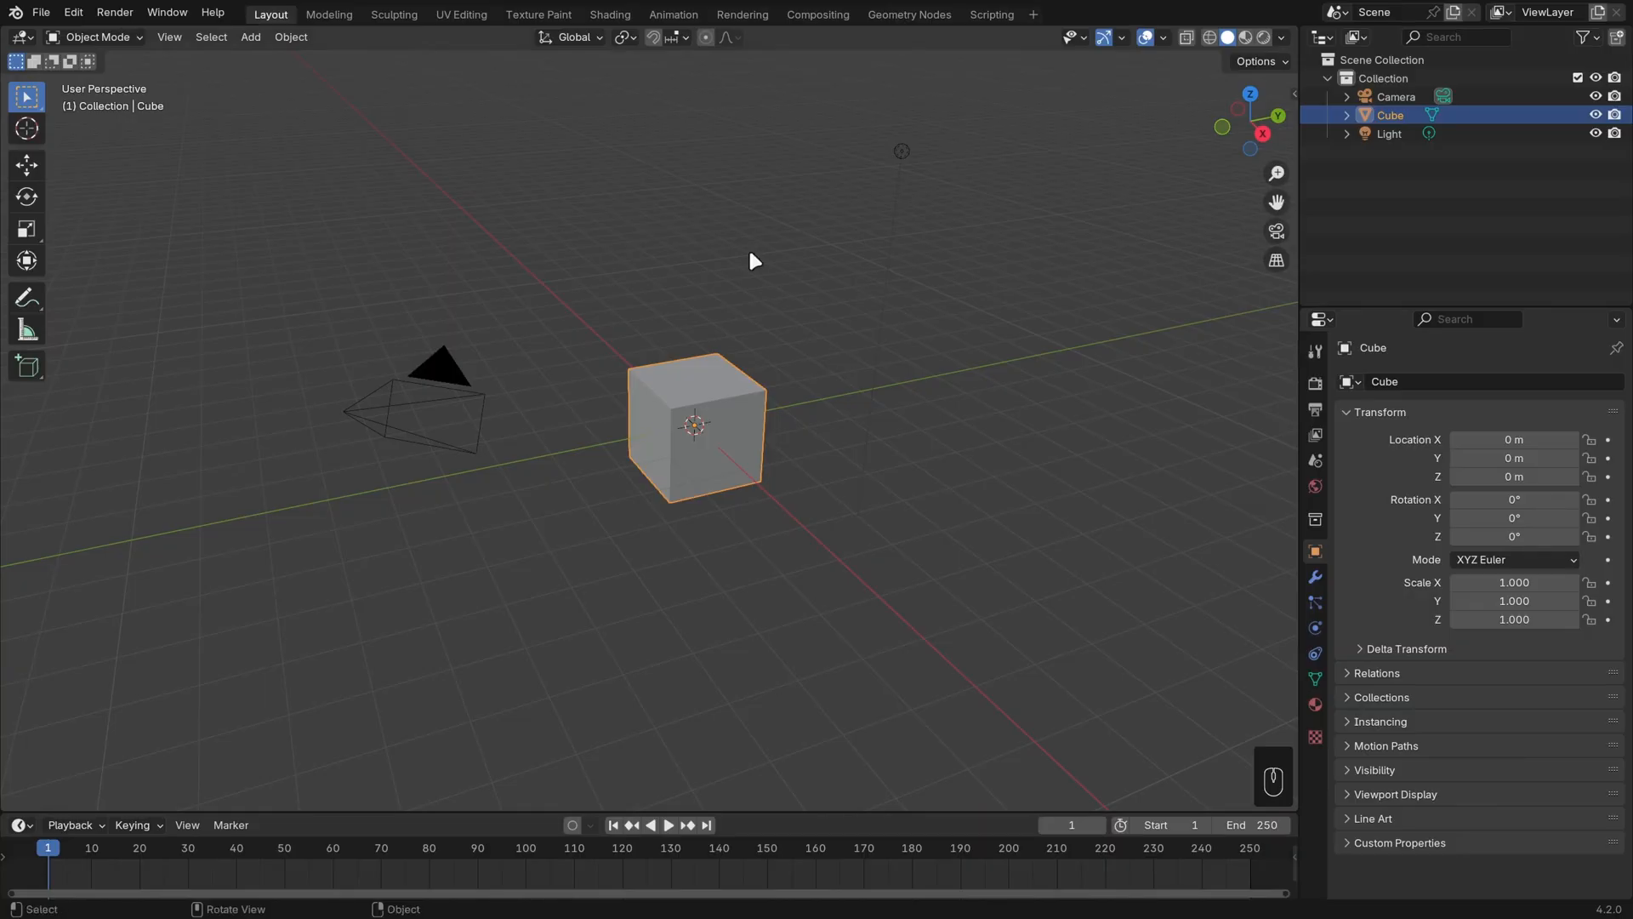
Step: Select the camera, look through it, and change its lens type to Orthographic
{"action": "left_click", "coordinate": [444, 366]}
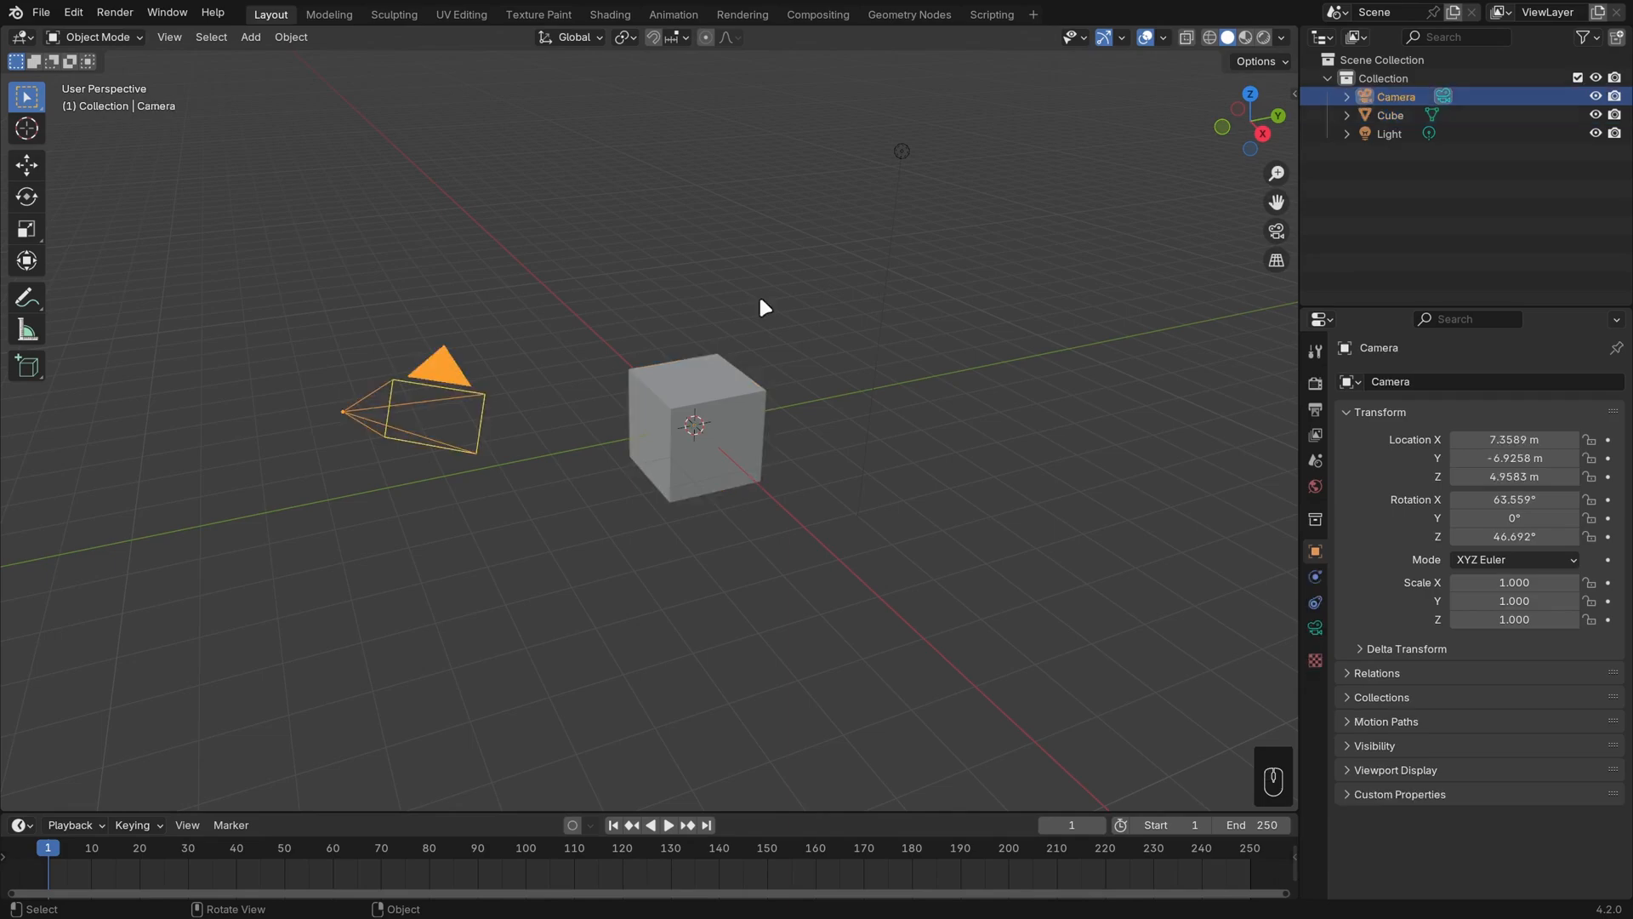
{"action": "scroll", "coordinate": [763, 313], "scroll_direction": "up", "scroll_amount": 1}
{"action": "middle_click_drag", "start_coordinate": [763, 313], "coordinate": [768, 349], "text": "shift"}
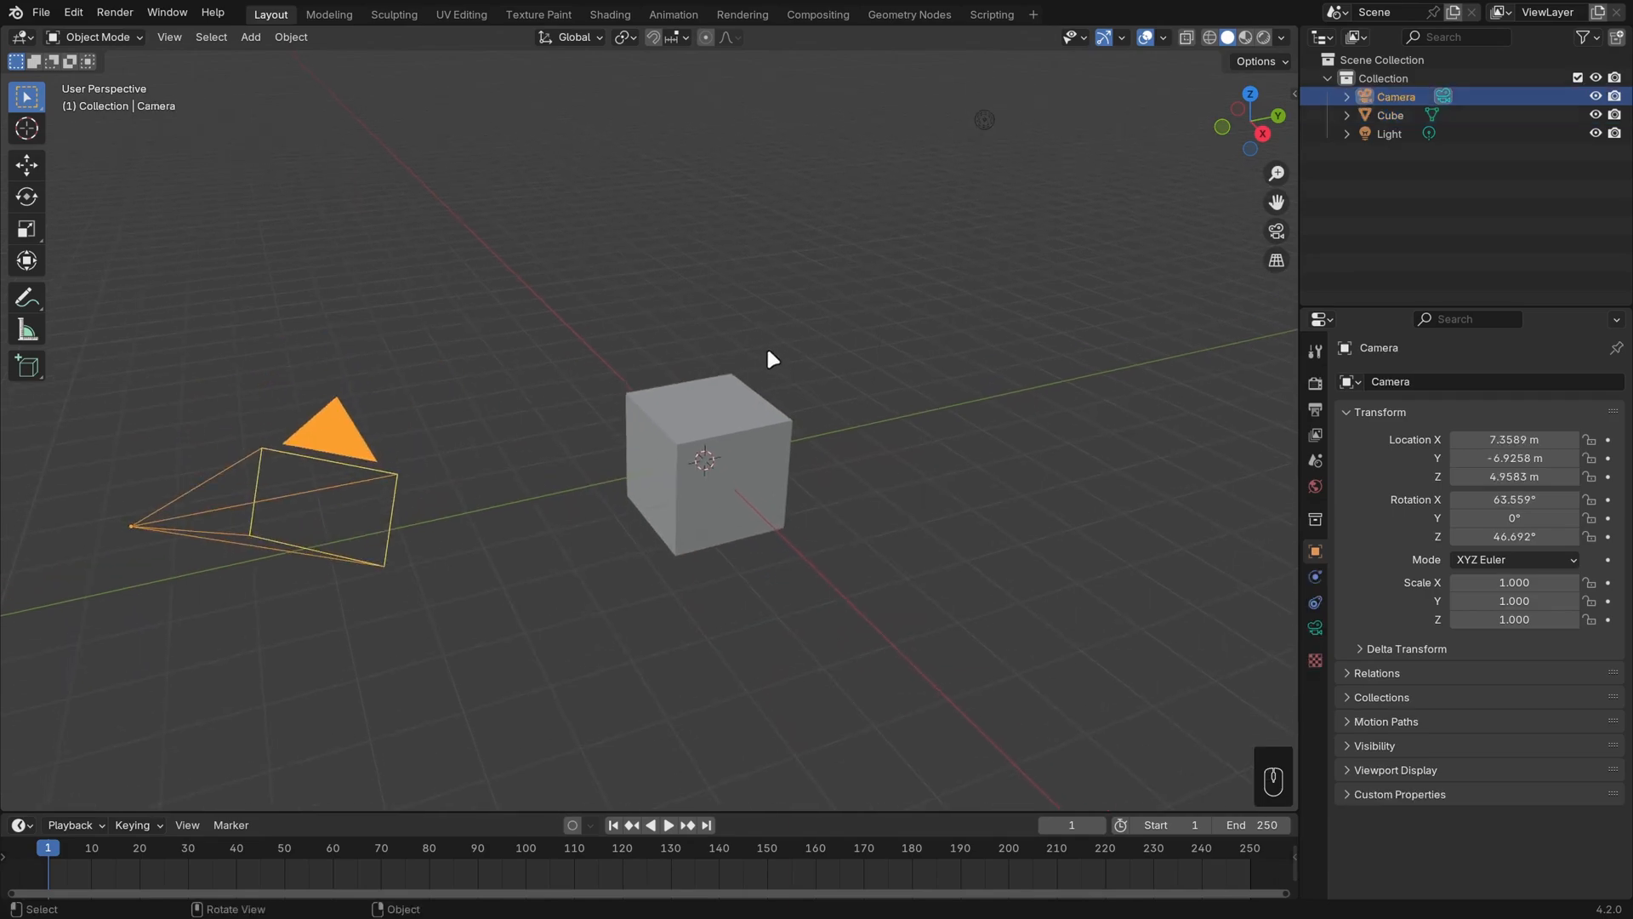
{"action": "key", "text": "KP_0"}
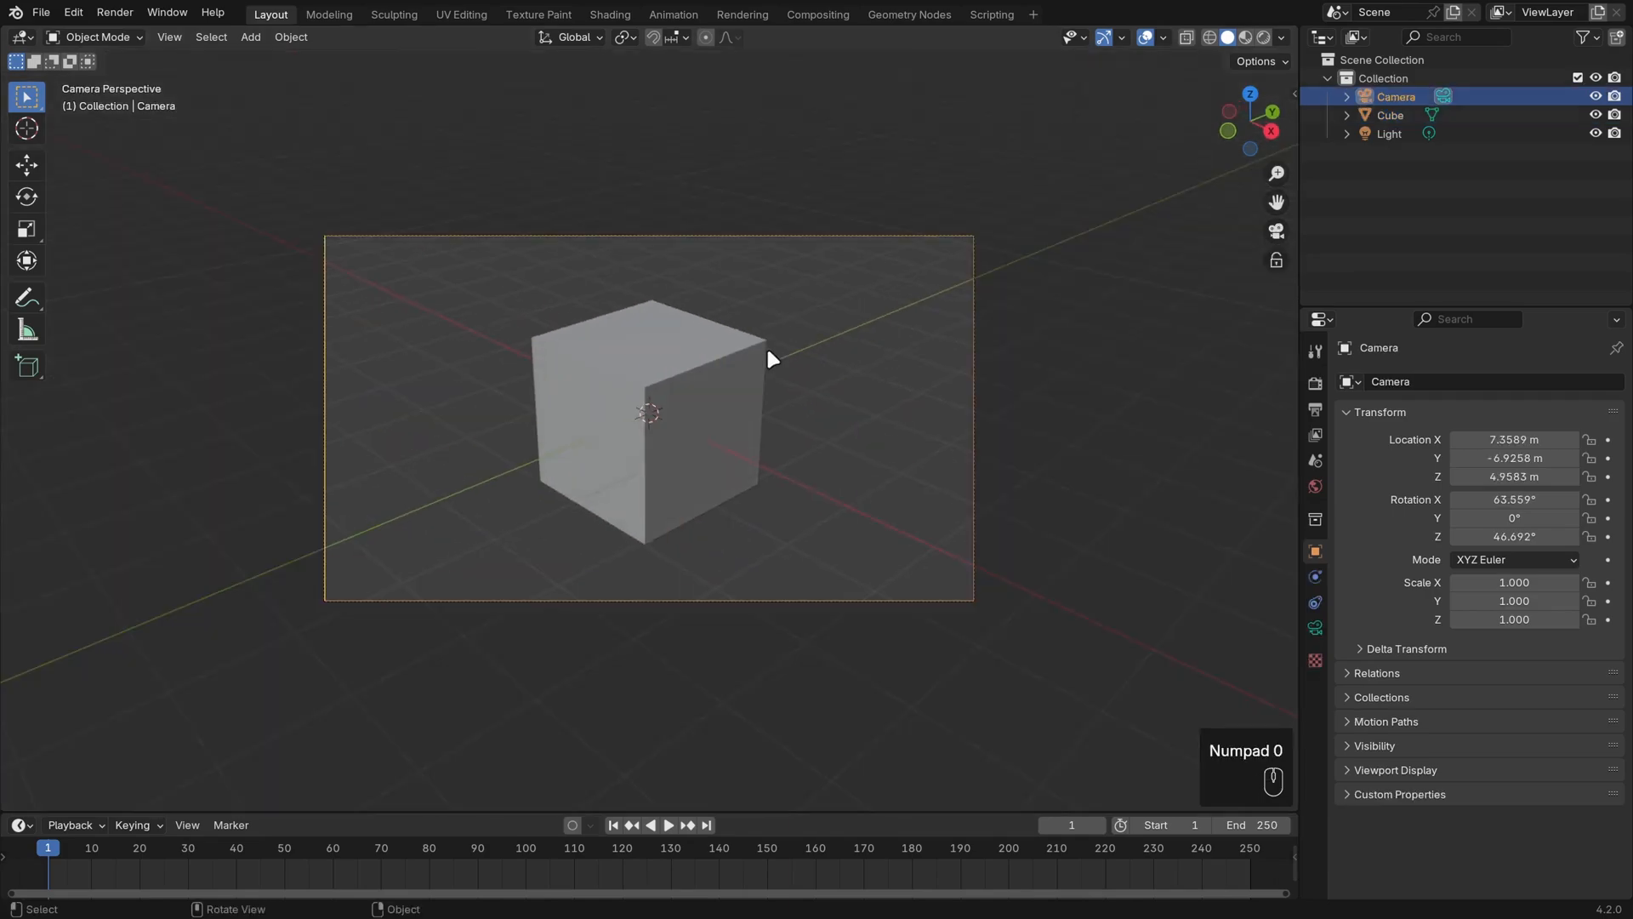
{"action": "left_click", "coordinate": [1315, 626]}
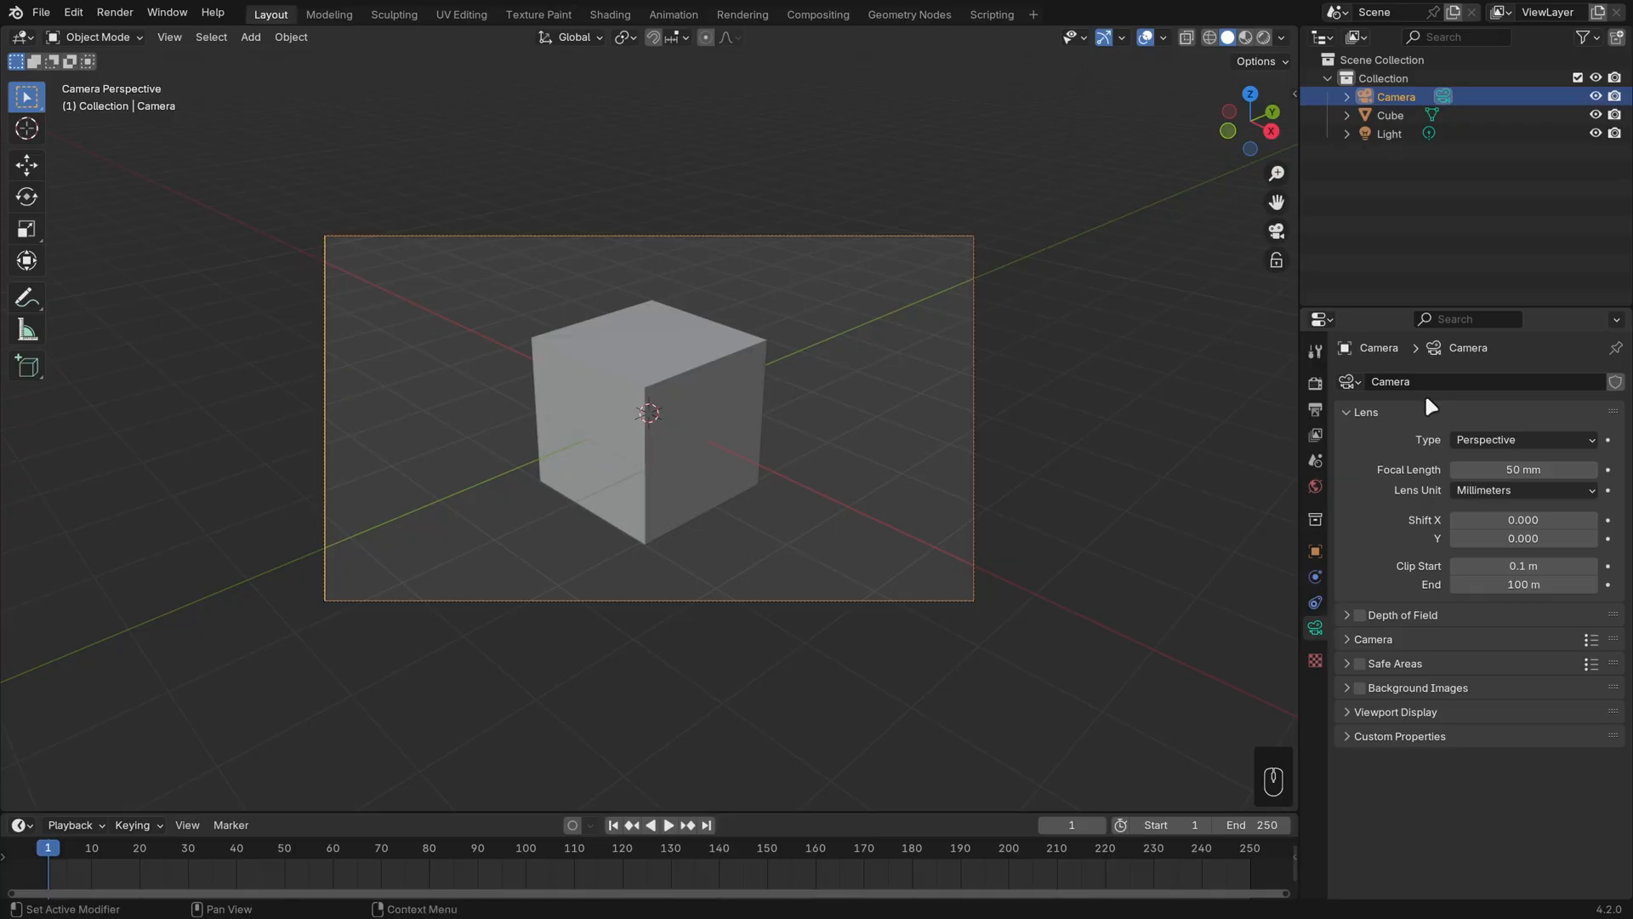
{"action": "left_click", "coordinate": [1513, 437]}
{"action": "left_click", "coordinate": [1498, 481]}
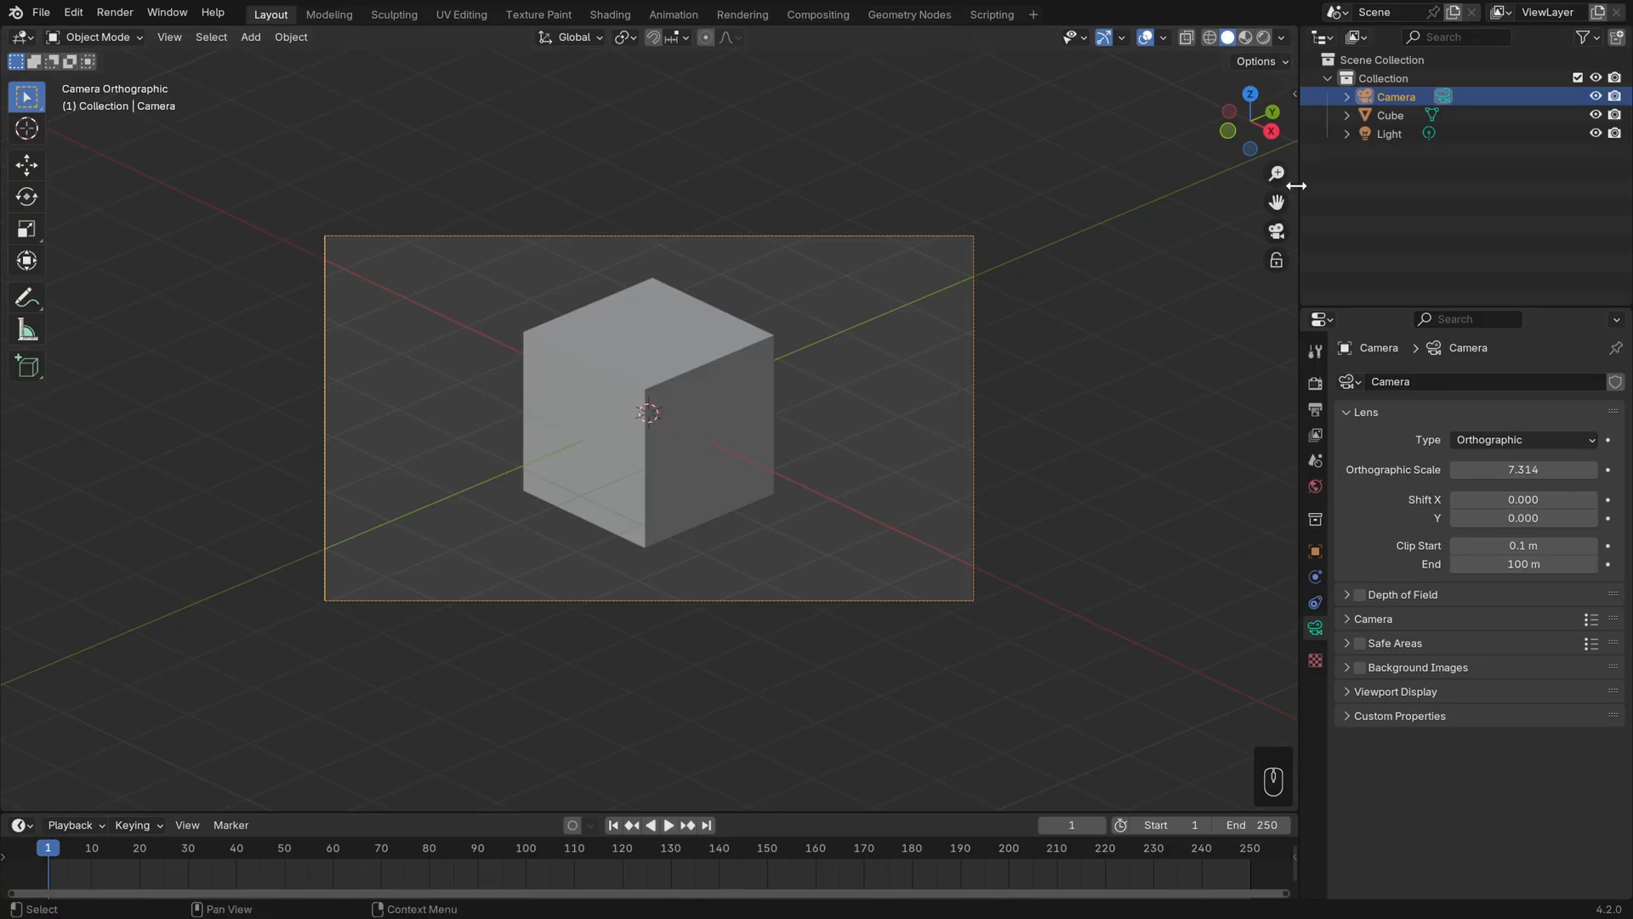
Step: Split the 3D viewport vertically into two views, one through the camera and one in perspective showing the camera and cube
{"action": "right_click", "coordinate": [1296, 185]}
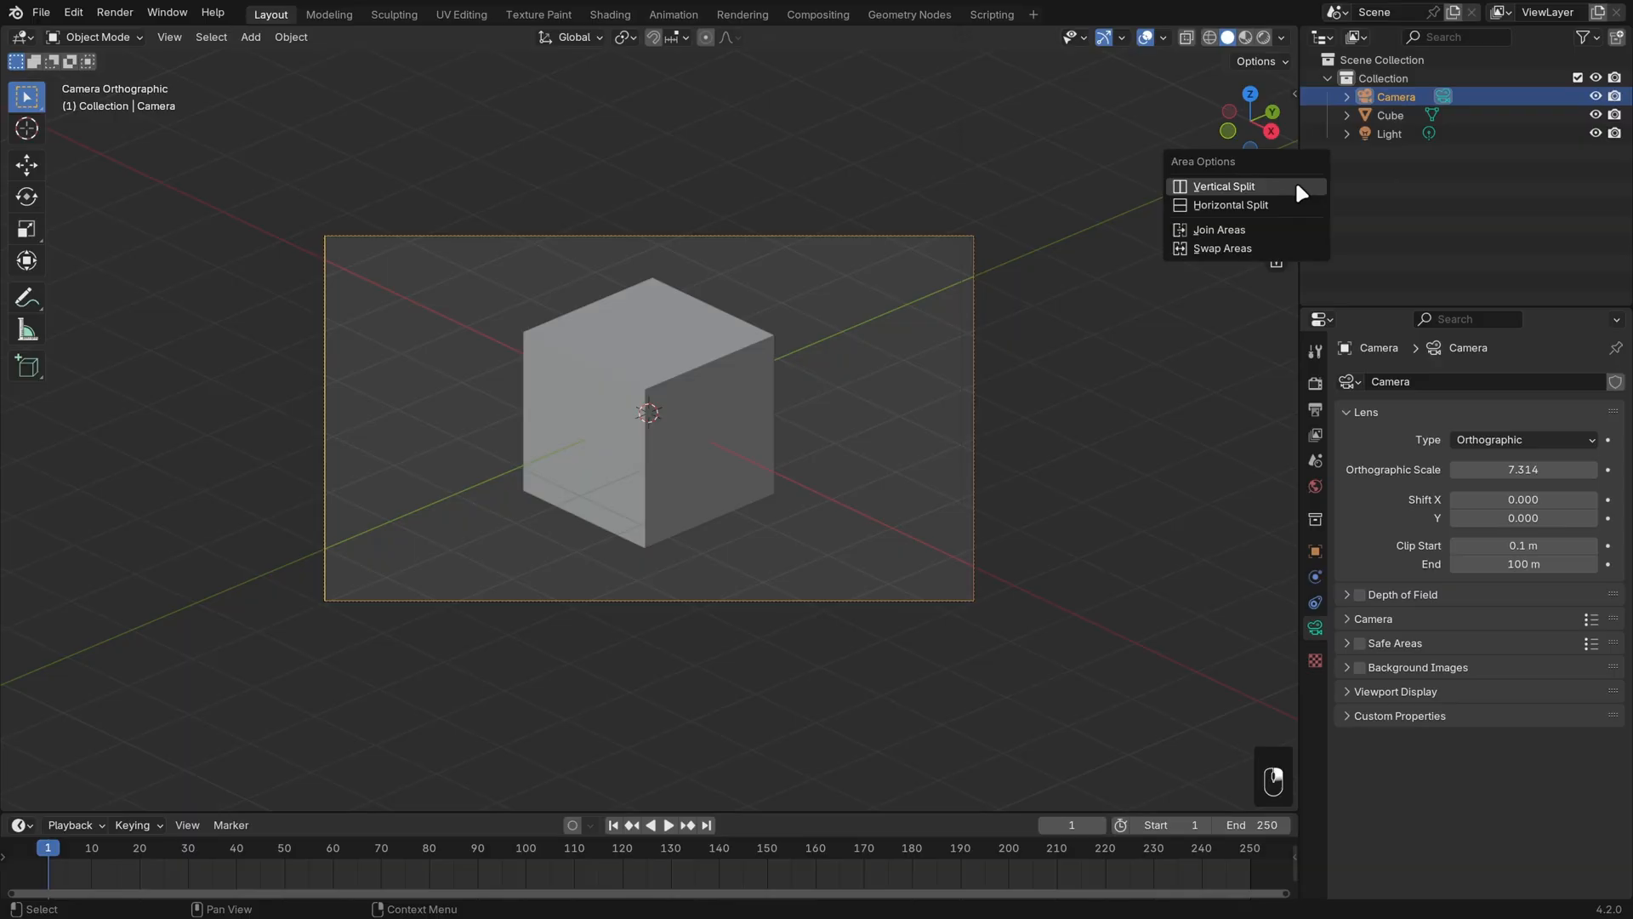
{"action": "left_click", "coordinate": [1223, 186]}
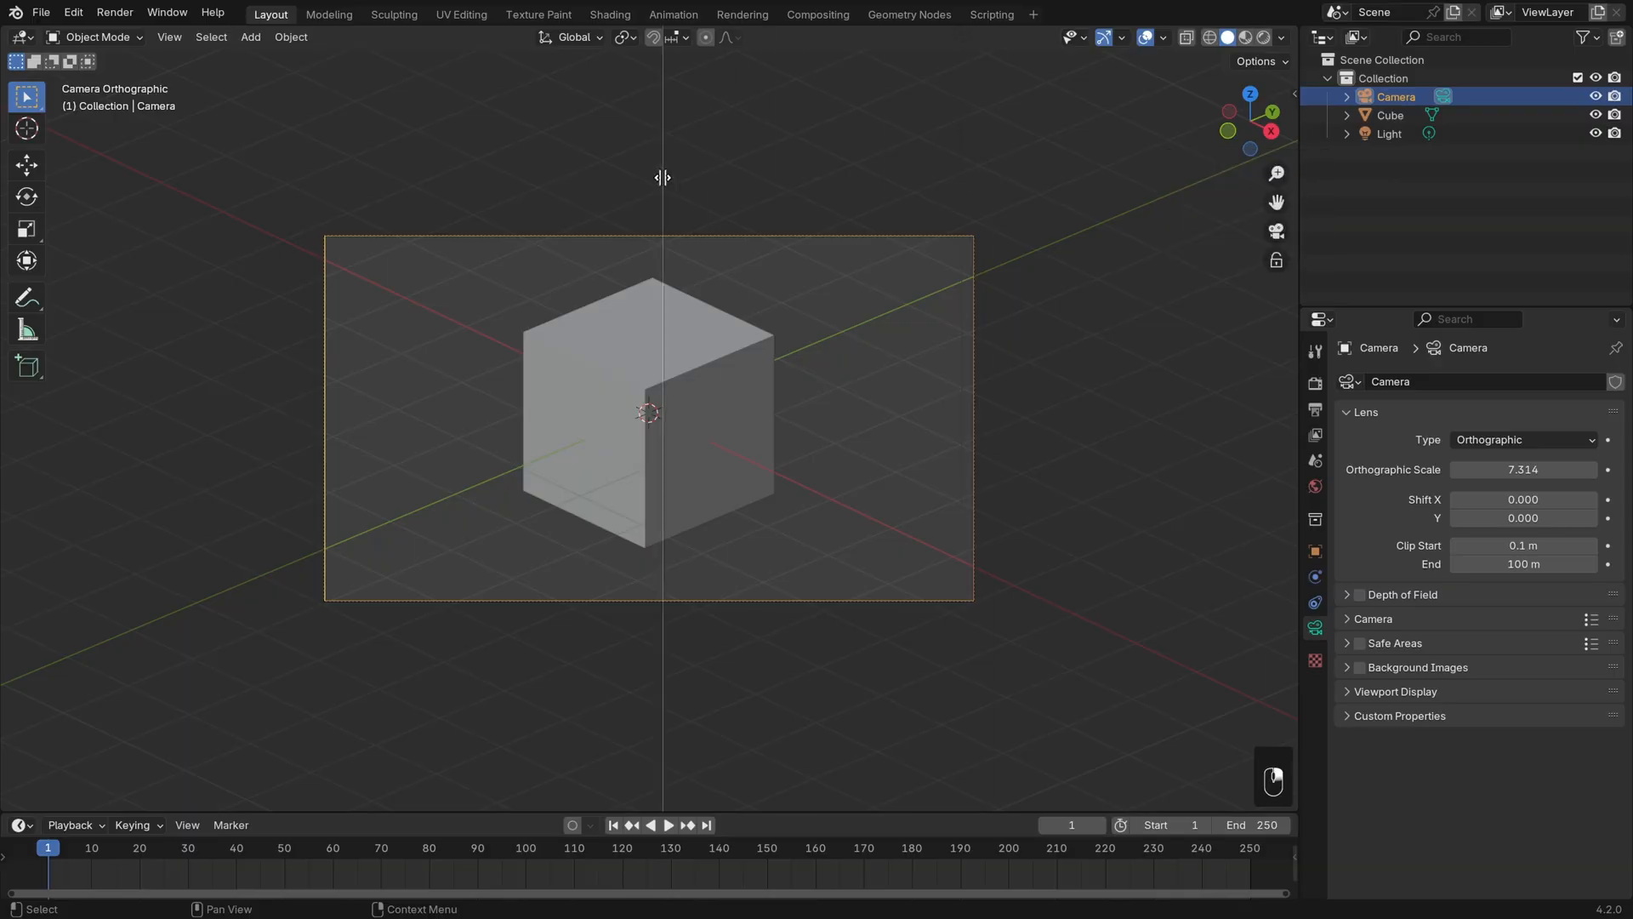
{"action": "left_click", "coordinate": [698, 163]}
{"action": "scroll", "coordinate": [464, 416], "scroll_direction": "up", "scroll_amount": 3}
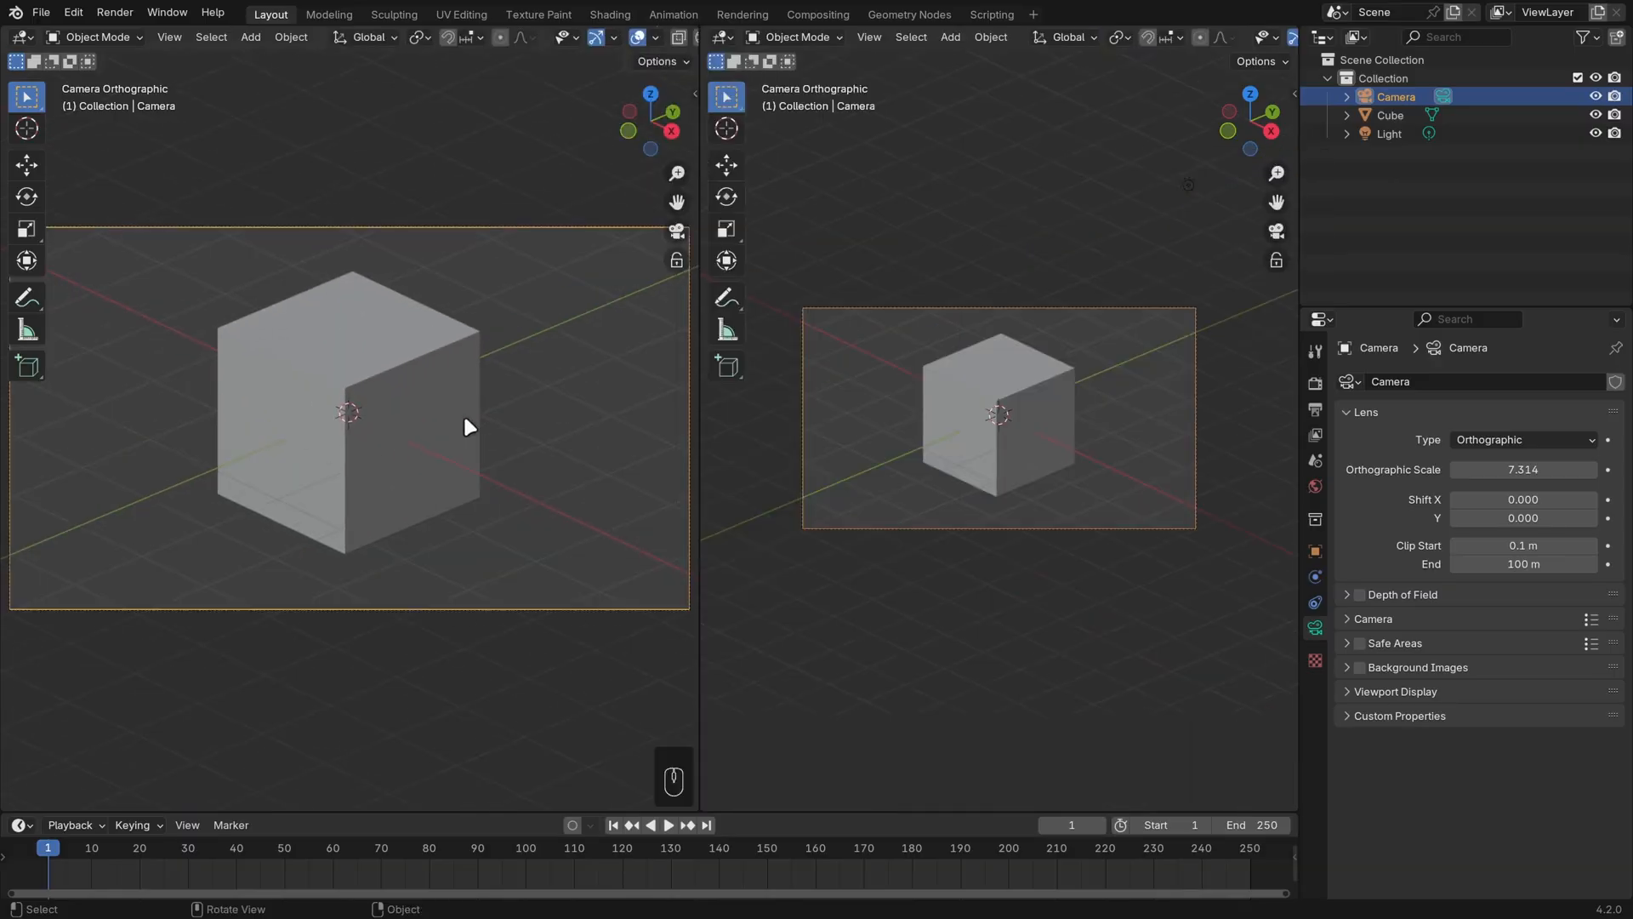
{"action": "middle_click_drag", "start_coordinate": [1079, 410], "coordinate": [1013, 439]}
{"action": "scroll", "coordinate": [1183, 436], "scroll_direction": "down", "scroll_amount": 6}
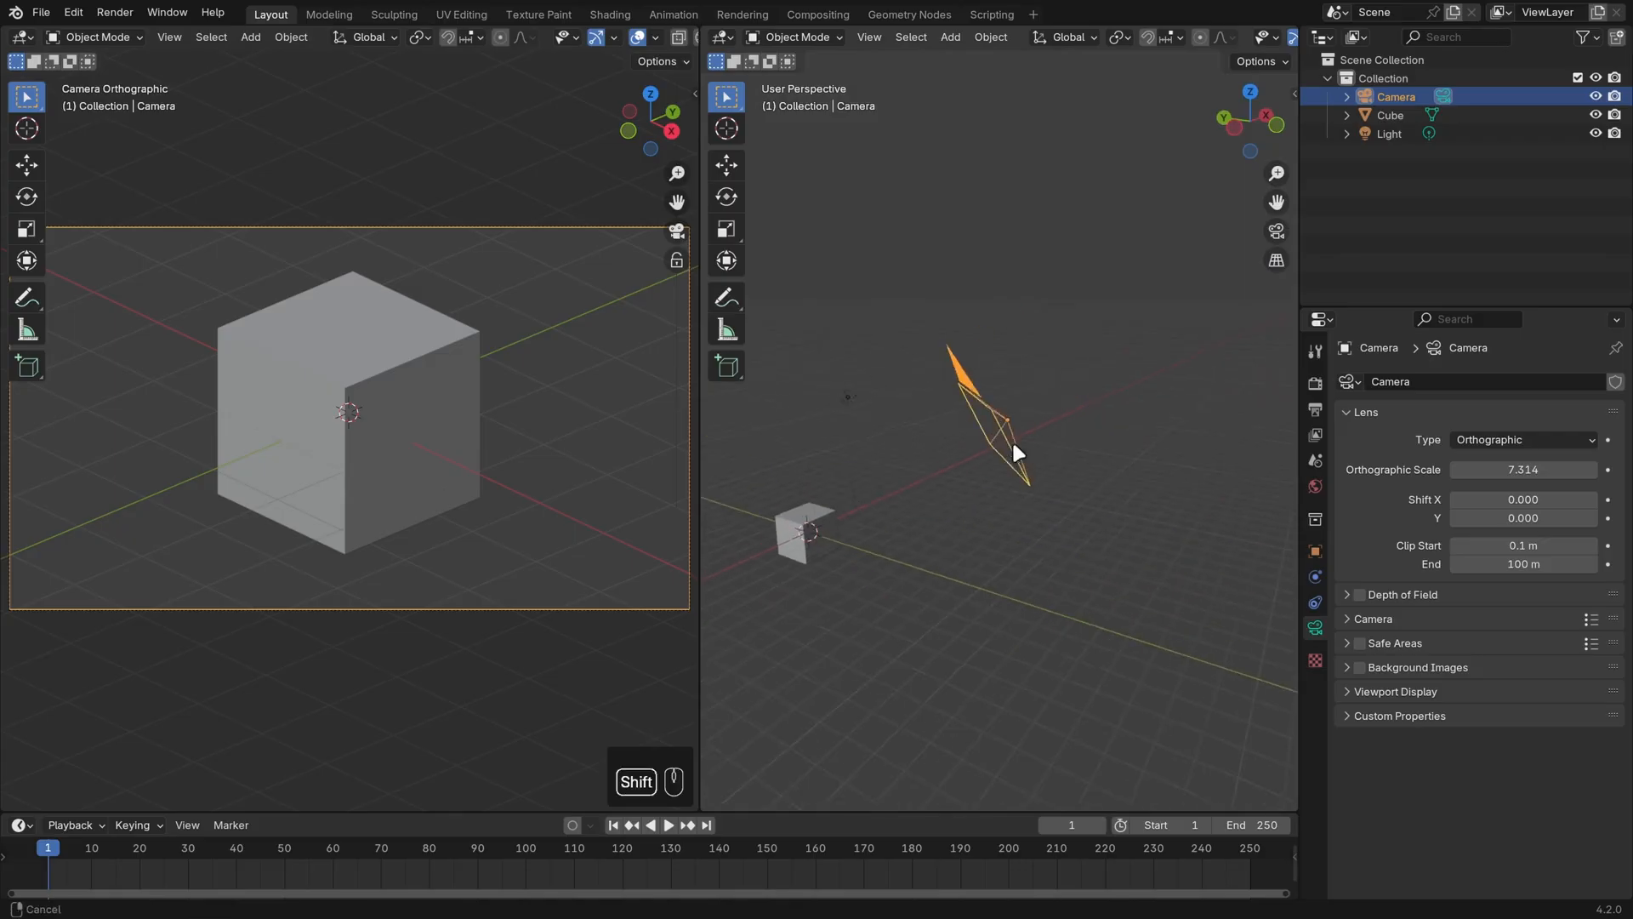
Step: Move the camera slightly back from the cube along its local Z axis
{"action": "key", "text": "g"}
{"action": "key", "text": "z"}
{"action": "key", "text": "z"}
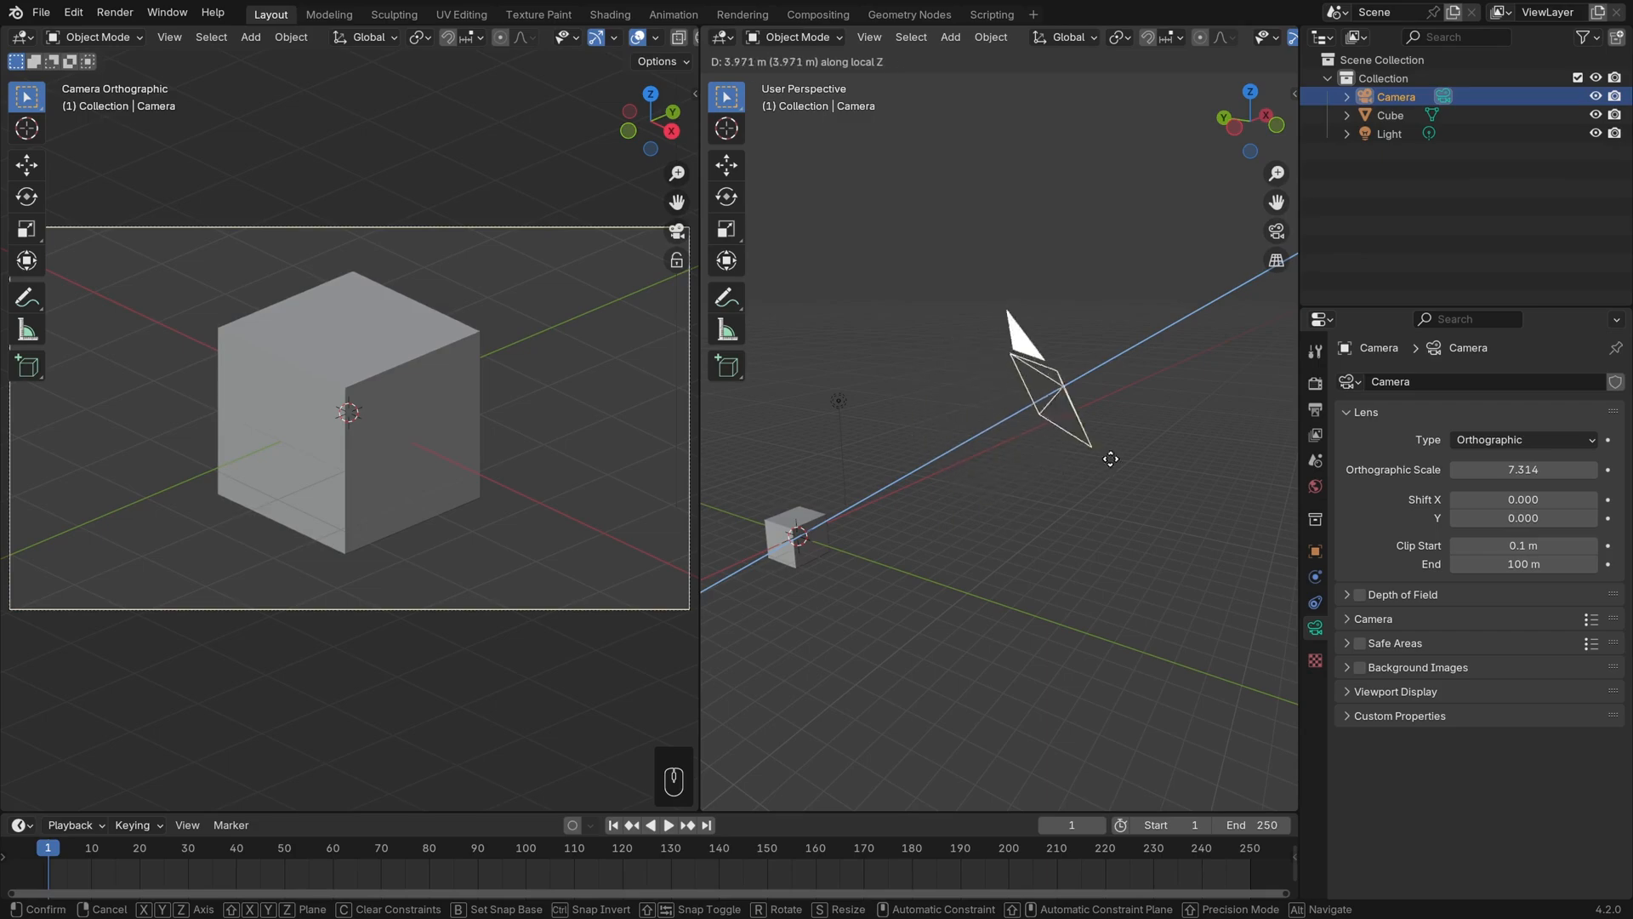
{"action": "left_click", "coordinate": [1056, 481]}
{"action": "middle_click_drag", "start_coordinate": [1055, 482], "coordinate": [1115, 508]}
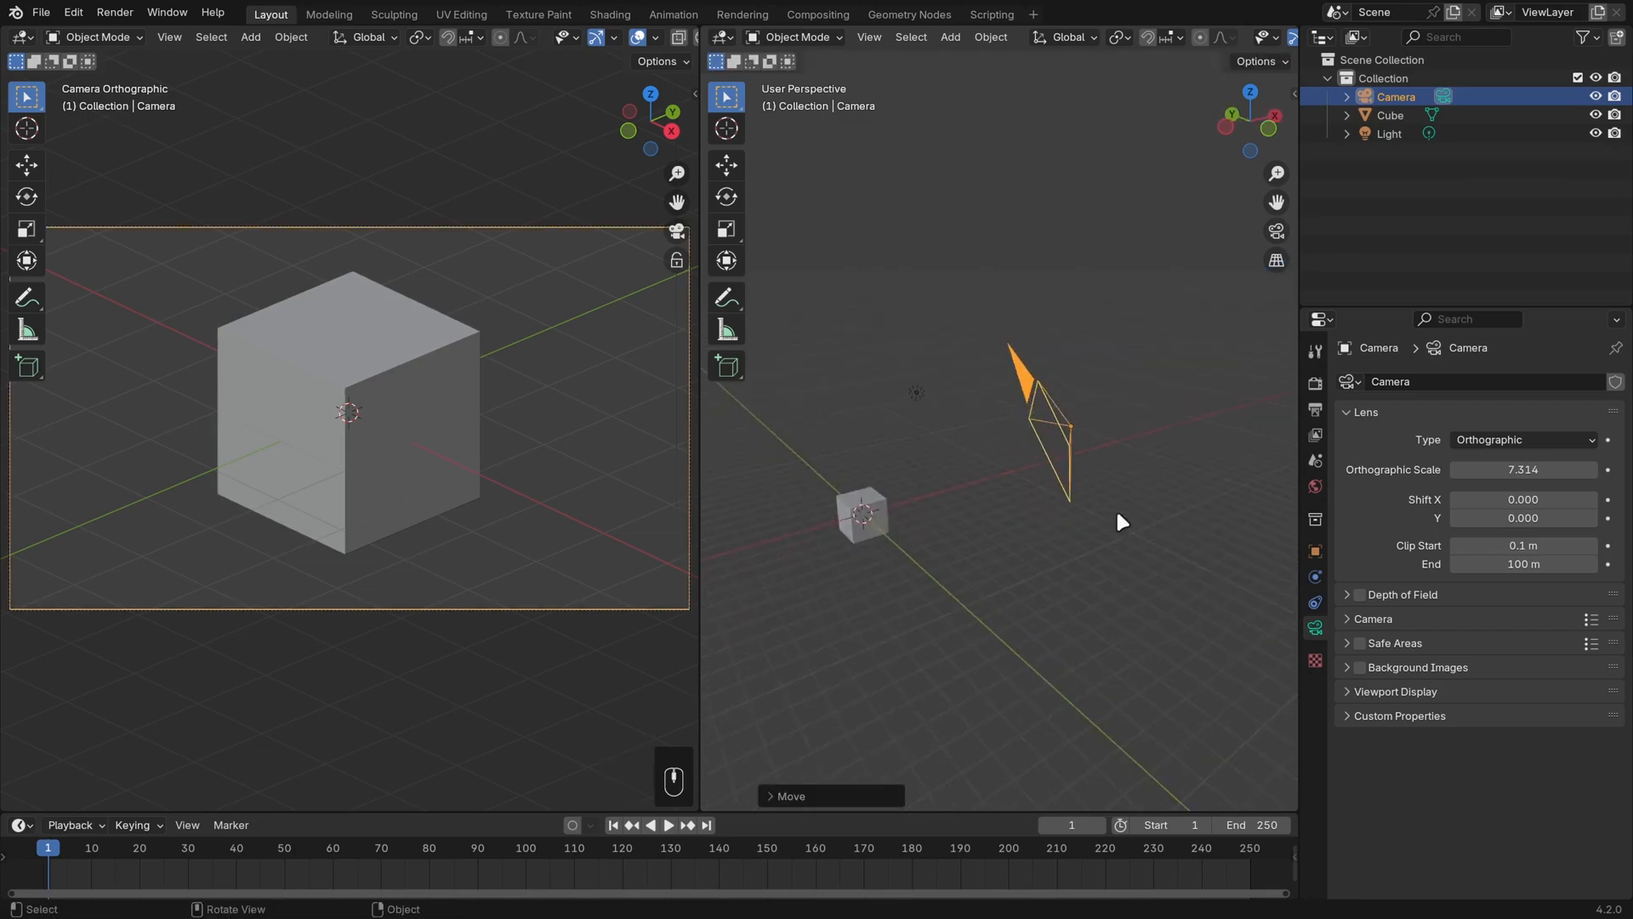
Step: Adjust the camera's orthographic scale, finishing at about 7.55 with the Camera Lens Scale operation
{"action": "left_click_drag", "start_coordinate": [1522, 470], "coordinate": [1556, 470]}
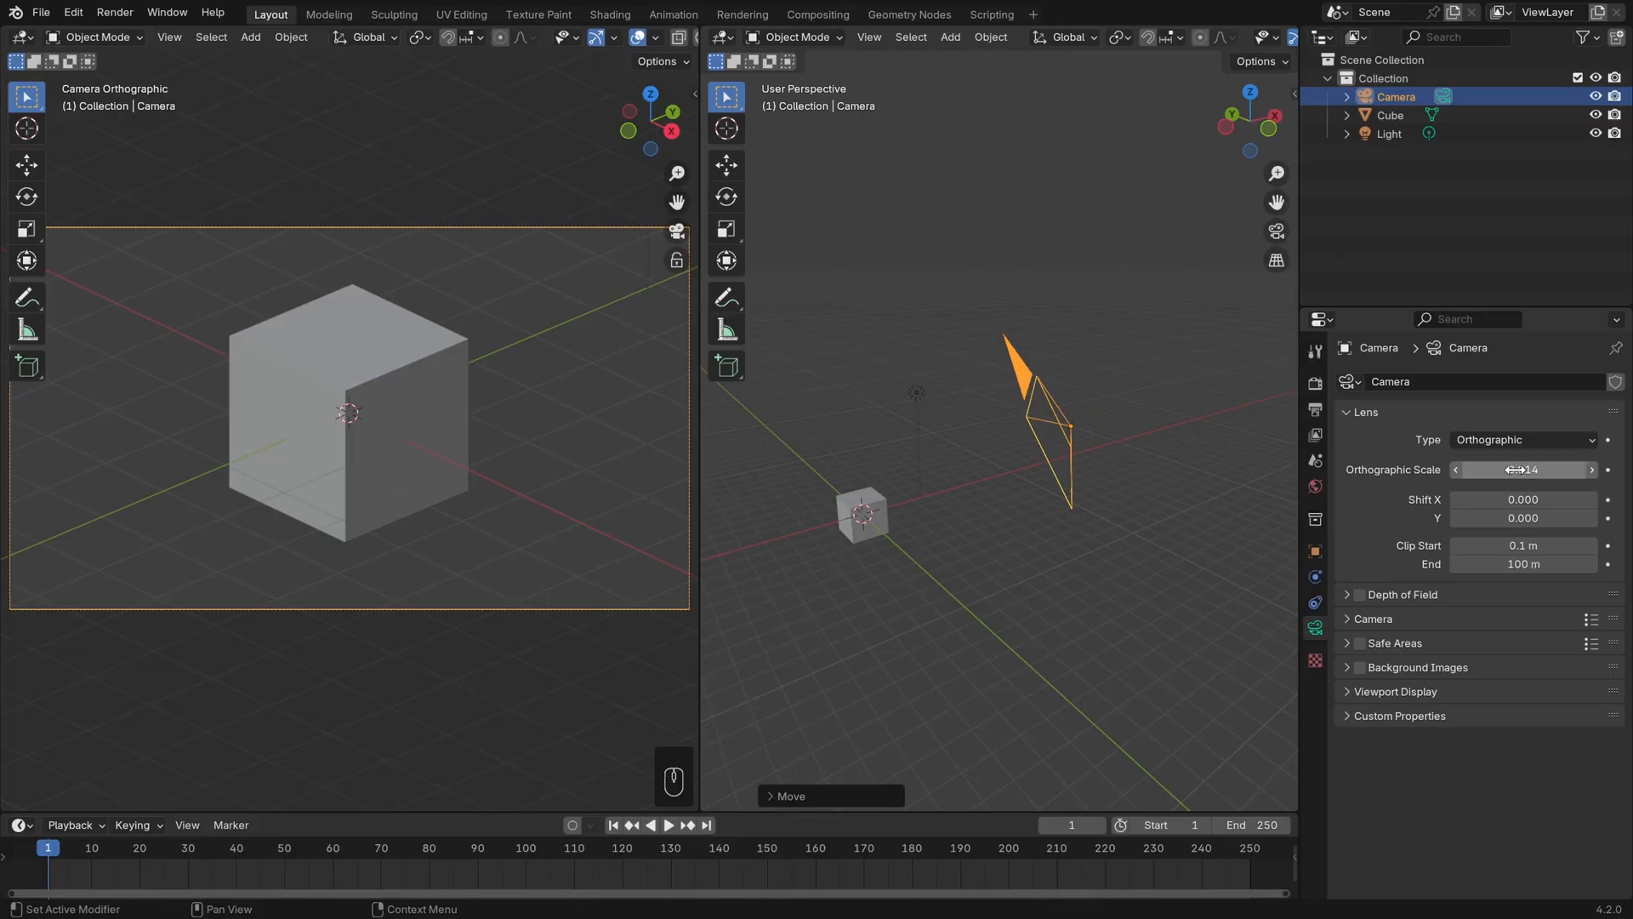
{"action": "right_click", "coordinate": [1097, 335]}
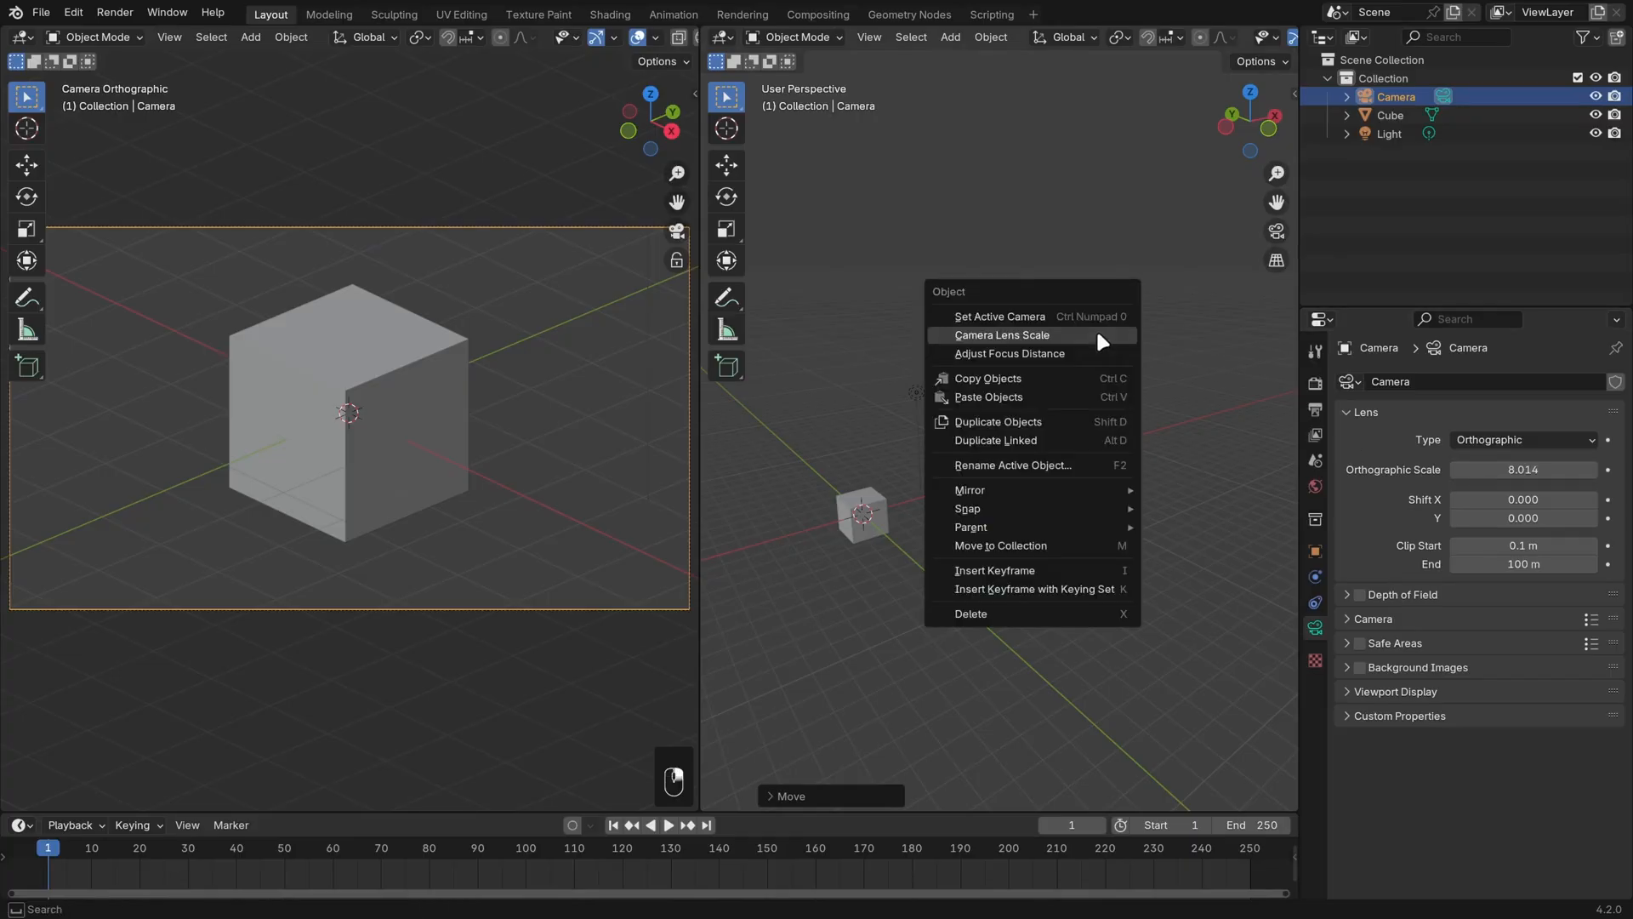
{"action": "left_click", "coordinate": [1097, 335]}
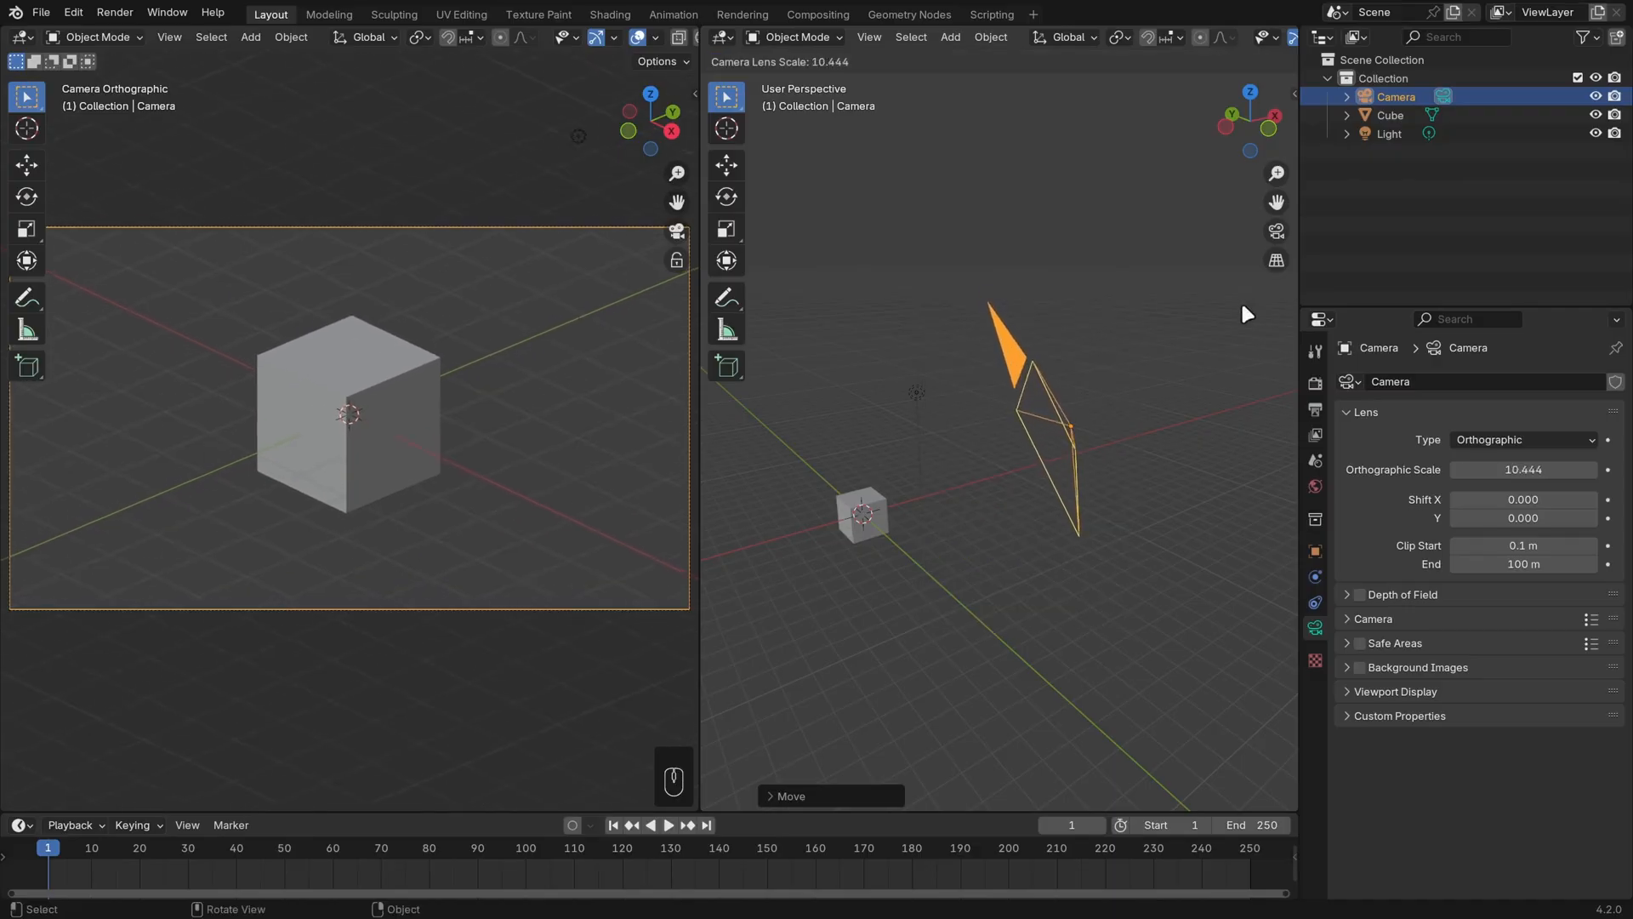
{"action": "left_click", "coordinate": [1069, 299]}
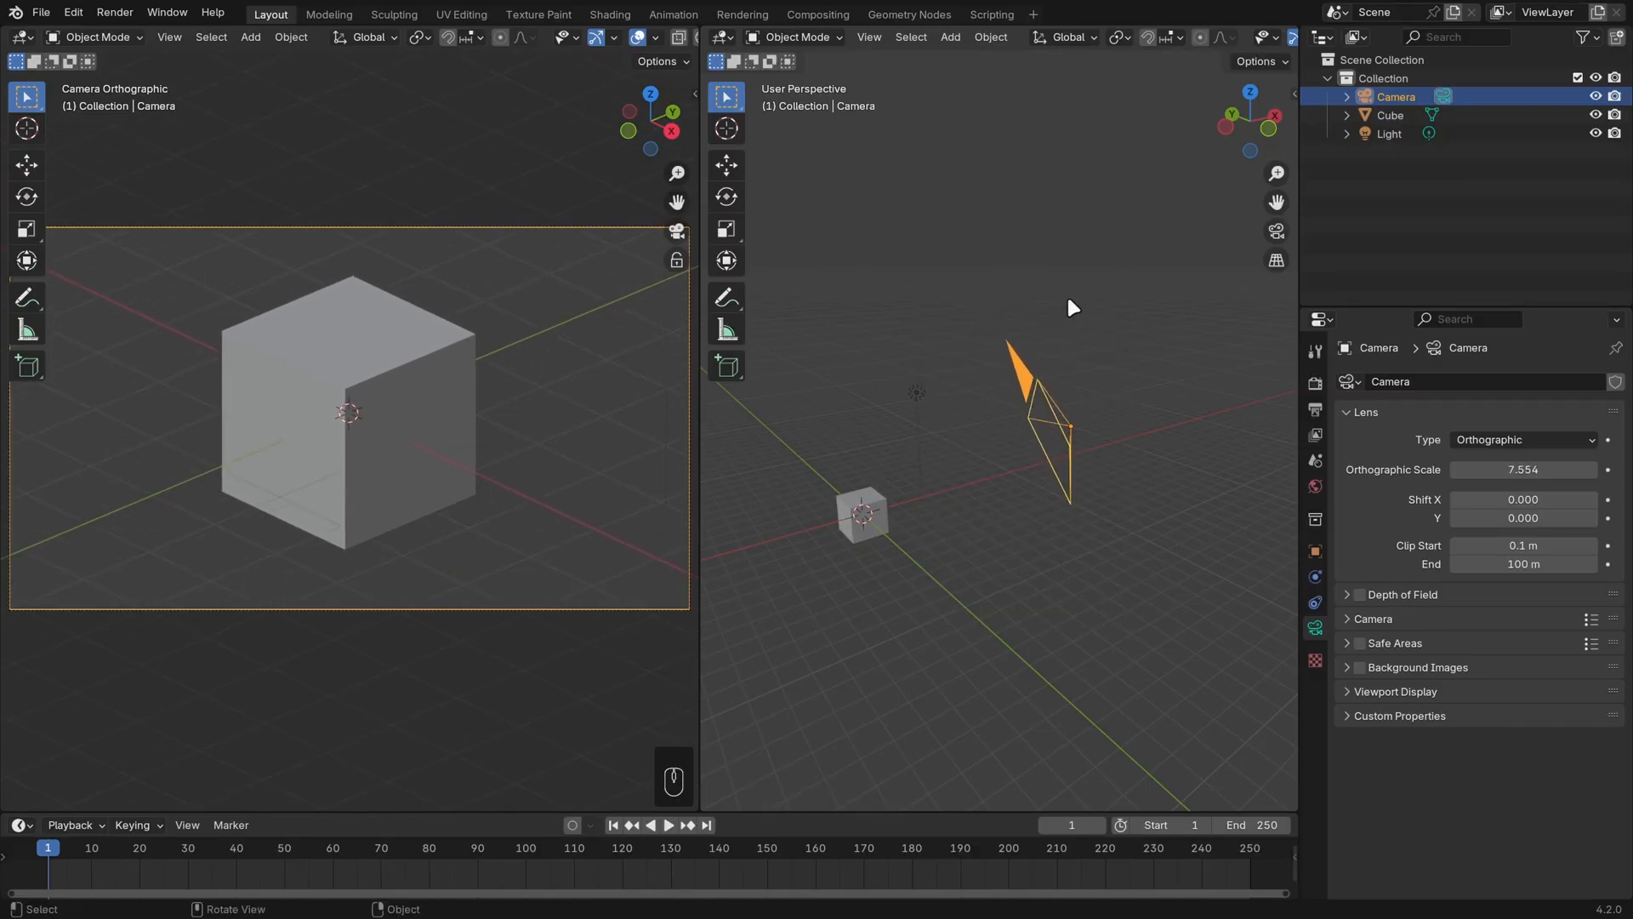
Step: Set the cube's X, Y and Z dimensions to 10 ft each
{"action": "left_click", "coordinate": [857, 526]}
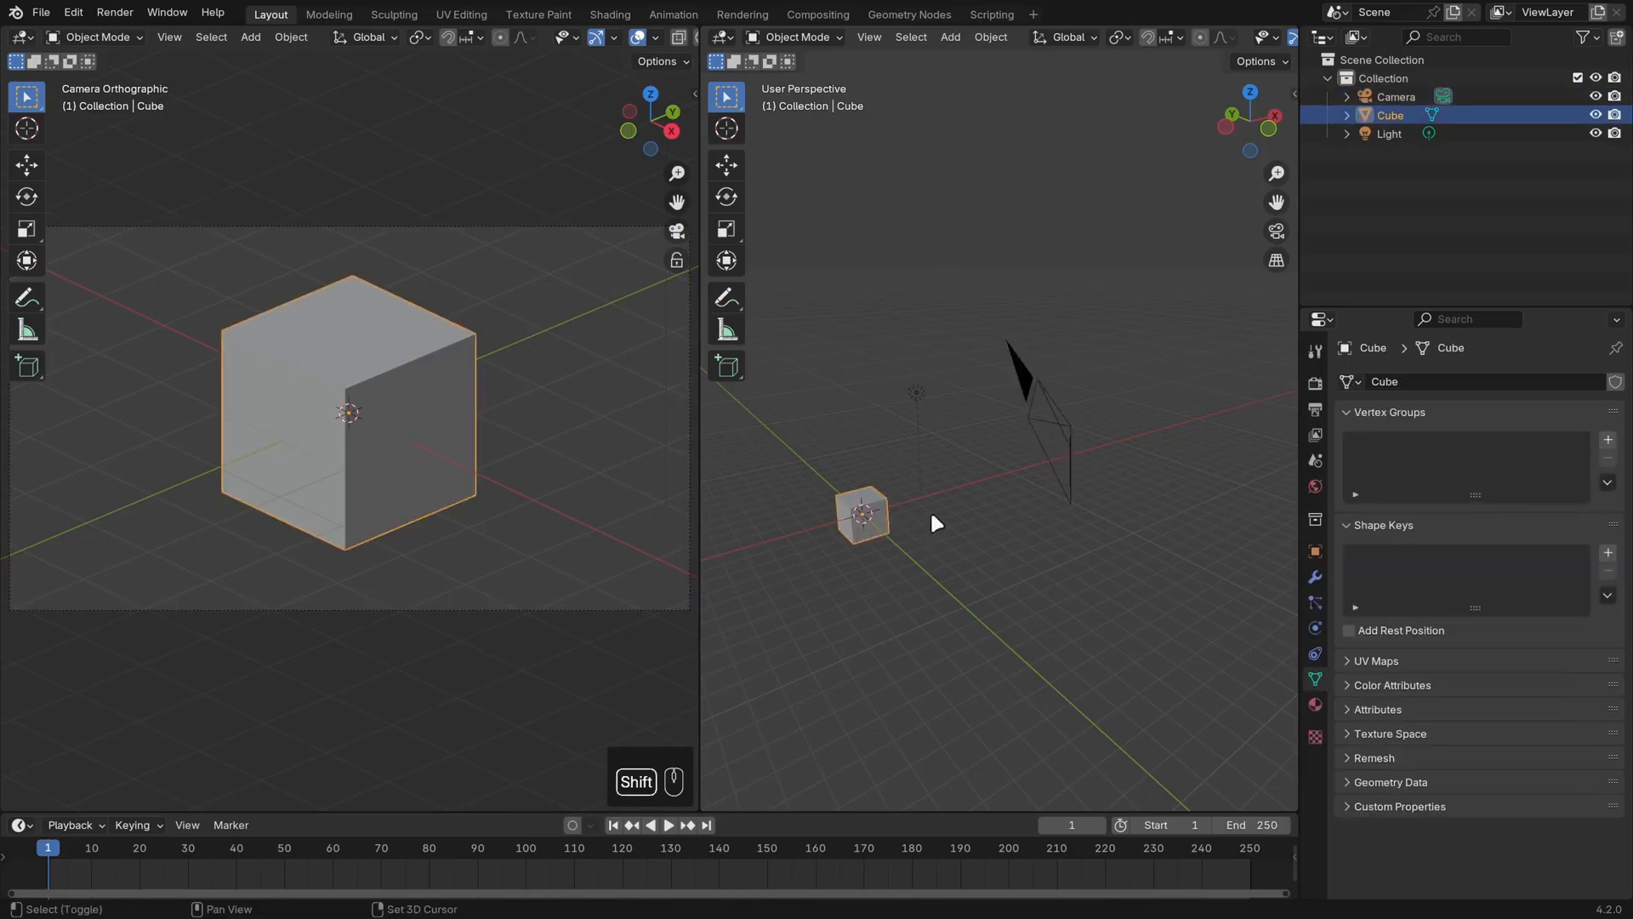
{"action": "scroll", "coordinate": [978, 498], "scroll_direction": "up", "scroll_amount": 2}
{"action": "key", "text": "n"}
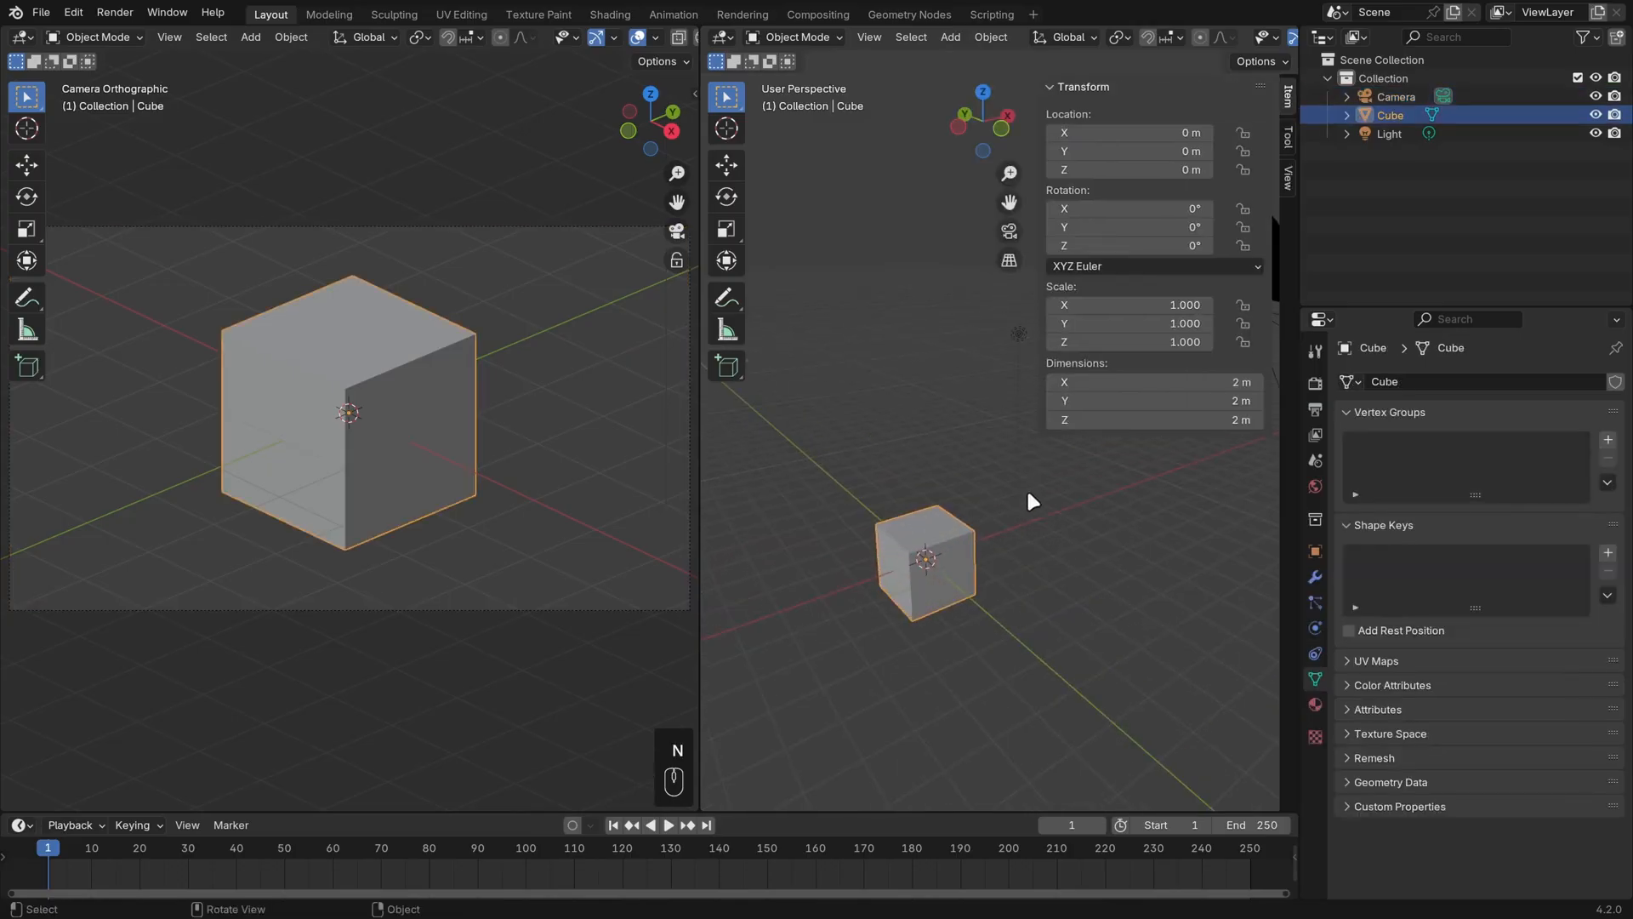
{"action": "left_click_drag", "start_coordinate": [1134, 382], "coordinate": [1134, 419]}
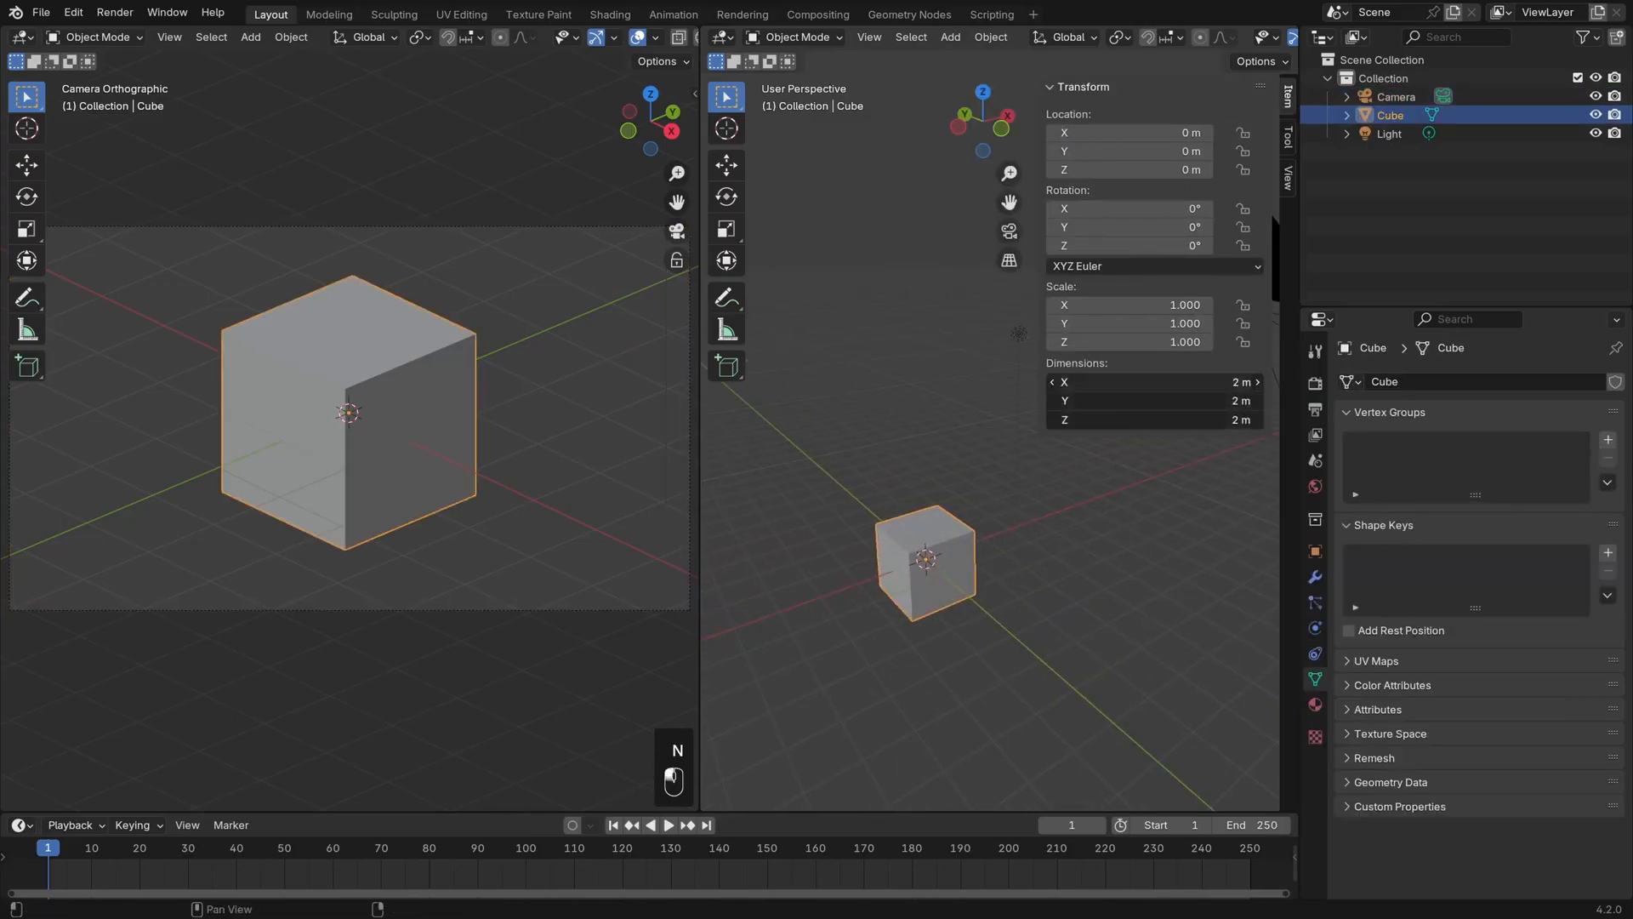
{"action": "type", "text": "10"}
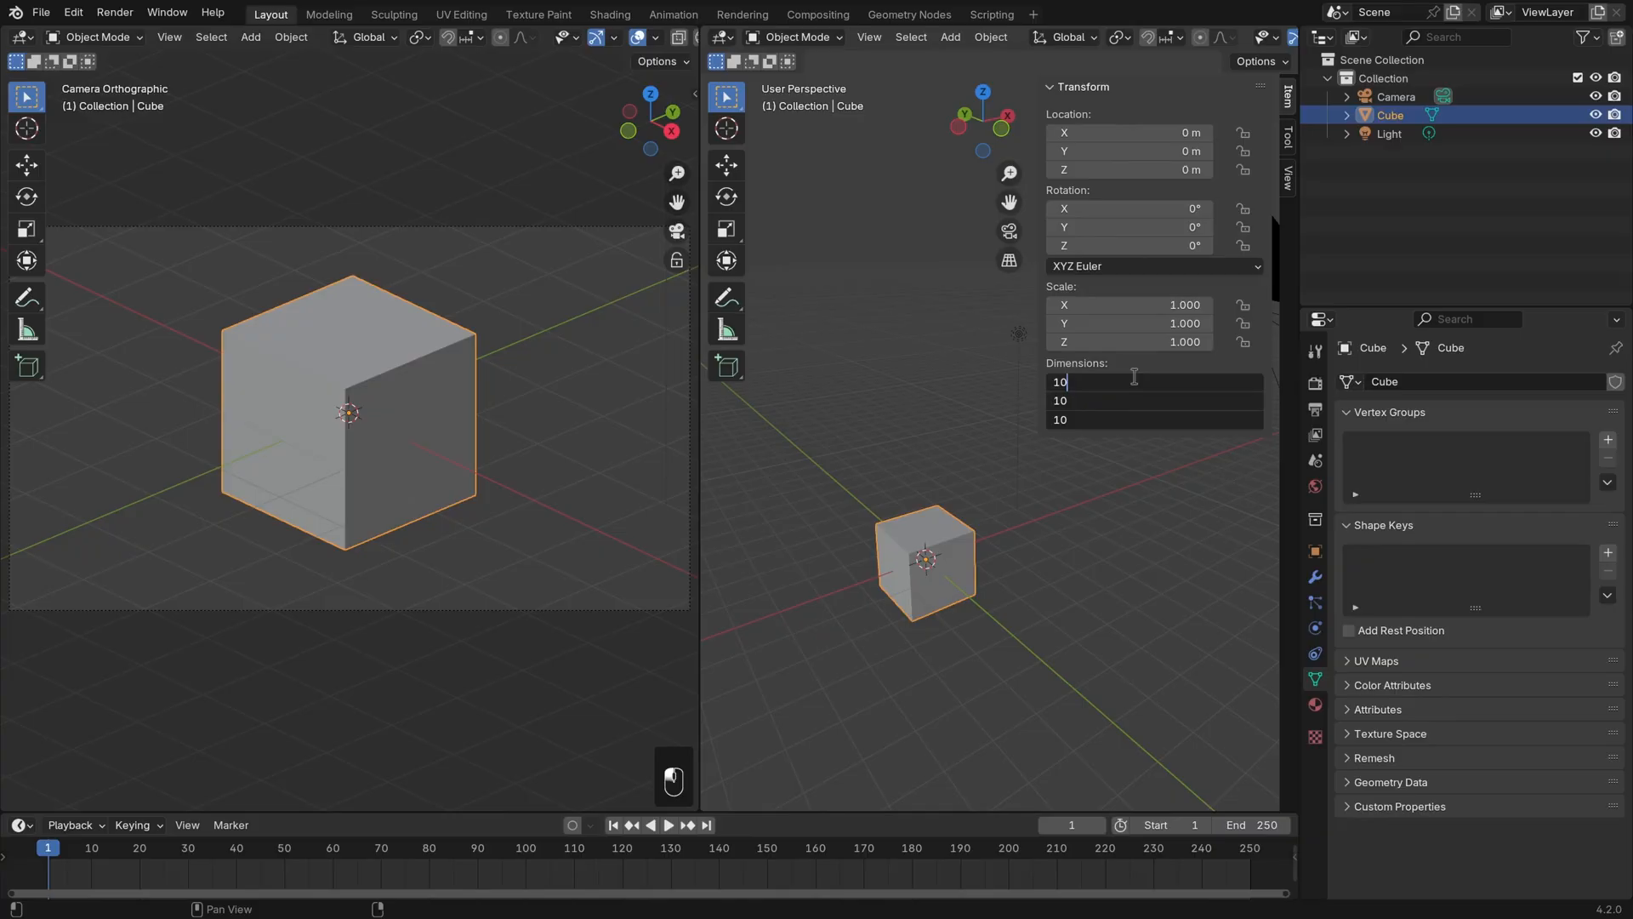
{"action": "type", "text": " ft"}
{"action": "key", "text": "Return"}
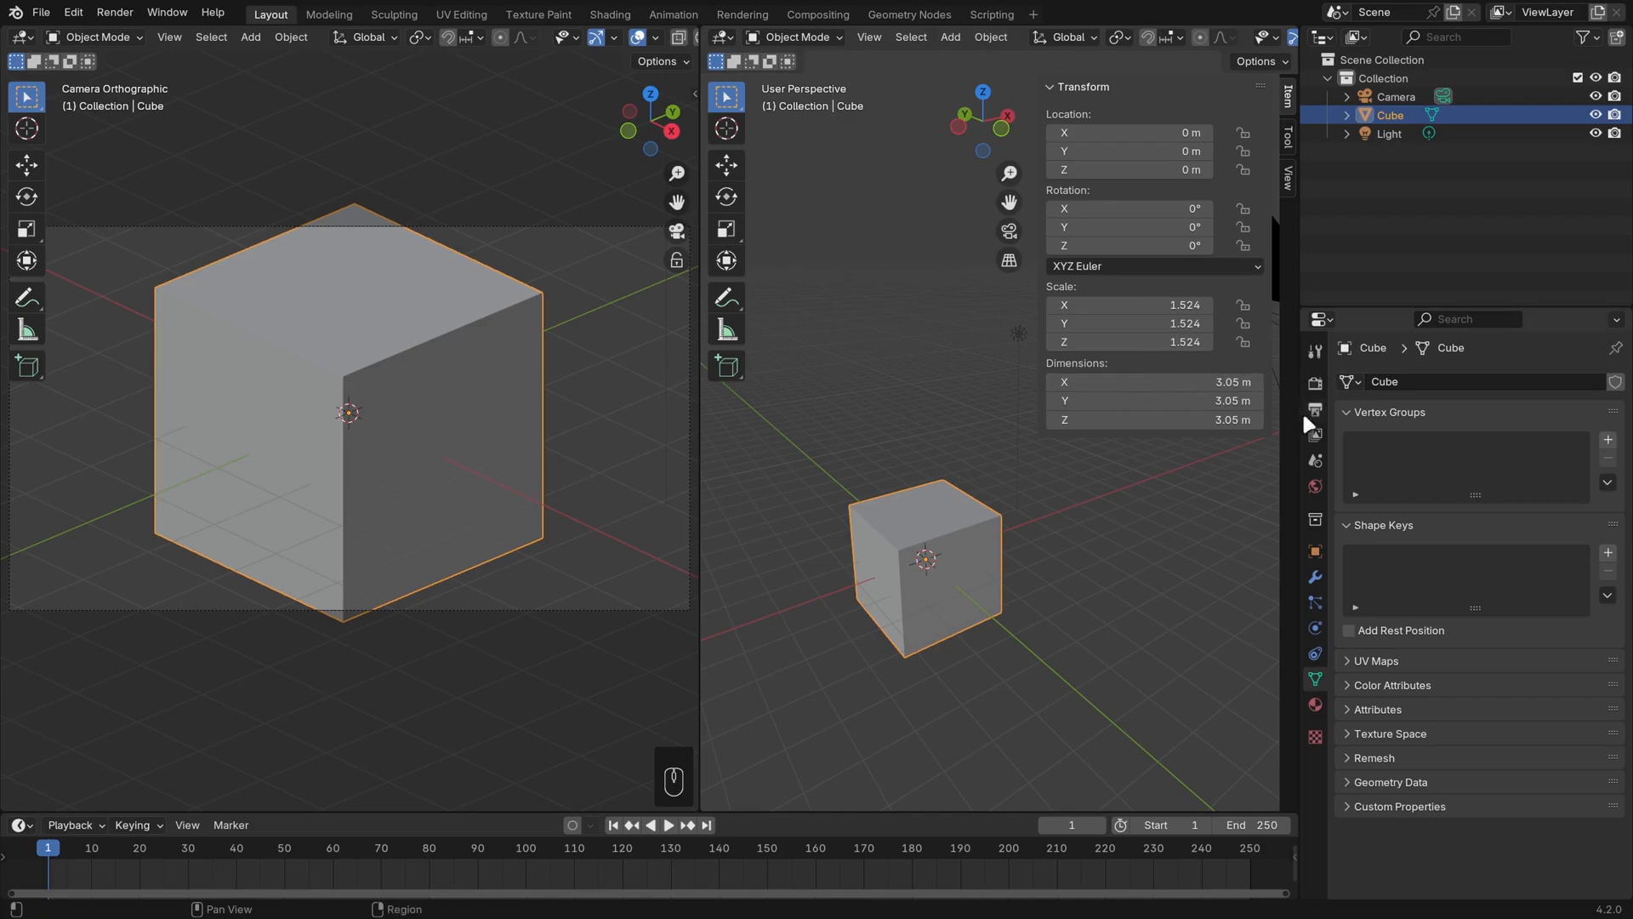
Step: Set the scene's unit system to Imperial and its length unit to Adaptive
{"action": "left_click", "coordinate": [1315, 462]}
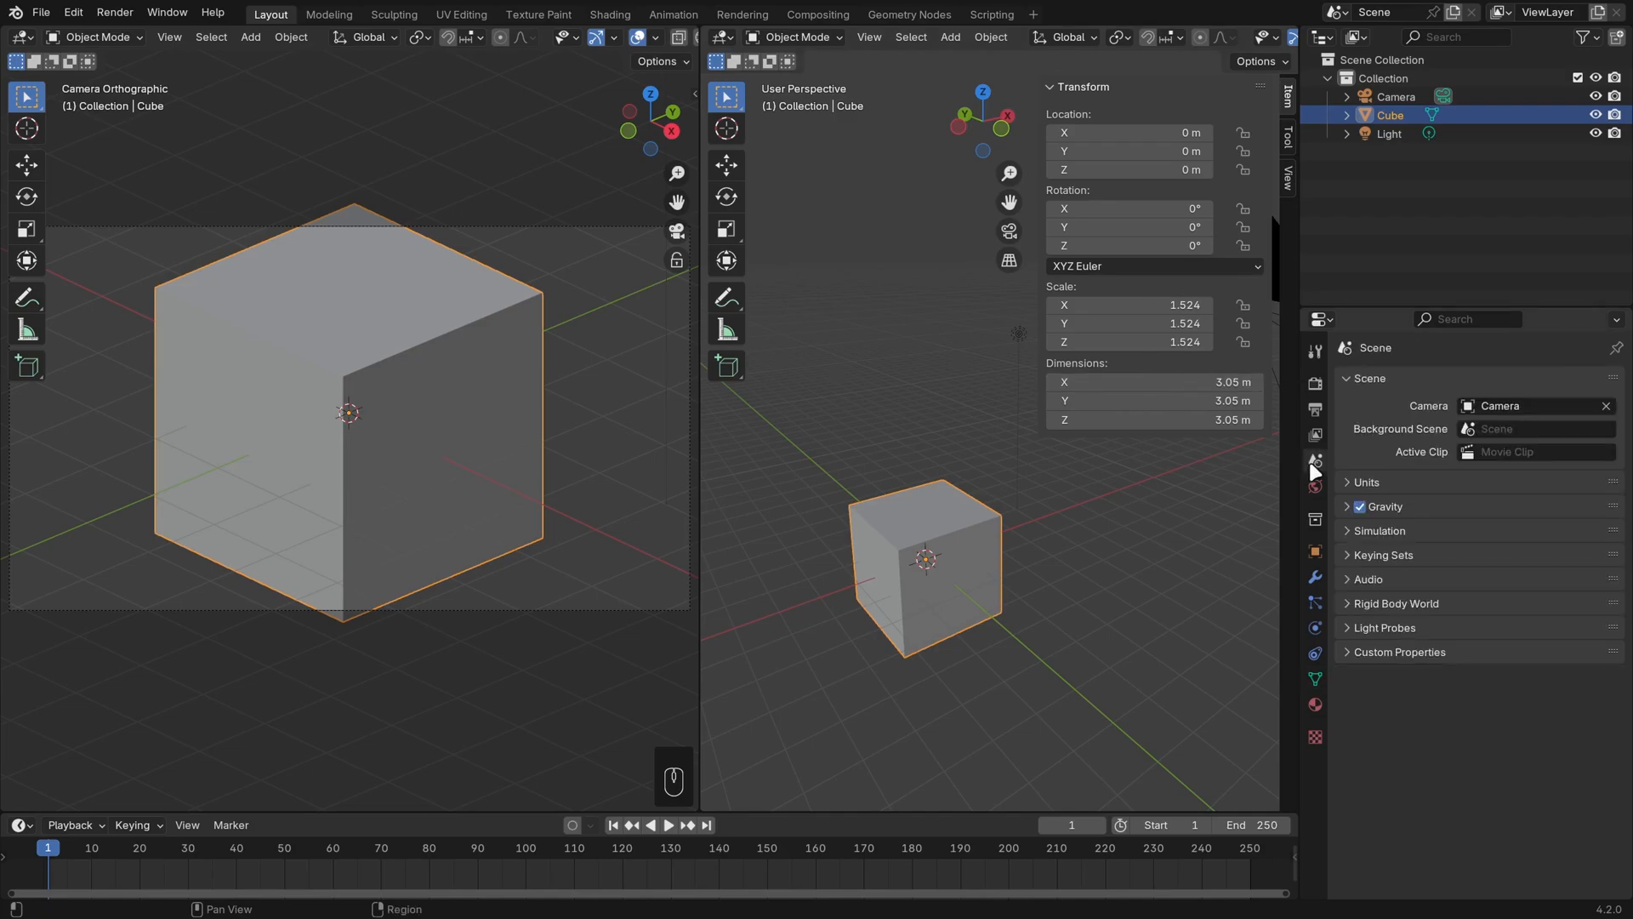
{"action": "left_click", "coordinate": [1378, 481]}
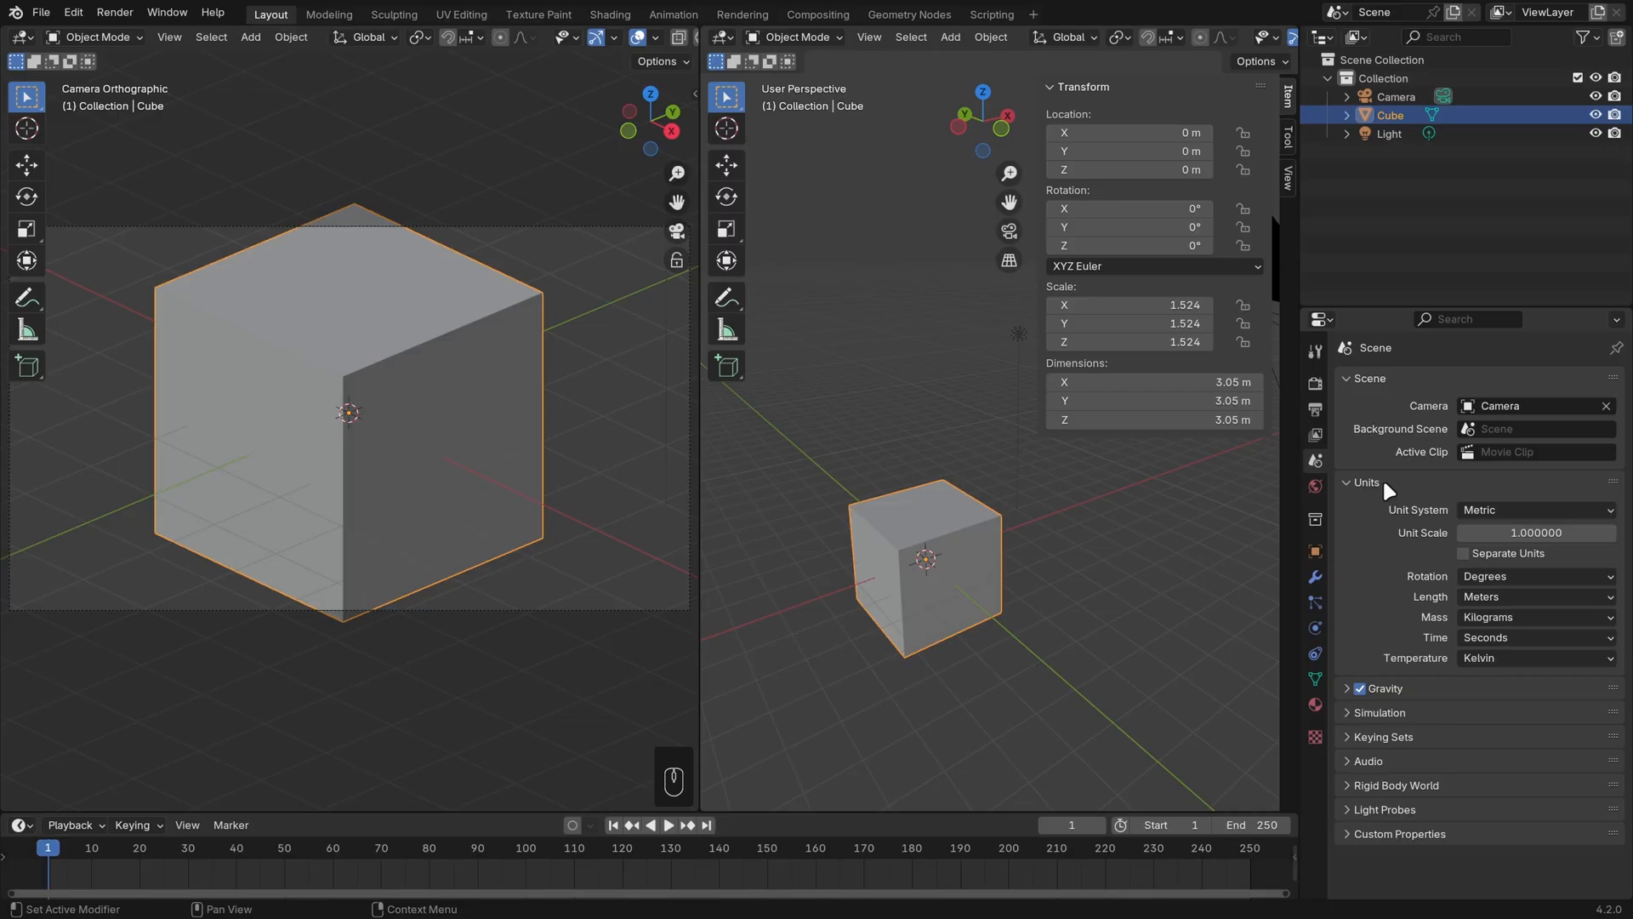
{"action": "left_click", "coordinate": [1539, 508]}
{"action": "left_click", "coordinate": [1503, 568]}
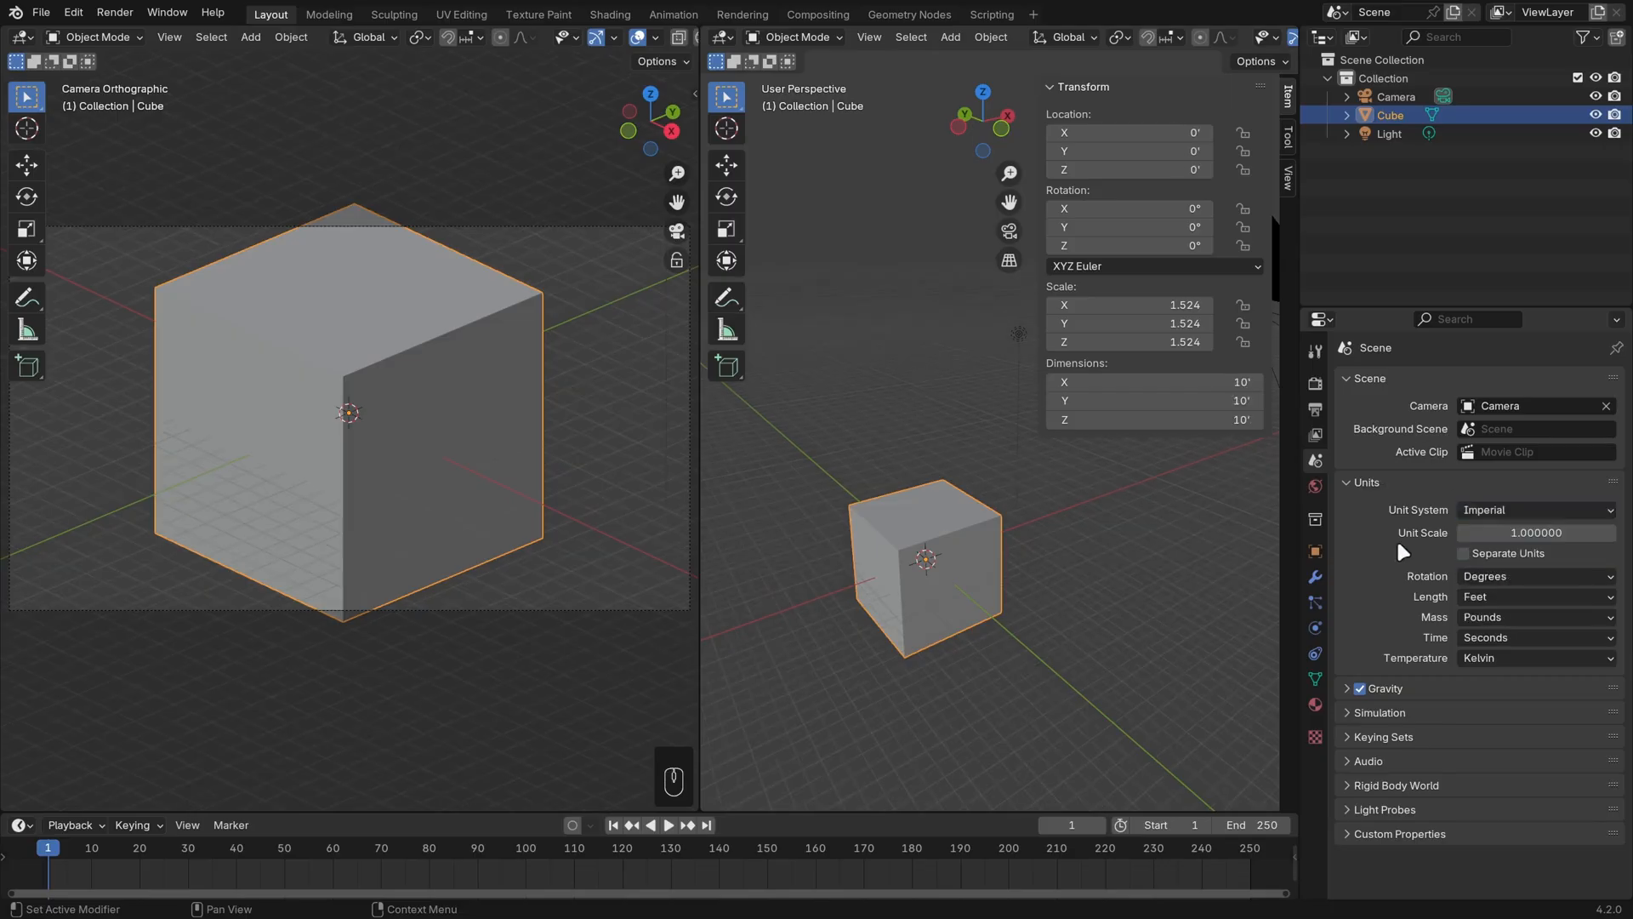
{"action": "left_click", "coordinate": [1530, 595]}
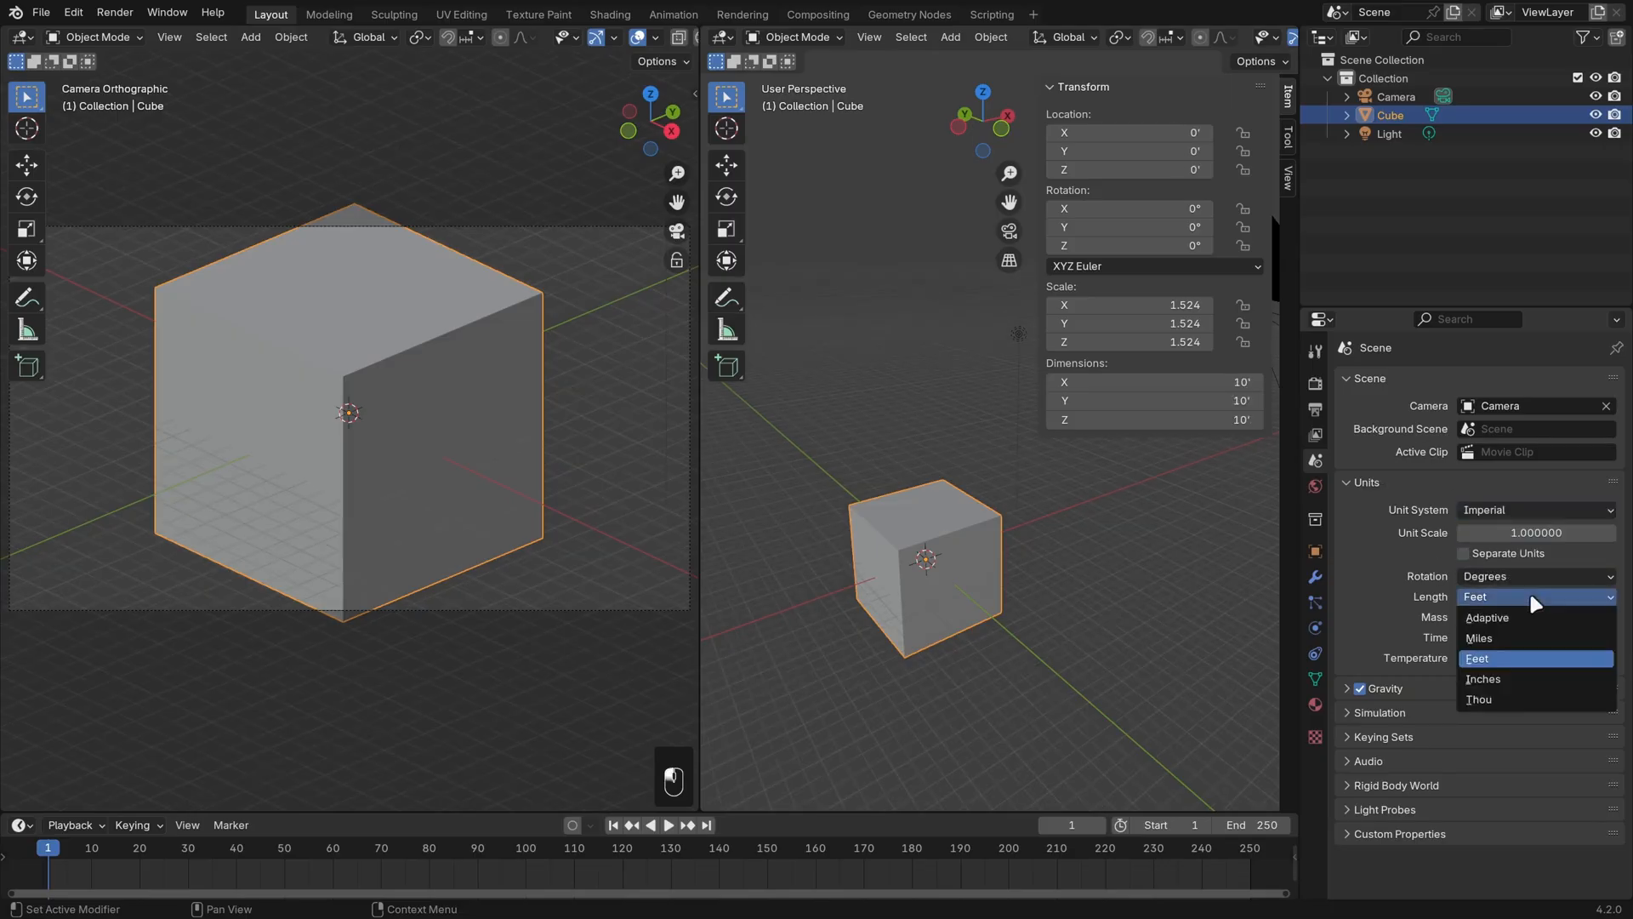
{"action": "left_click", "coordinate": [1503, 610]}
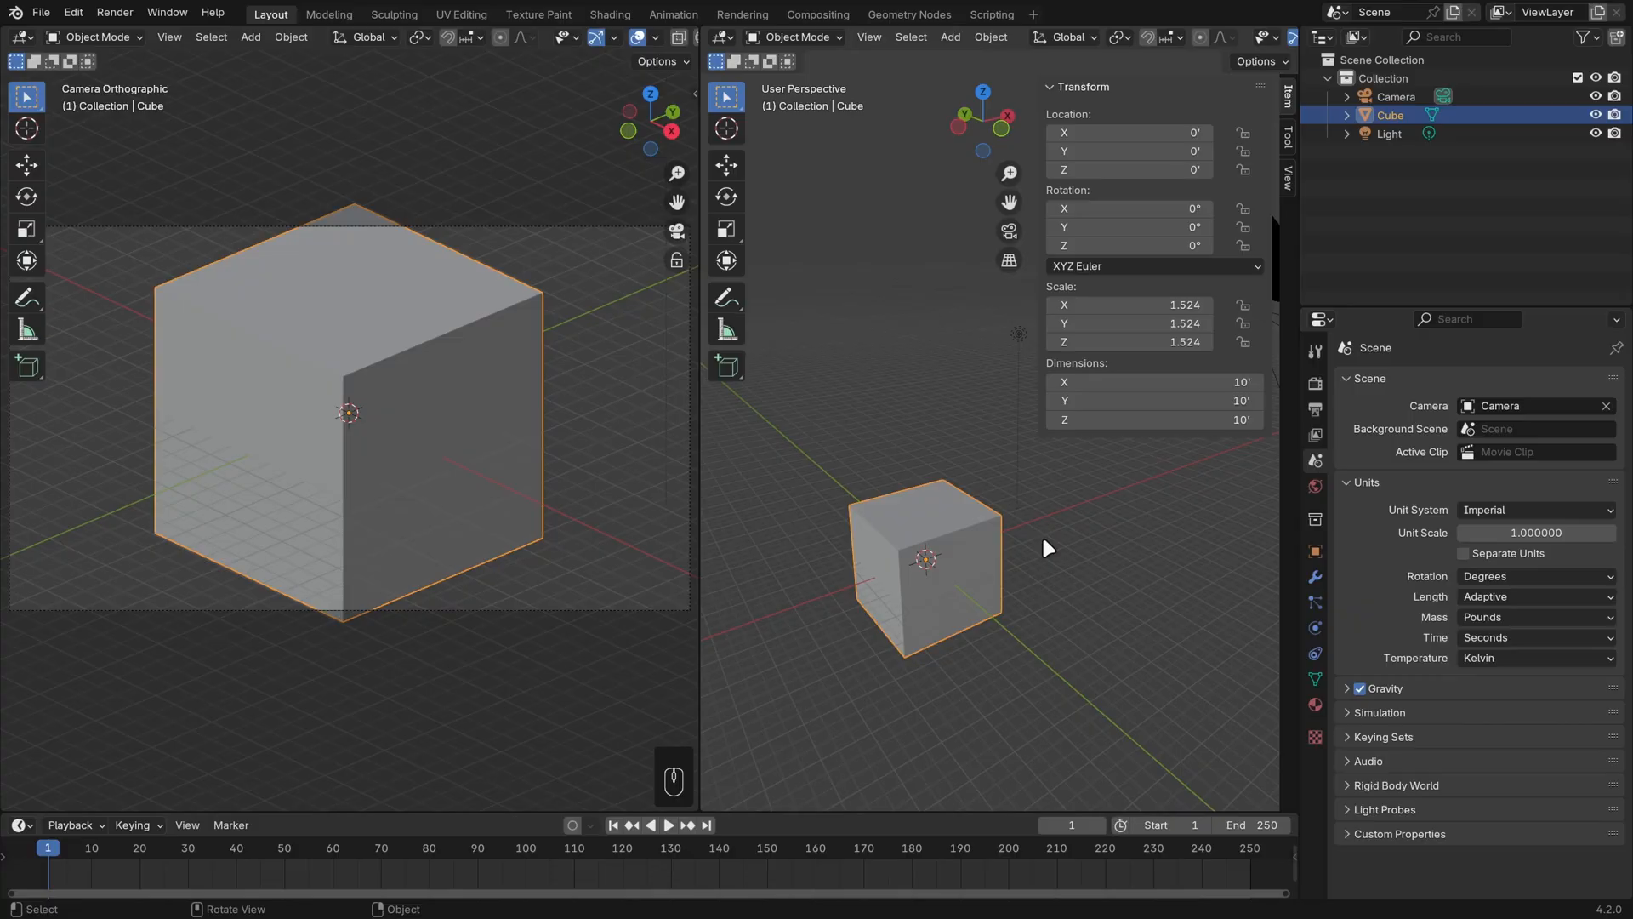
Step: Move the cube up 5 ft along the global Z axis
{"action": "middle_click_drag", "start_coordinate": [1043, 534], "coordinate": [1126, 565]}
{"action": "type", "text": "gz"}
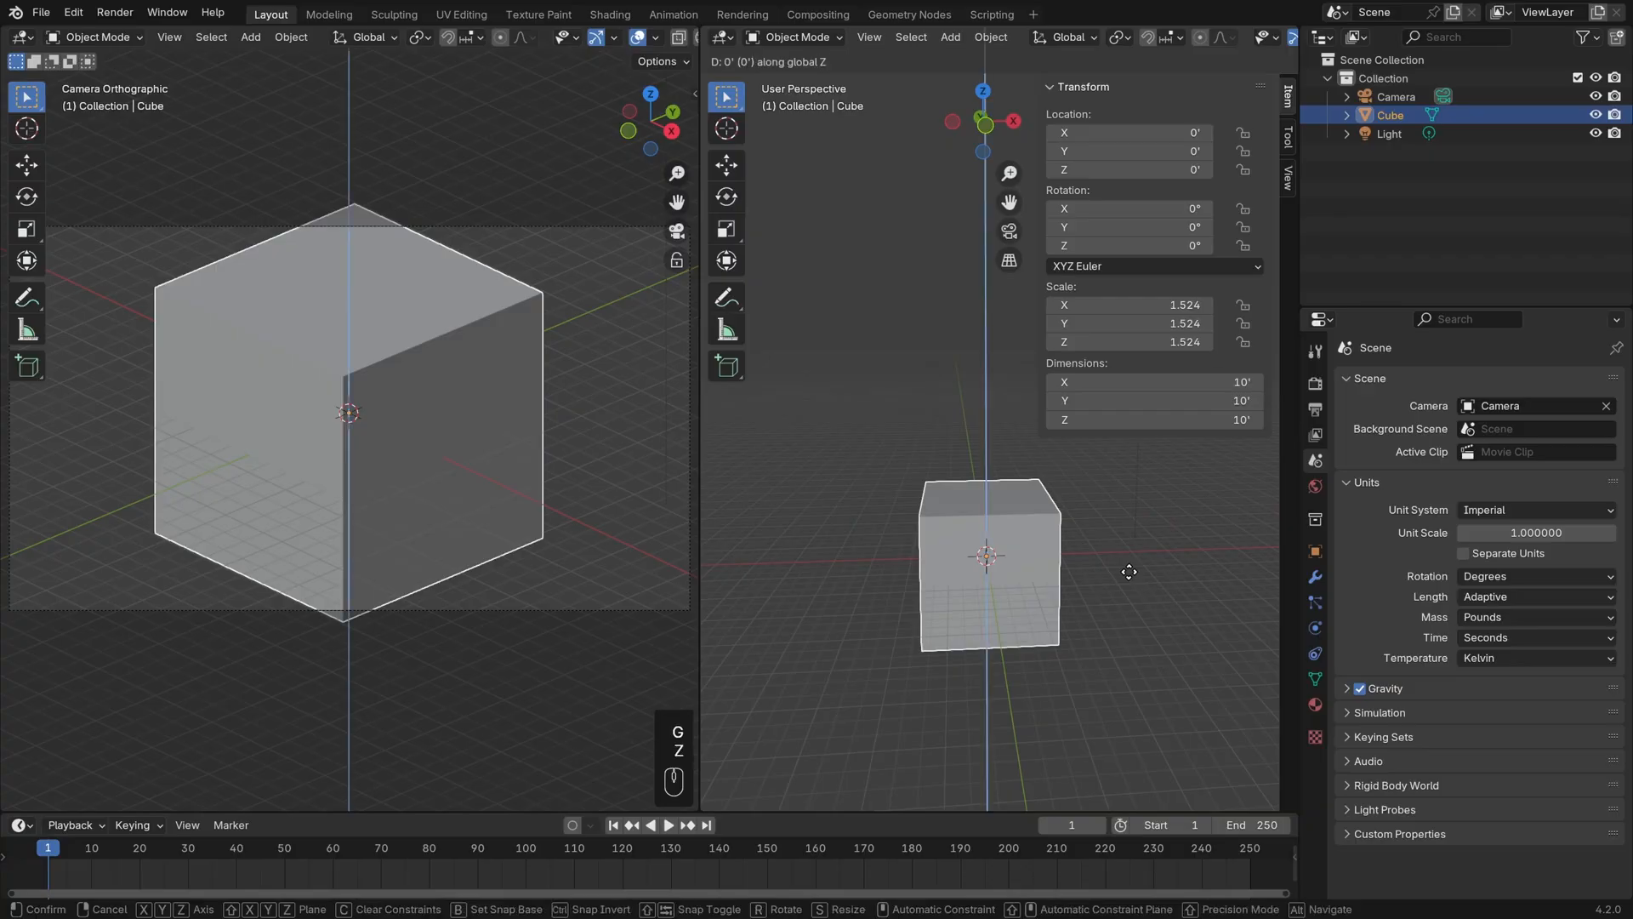
{"action": "type", "text": "5"}
{"action": "key", "text": "KP_Enter"}
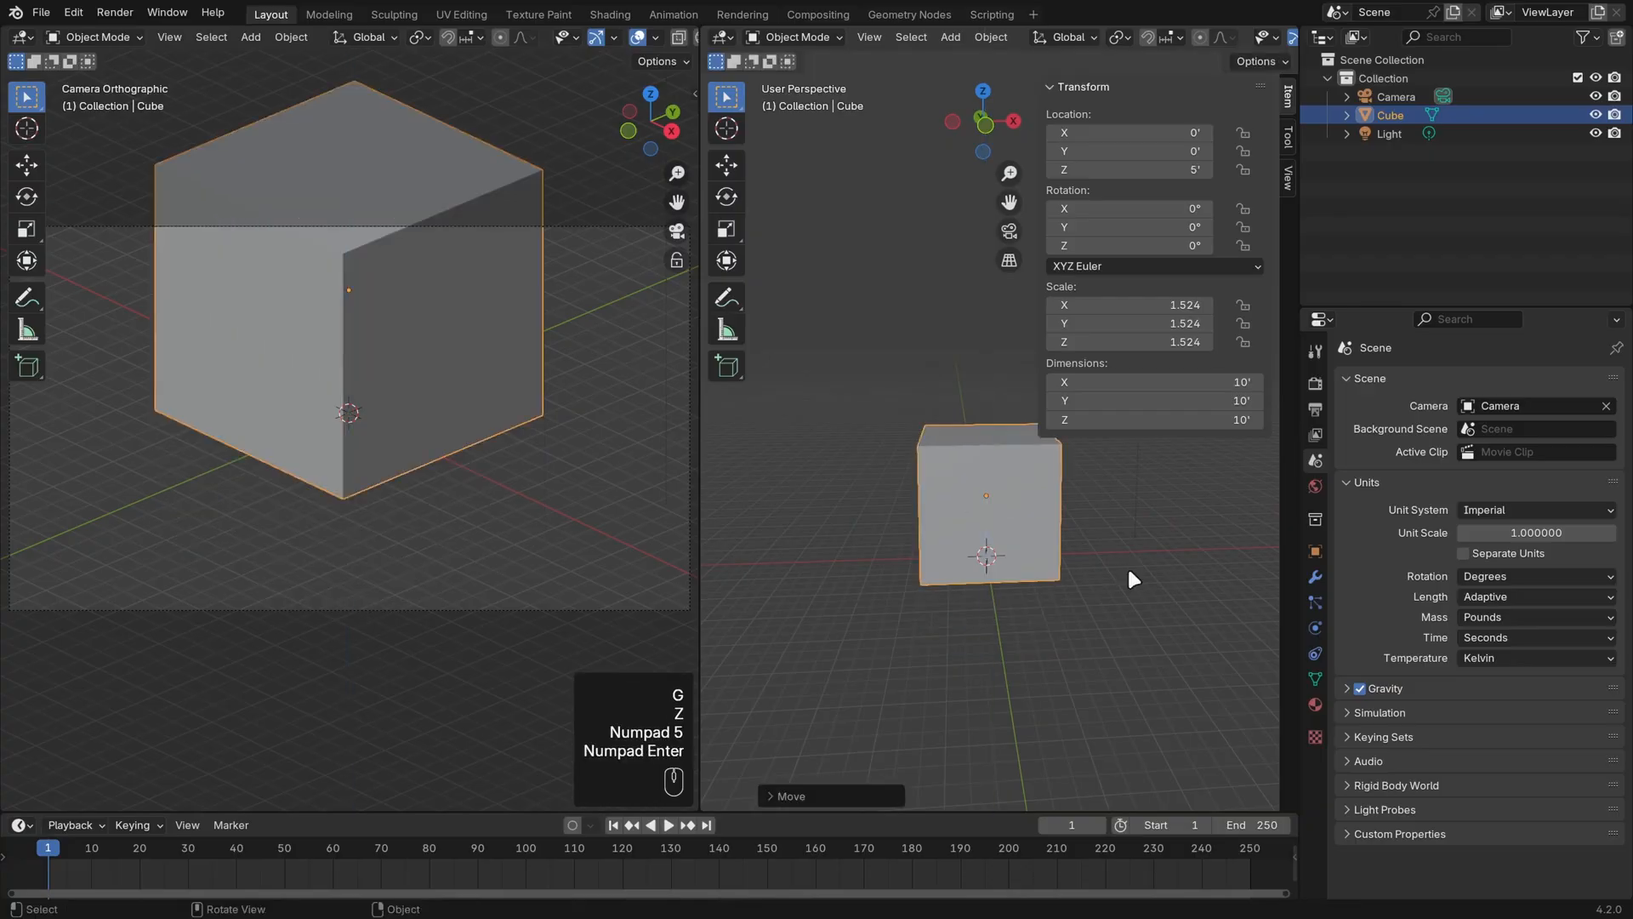
Step: Set the camera's rotation to 45° on X and 45° on Z
{"action": "scroll", "coordinate": [1166, 582], "scroll_direction": "up", "scroll_amount": 3}
{"action": "mouse_move", "coordinate": [1136, 560]}
{"action": "middle_mouse_down", "text": "shift"}
{"action": "mouse_move", "coordinate": [1149, 586]}
{"action": "mouse_move", "coordinate": [1097, 559]}
{"action": "mouse_move", "coordinate": [1120, 568]}
{"action": "middle_mouse_up", "text": "shift"}
{"action": "scroll", "coordinate": [1119, 569], "scroll_direction": "down", "scroll_amount": 6}
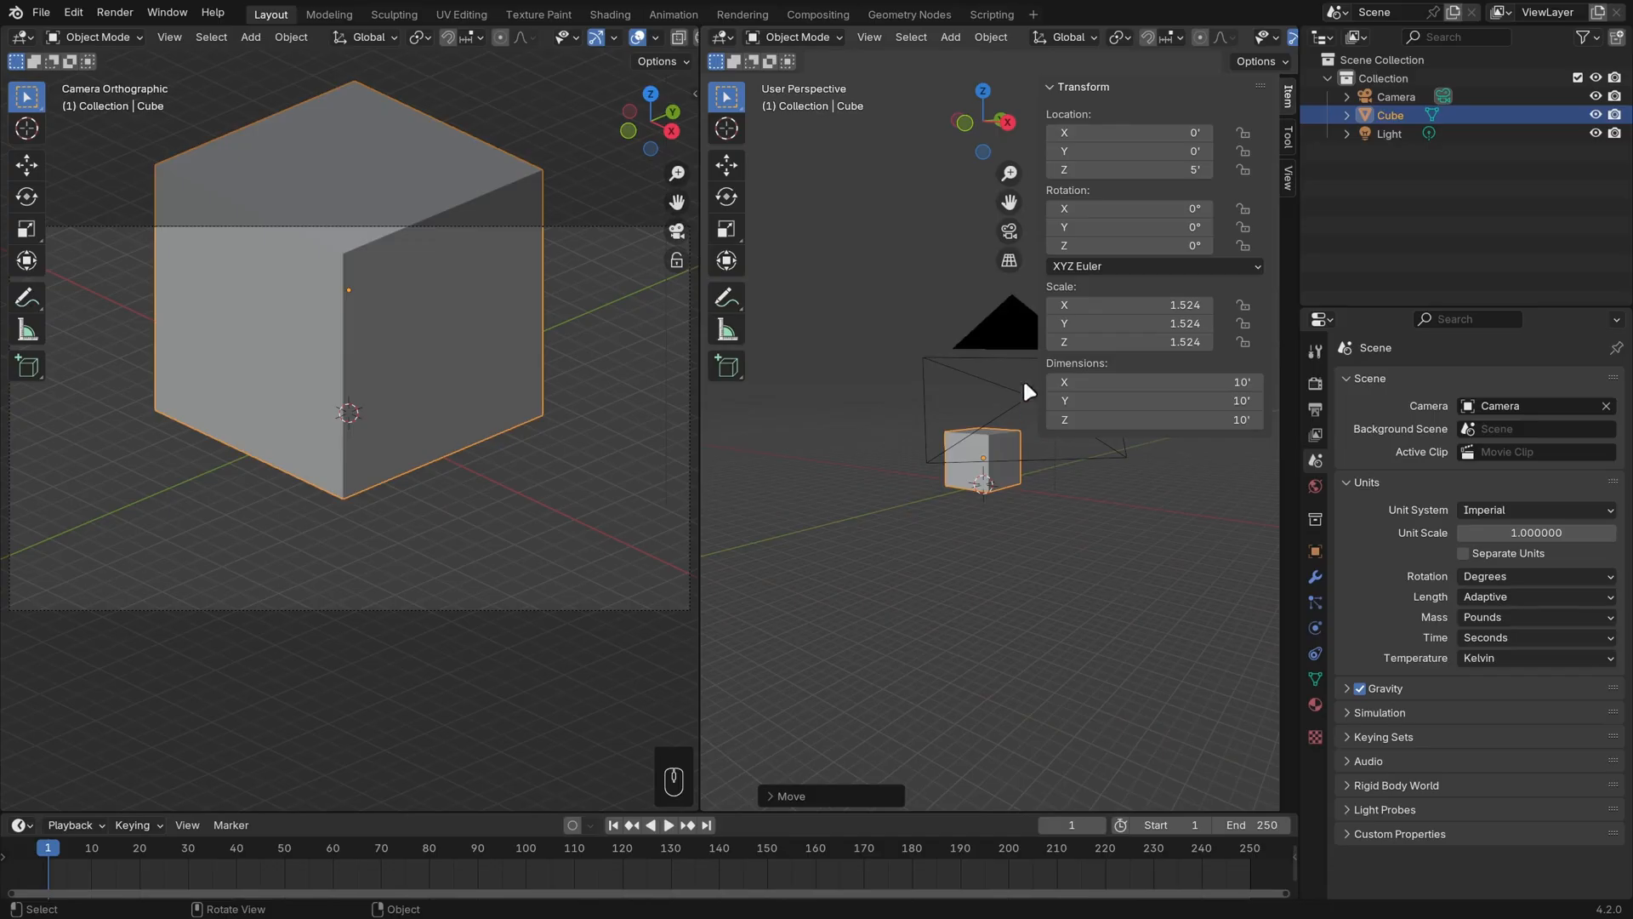
{"action": "left_click", "coordinate": [1028, 333]}
{"action": "double_click", "coordinate": [1118, 209]}
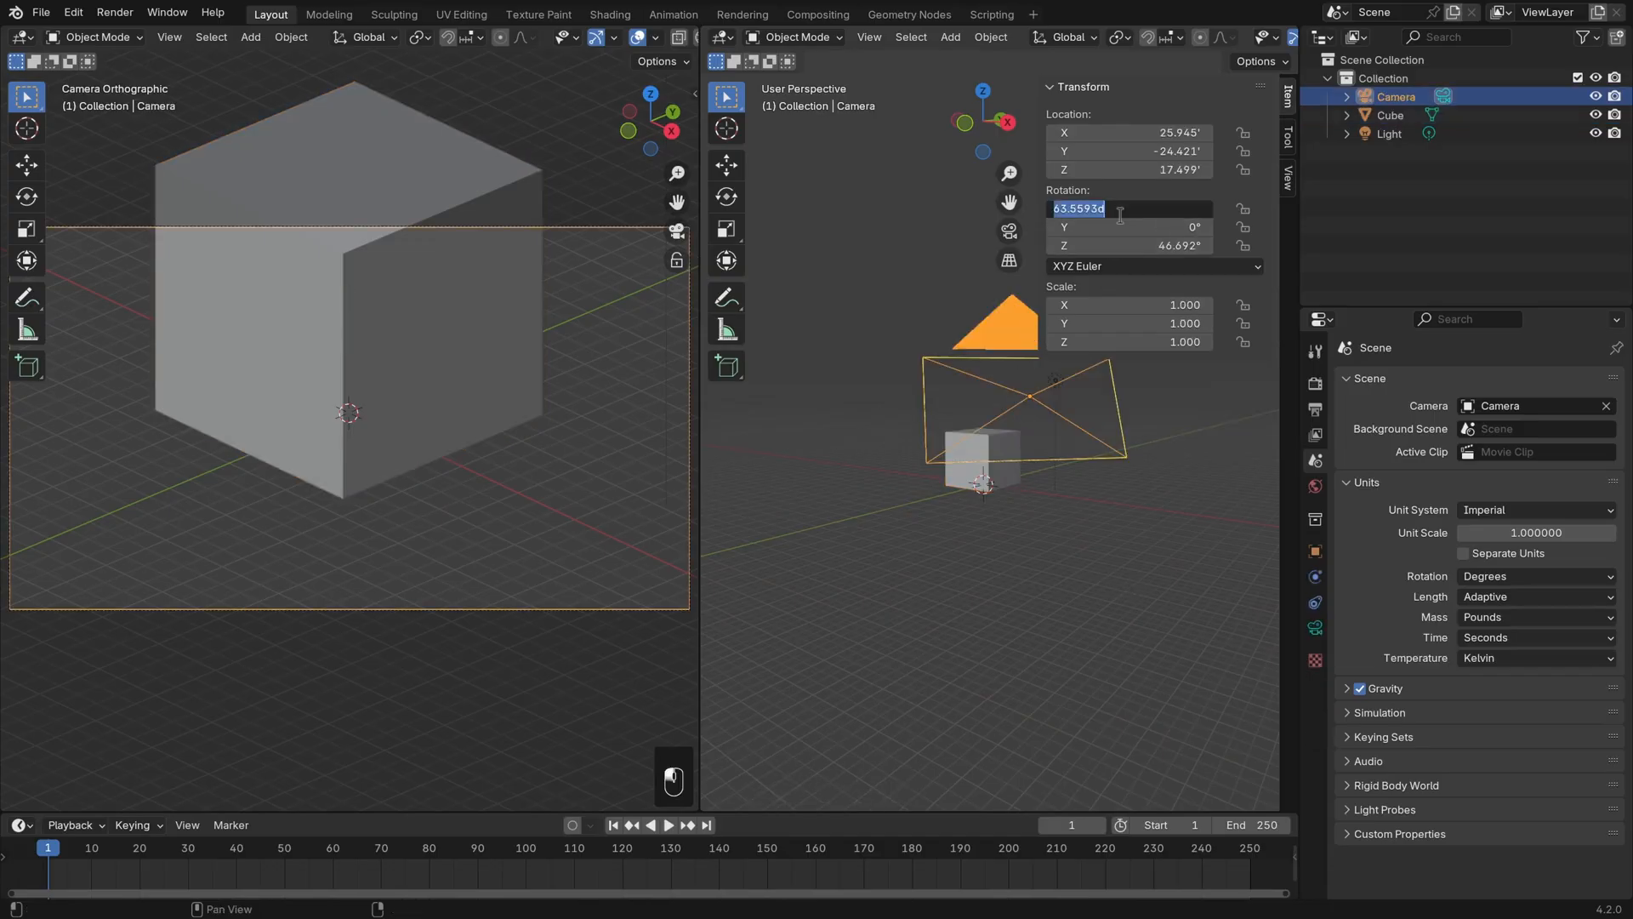
{"action": "type", "text": "45"}
{"action": "key", "text": "Return"}
{"action": "double_click", "coordinate": [1121, 245]}
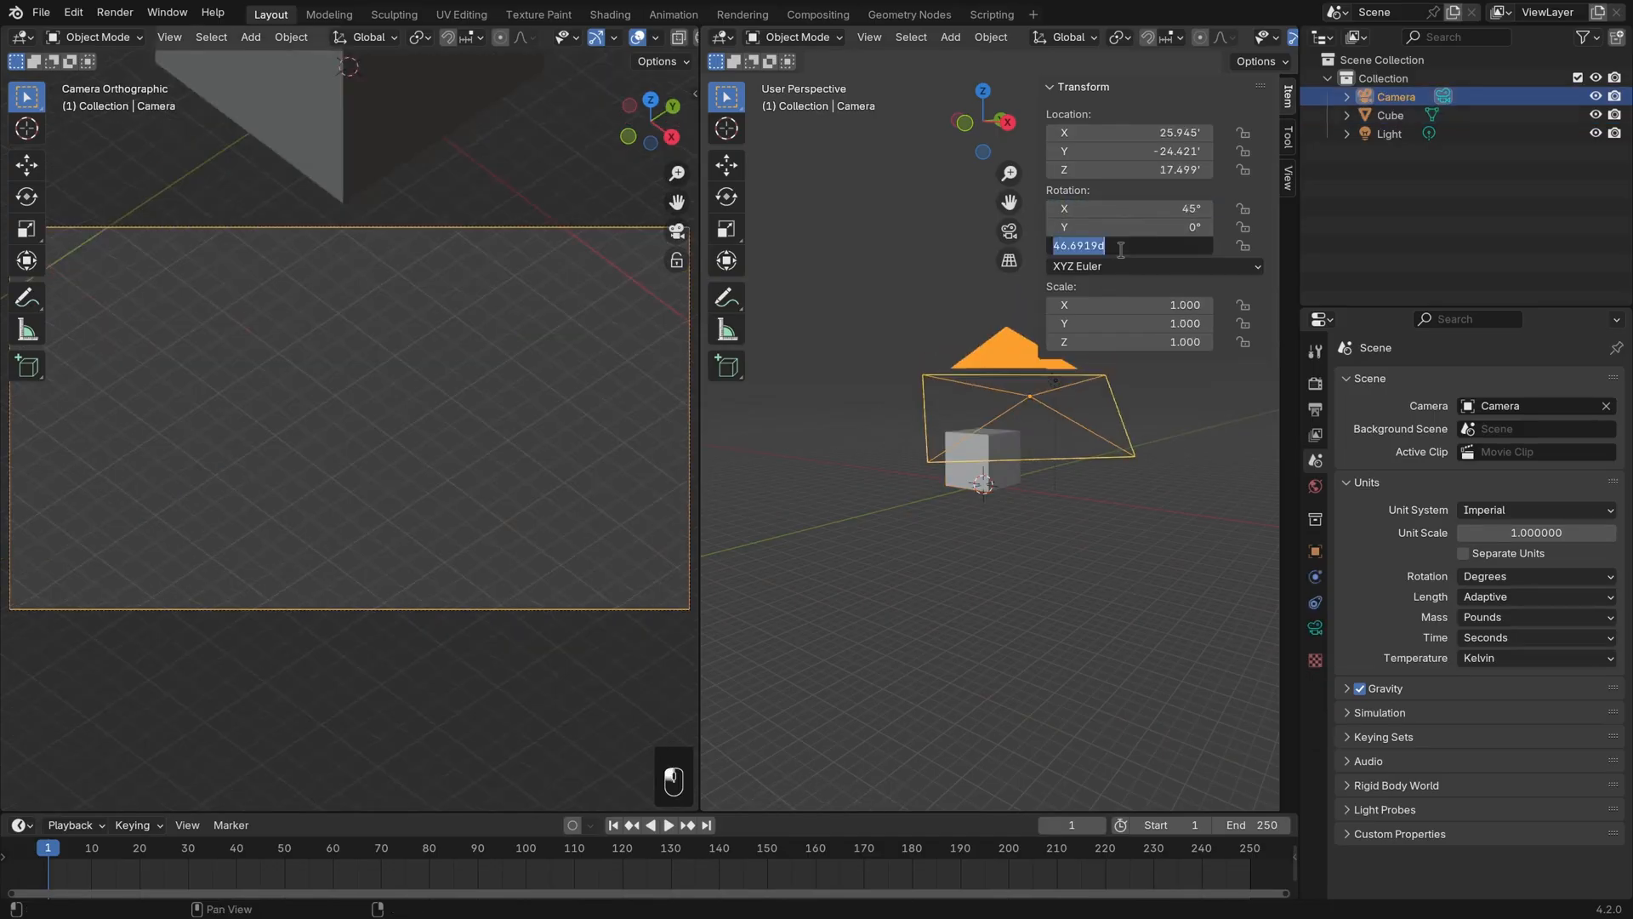
{"action": "type", "text": "45"}
{"action": "key", "text": "Return"}
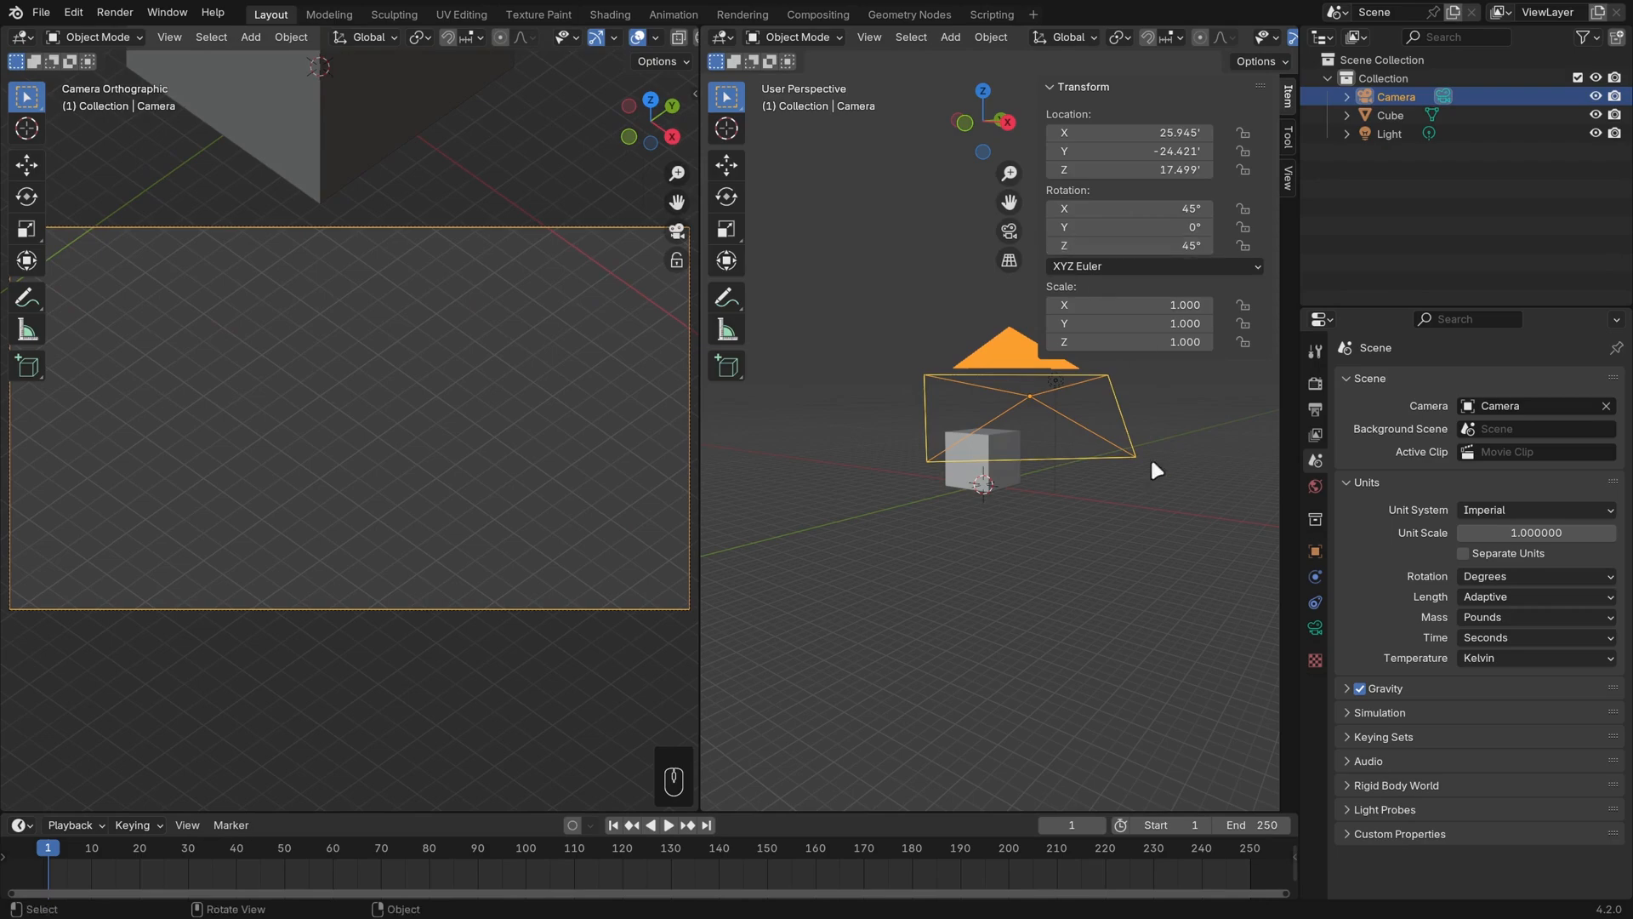
Step: Raise the camera about 22 ft along the global Z axis to bring the cube into its frame
{"action": "middle_click_drag", "start_coordinate": [1050, 451], "coordinate": [1058, 575], "text": "shift"}
{"action": "key", "text": "g"}
{"action": "key", "text": "z"}
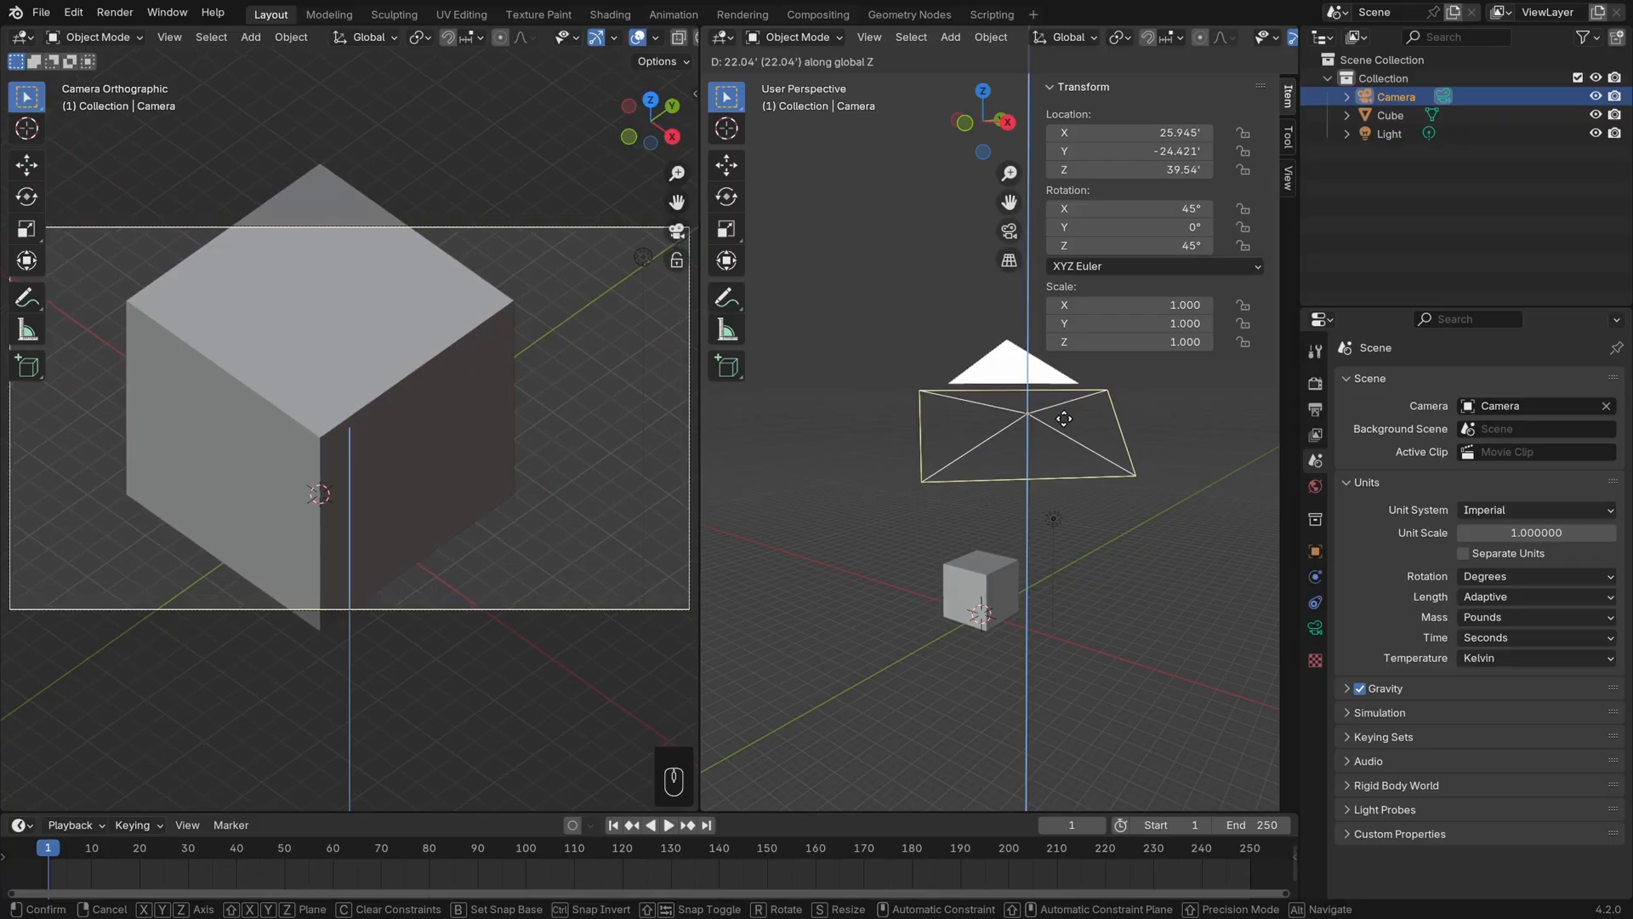
{"action": "left_click", "coordinate": [1061, 411]}
Step: Increase the camera's orthographic scale to about 10.1 and shift the camera so the cube sits near the centre of its frame
{"action": "right_click", "coordinate": [1067, 418]}
{"action": "left_click", "coordinate": [1066, 418]}
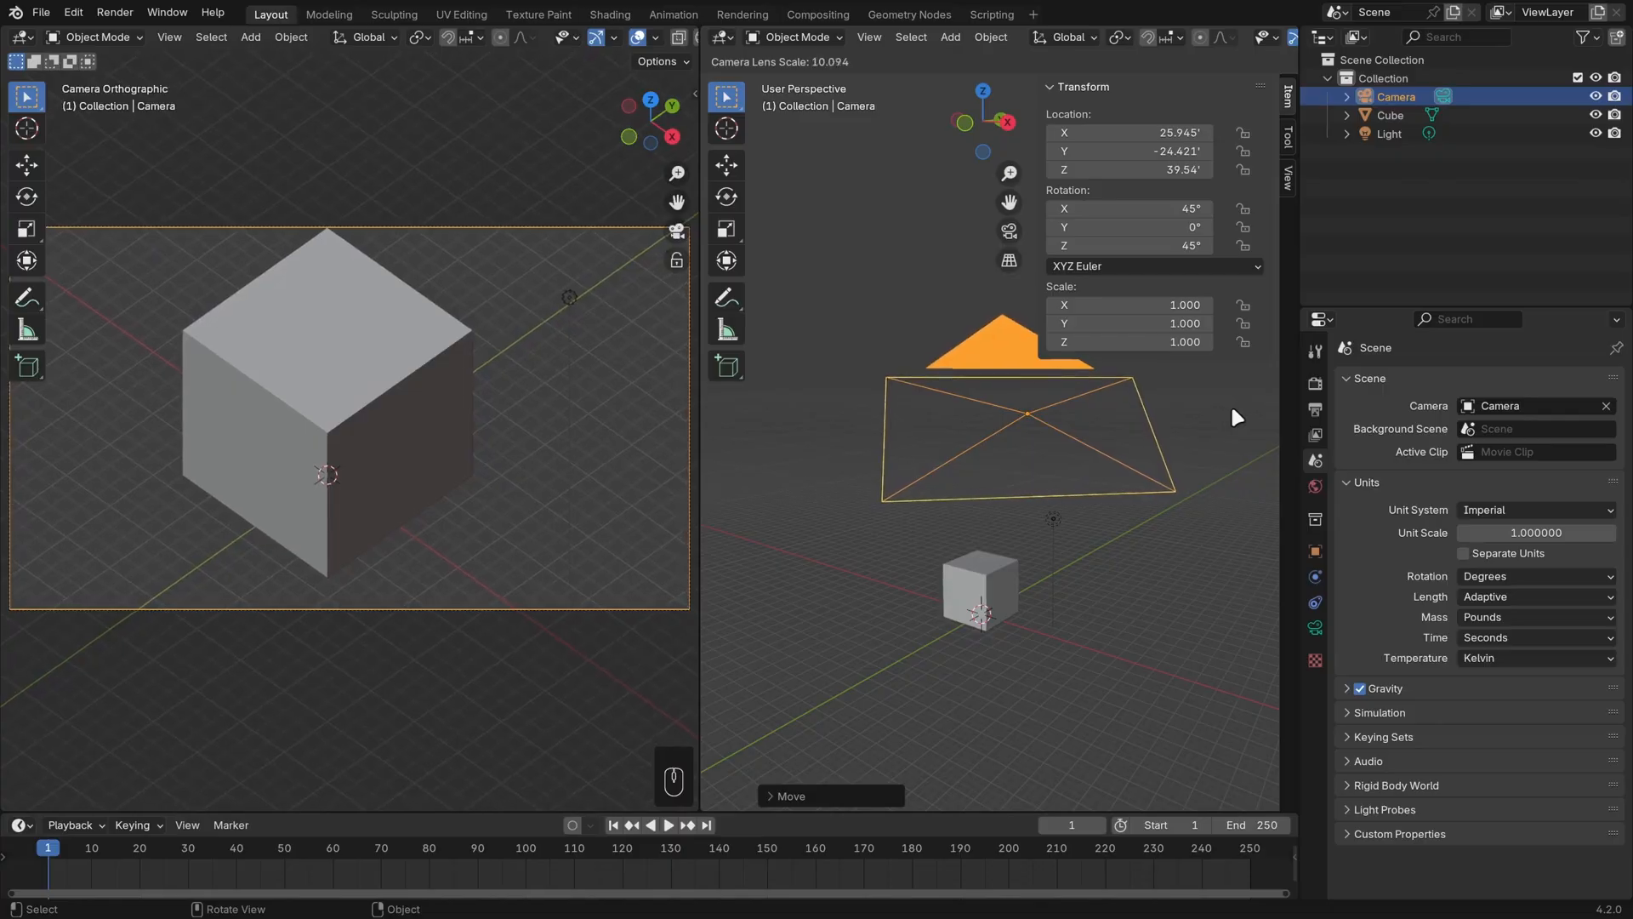
{"action": "left_click", "coordinate": [1171, 417]}
{"action": "key", "text": "g"}
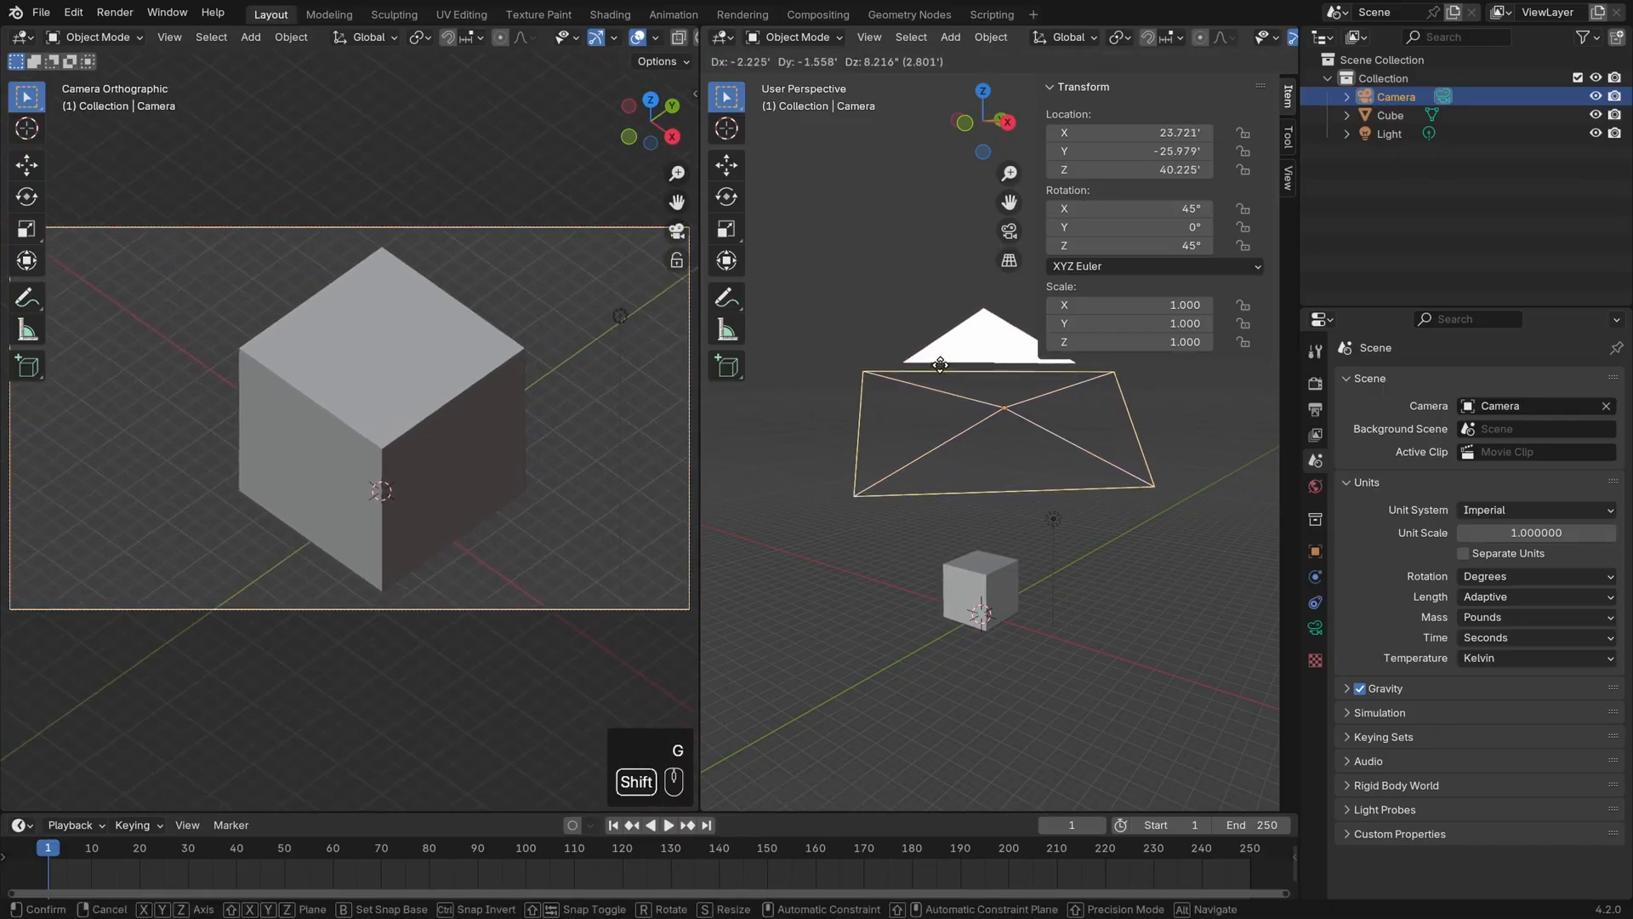
{"action": "left_click", "coordinate": [1005, 364]}
Step: Set the render output's horizontal resolution to 1080 px for a square frame
{"action": "left_click", "coordinate": [1315, 409]}
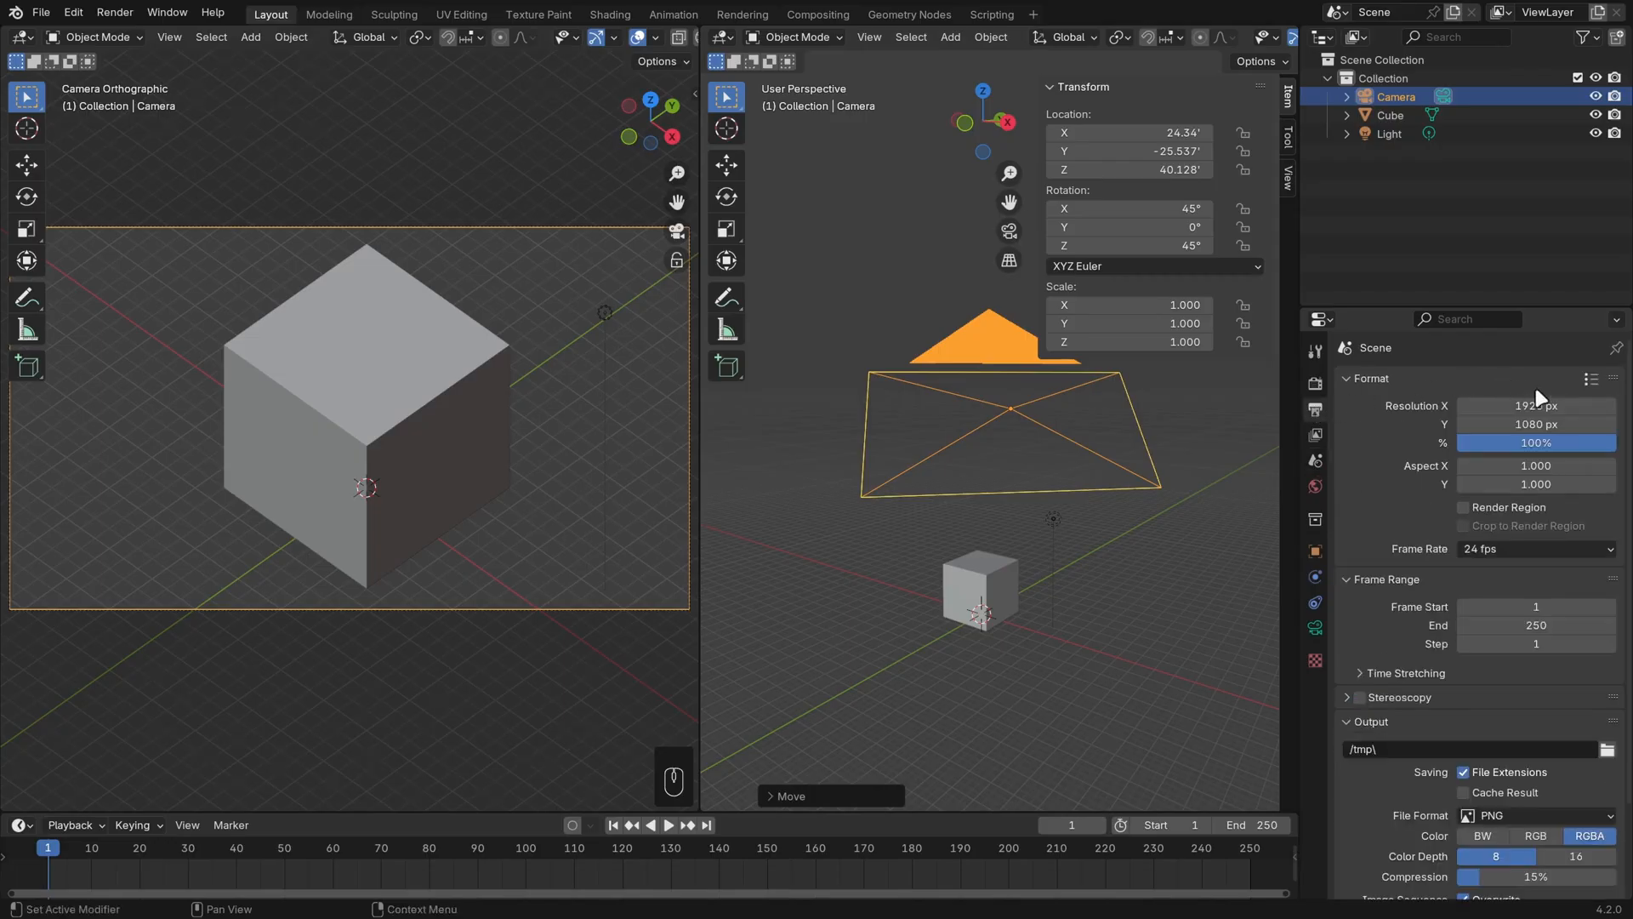
{"action": "left_click", "coordinate": [1549, 405]}
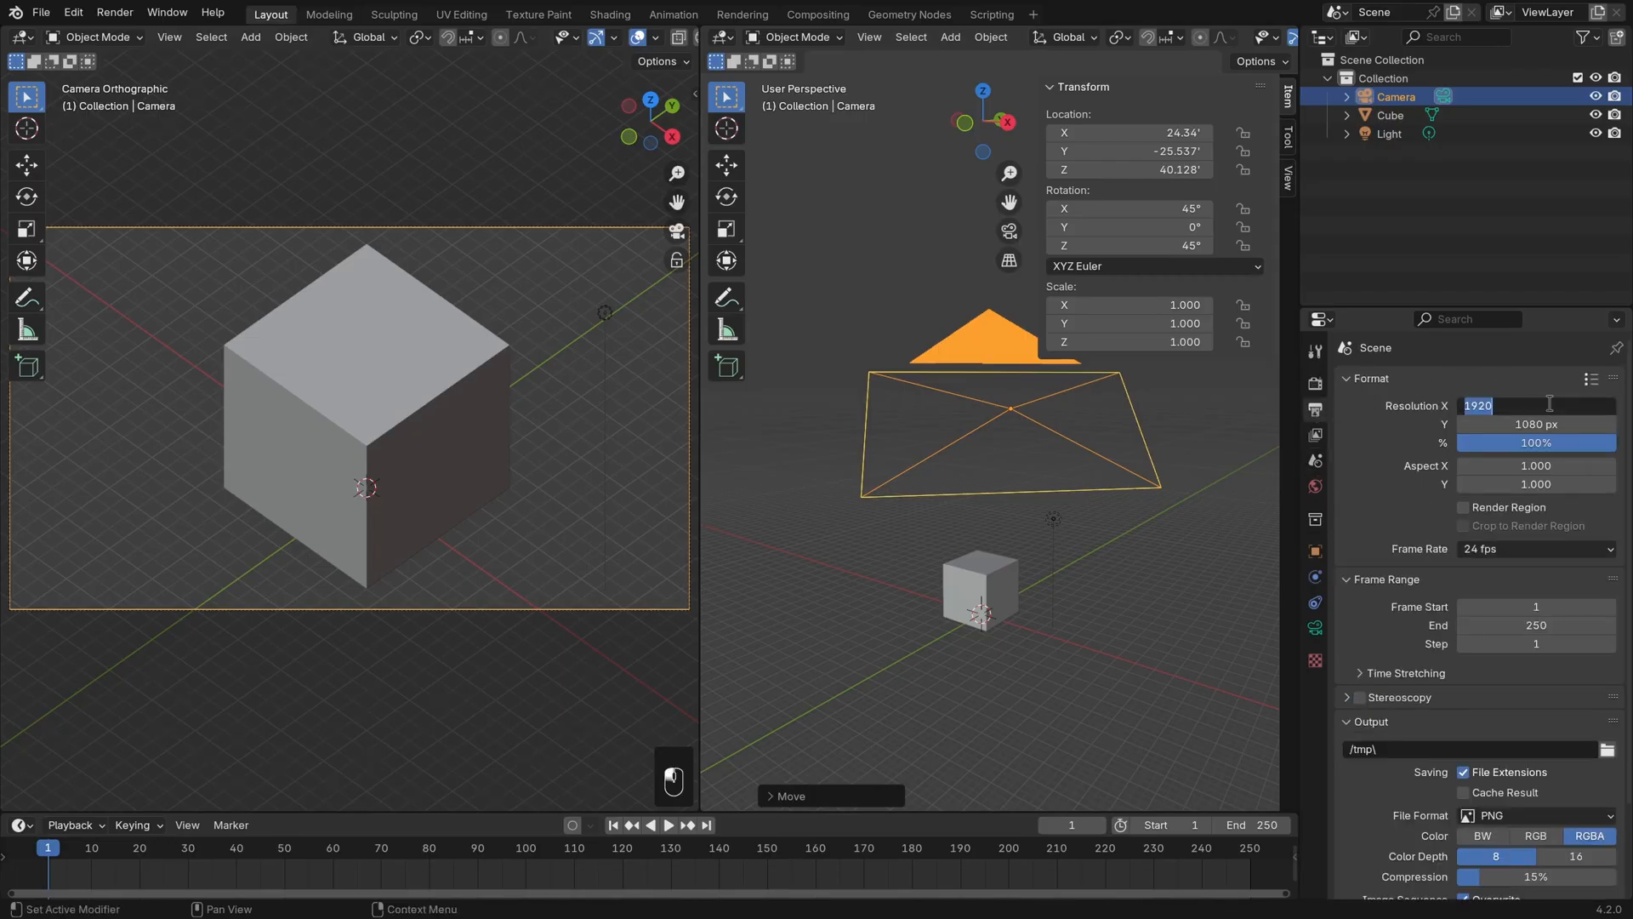
{"action": "type", "text": "1080"}
{"action": "key", "text": "Return"}
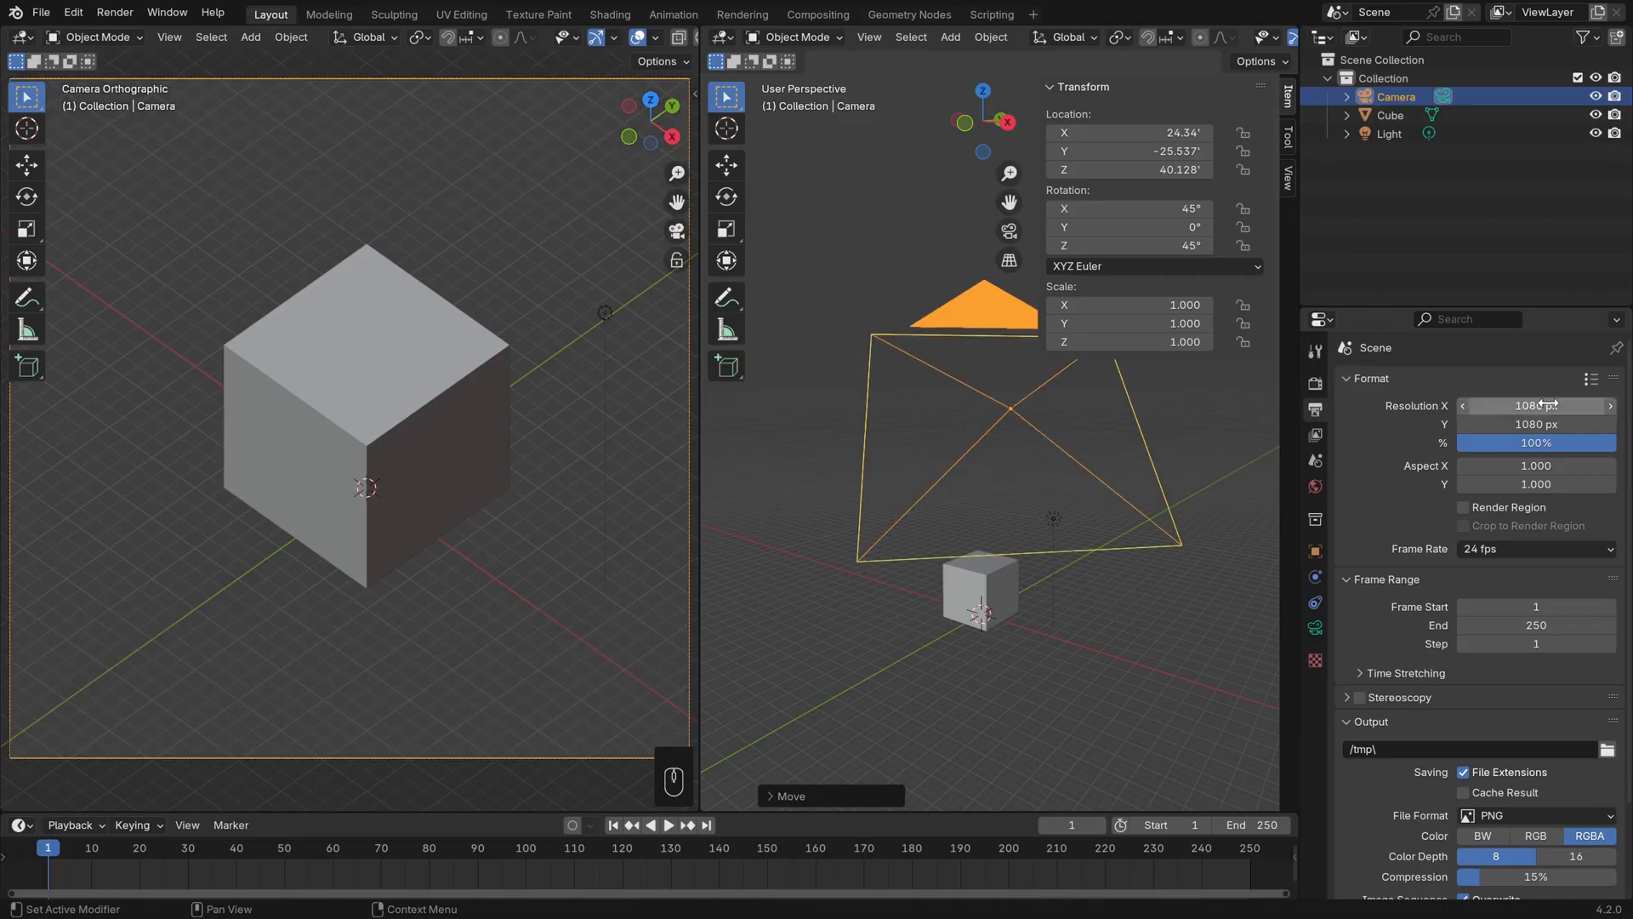
Step: Reduce the camera's orthographic scale until the cube nearly fills the camera frame
{"action": "right_click", "coordinate": [1199, 464]}
{"action": "left_click", "coordinate": [1201, 462]}
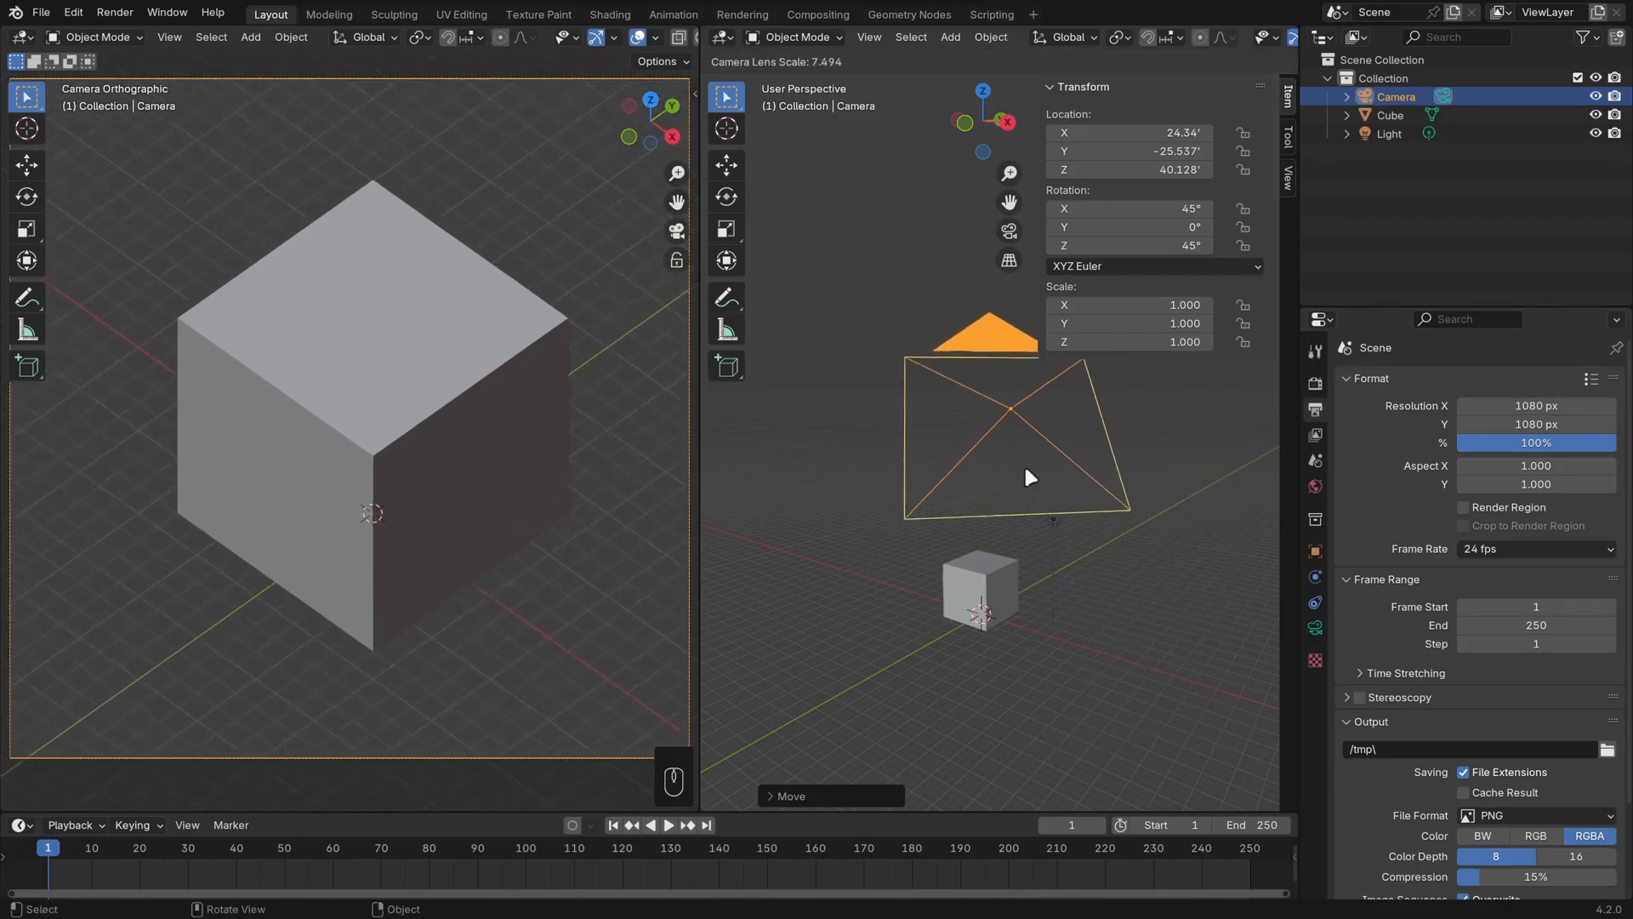
{"action": "left_click", "coordinate": [1065, 468]}
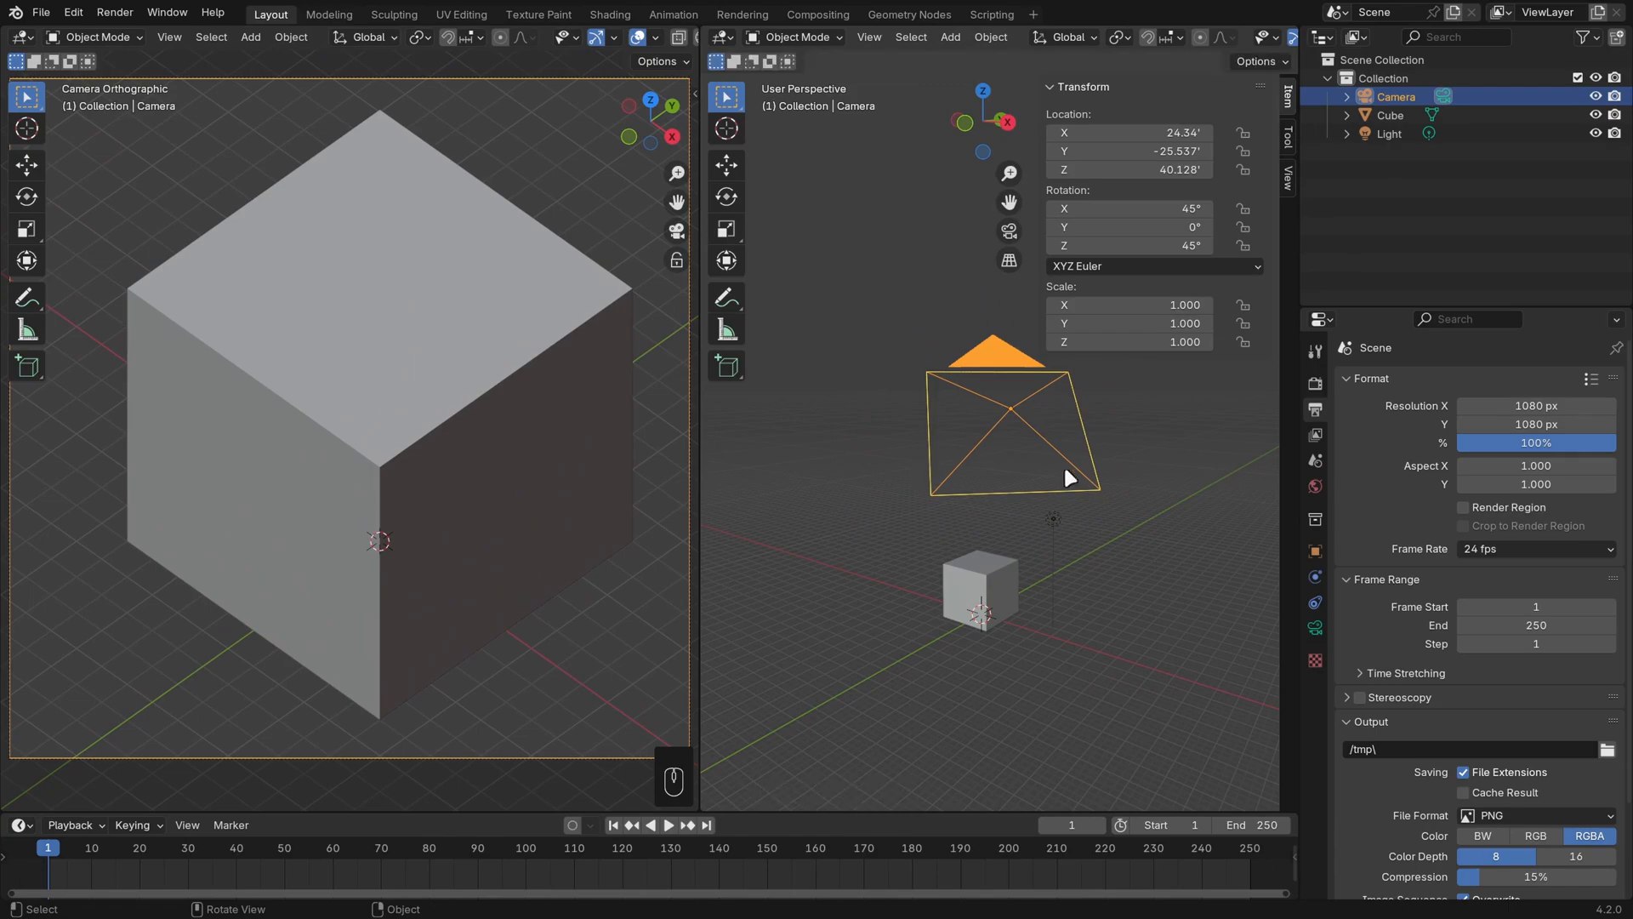
Step: Edit the cube's mesh and add two evenly spaced vertical loop cuts that divide its X-facing sides into thirds
{"action": "left_click", "coordinate": [998, 607]}
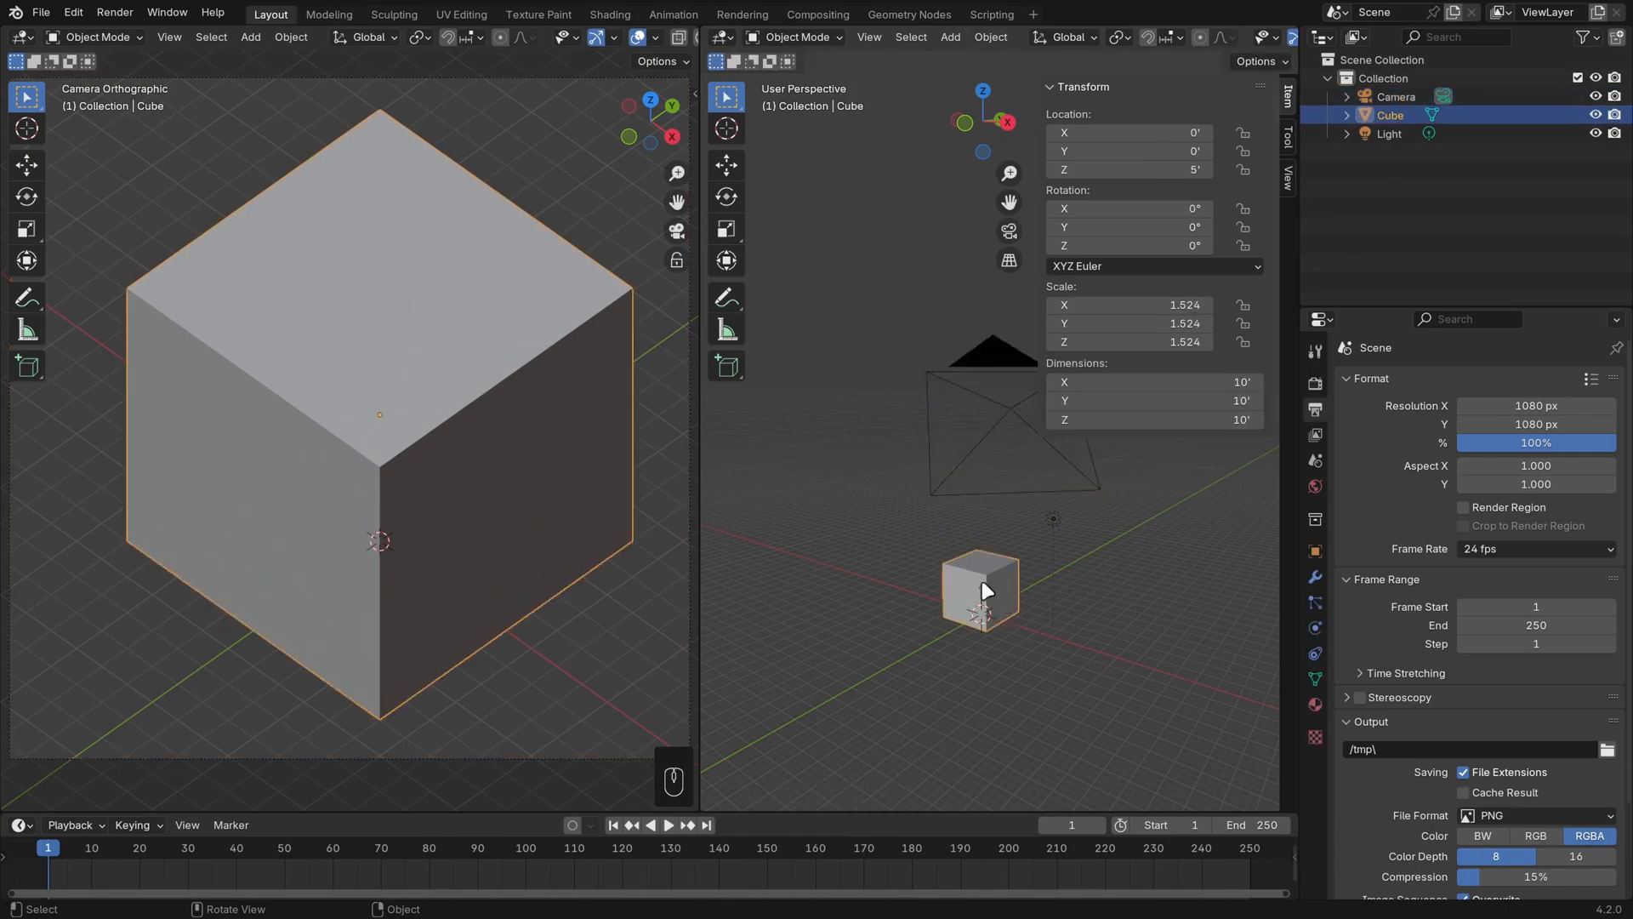
{"action": "middle_click_drag", "start_coordinate": [982, 585], "coordinate": [871, 544]}
{"action": "scroll", "coordinate": [1115, 582], "scroll_direction": "up", "scroll_amount": 3}
{"action": "scroll", "coordinate": [1115, 582], "scroll_direction": "up", "scroll_amount": 2}
{"action": "key", "text": "Tab"}
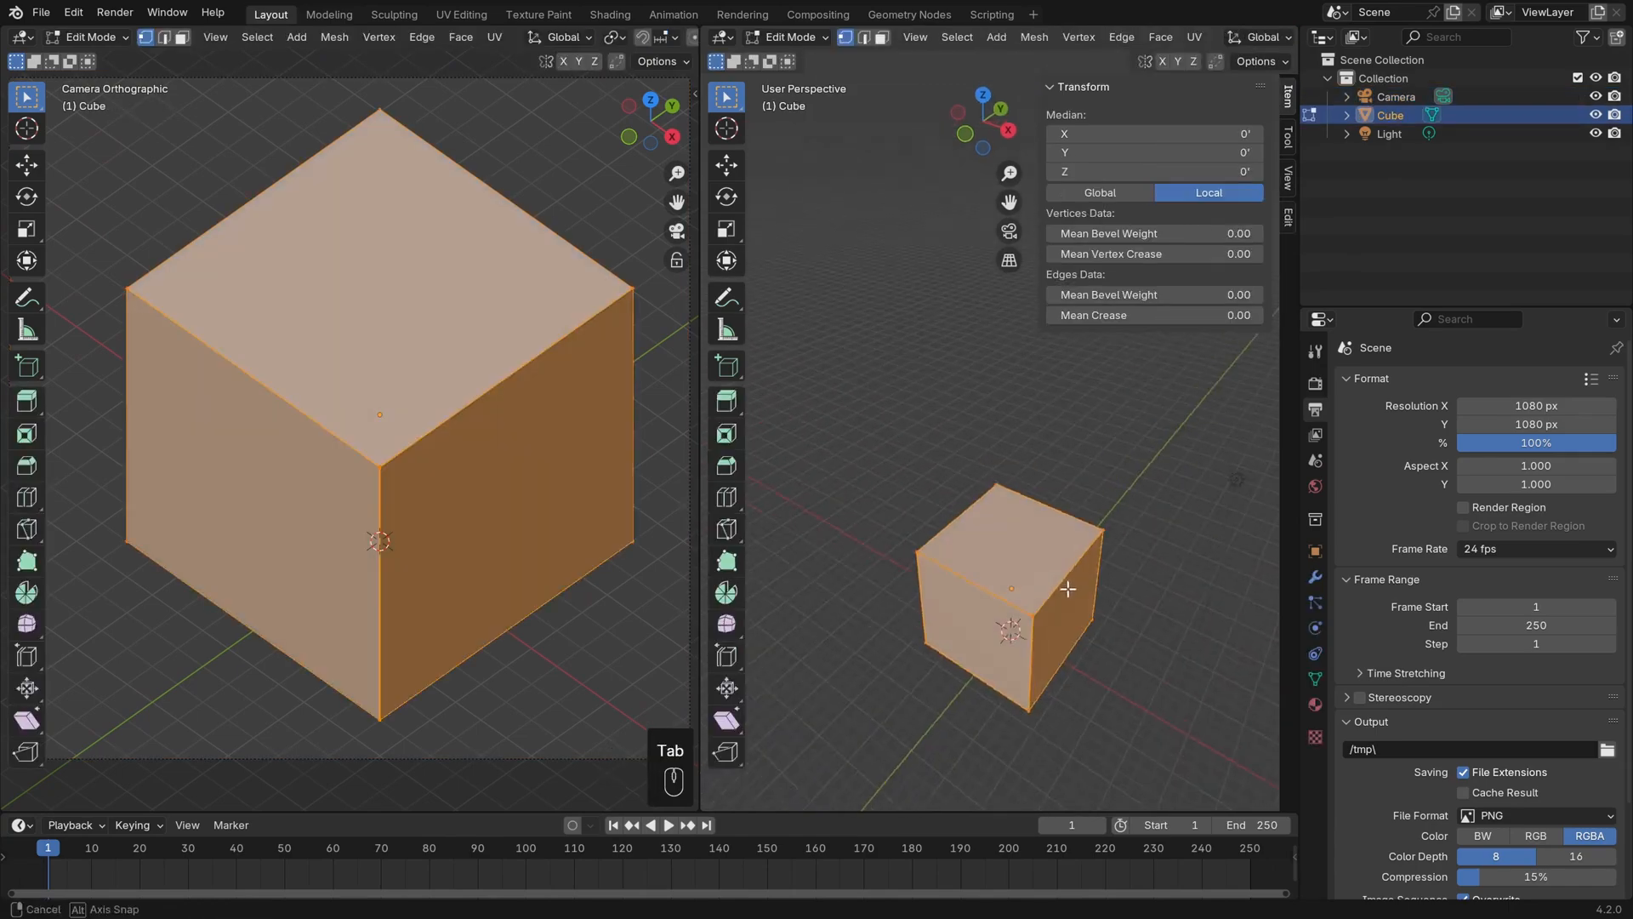
{"action": "key", "text": "ctrl+r"}
{"action": "scroll", "coordinate": [944, 639], "scroll_direction": "up", "scroll_amount": 1}
{"action": "left_click", "coordinate": [944, 640]}
{"action": "key", "text": "Escape"}
{"action": "middle_click_drag", "start_coordinate": [944, 640], "coordinate": [1068, 620]}
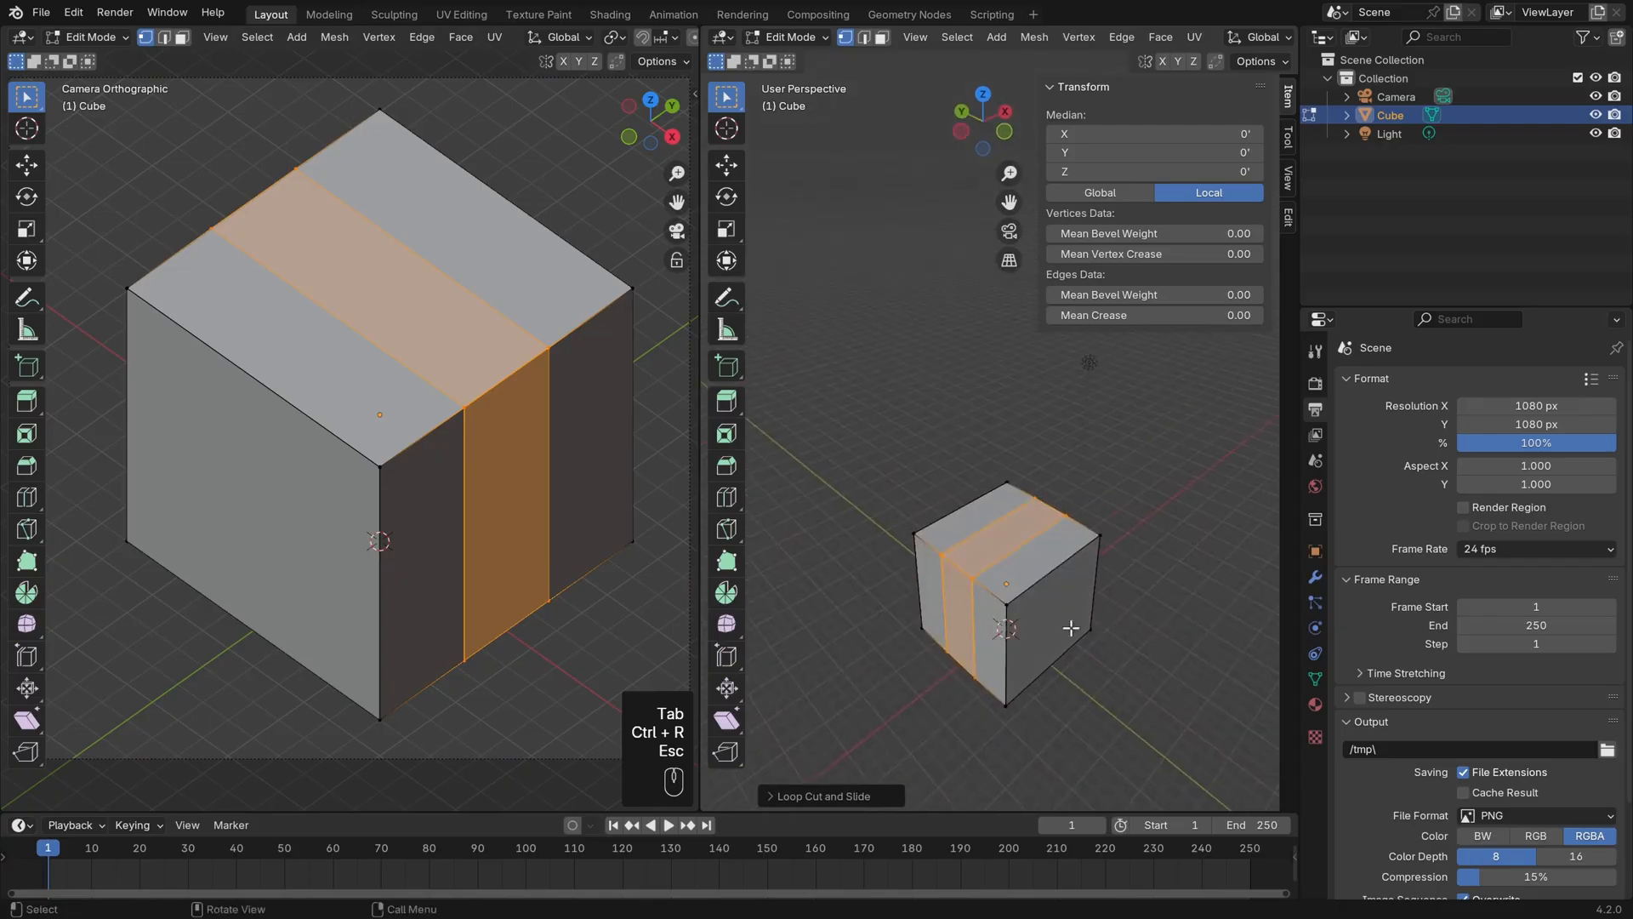
Step: Move the middle face on the cube's negative X side outward about 2 ft along the global X axis
{"action": "key", "text": "3"}
{"action": "left_click", "coordinate": [975, 610]}
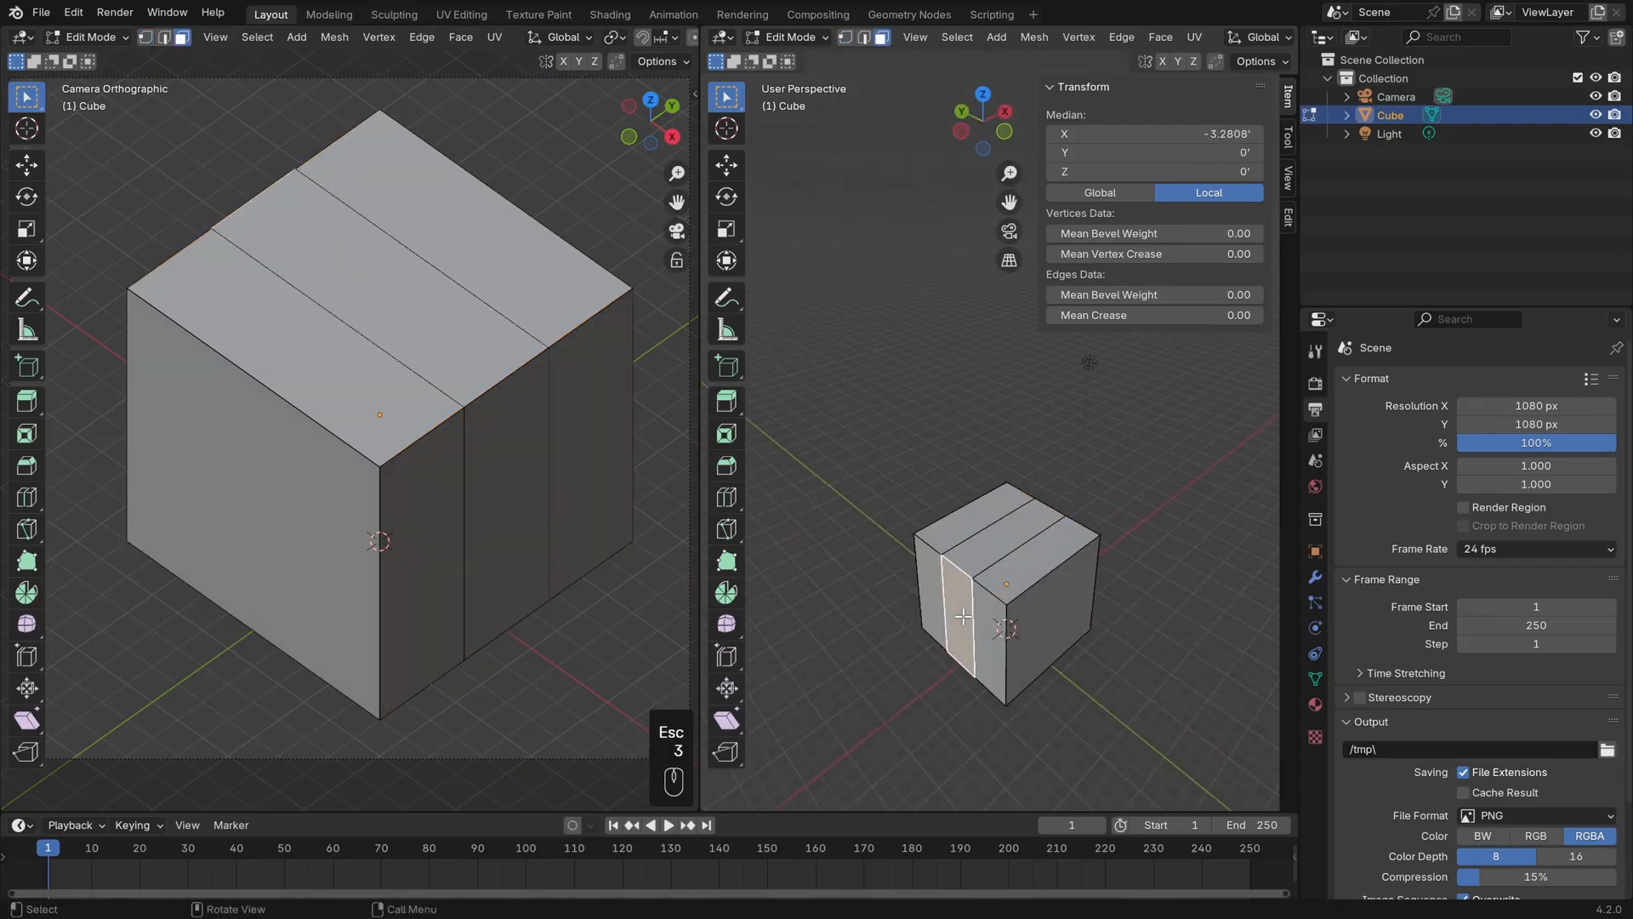
{"action": "key", "text": "g"}
{"action": "key", "text": "x"}
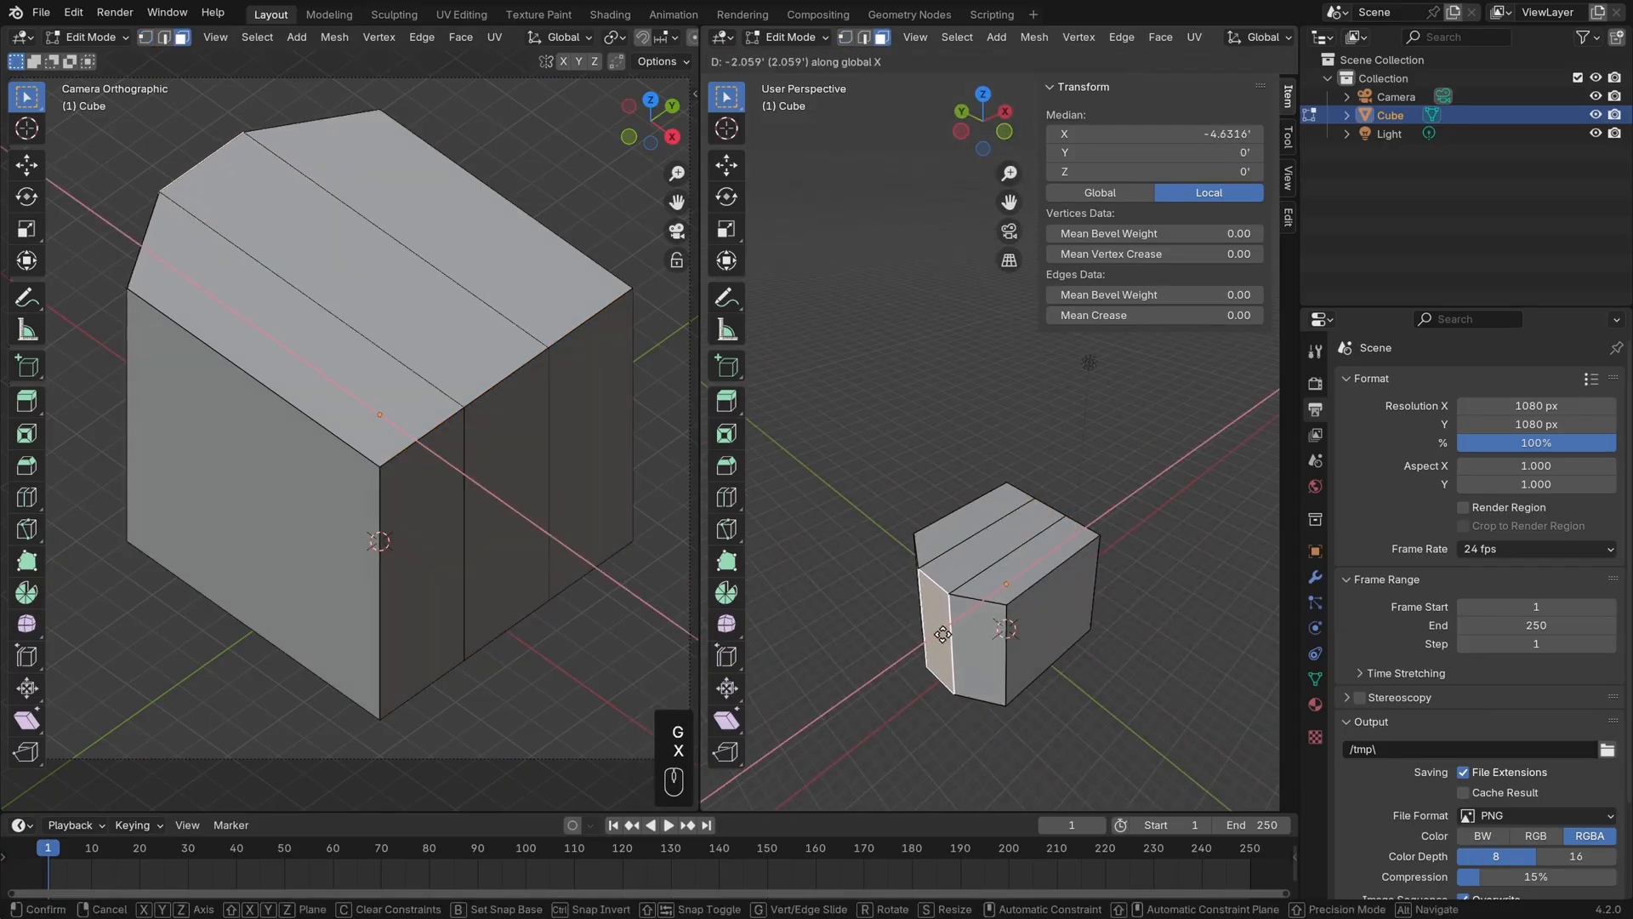
{"action": "left_click", "coordinate": [944, 634]}
Step: Extrude the negative Y side face outward until the mesh is about 24.8 ft long on Y, and return to Object Mode
{"action": "left_click", "coordinate": [1075, 617]}
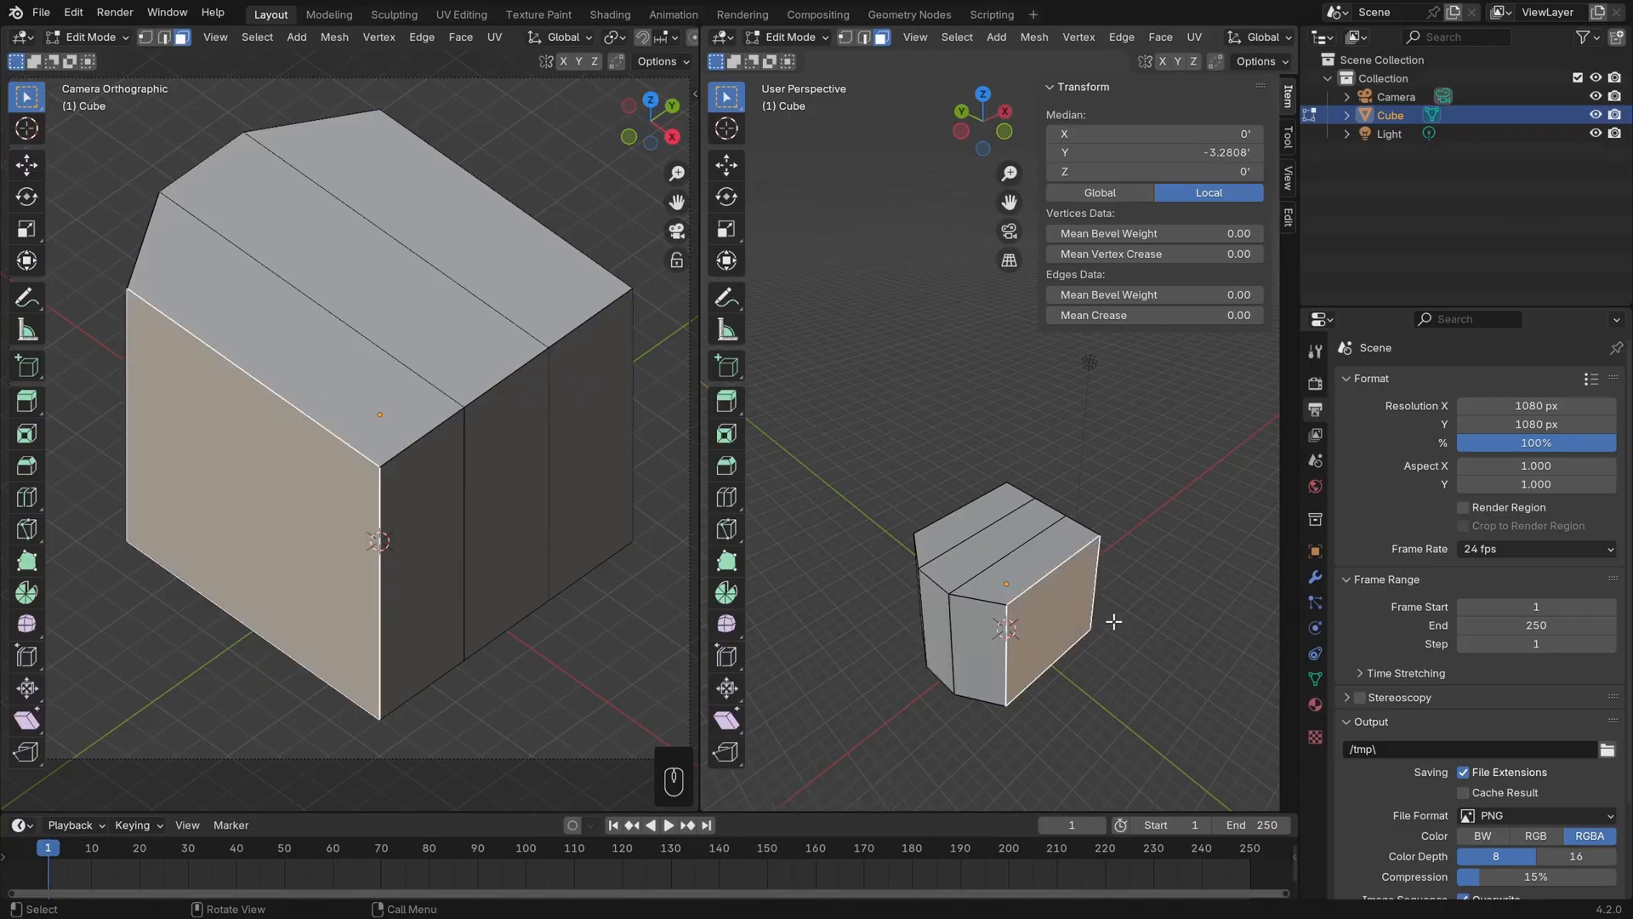
{"action": "key", "text": "e"}
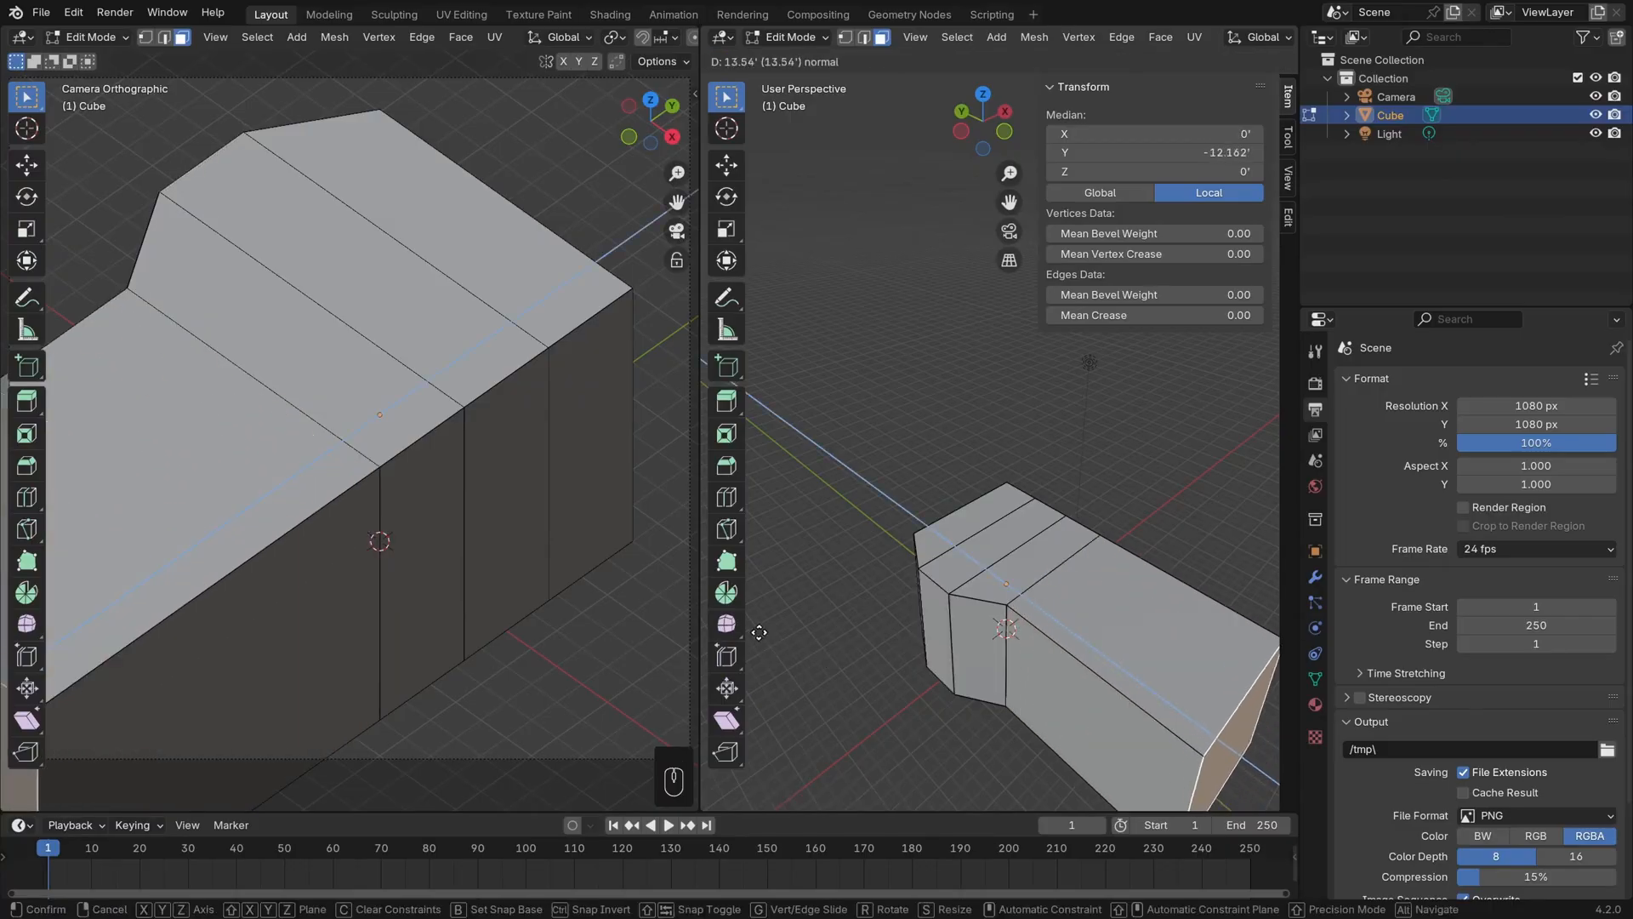
{"action": "left_click", "coordinate": [784, 634]}
{"action": "key", "text": "Tab"}
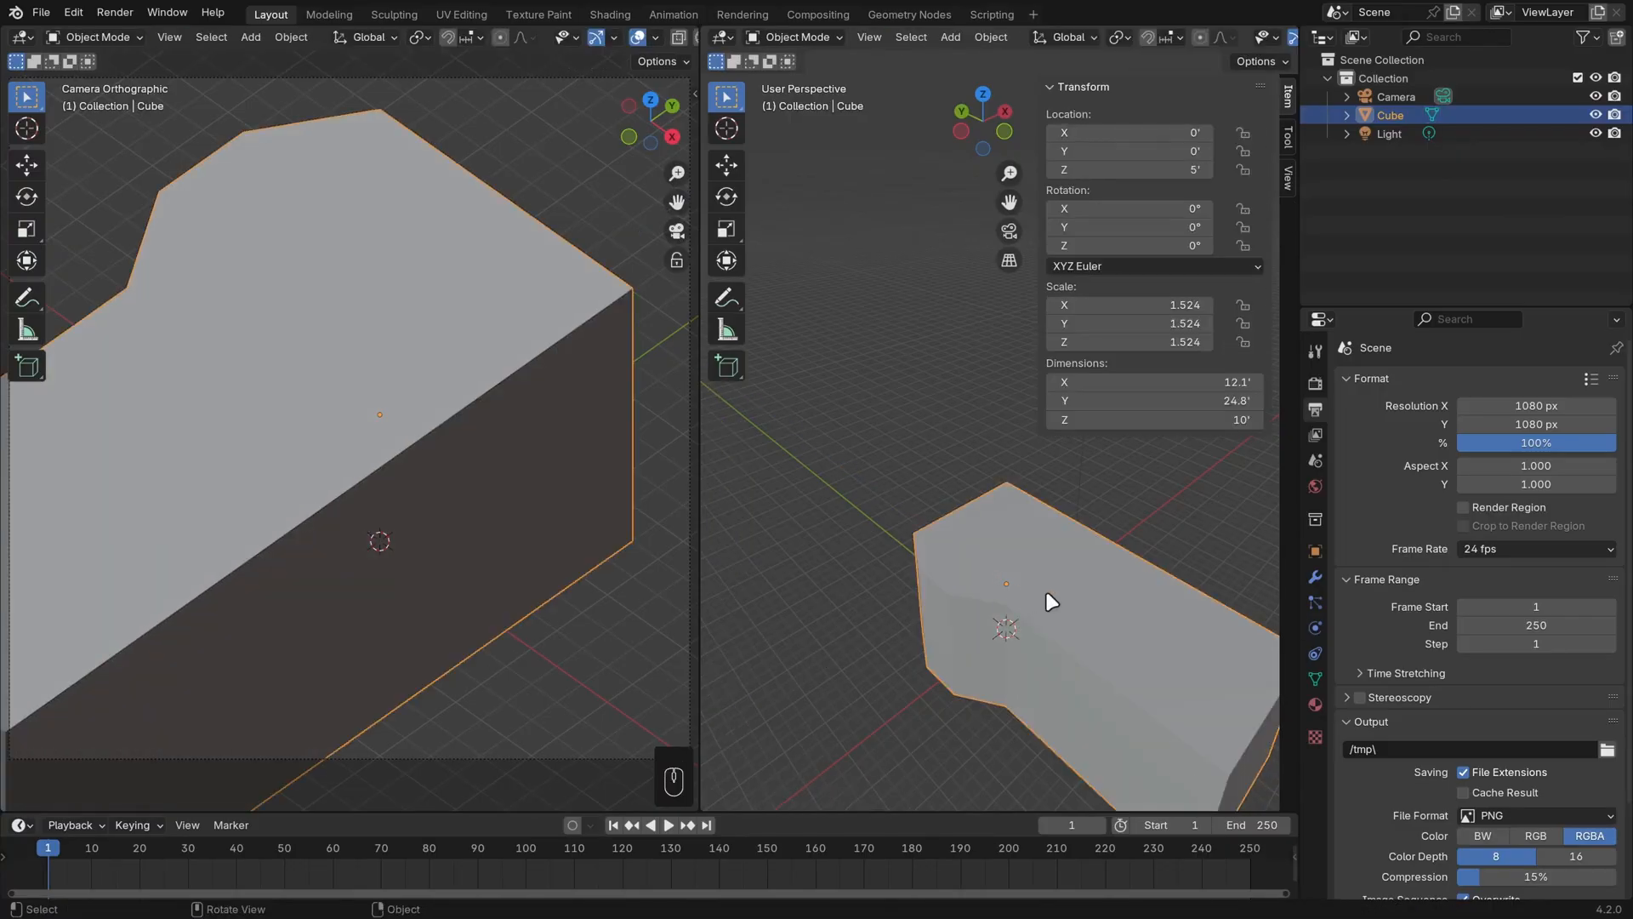
Step: Hide the sidebar in the perspective viewport and enable Backface Culling in its shading options
{"action": "mouse_move", "coordinate": [1093, 605]}
{"action": "middle_mouse_down"}
{"action": "mouse_move", "coordinate": [1054, 562]}
{"action": "mouse_move", "coordinate": [1076, 610]}
{"action": "middle_mouse_up"}
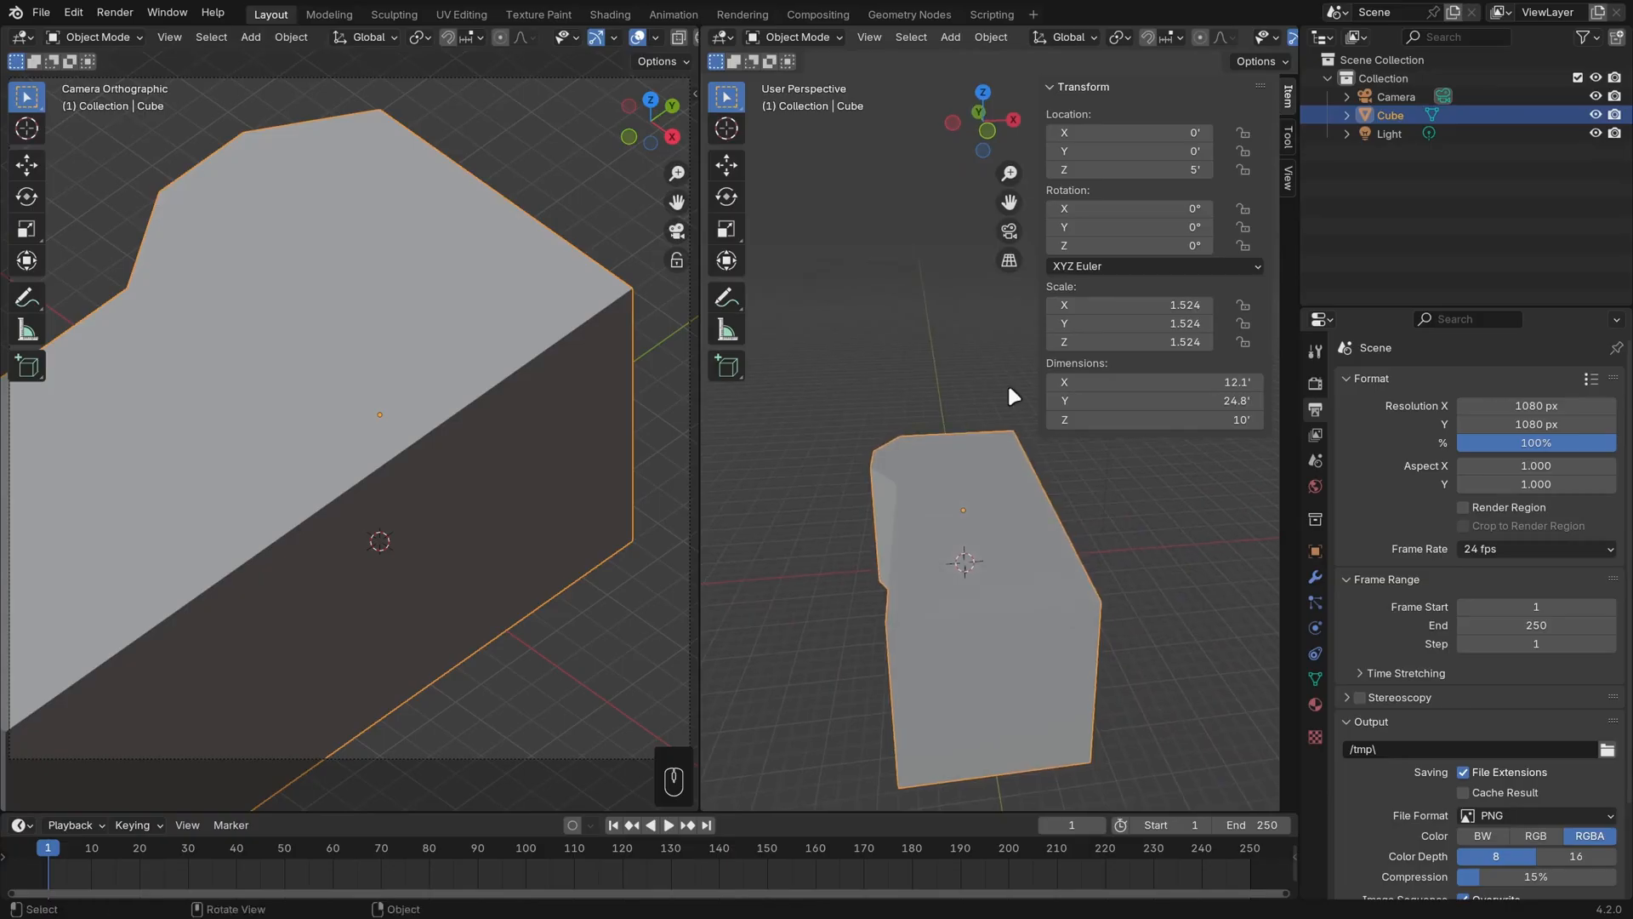
{"action": "key", "text": "n"}
{"action": "middle_click_drag", "start_coordinate": [1251, 37], "coordinate": [1007, 50]}
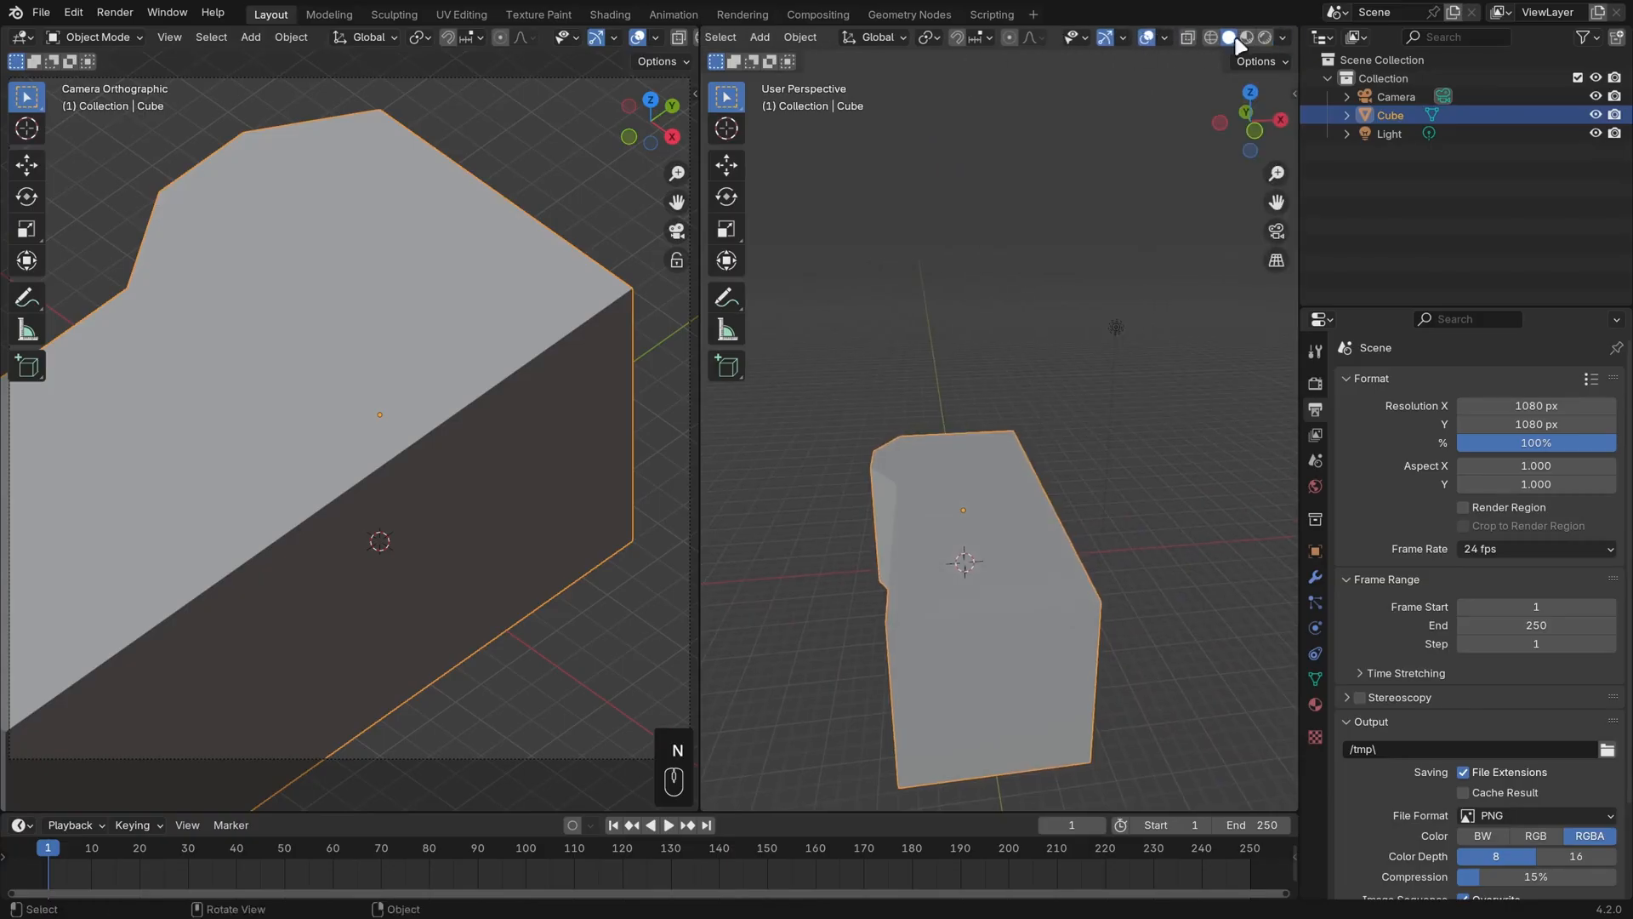
{"action": "left_click", "coordinate": [1283, 37]}
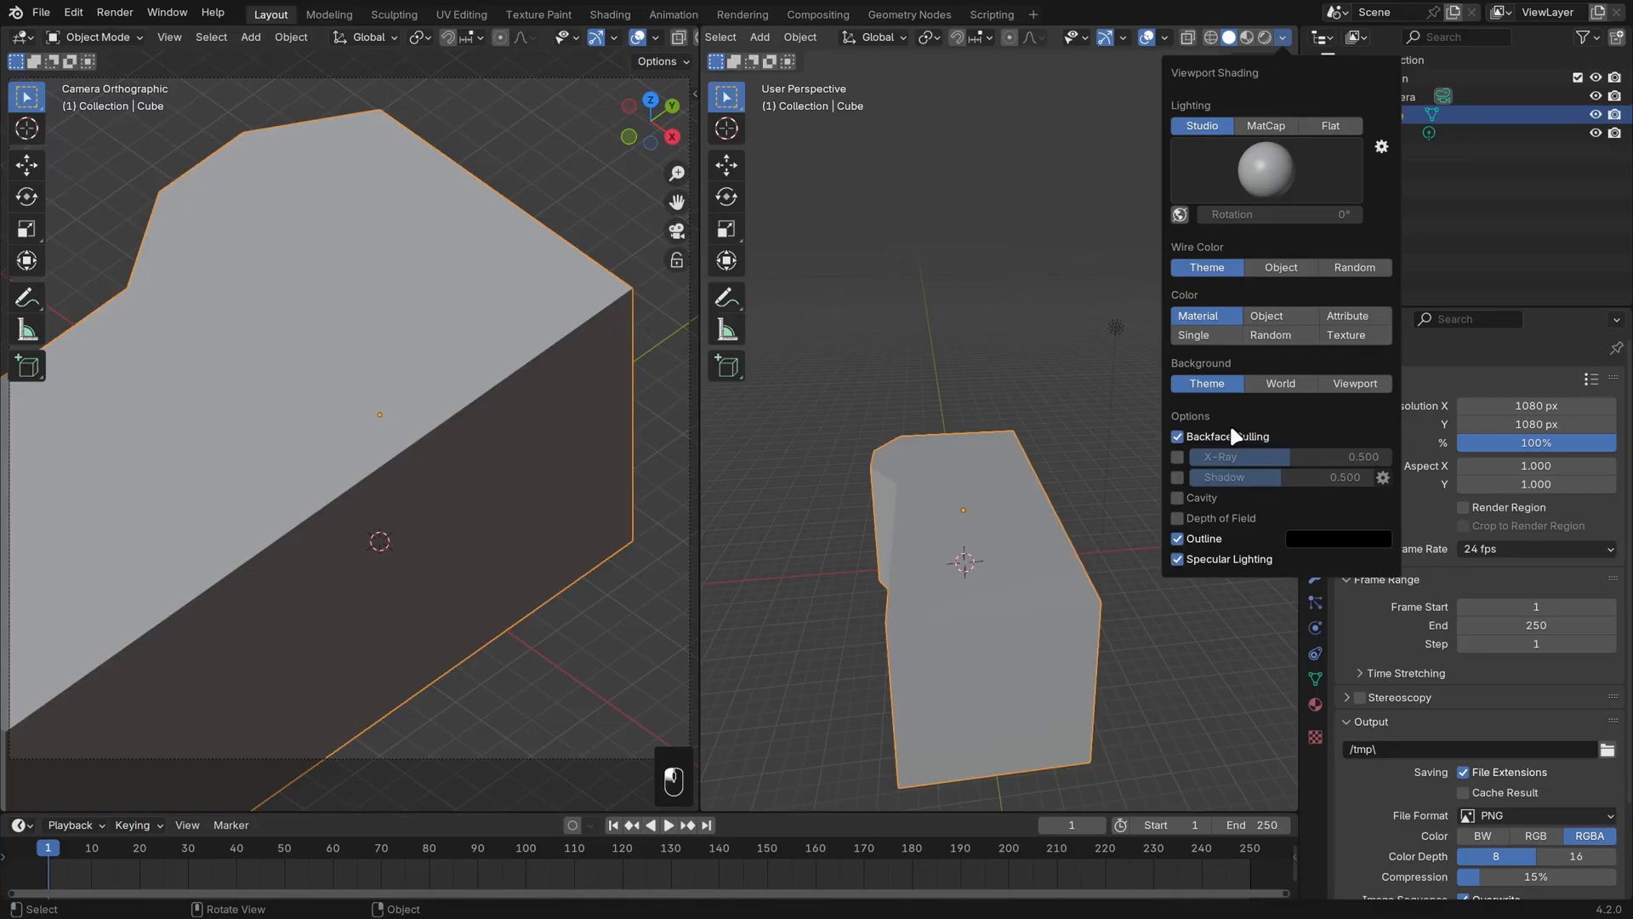
{"action": "scroll", "coordinate": [1006, 508], "scroll_direction": "up", "scroll_amount": 8}
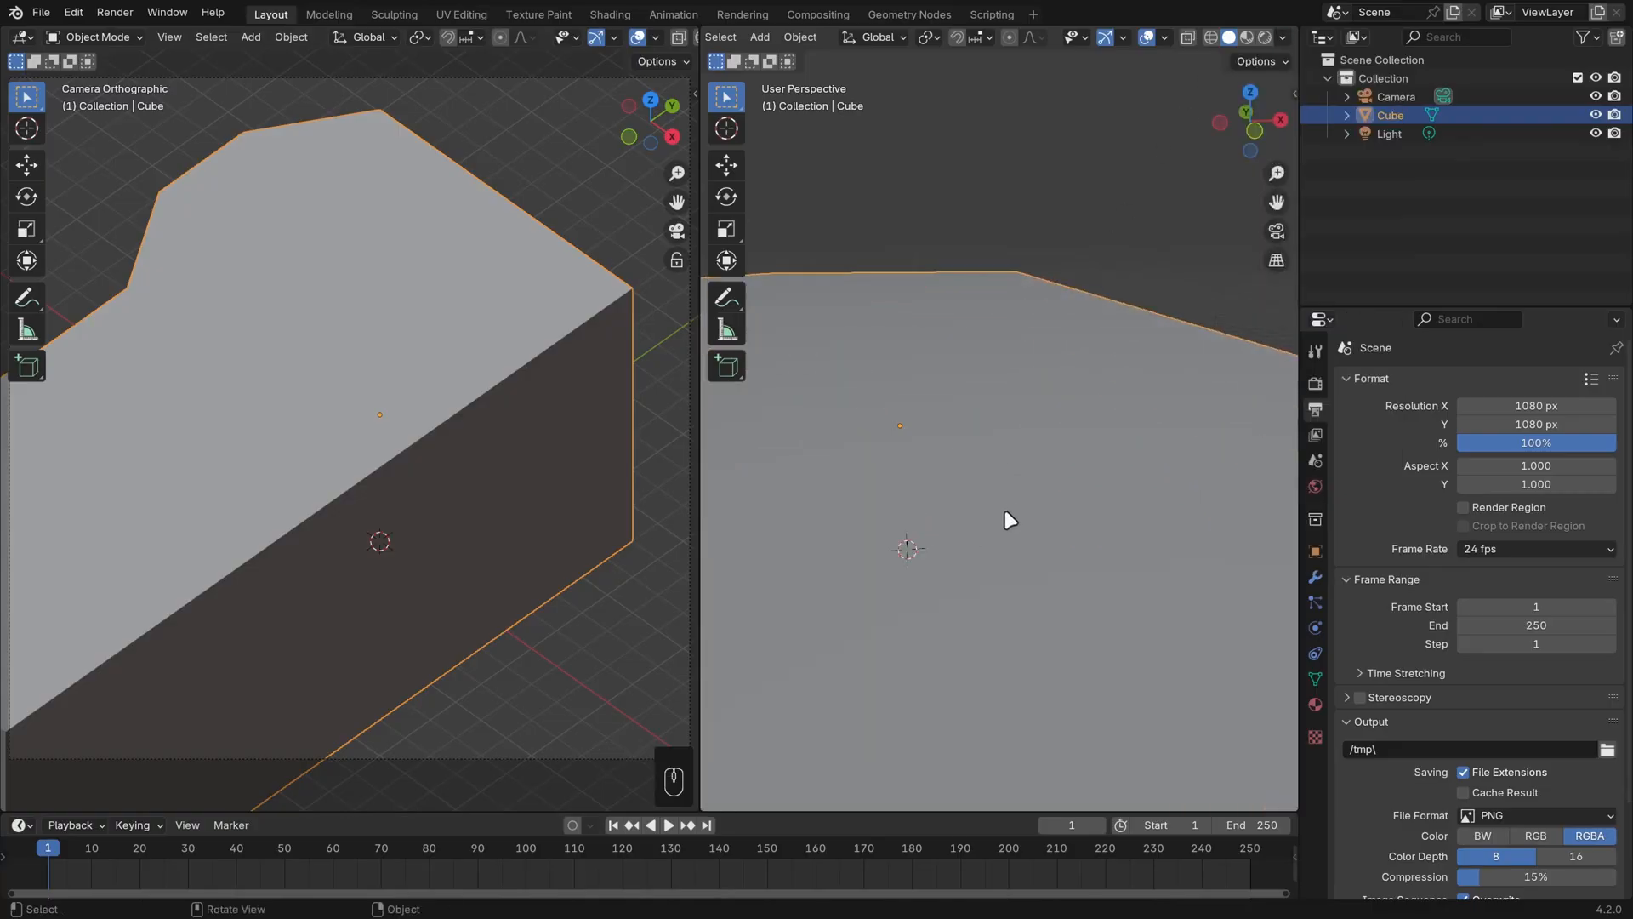
{"action": "middle_click_drag", "start_coordinate": [1004, 512], "coordinate": [1018, 474]}
{"action": "middle_click_drag", "start_coordinate": [1054, 579], "coordinate": [1108, 576], "text": "shift"}
{"action": "scroll", "coordinate": [1099, 549], "scroll_direction": "down", "scroll_amount": 8}
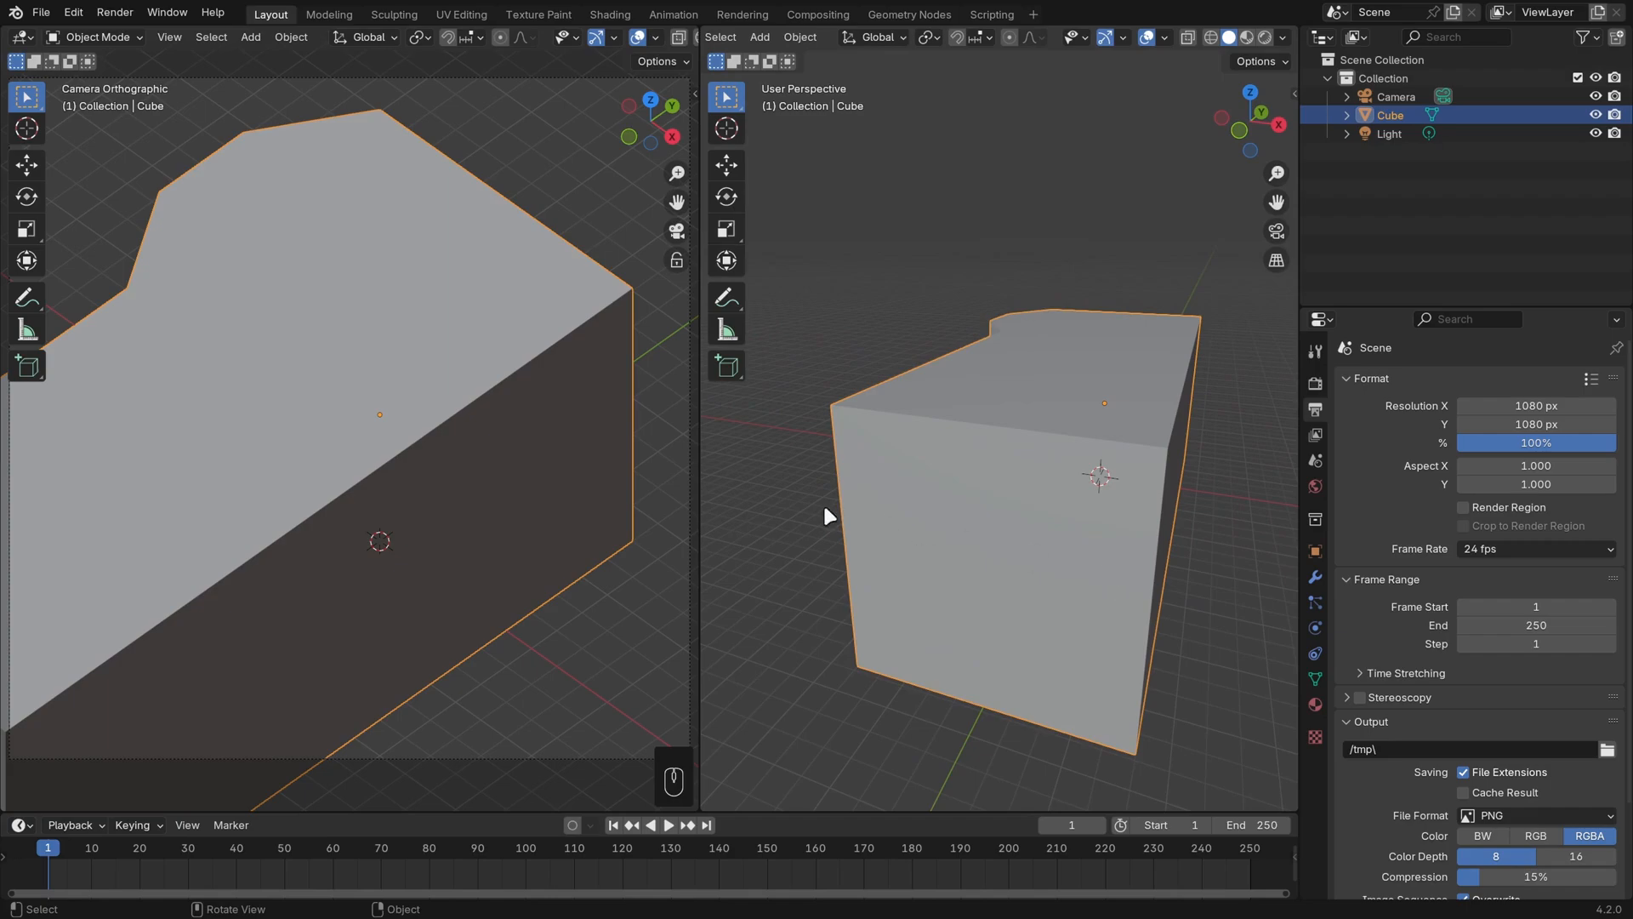
Step: Flip the normals of all faces of the room mesh and return to Object Mode
{"action": "key", "text": "Tab"}
{"action": "key", "text": "a"}
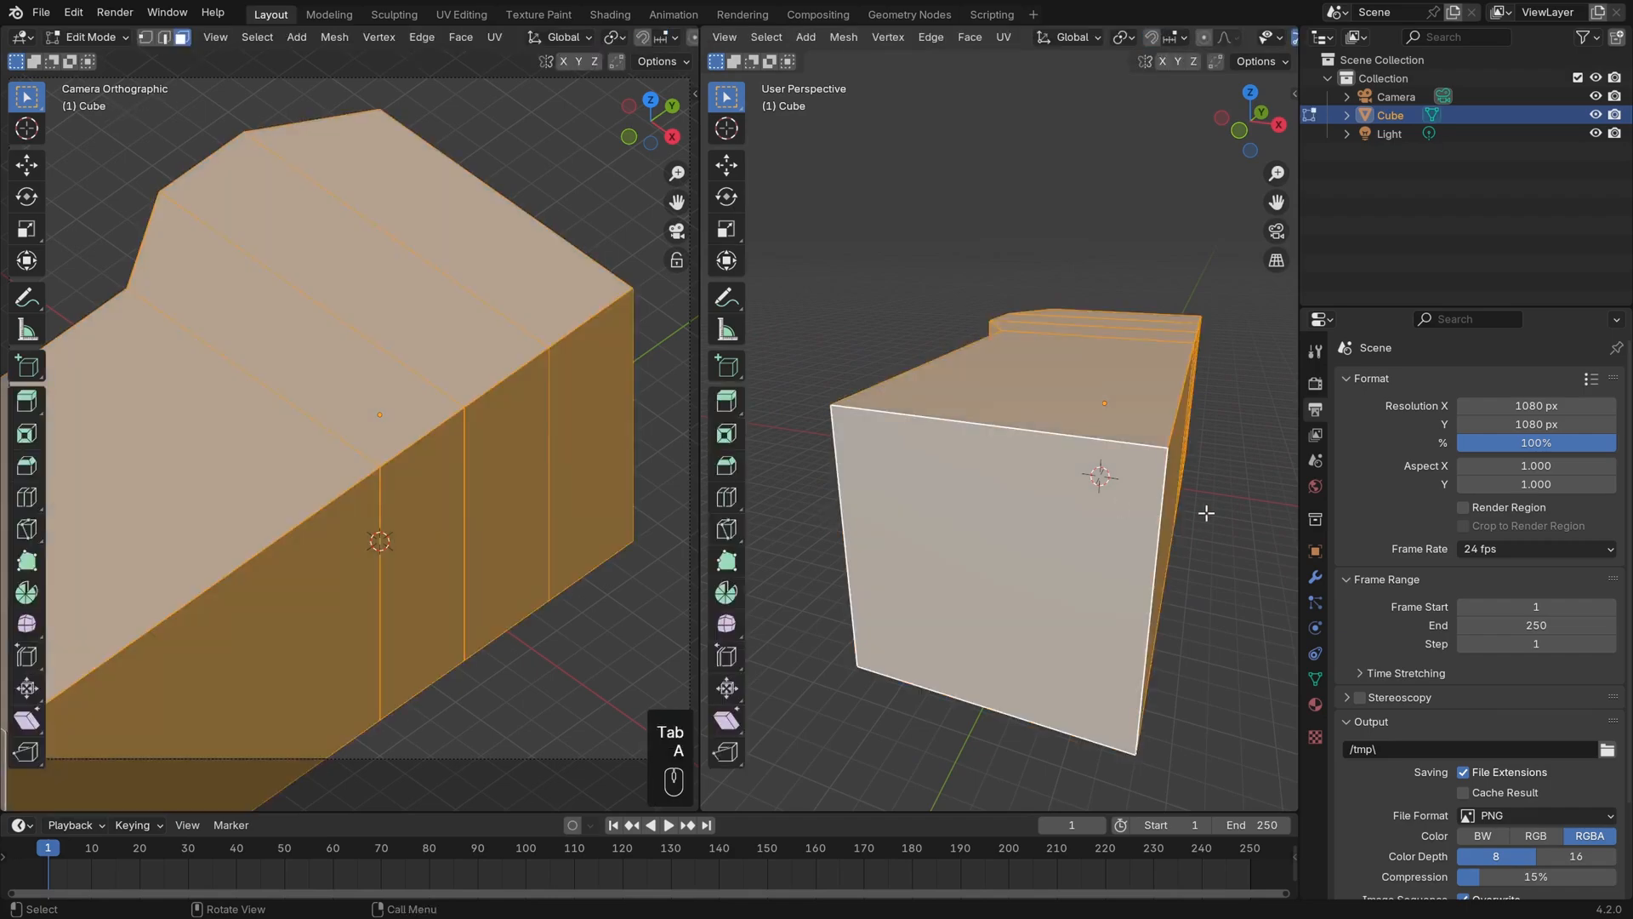
{"action": "middle_click_drag", "start_coordinate": [1196, 507], "coordinate": [1154, 503]}
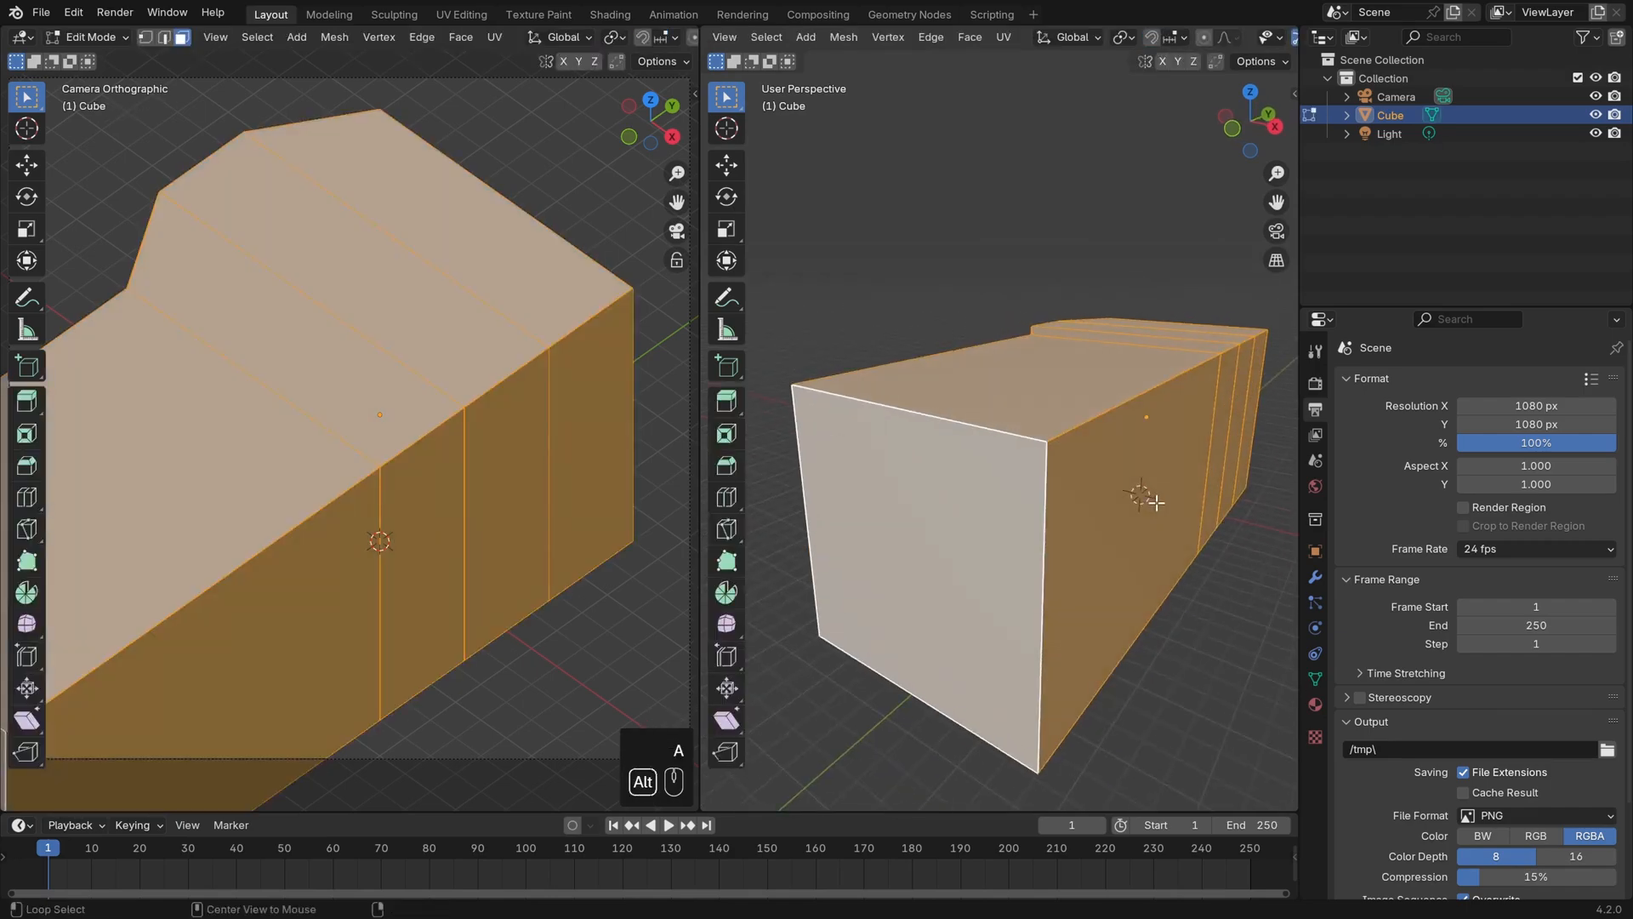
{"action": "key", "text": "alt+n"}
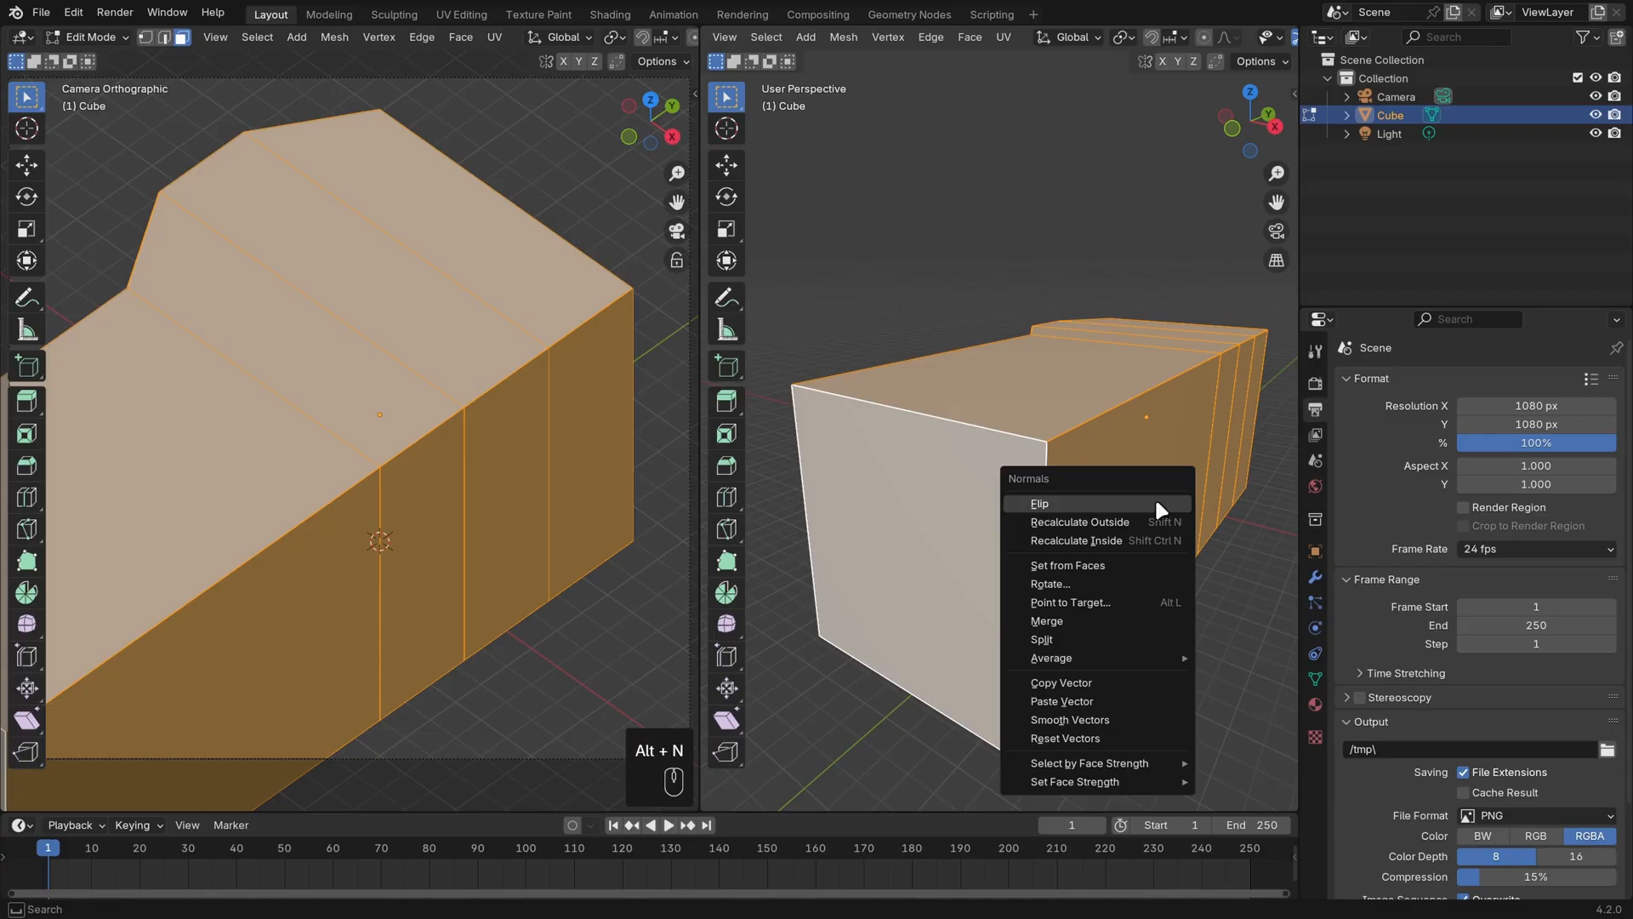
{"action": "left_click", "coordinate": [1156, 502]}
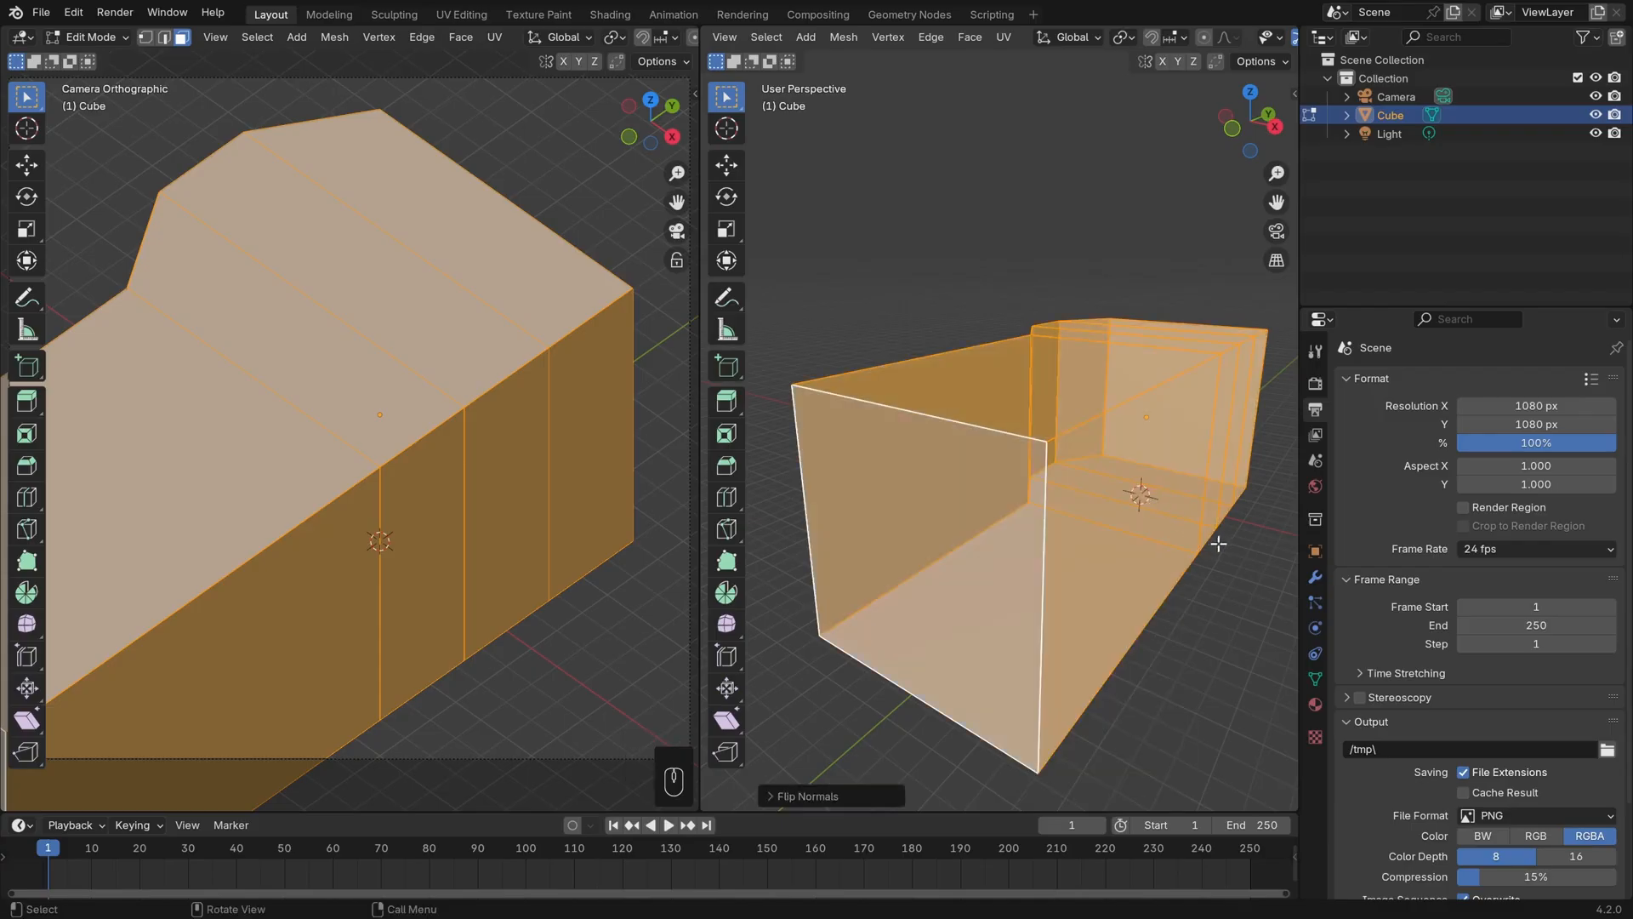
{"action": "key", "text": "Tab"}
Step: Enable Backface Culling in the camera viewport's shading options
{"action": "middle_click_drag", "start_coordinate": [1110, 563], "coordinate": [1107, 521]}
{"action": "scroll", "coordinate": [685, 44], "scroll_direction": "down", "scroll_amount": 3}
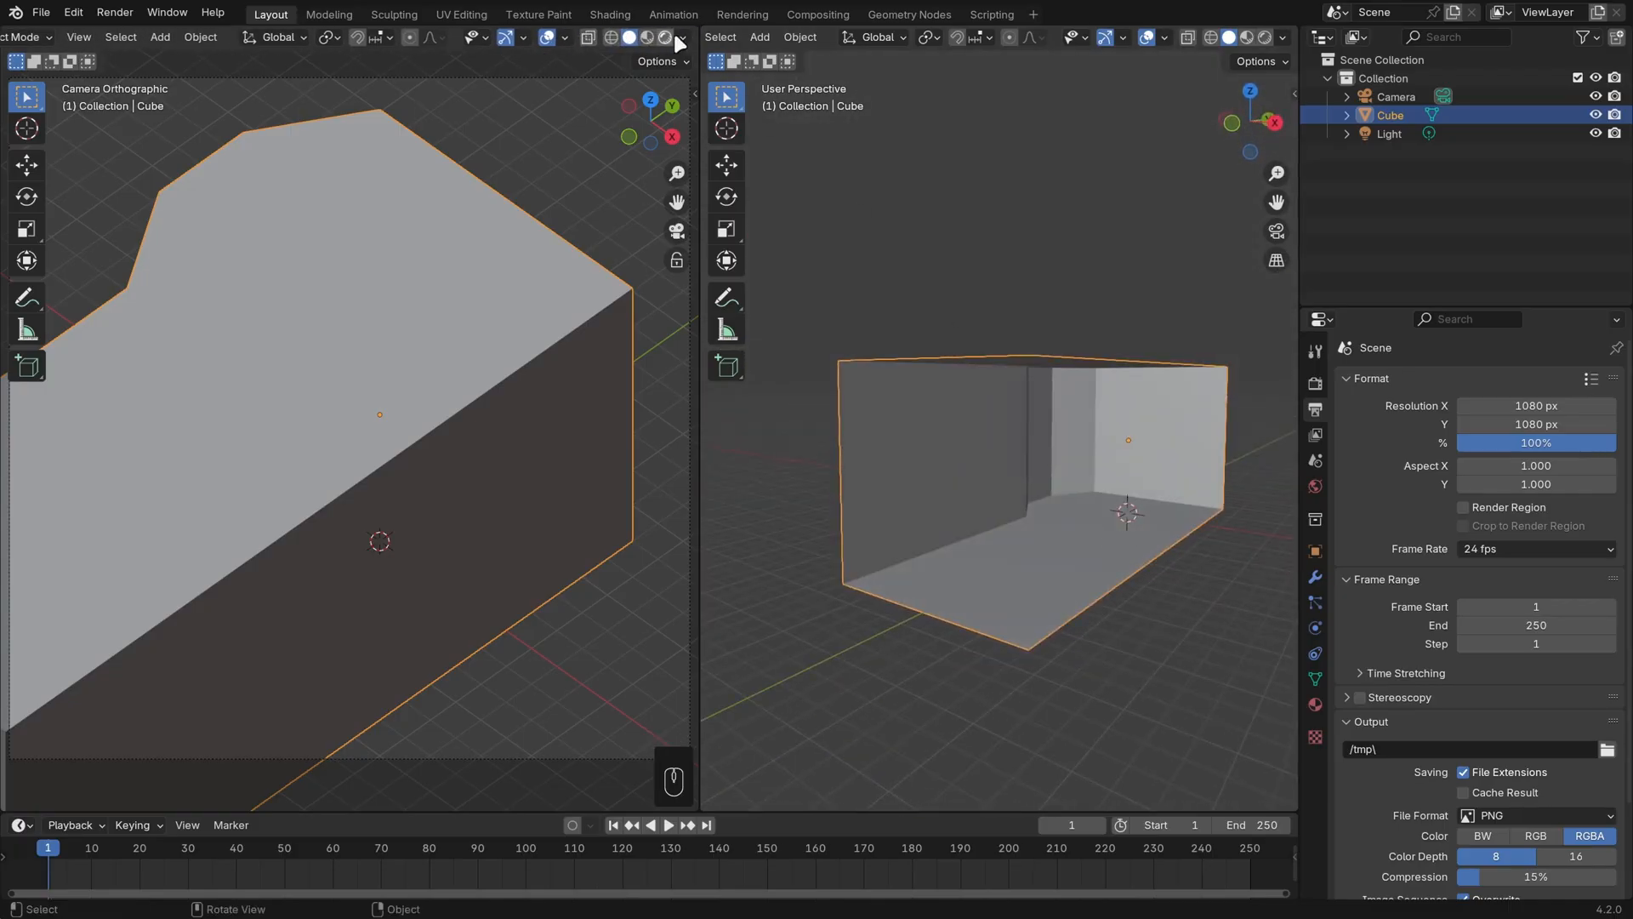
{"action": "left_click", "coordinate": [681, 37]}
{"action": "left_click", "coordinate": [653, 435]}
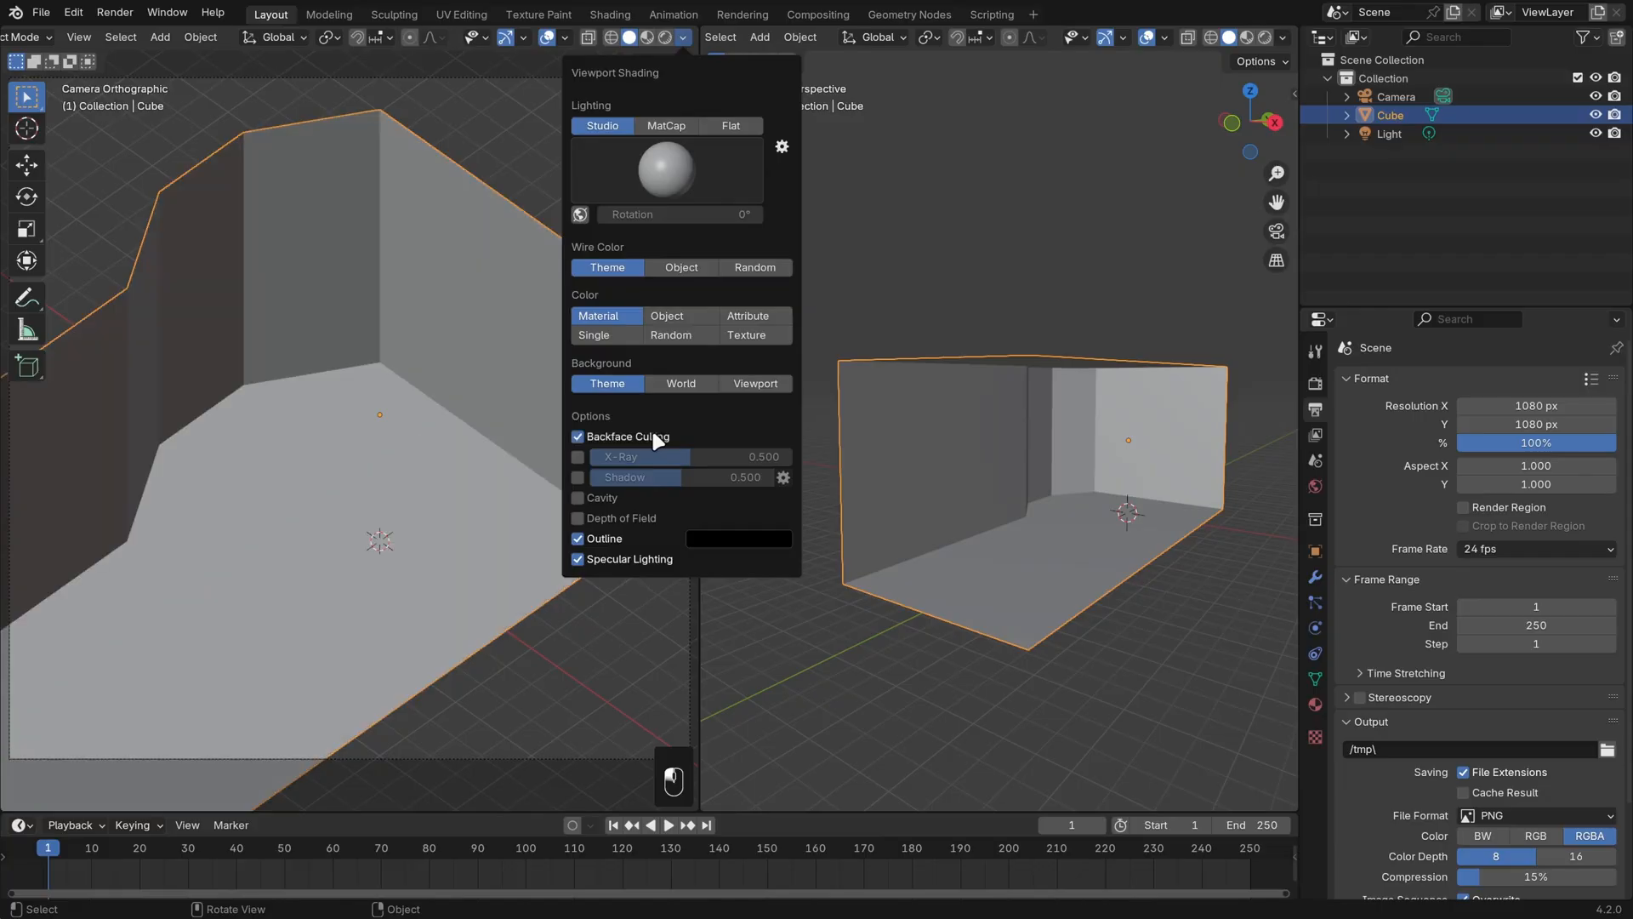
Step: Add a new cube mesh inside the room and raise it along the global Z axis to sit on the floor
{"action": "key", "text": "shift+a"}
{"action": "mouse_move", "coordinate": [1038, 400]}
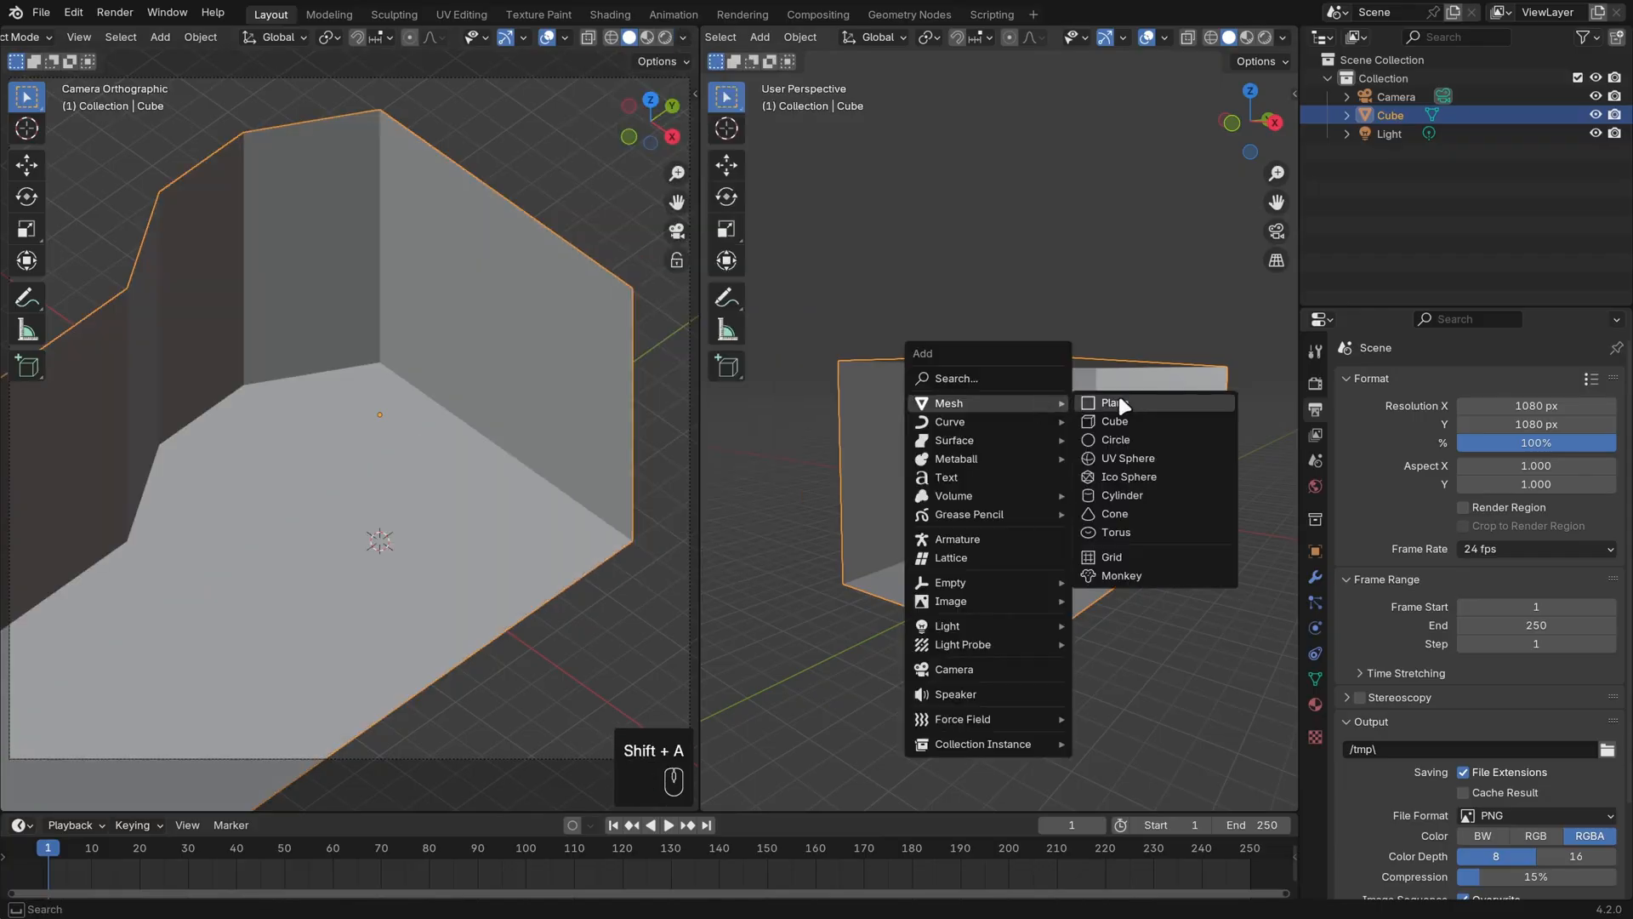
{"action": "left_click", "coordinate": [1127, 422]}
{"action": "middle_click_drag", "start_coordinate": [1232, 570], "coordinate": [1274, 564]}
{"action": "scroll", "coordinate": [1042, 579], "scroll_direction": "up", "scroll_amount": 3}
{"action": "key", "text": "g"}
{"action": "key", "text": "z"}
{"action": "left_click", "coordinate": [1078, 548]}
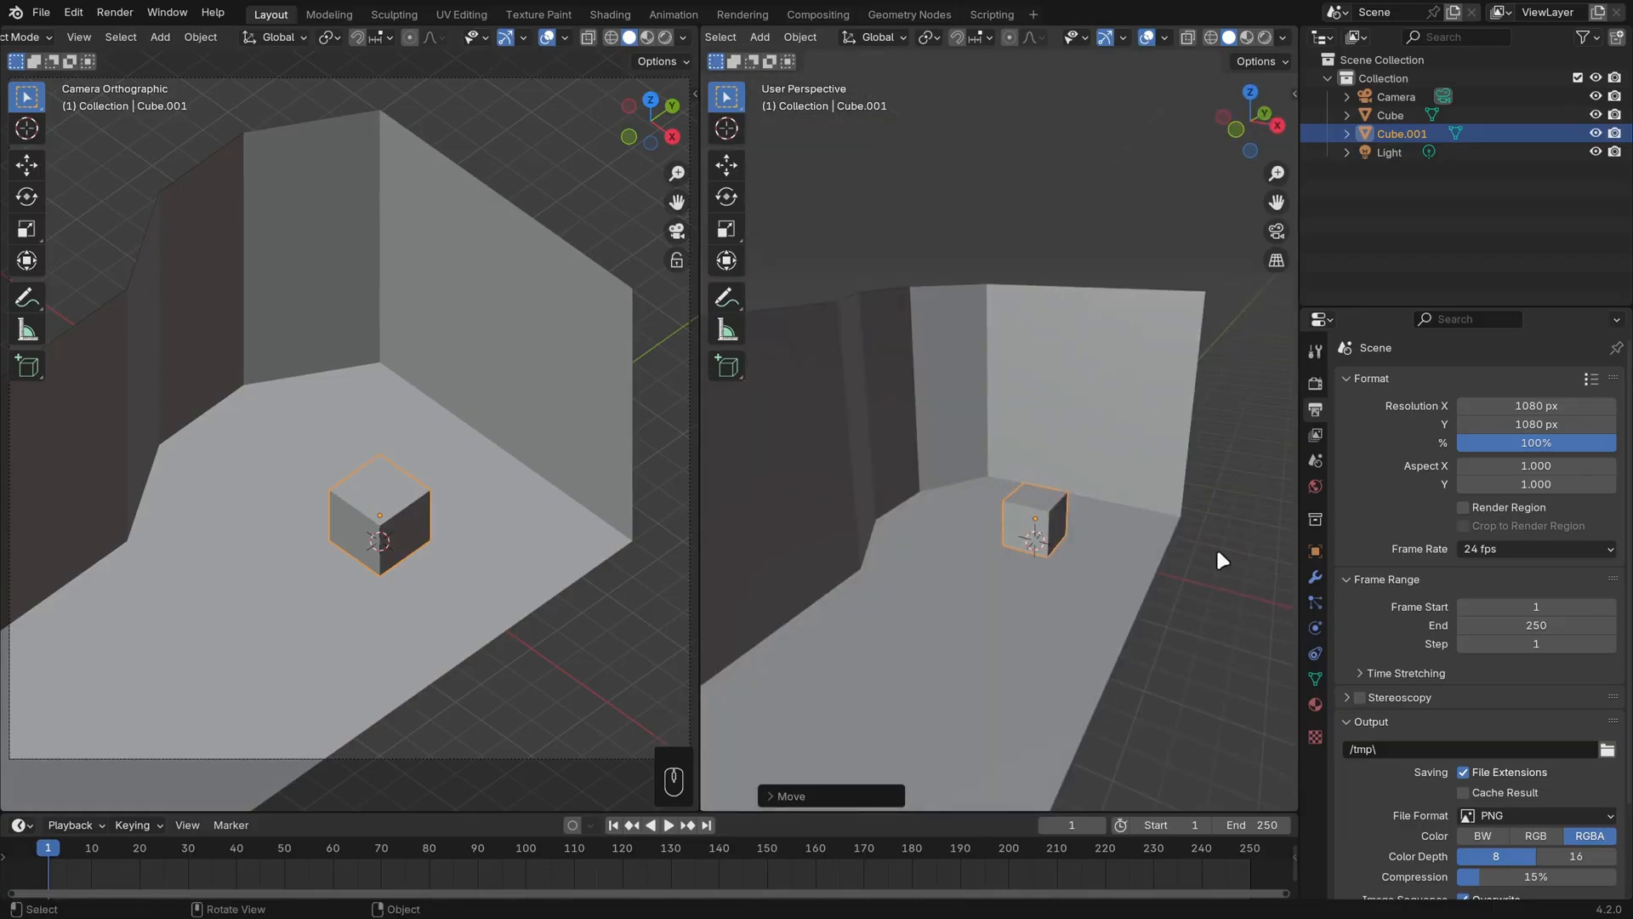
Step: Hide the toolbar in the camera viewport and make a viewport render image of it
{"action": "key", "text": "t"}
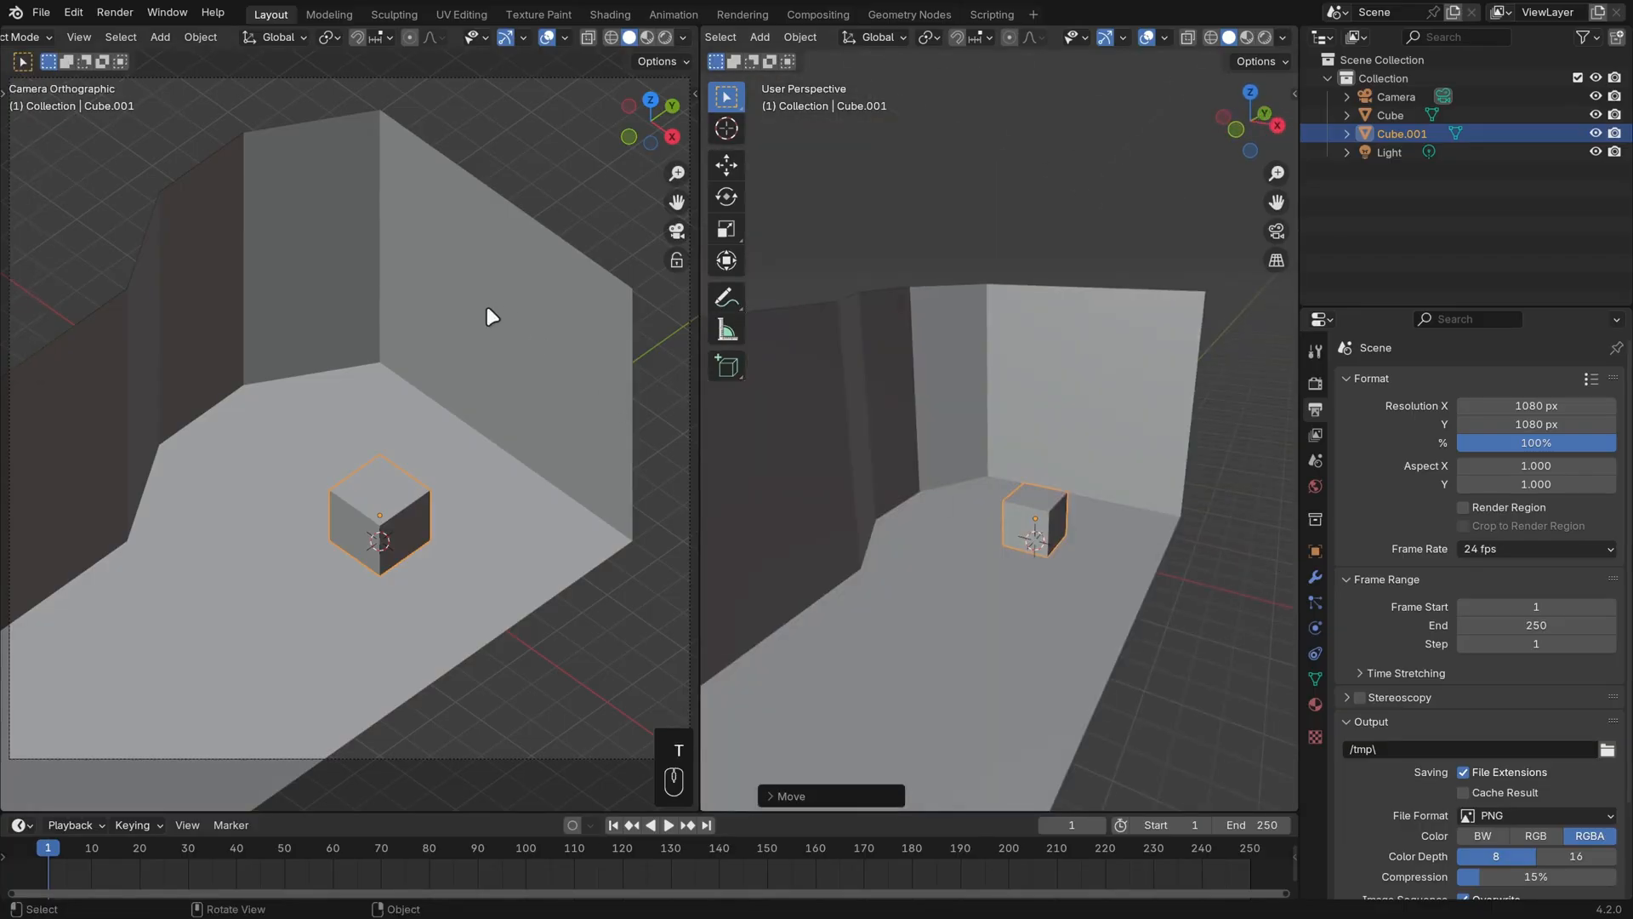
{"action": "left_click", "coordinate": [81, 36]}
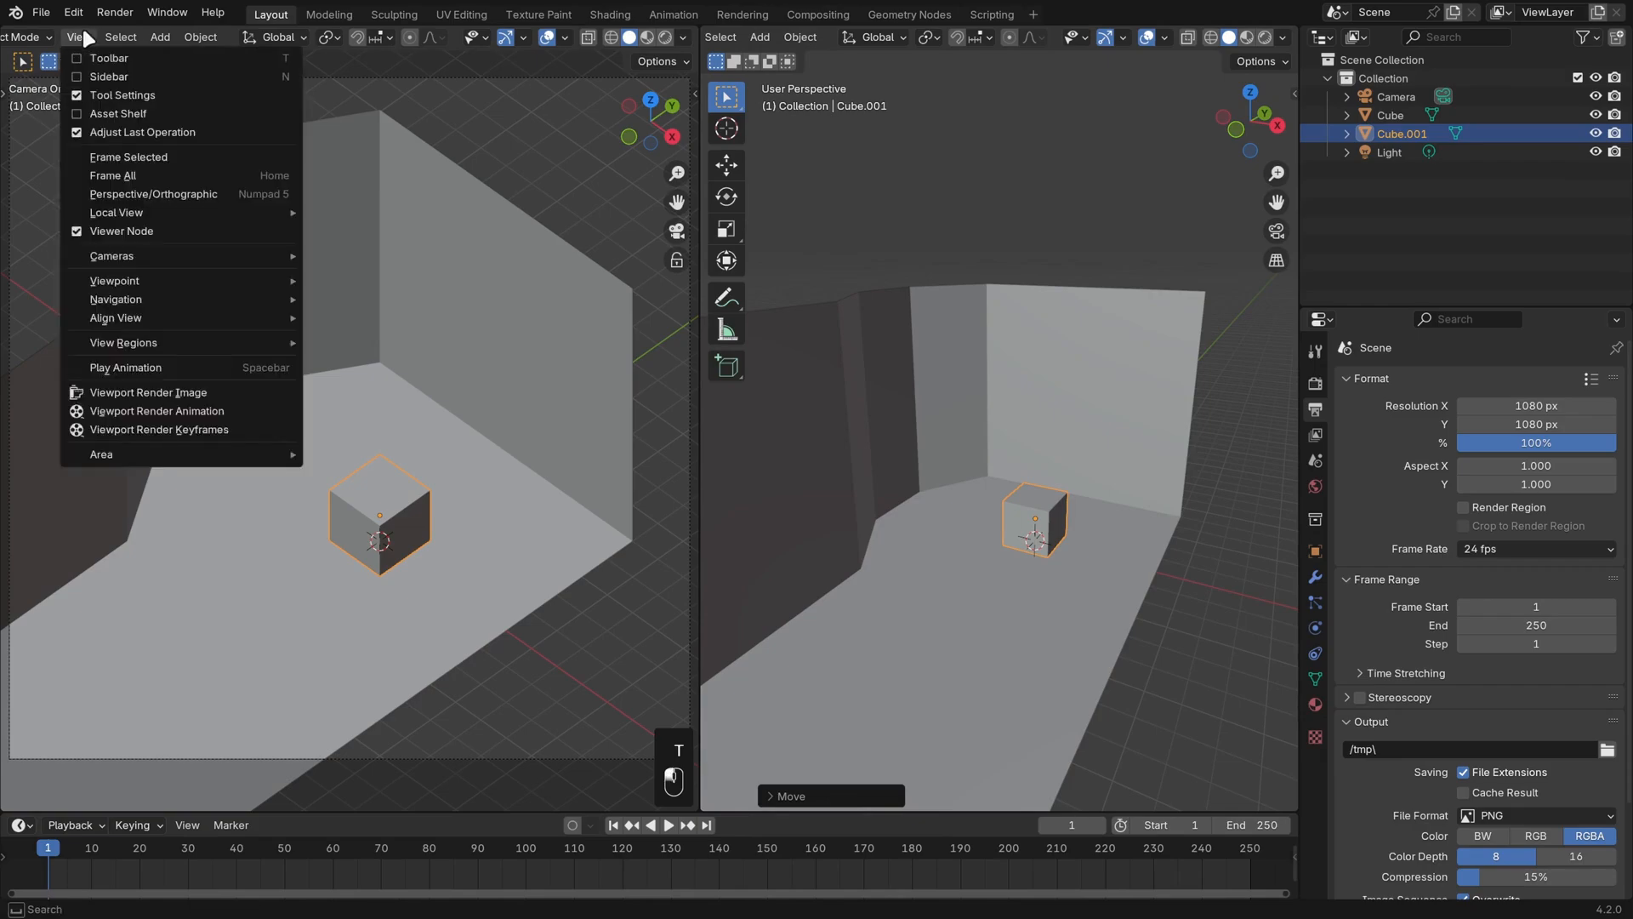
{"action": "left_click", "coordinate": [170, 394]}
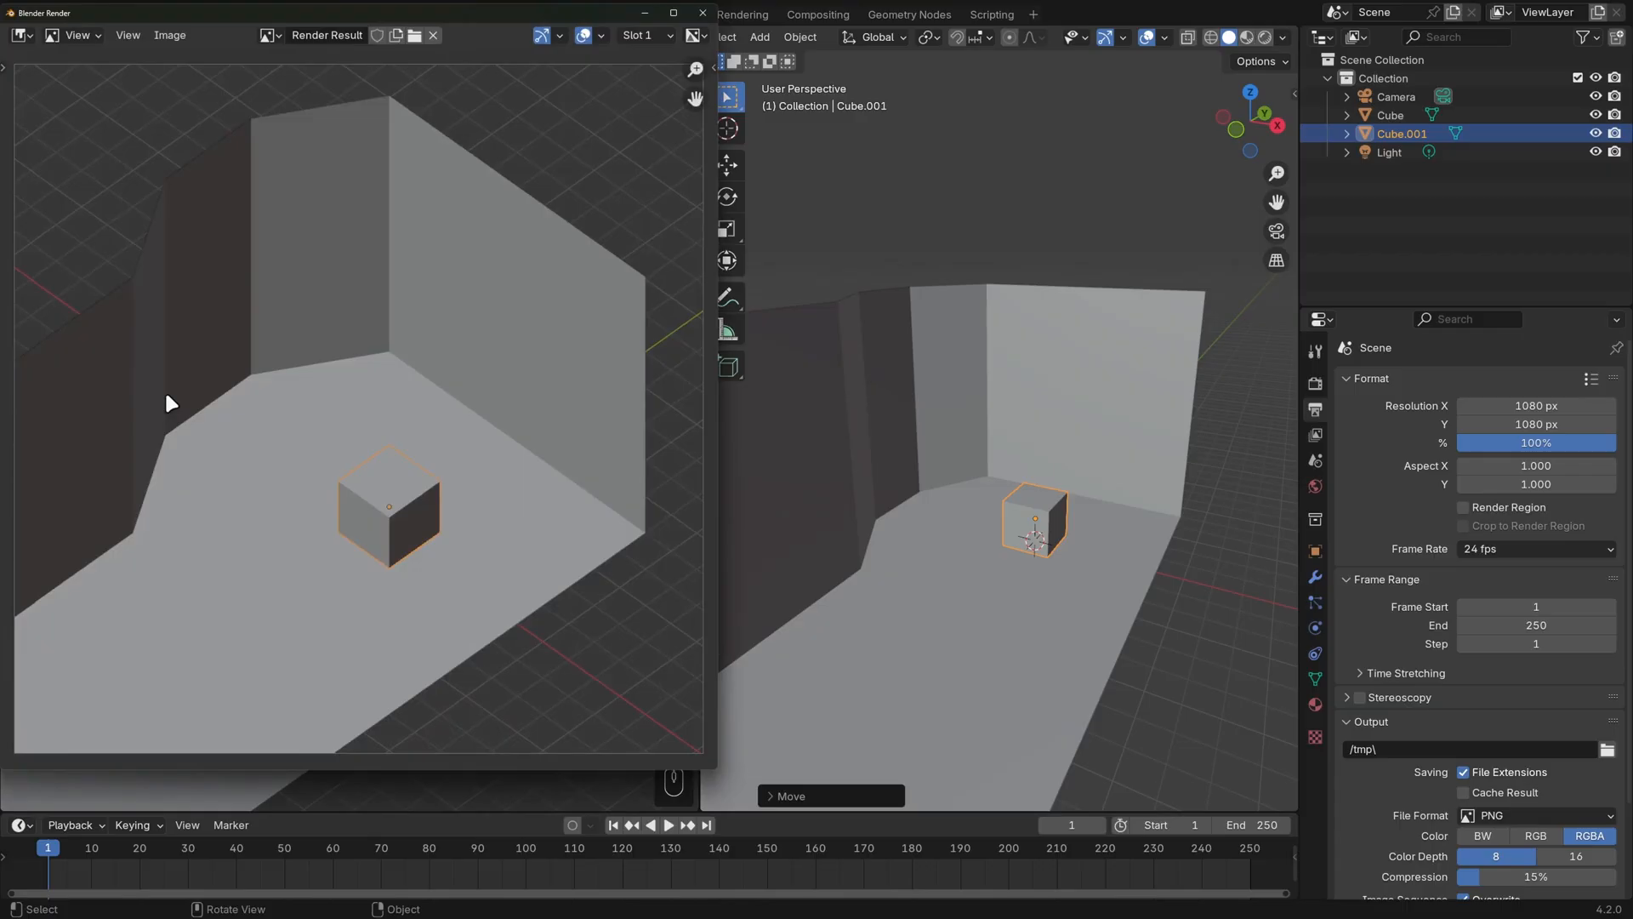
Step: Start saving the render as a new image, with color management set to Override and the view transform to Standard
{"action": "left_click", "coordinate": [174, 36]}
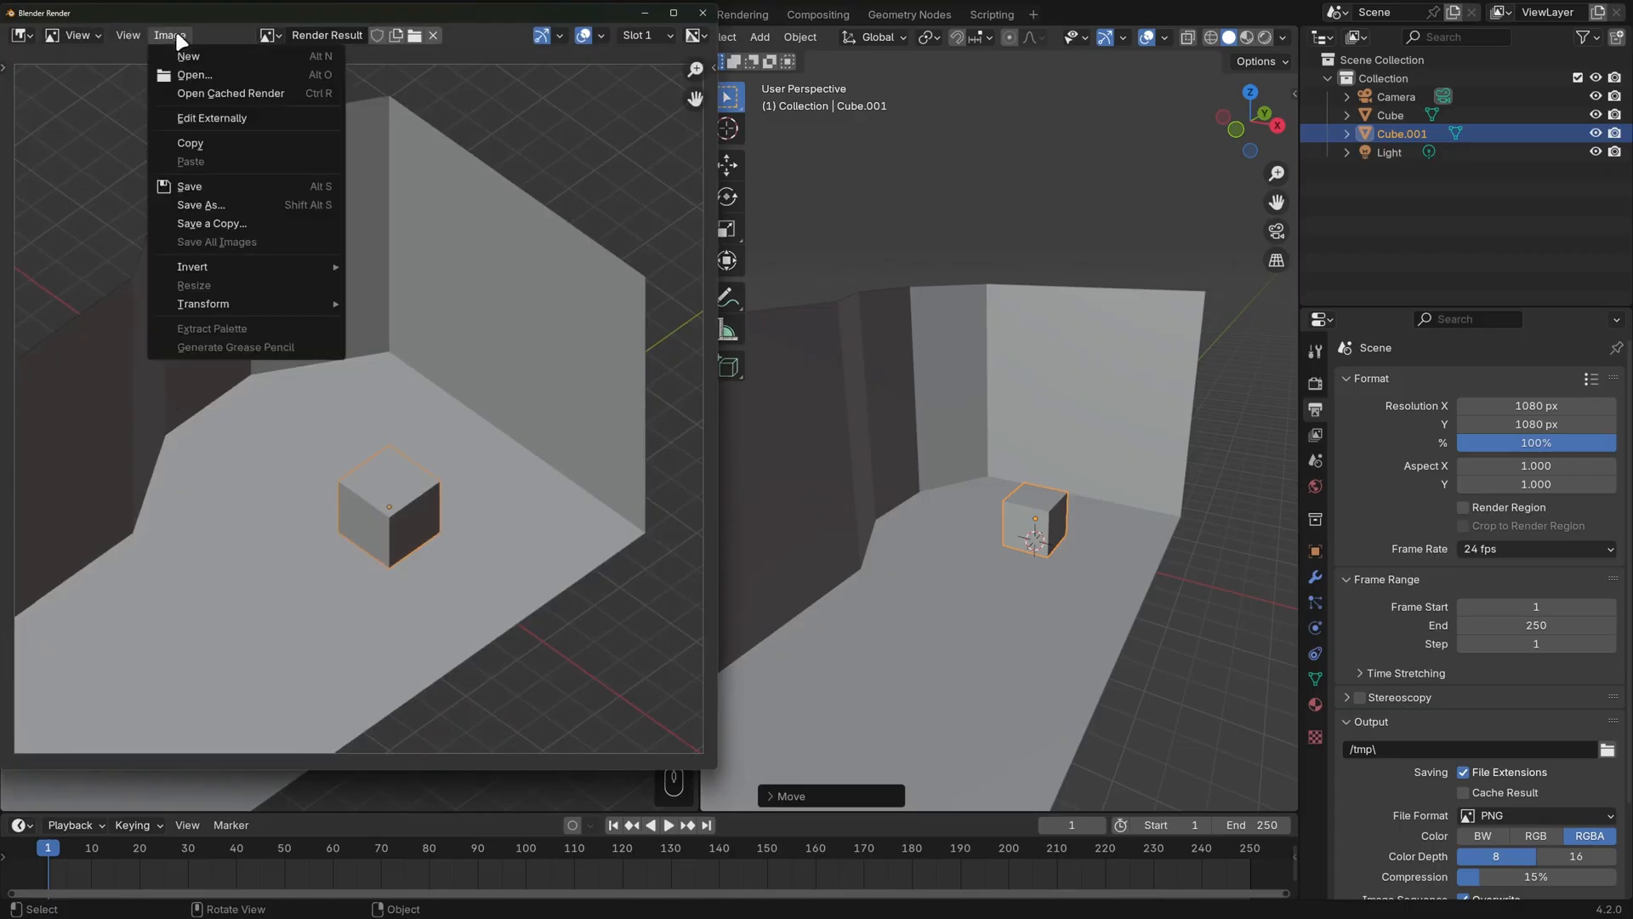
{"action": "left_click", "coordinate": [206, 205]}
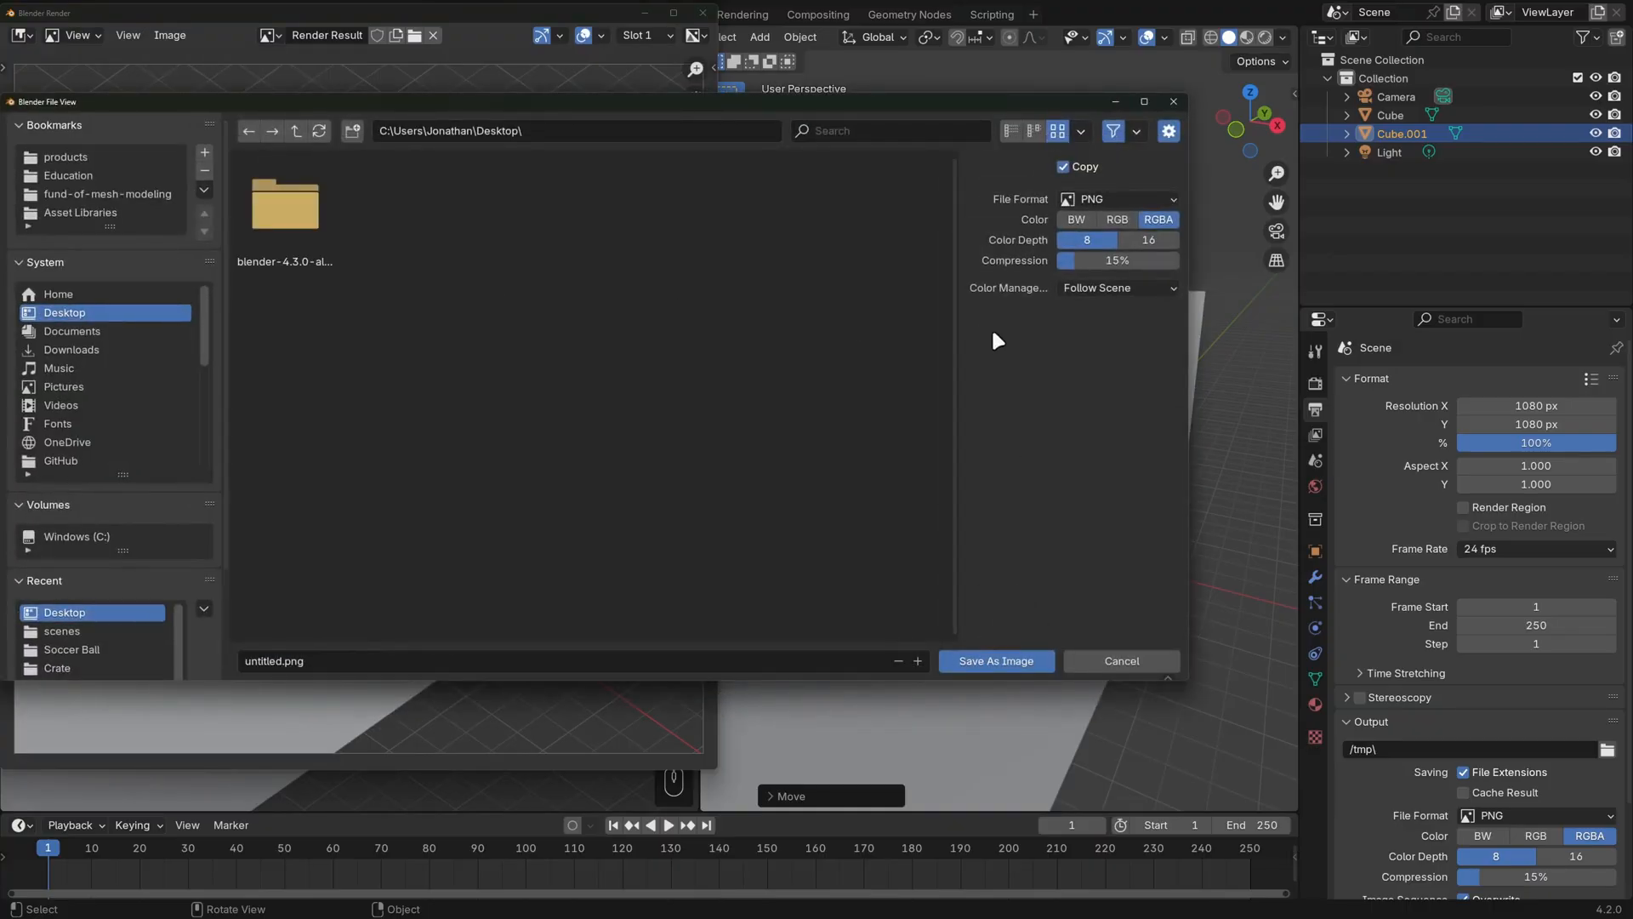
{"action": "left_click", "coordinate": [1140, 289]}
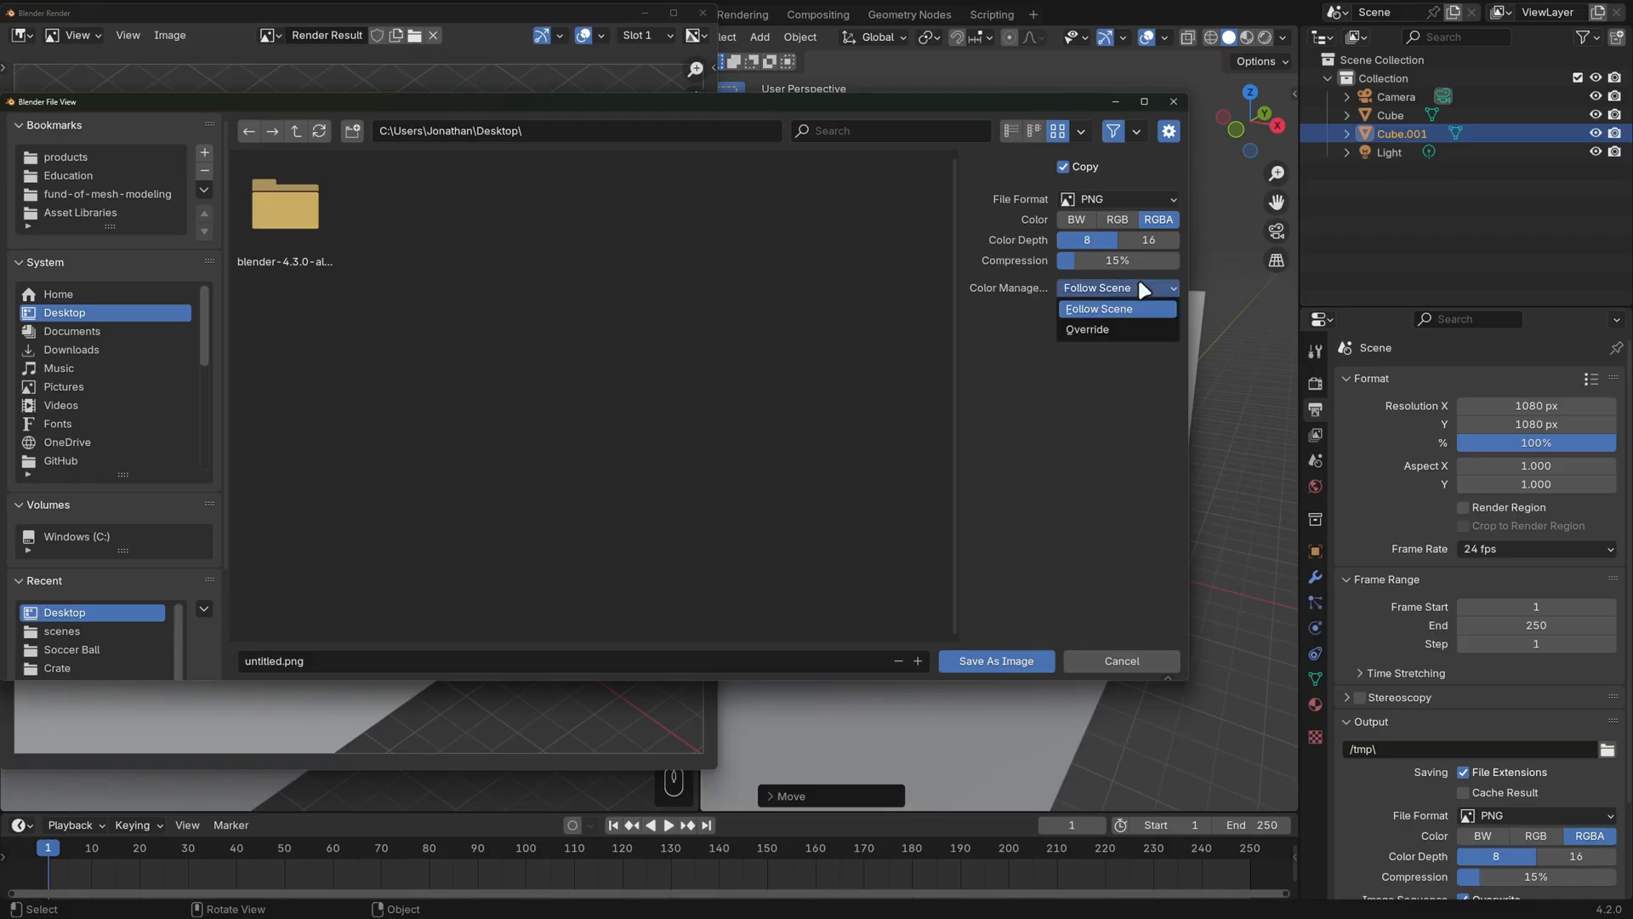
{"action": "left_click", "coordinate": [1112, 326]}
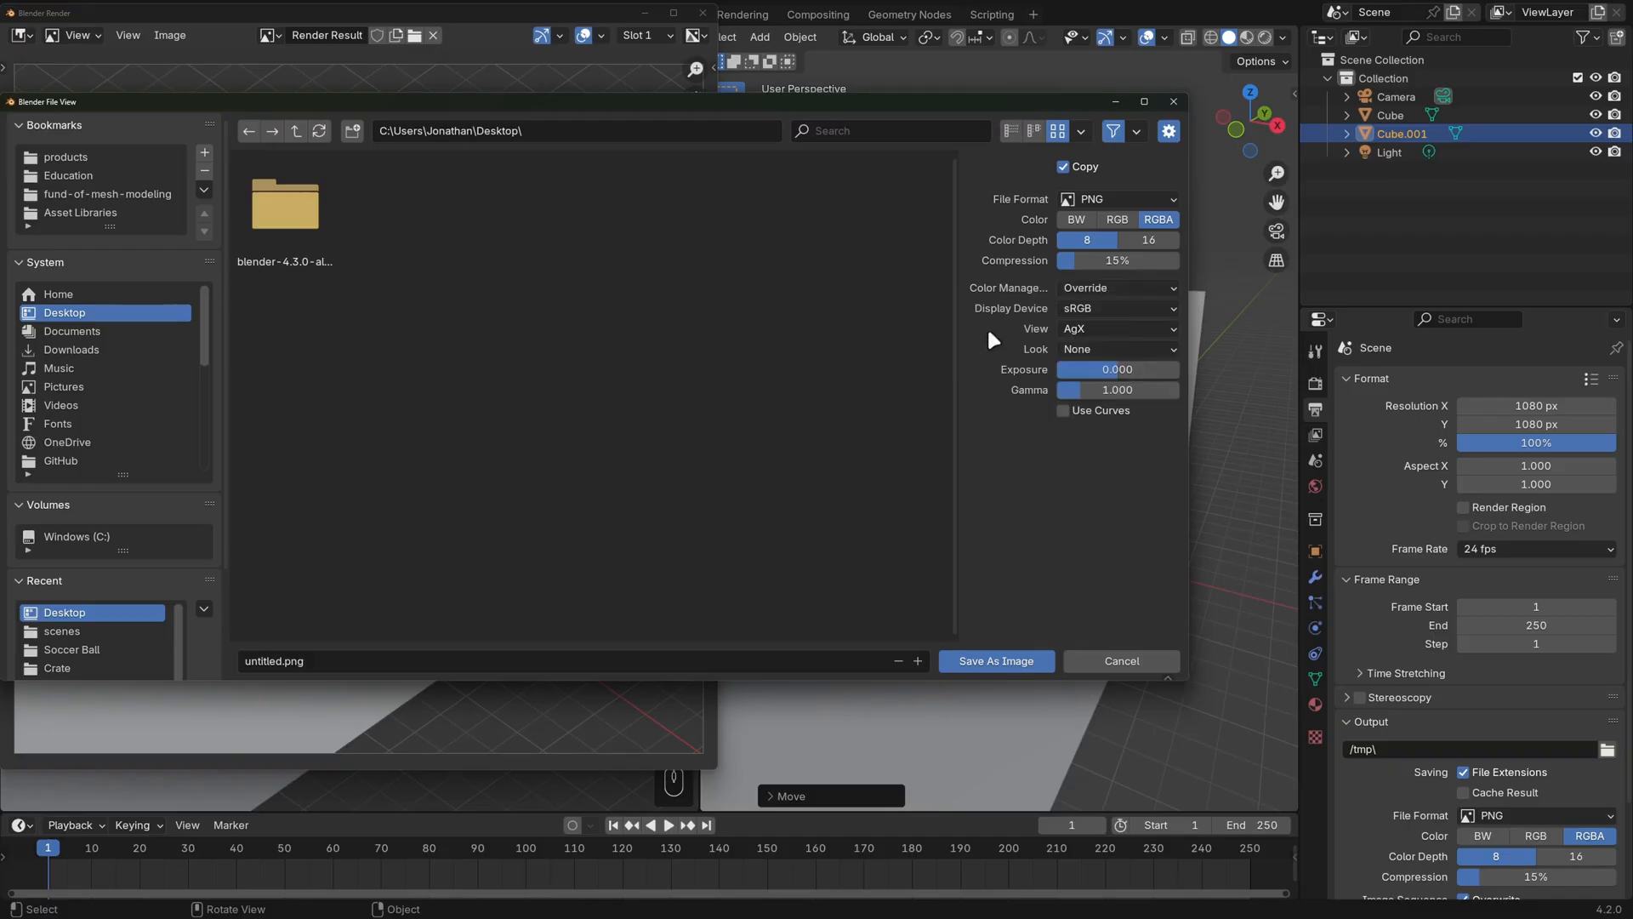
{"action": "left_click", "coordinate": [1110, 329]}
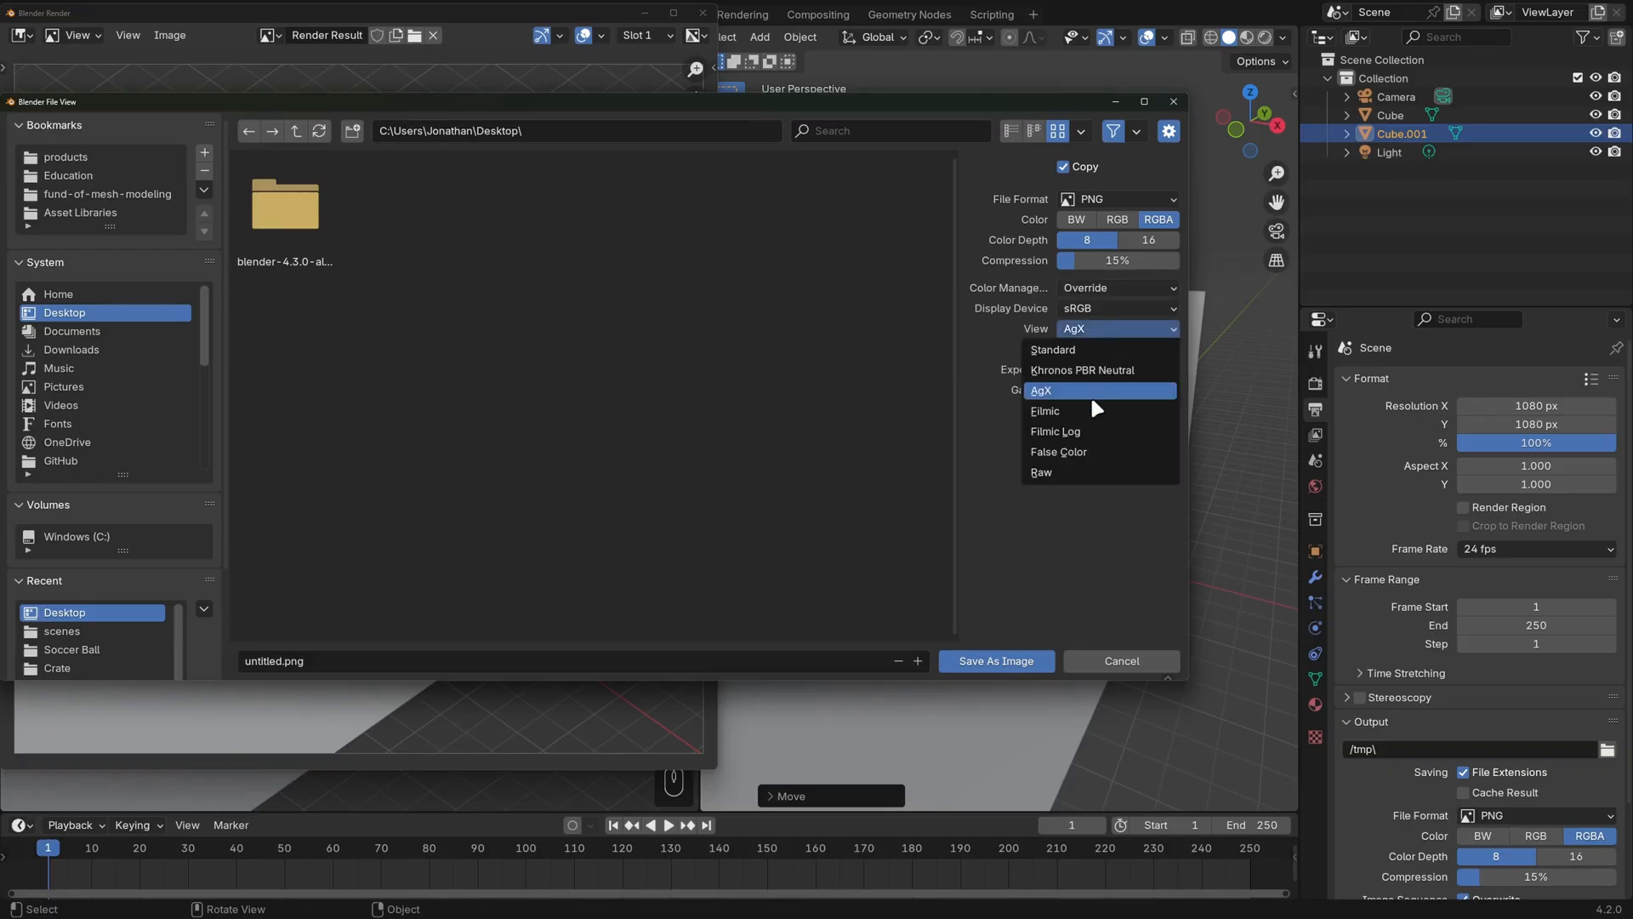
{"action": "left_click", "coordinate": [1105, 348]}
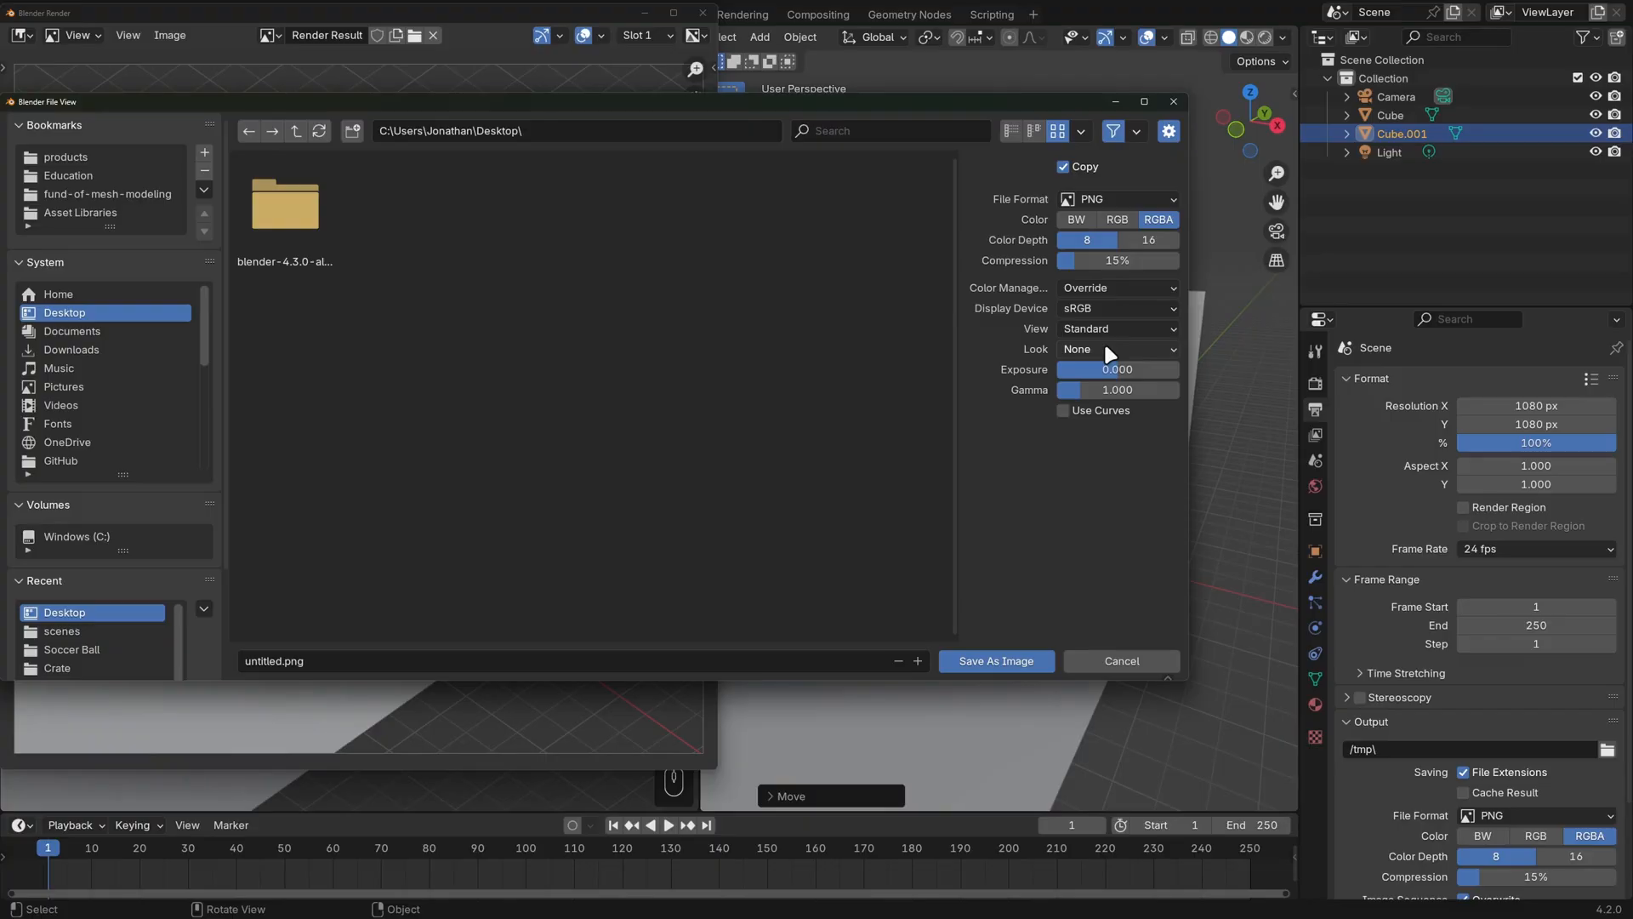
Step: Cancel saving the render as an image and close the render window
{"action": "left_click", "coordinate": [1132, 653]}
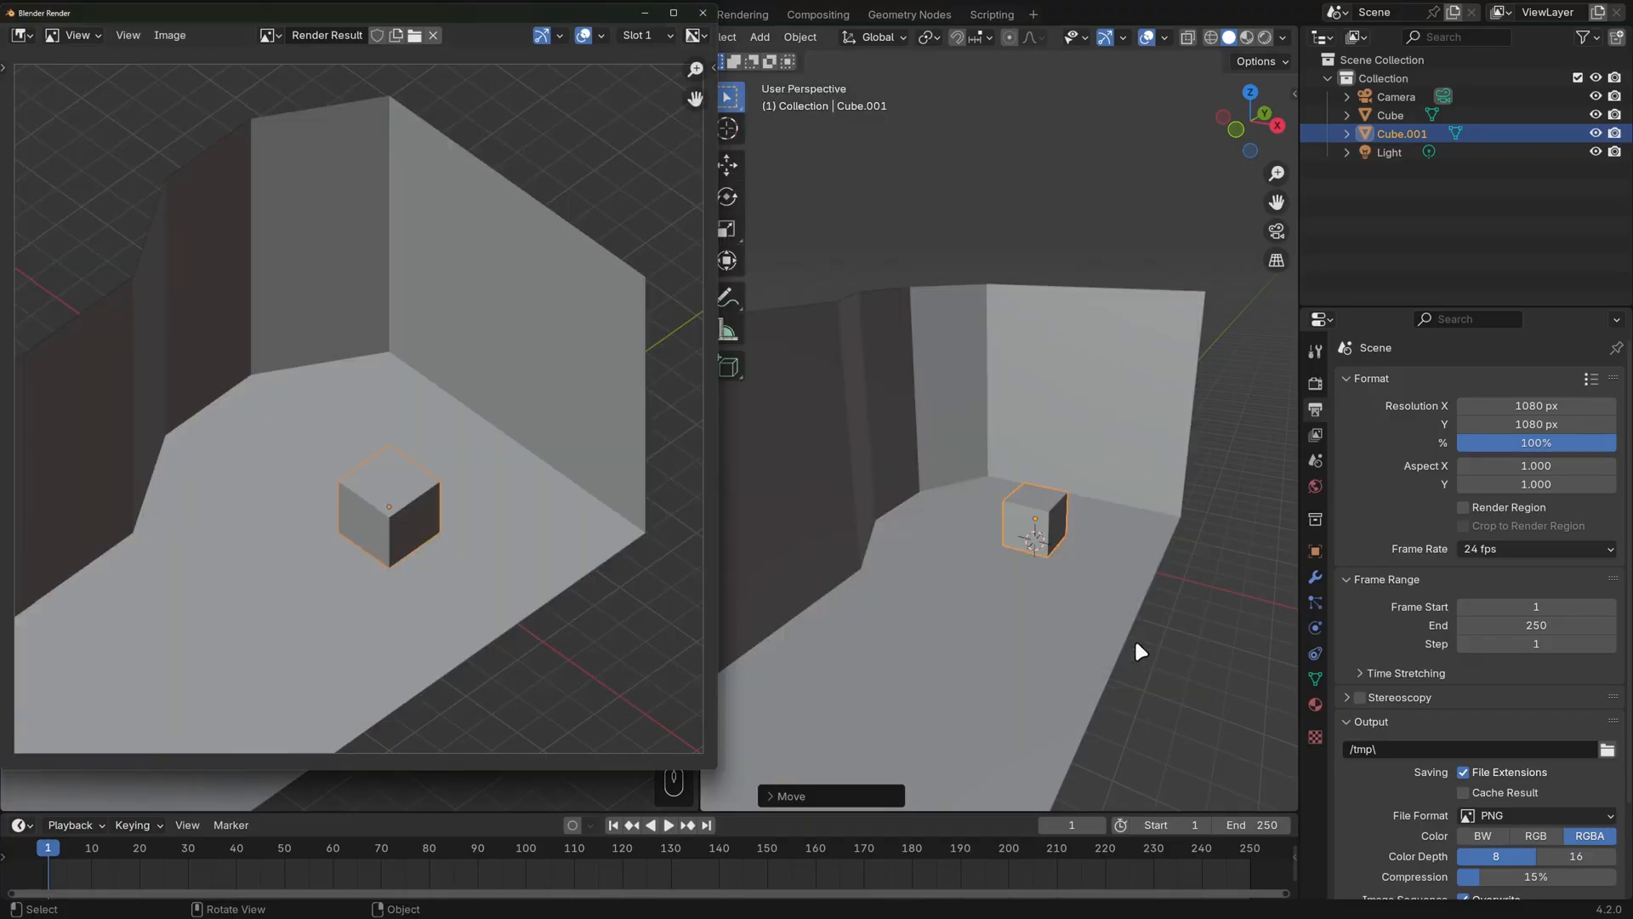
{"action": "left_click", "coordinate": [702, 12]}
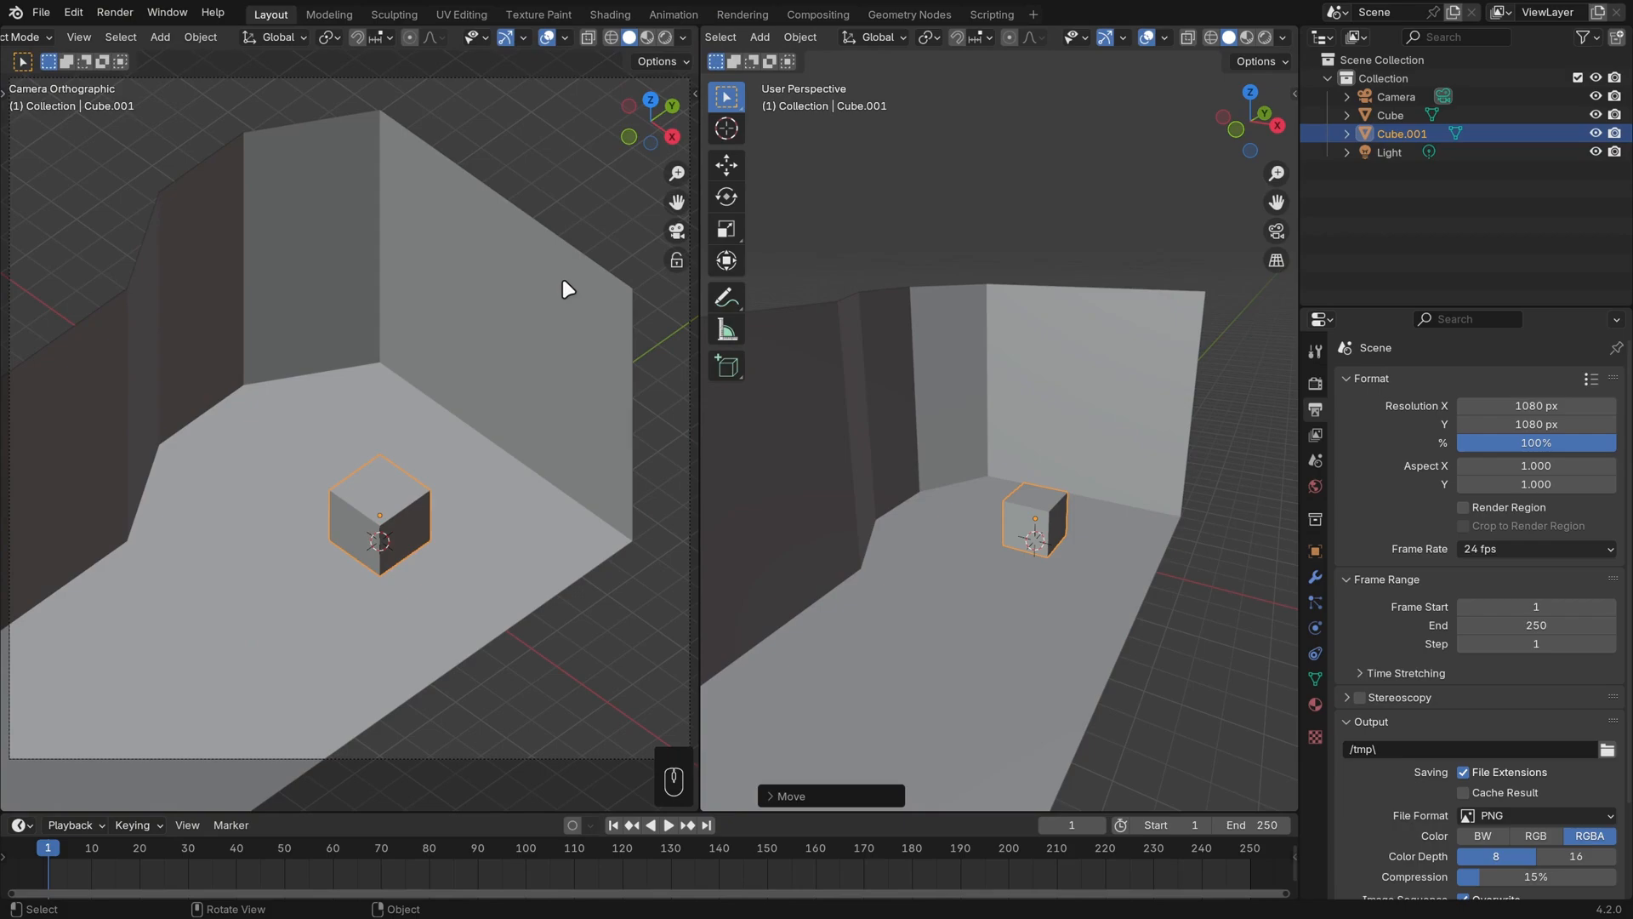
Step: Deselect everything and enable Cavity shading of type Both in the camera viewport, with Screen Space ridge 0.678 and valley 0.391
{"action": "key", "text": "alt+a"}
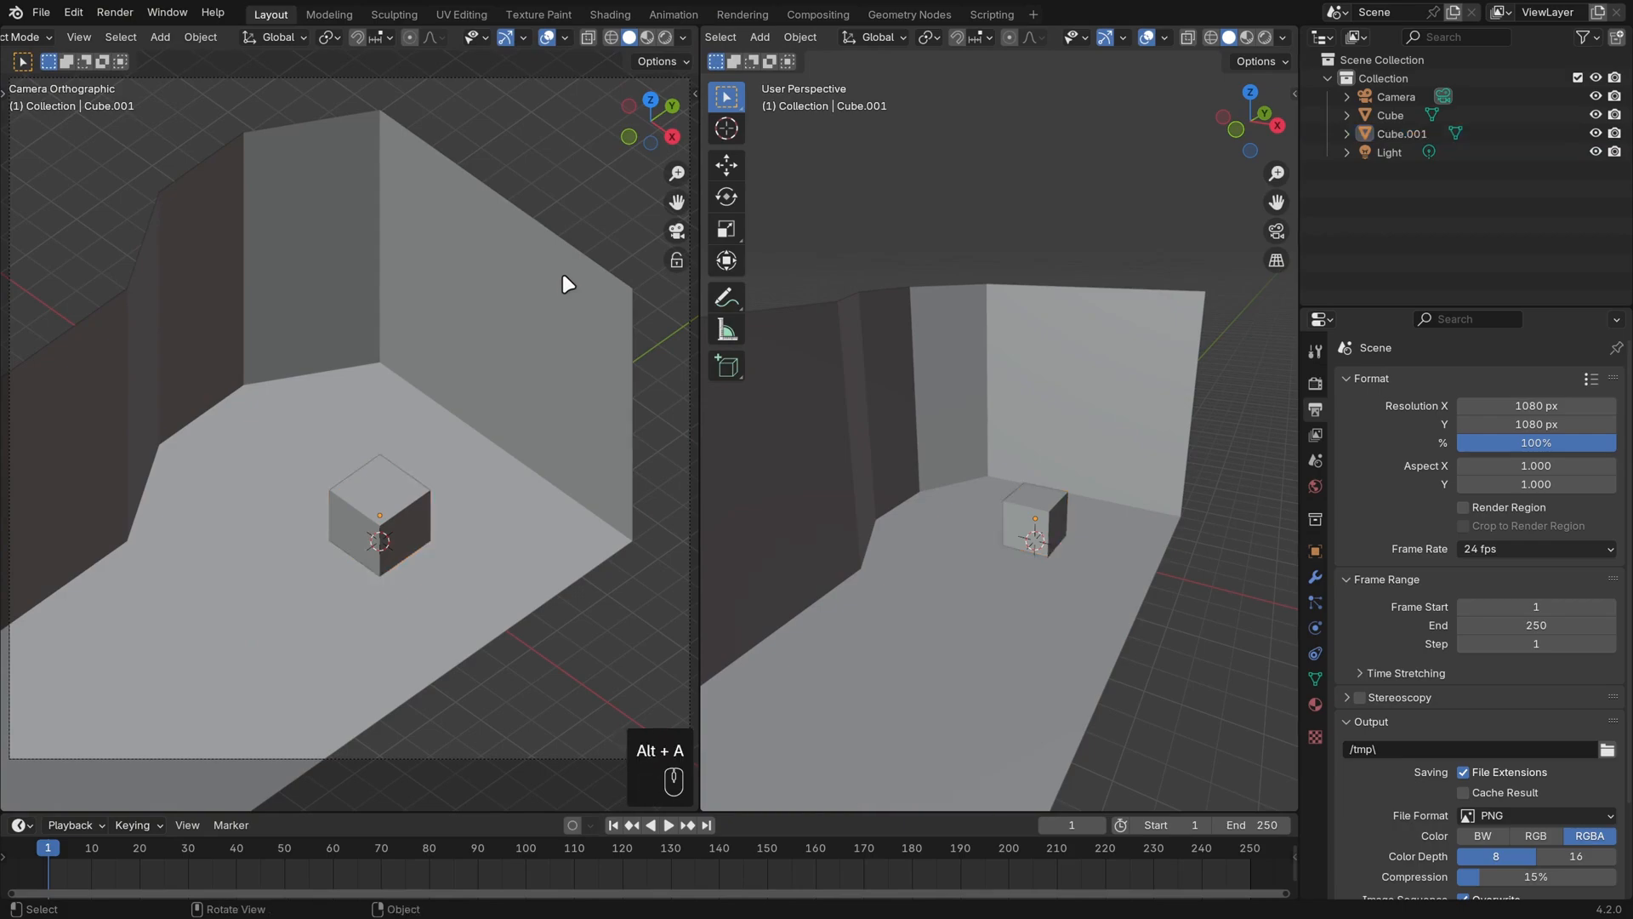
{"action": "left_click", "coordinate": [683, 36]}
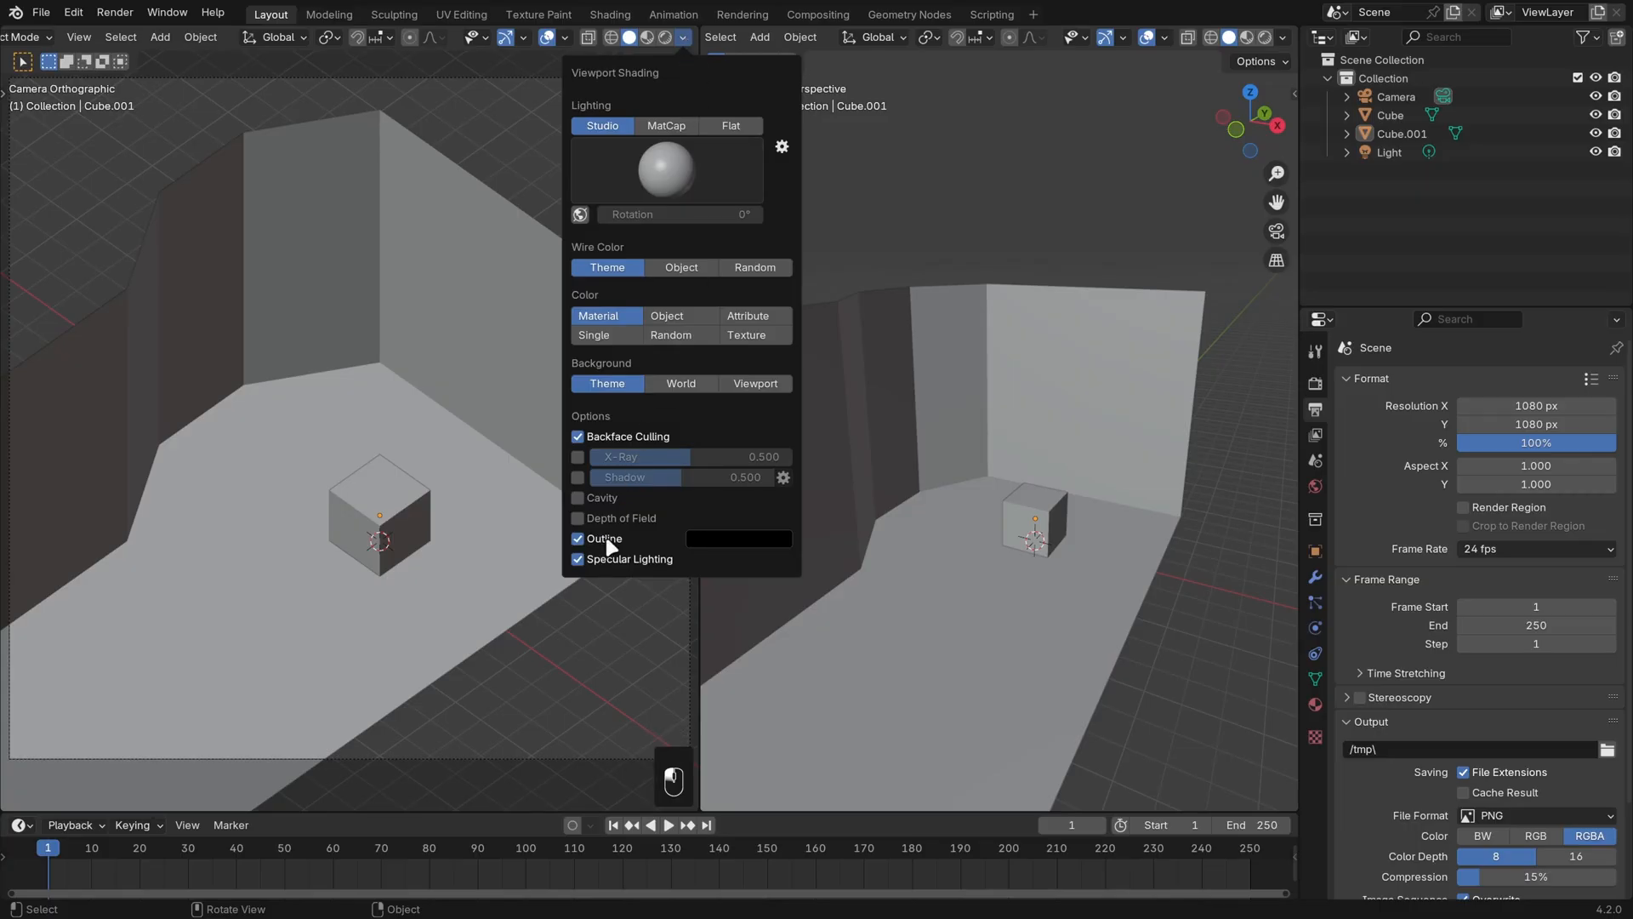
{"action": "left_click", "coordinate": [578, 499]}
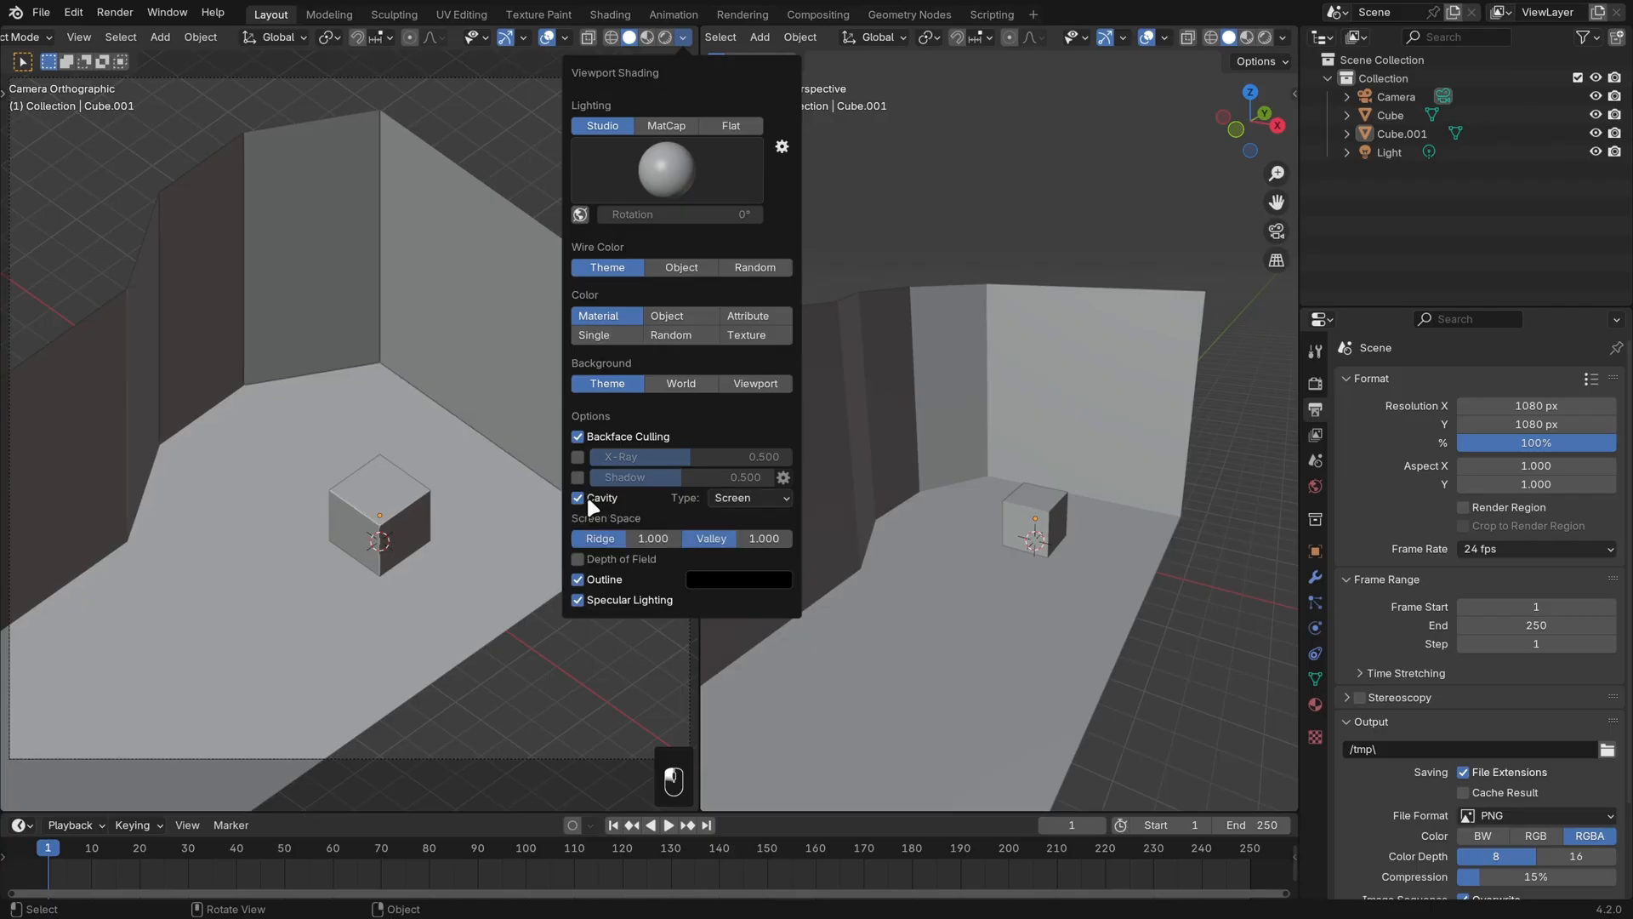
{"action": "left_click", "coordinate": [787, 498]}
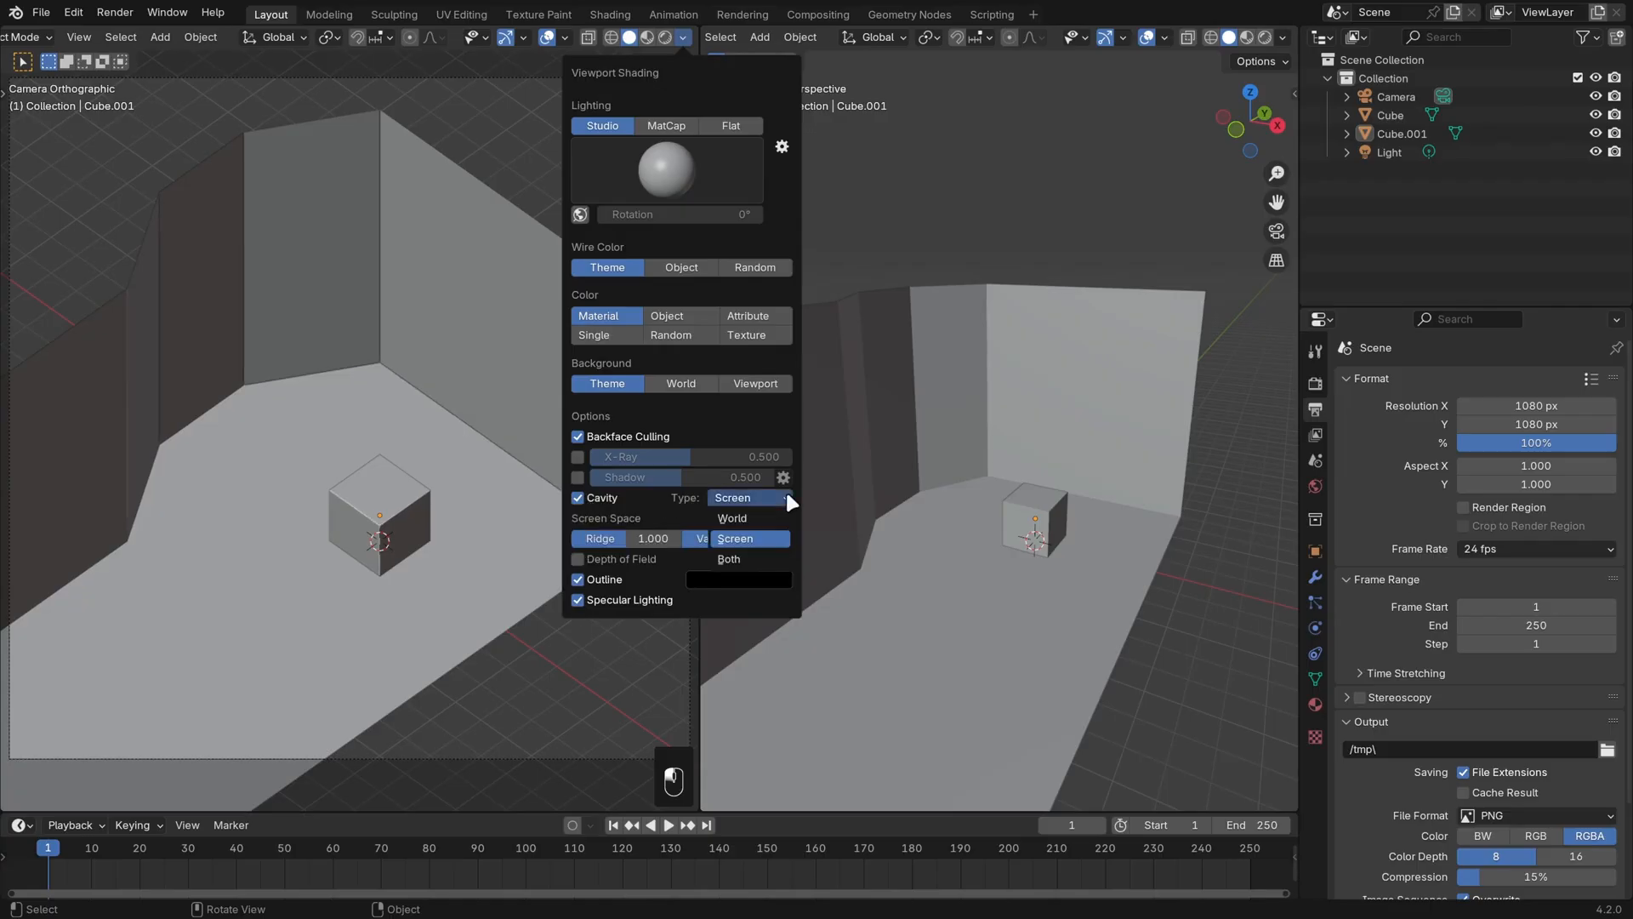
{"action": "left_click", "coordinate": [762, 560]}
{"action": "left_click_drag", "start_coordinate": [653, 579], "coordinate": [610, 579]}
{"action": "left_click_drag", "start_coordinate": [769, 582], "coordinate": [729, 582]}
Step: Set the World Space cavity valley to 1.219 and choose the bright white studio light for the camera viewport
{"action": "left_click", "coordinate": [783, 539]}
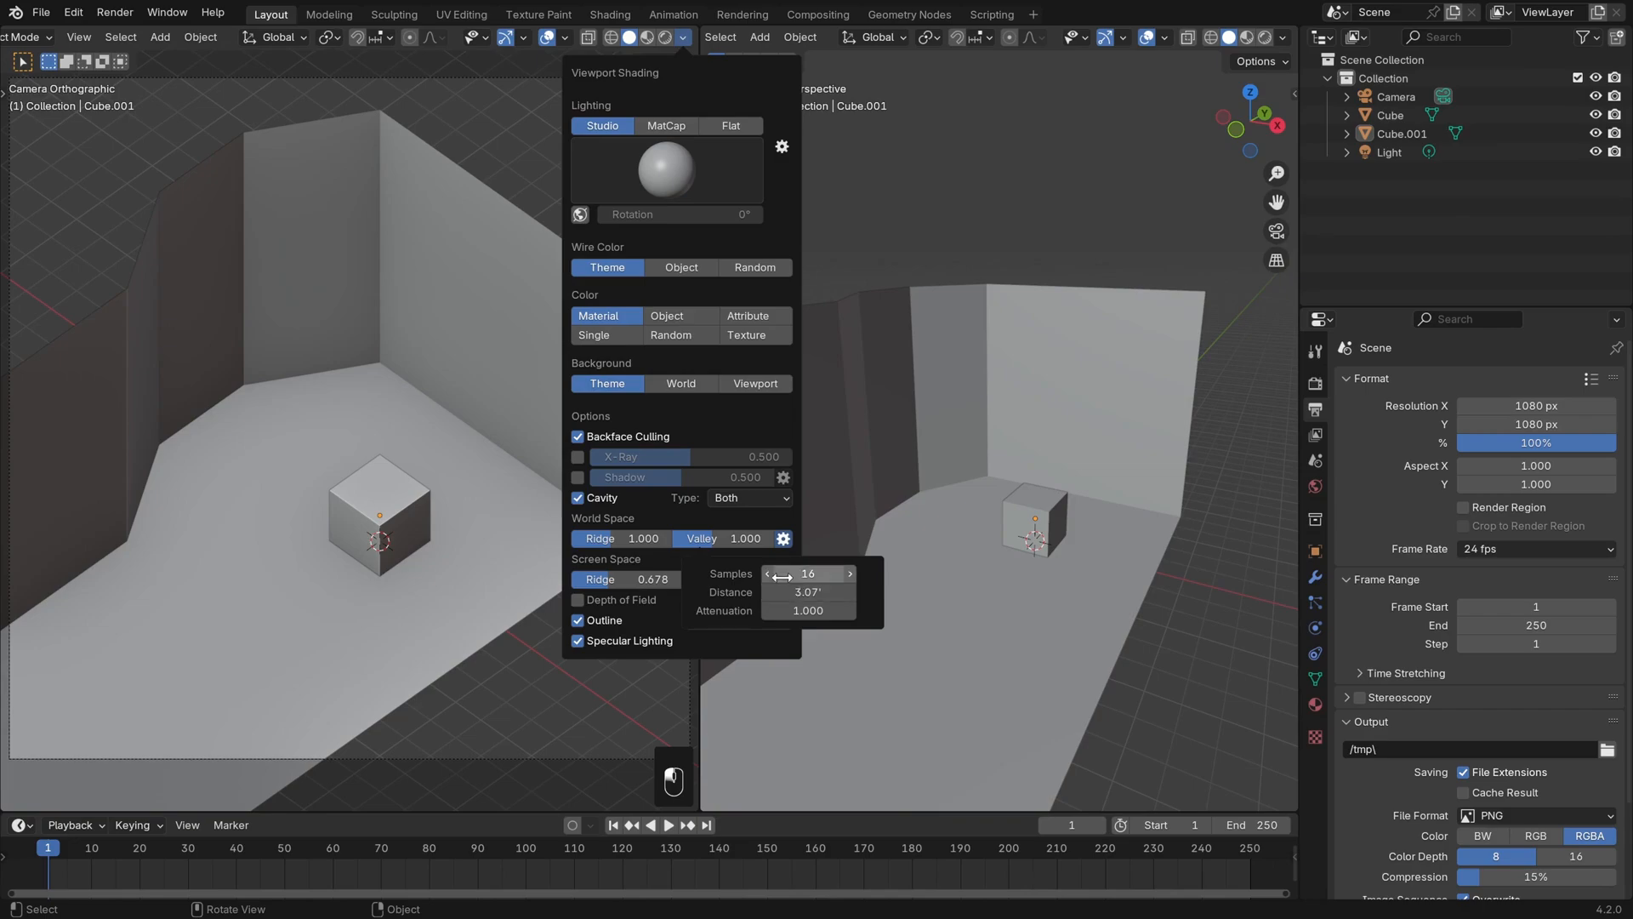
{"action": "mouse_move", "coordinate": [720, 538]}
{"action": "left_mouse_down"}
{"action": "mouse_move", "coordinate": [770, 538]}
{"action": "mouse_move", "coordinate": [721, 538]}
{"action": "left_mouse_up"}
{"action": "left_click", "coordinate": [682, 183]}
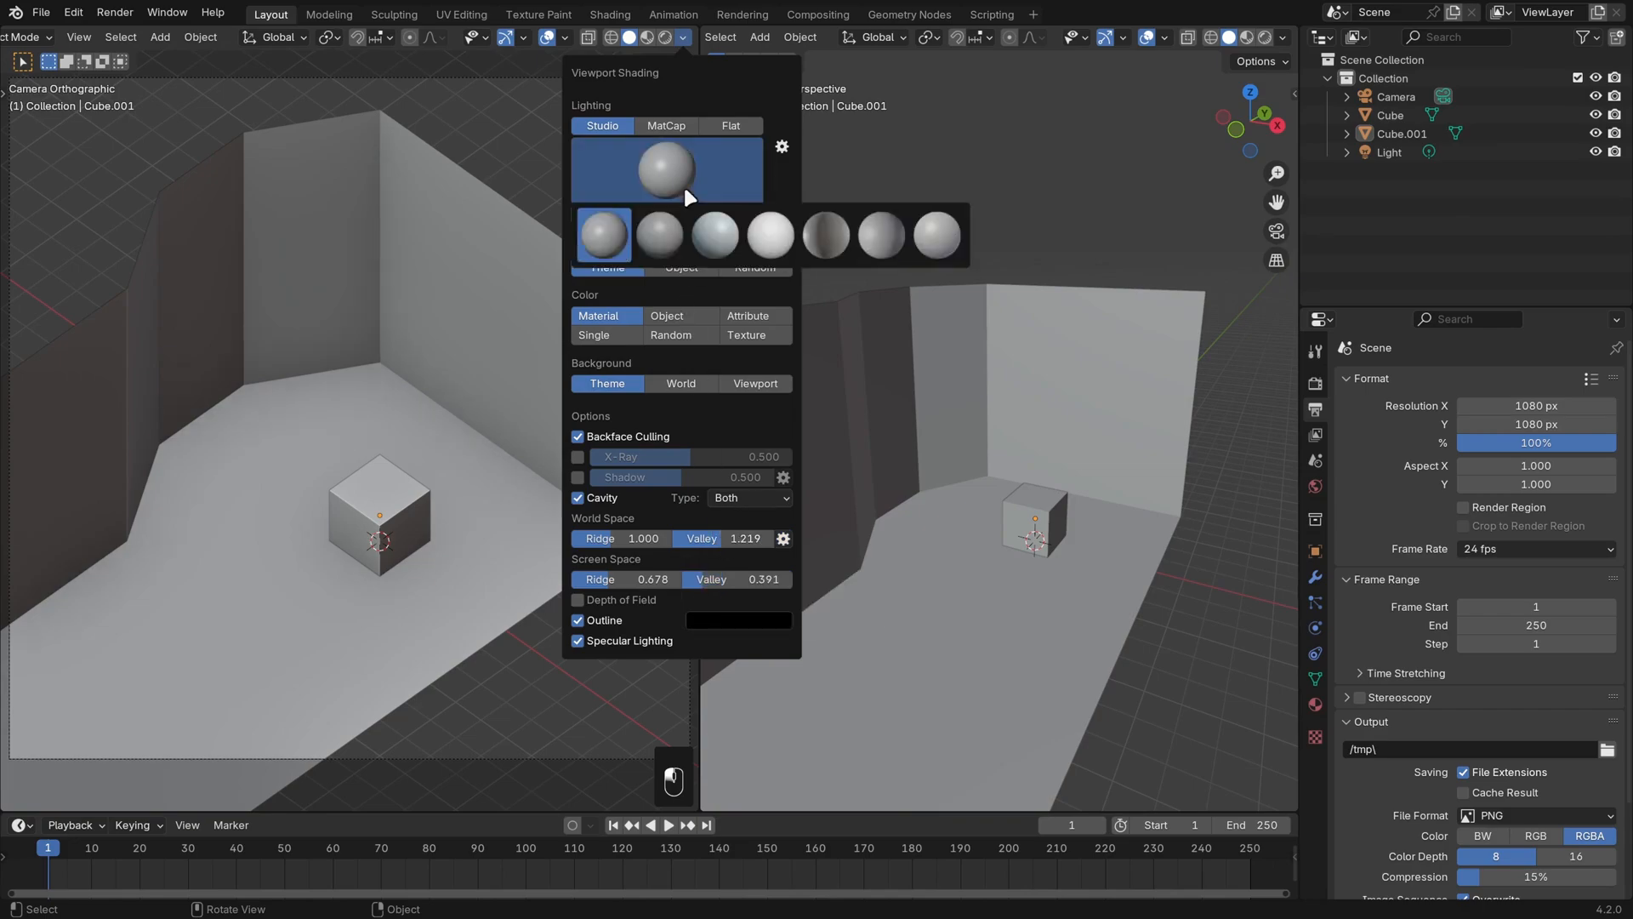
{"action": "left_click", "coordinate": [770, 239]}
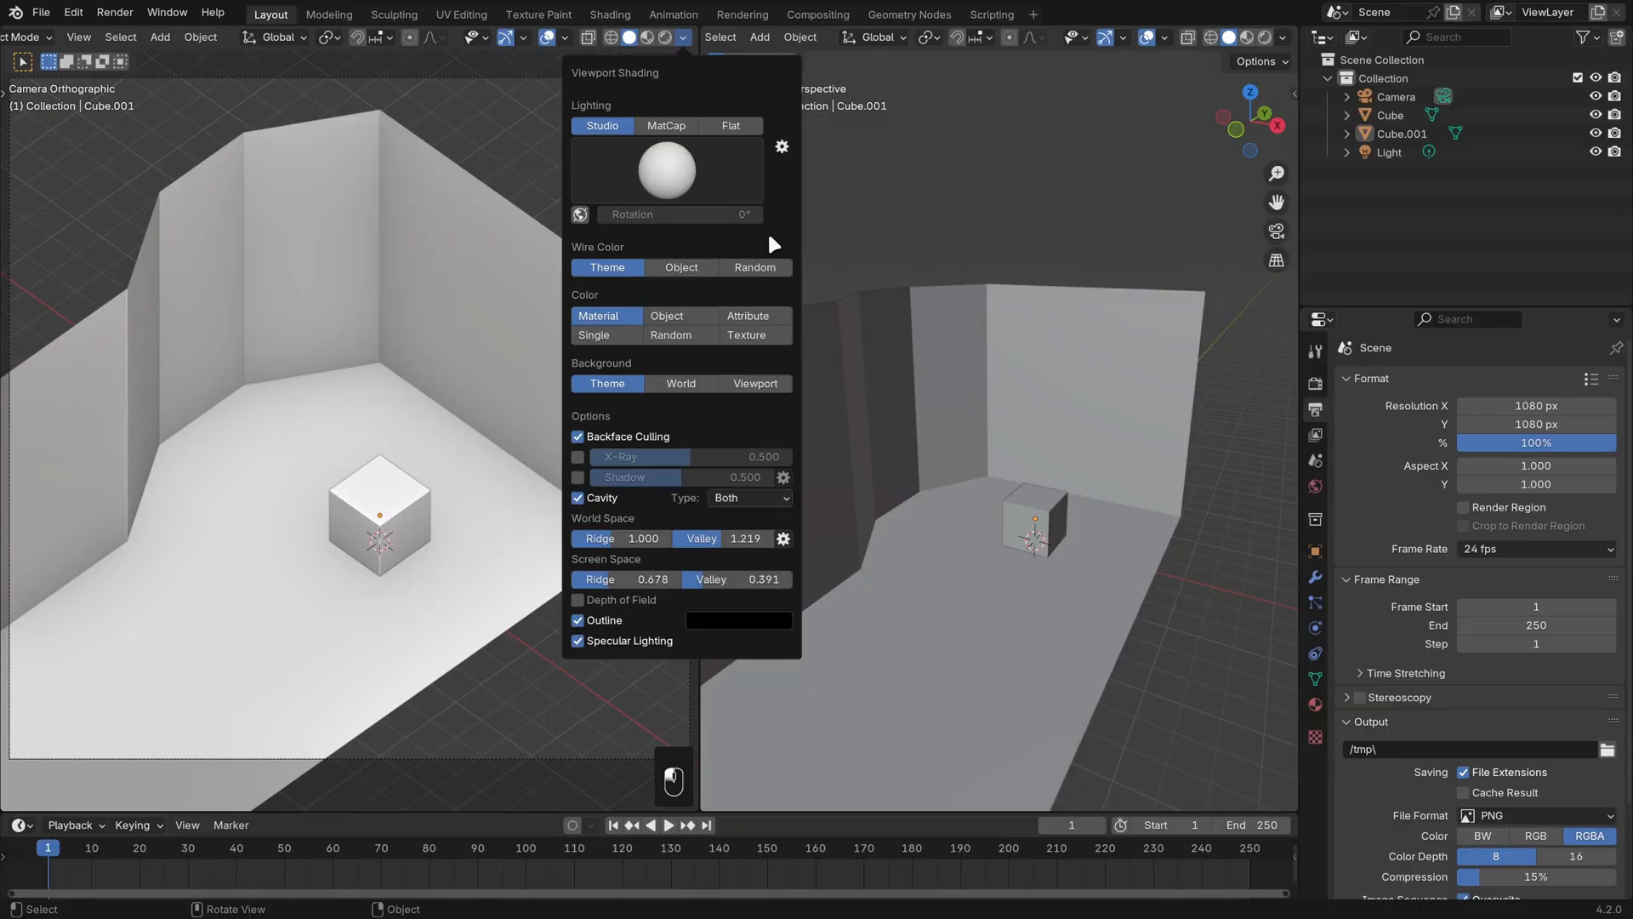
Step: Add a new material to the small cube and set its viewport display color to light blue
{"action": "left_click", "coordinate": [1036, 515]}
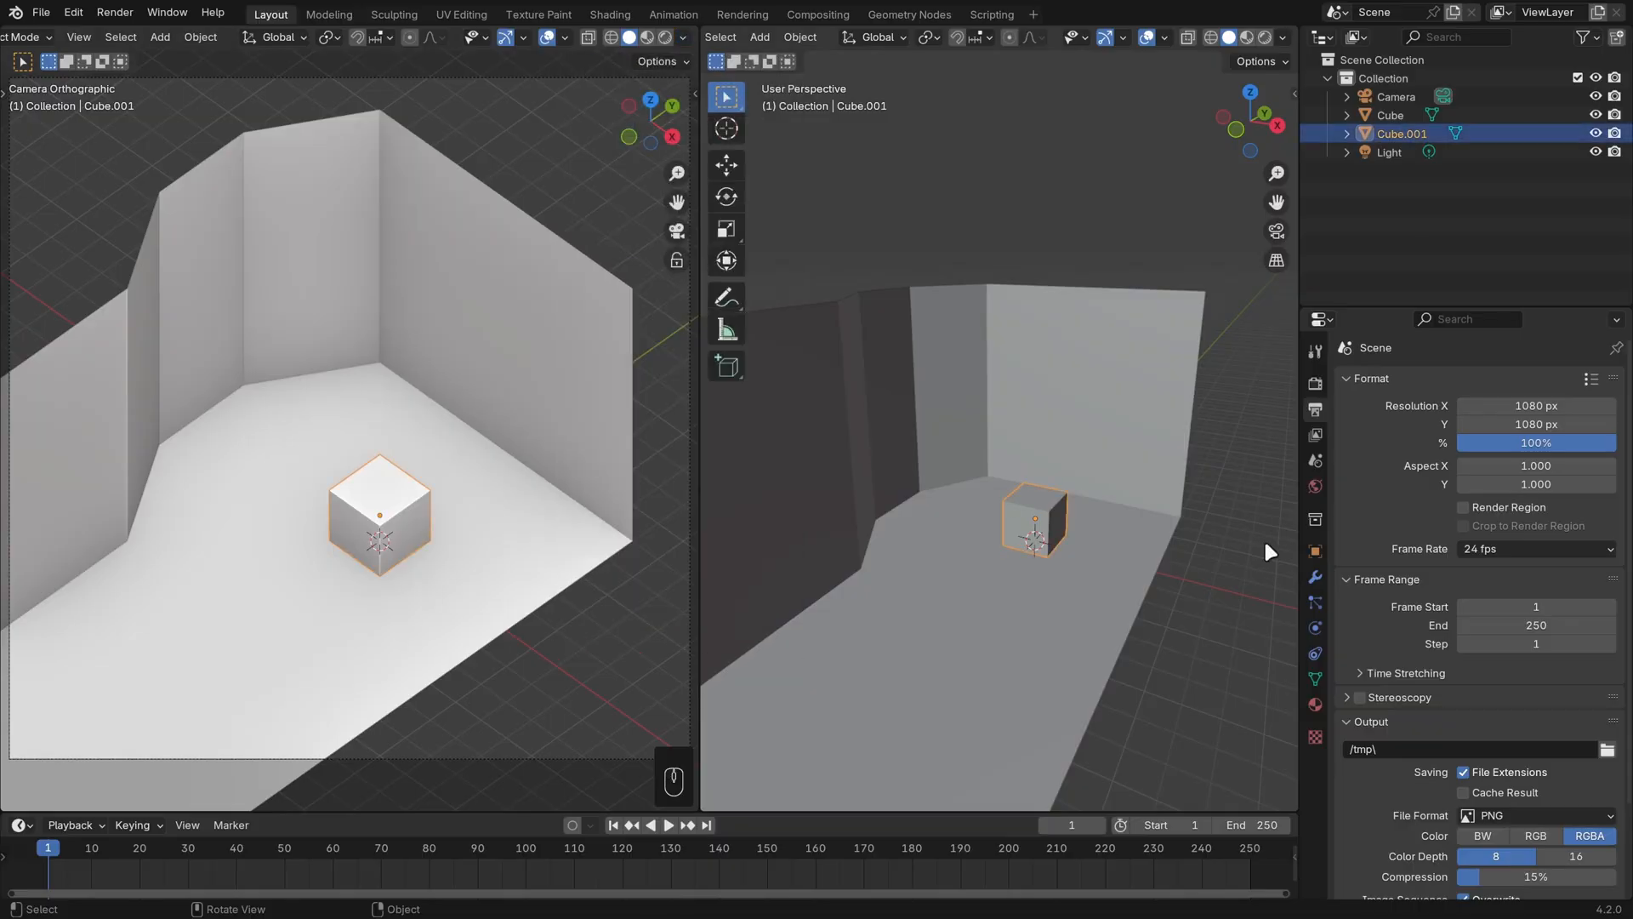
{"action": "left_click", "coordinate": [1315, 704]}
{"action": "left_click", "coordinate": [1487, 460]}
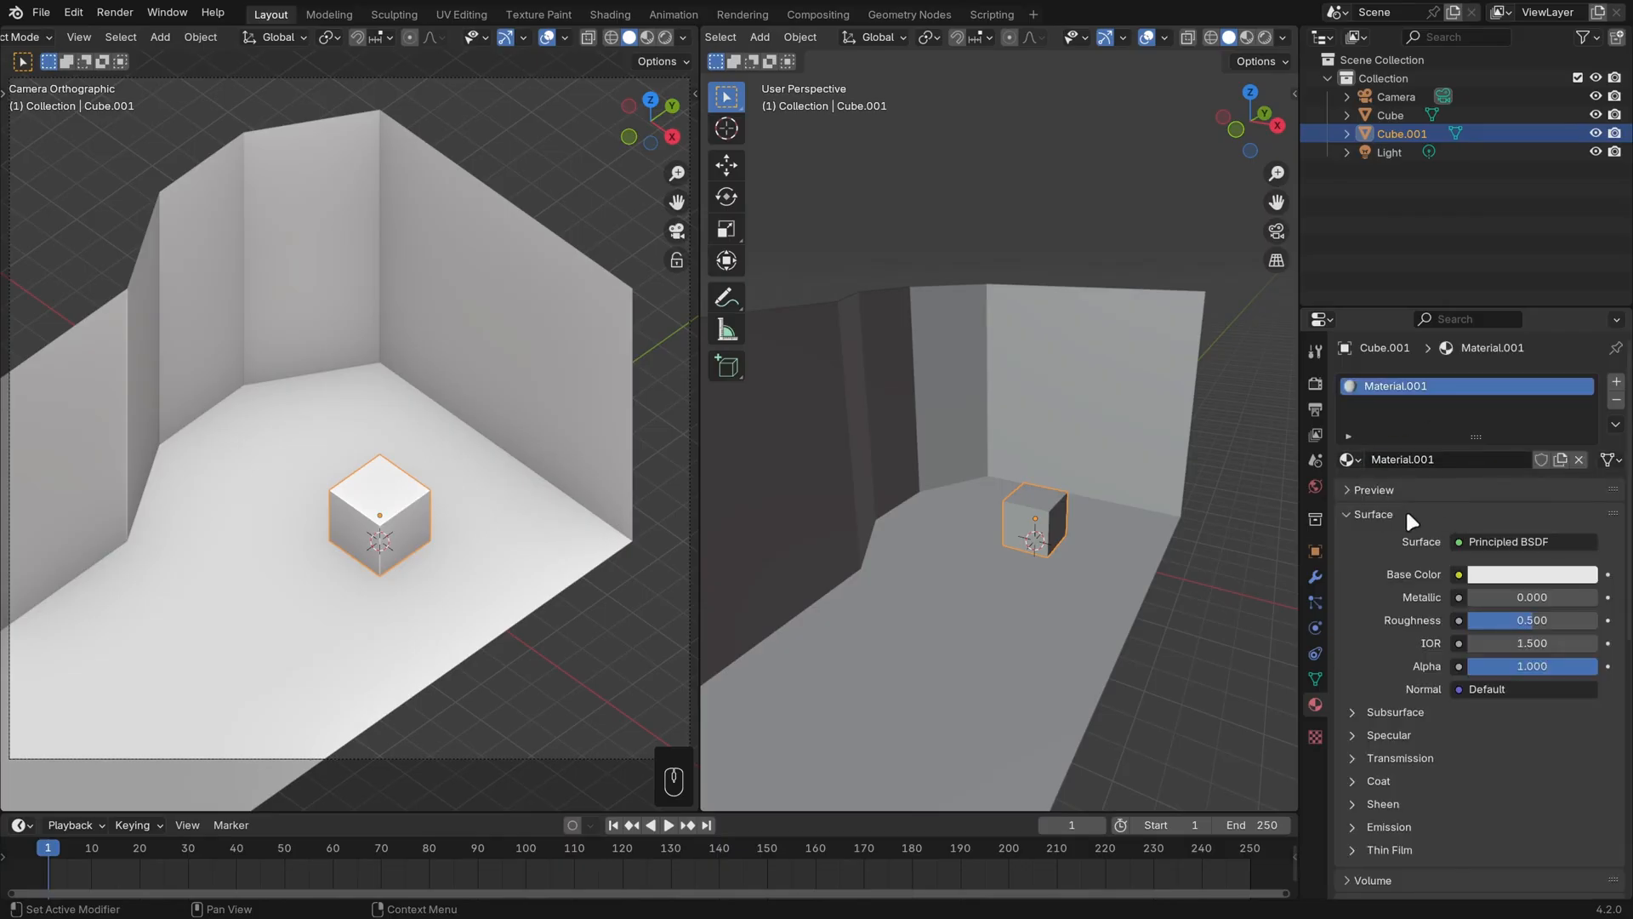
{"action": "left_click", "coordinate": [1408, 515]}
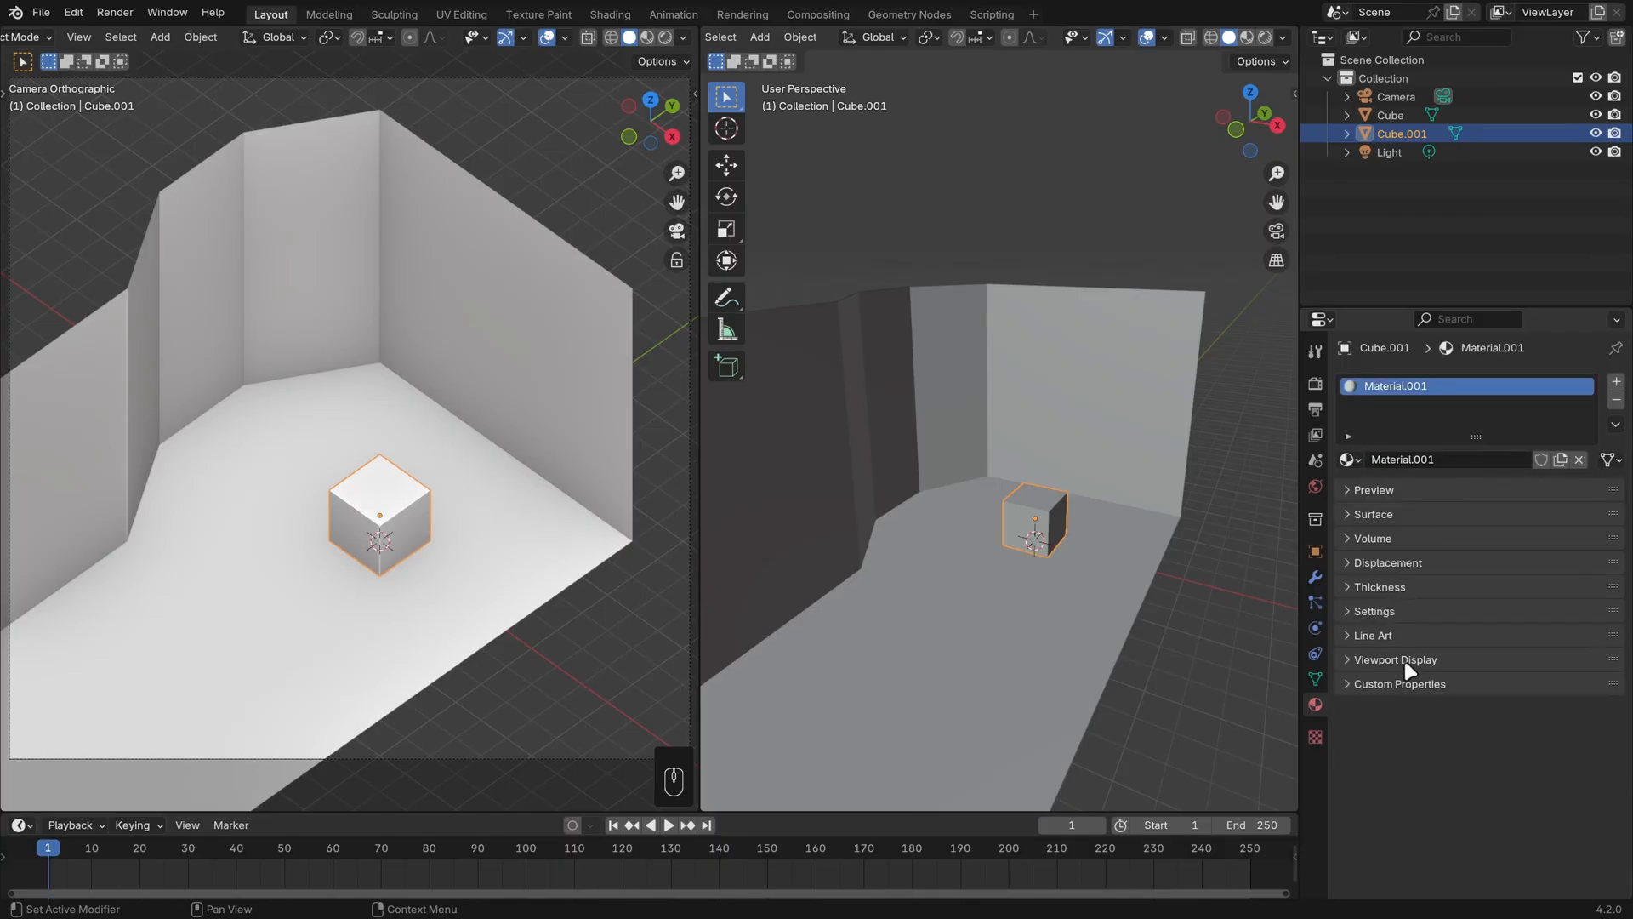
{"action": "left_click", "coordinate": [1408, 664]}
{"action": "left_click", "coordinate": [1502, 689]}
{"action": "left_click_drag", "start_coordinate": [1491, 481], "coordinate": [1514, 444]}
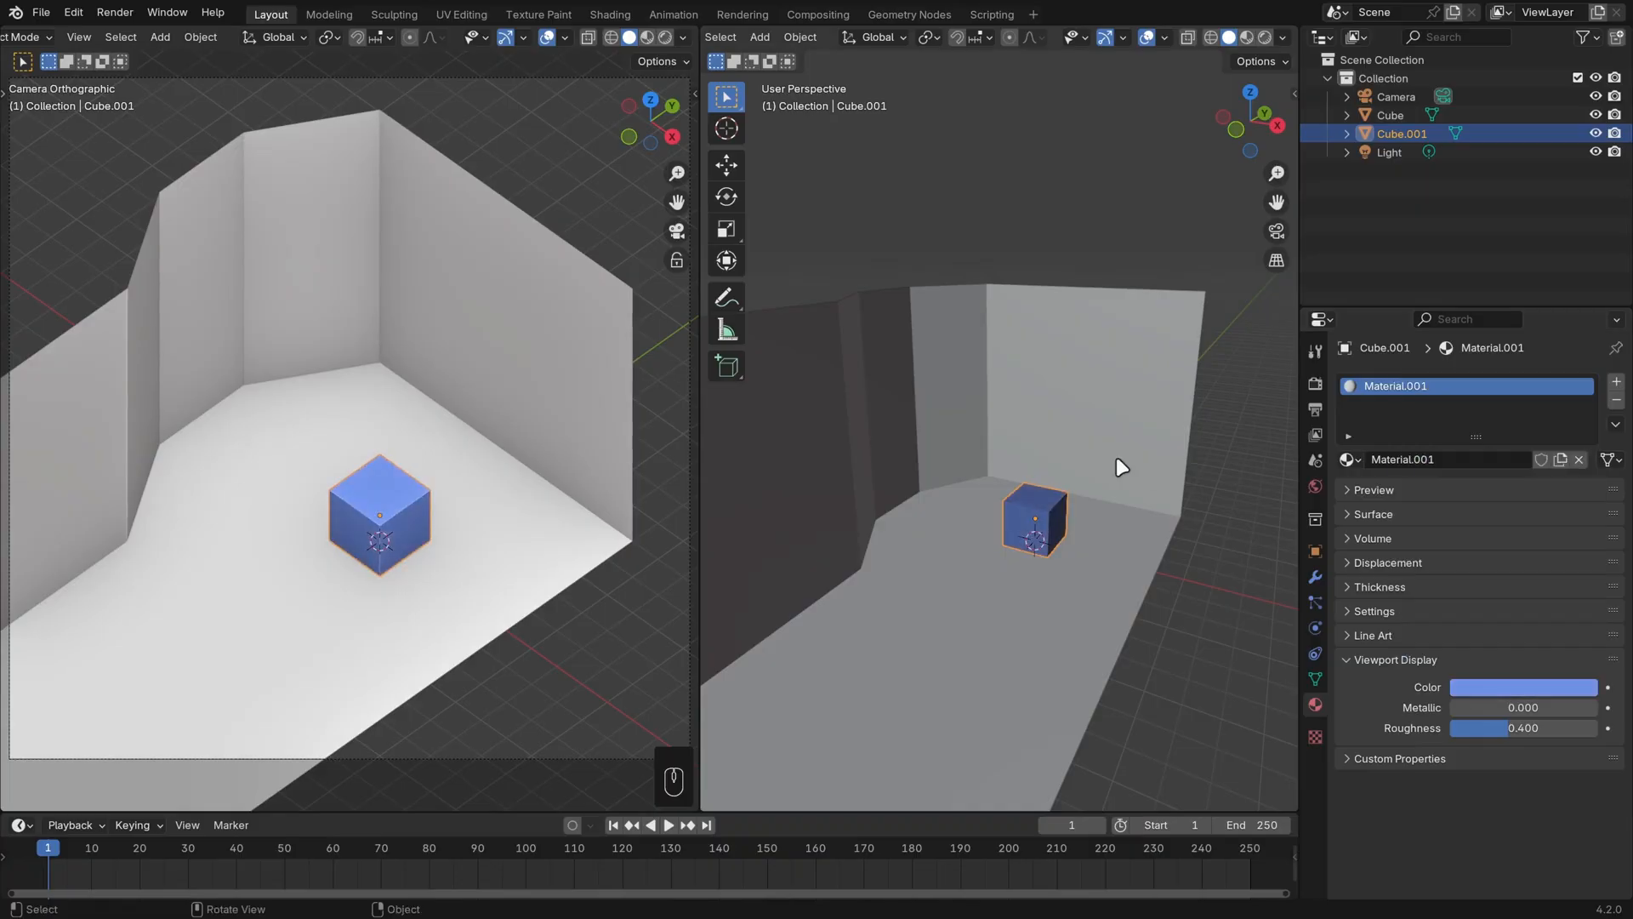
Step: Make a viewport render image of the camera view with the new shading and close the render window
{"action": "left_click", "coordinate": [79, 37]}
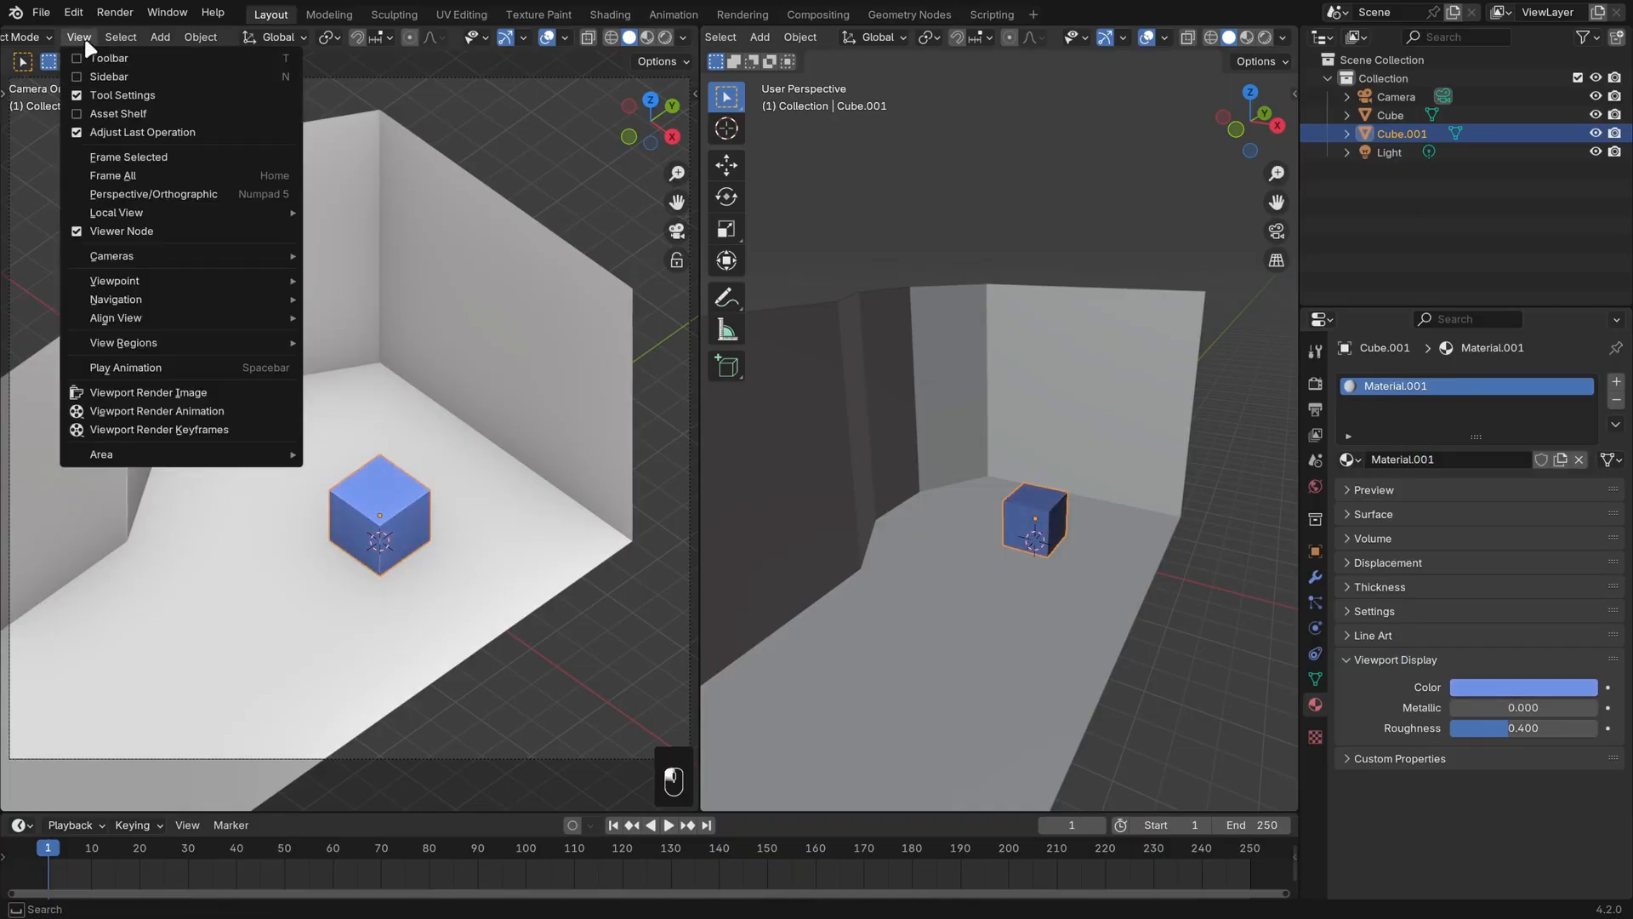
{"action": "left_click", "coordinate": [199, 392]}
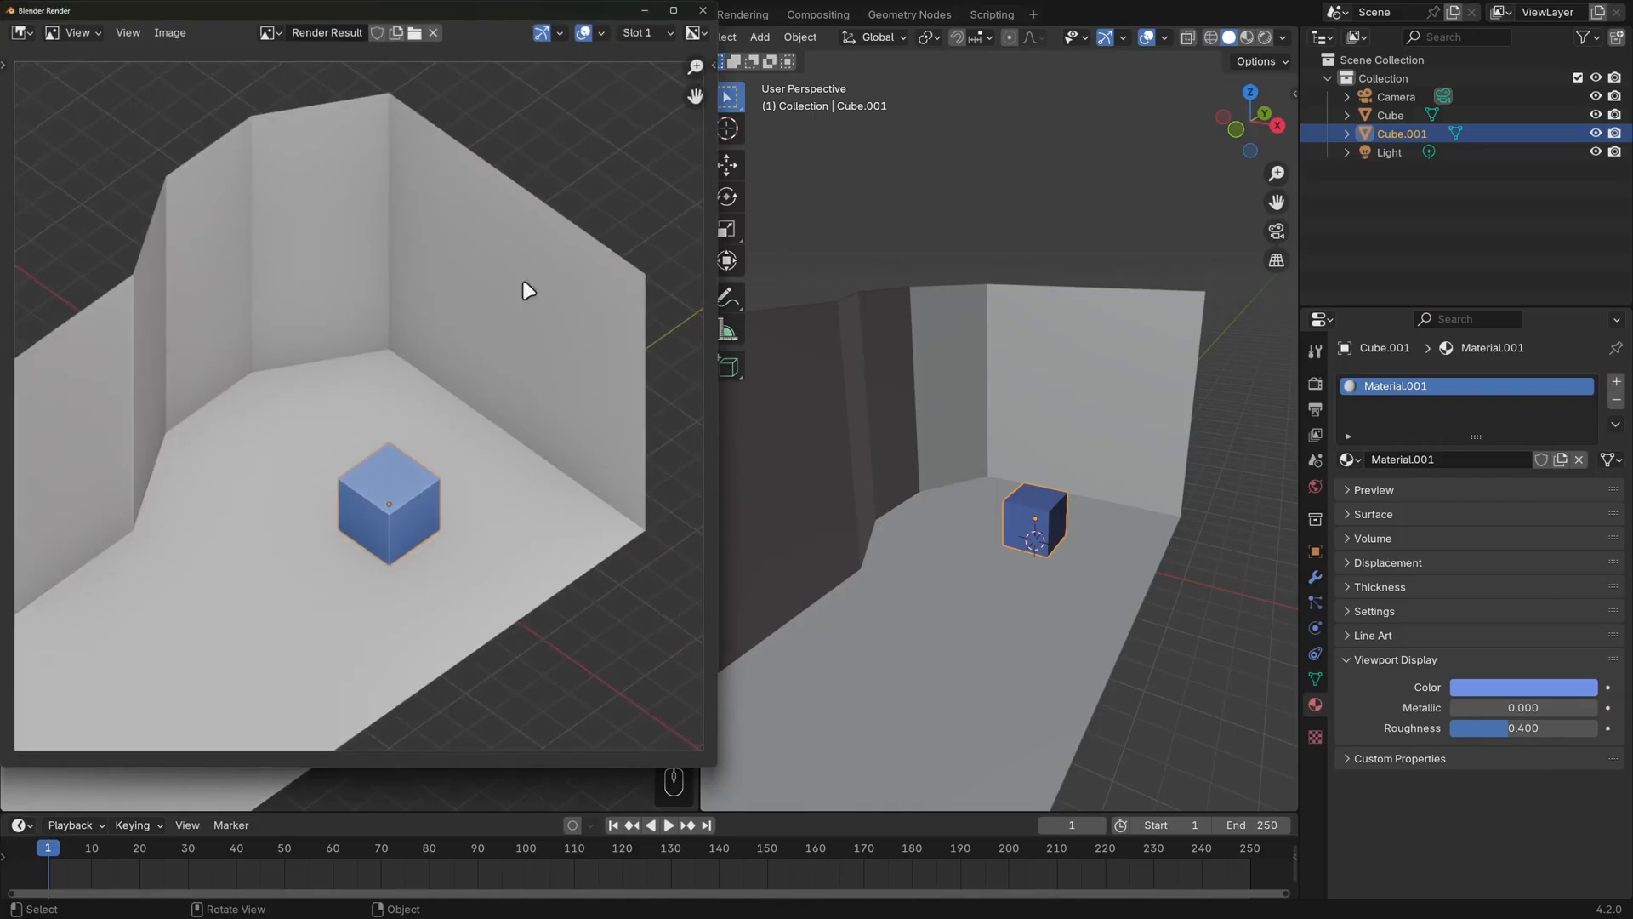
{"action": "left_click", "coordinate": [703, 10]}
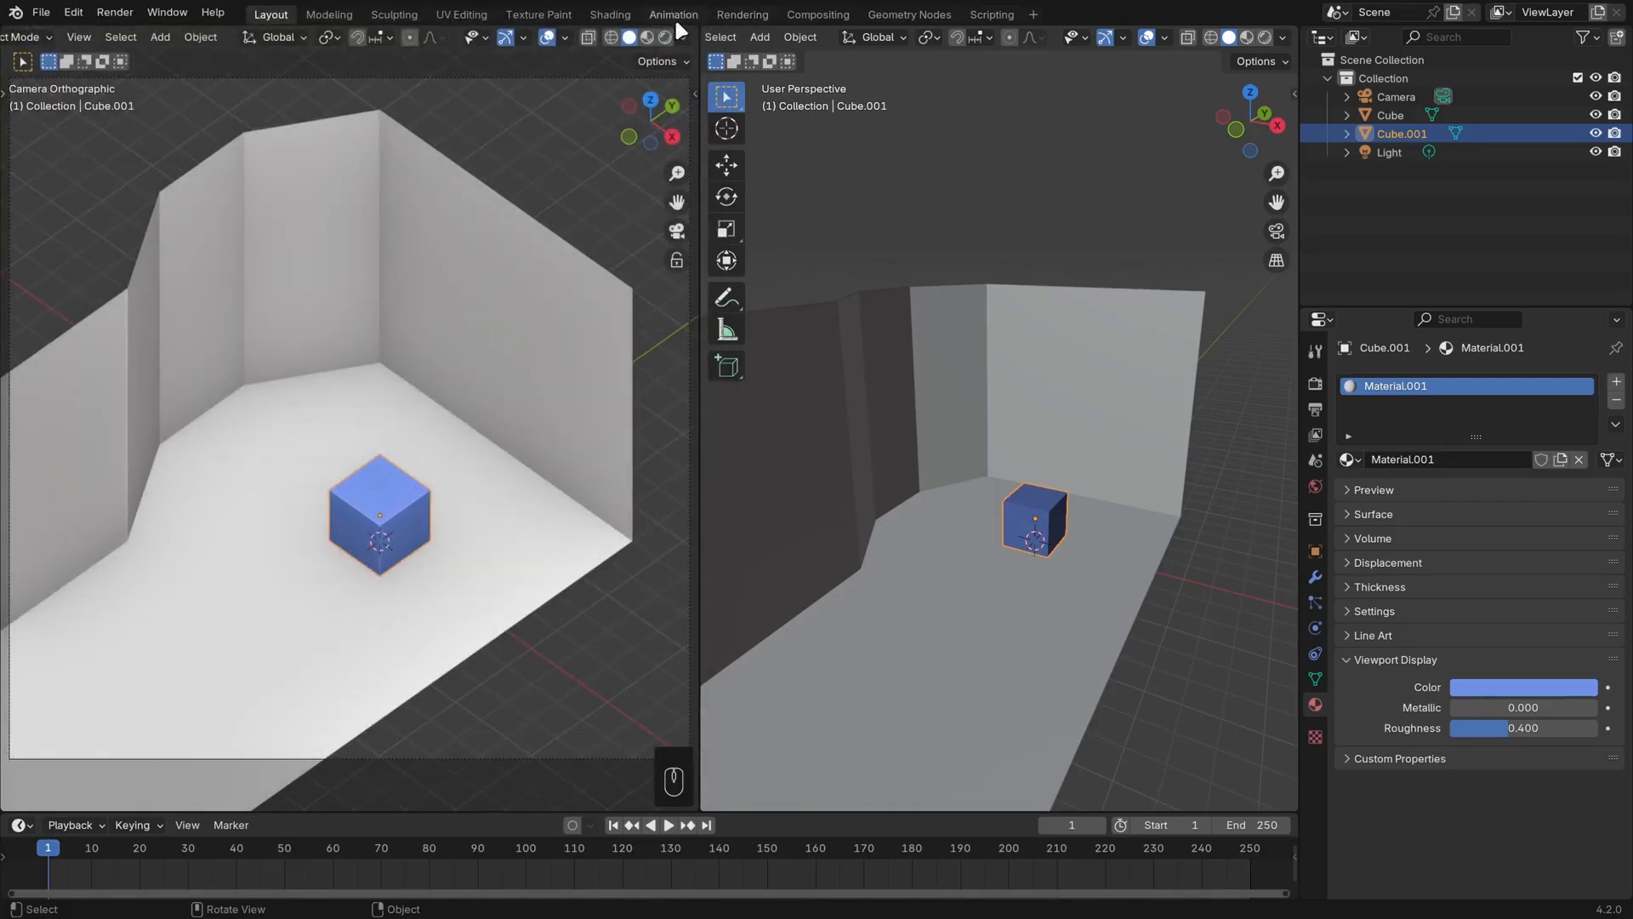
Step: Switch the camera viewport to Rendered shading
{"action": "left_click", "coordinate": [566, 38]}
{"action": "left_click", "coordinate": [667, 39]}
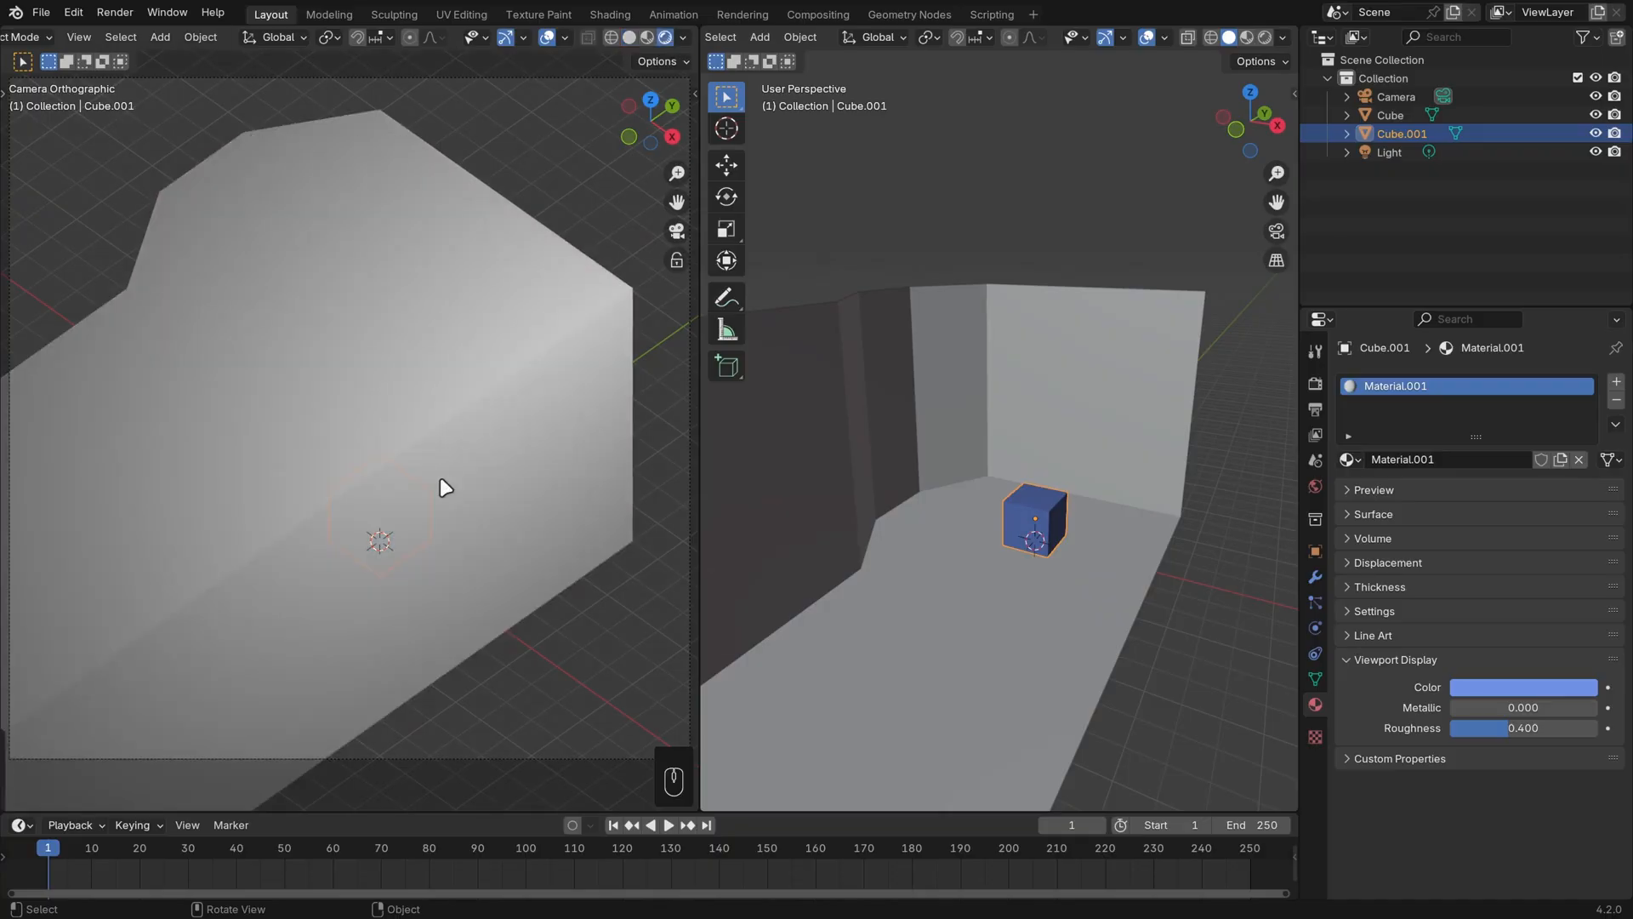
Step: Separate the room's ceiling faces and camera-facing side wall faces into their own object
{"action": "left_click", "coordinate": [1131, 468]}
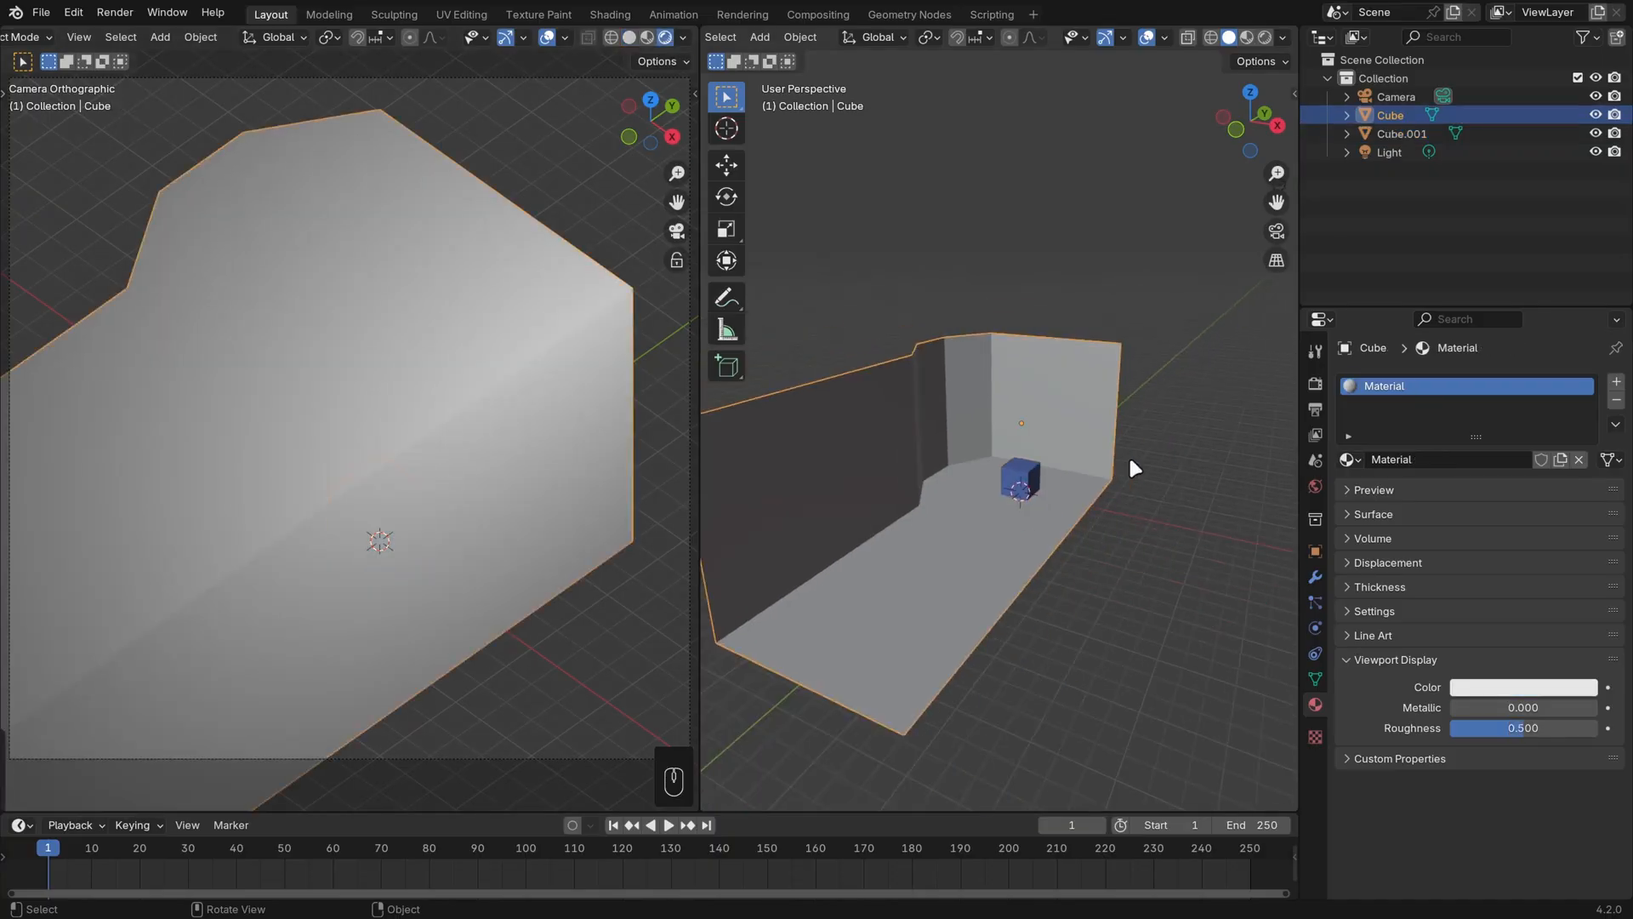
{"action": "key", "text": "Tab"}
{"action": "middle_click_drag", "start_coordinate": [1119, 544], "coordinate": [1049, 574]}
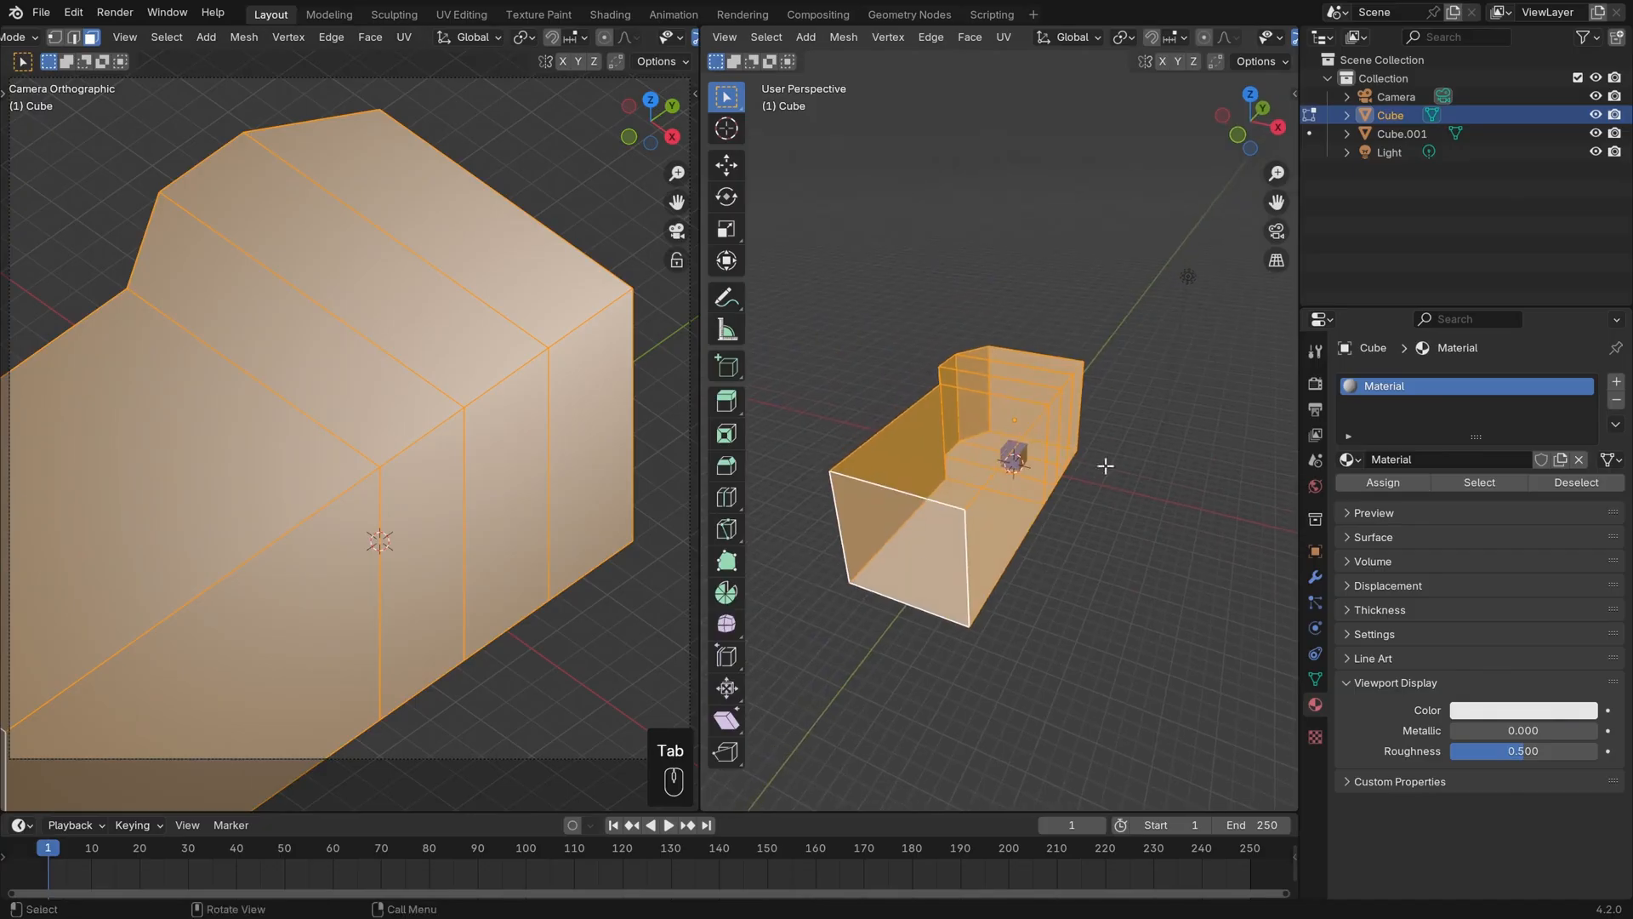
{"action": "key", "text": "alt+a"}
{"action": "left_click", "coordinate": [274, 489]}
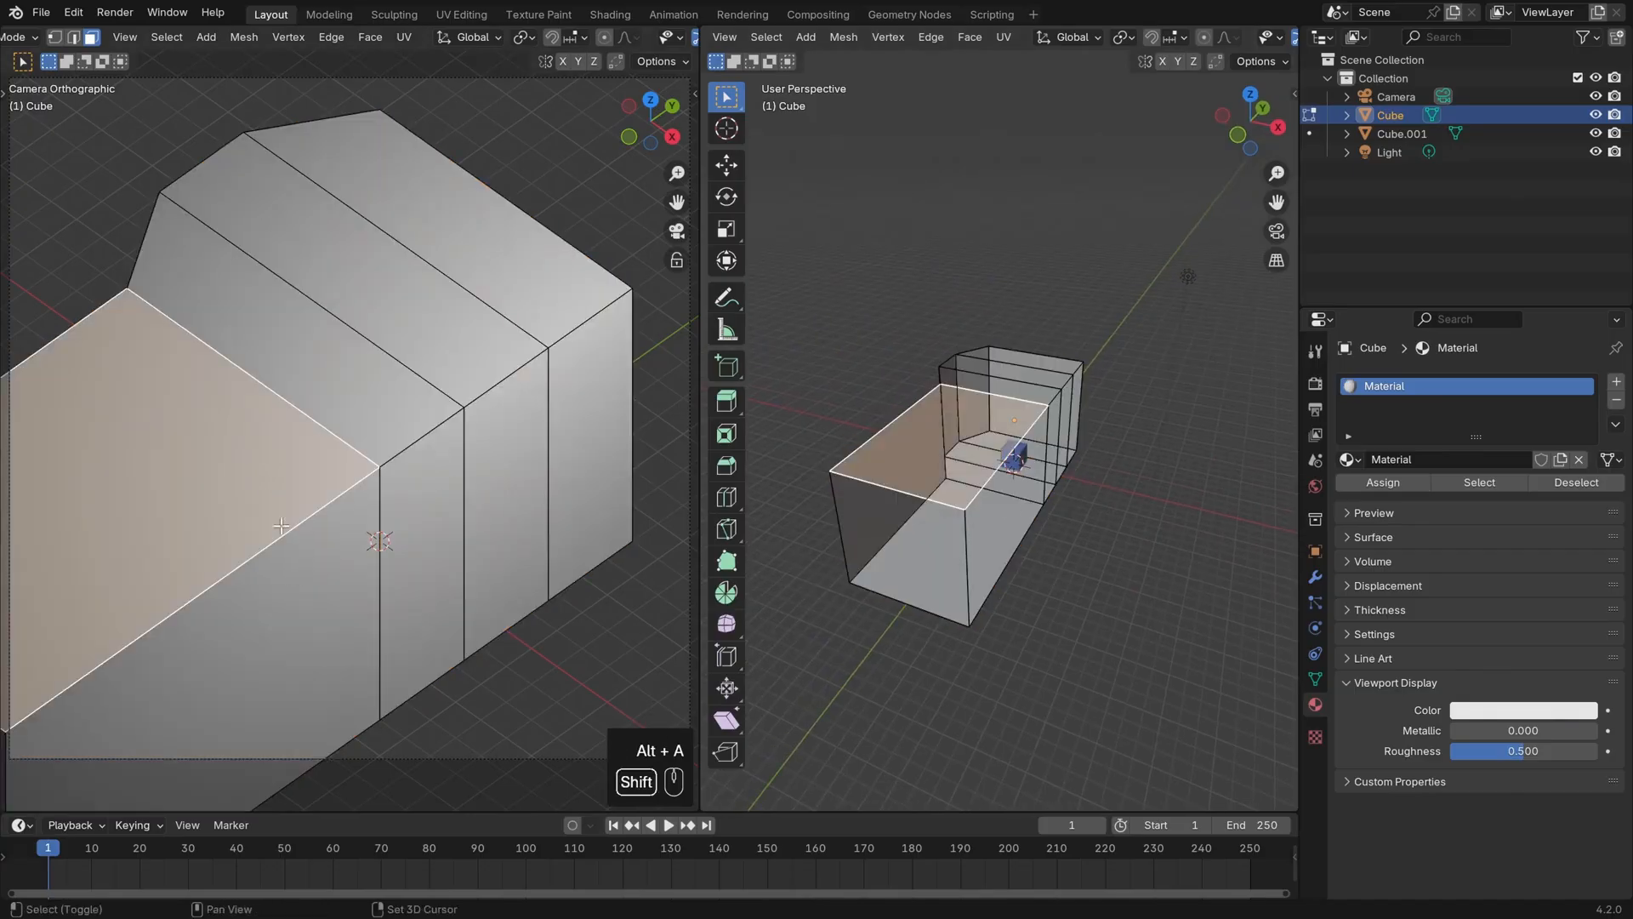
{"action": "left_click", "coordinate": [300, 585], "text": "shift"}
{"action": "left_click", "coordinate": [415, 544], "text": "shift"}
{"action": "left_click", "coordinate": [371, 403], "text": "shift"}
{"action": "left_click", "coordinate": [430, 340], "text": "shift"}
{"action": "left_click", "coordinate": [522, 455], "text": "shift"}
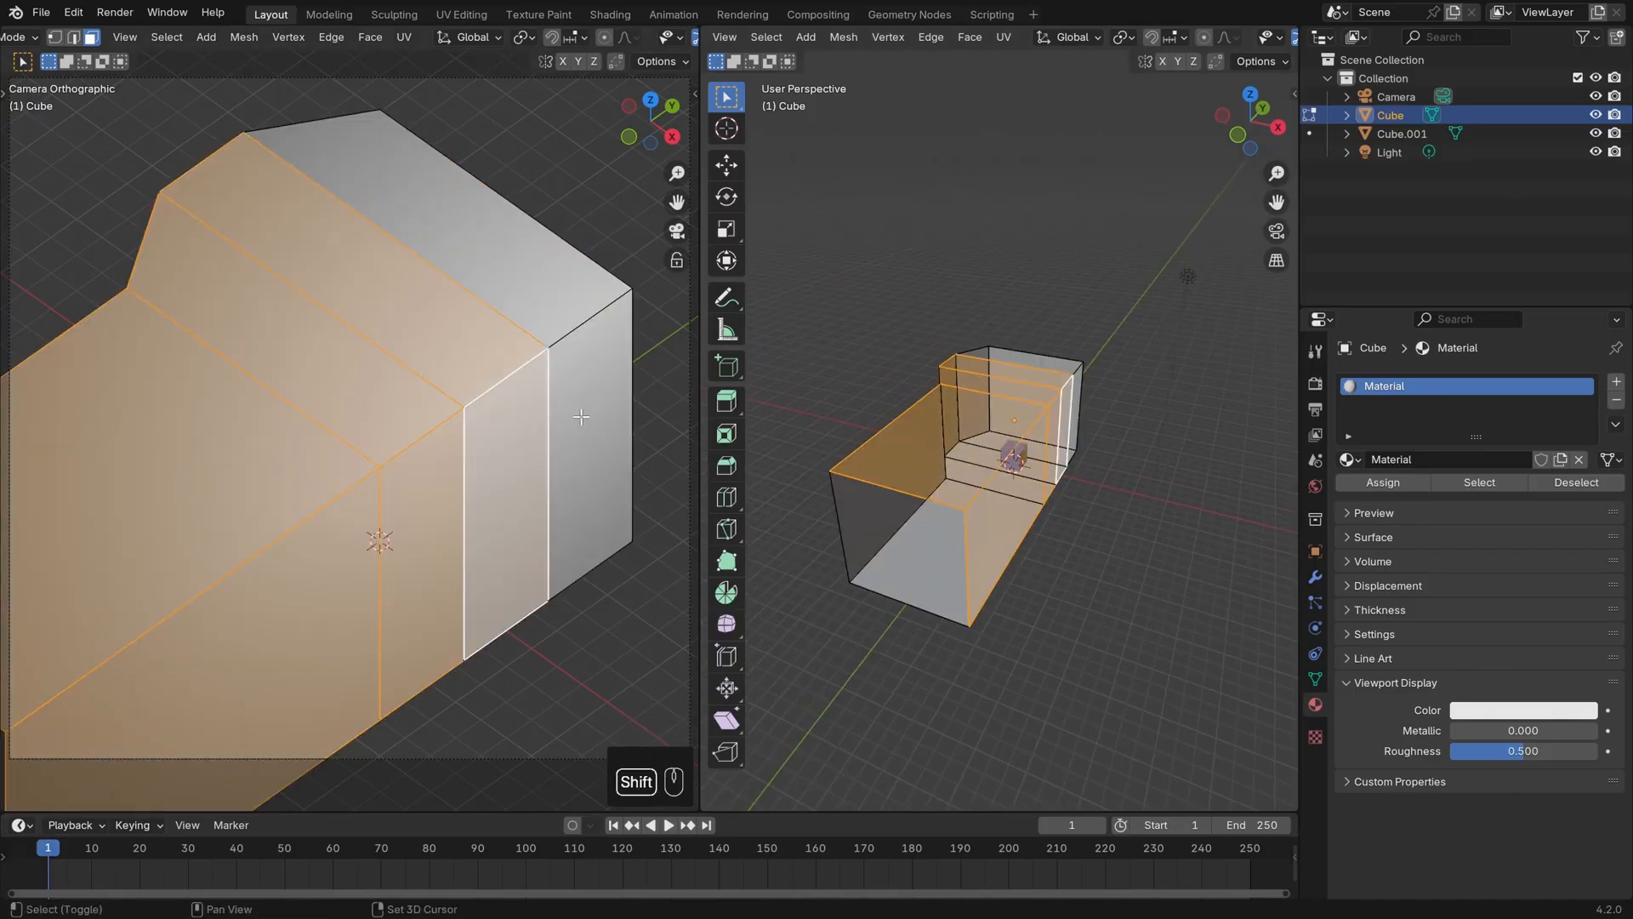
{"action": "left_click", "coordinate": [580, 431], "text": "shift"}
{"action": "left_click", "coordinate": [507, 270], "text": "shift"}
{"action": "key", "text": "p"}
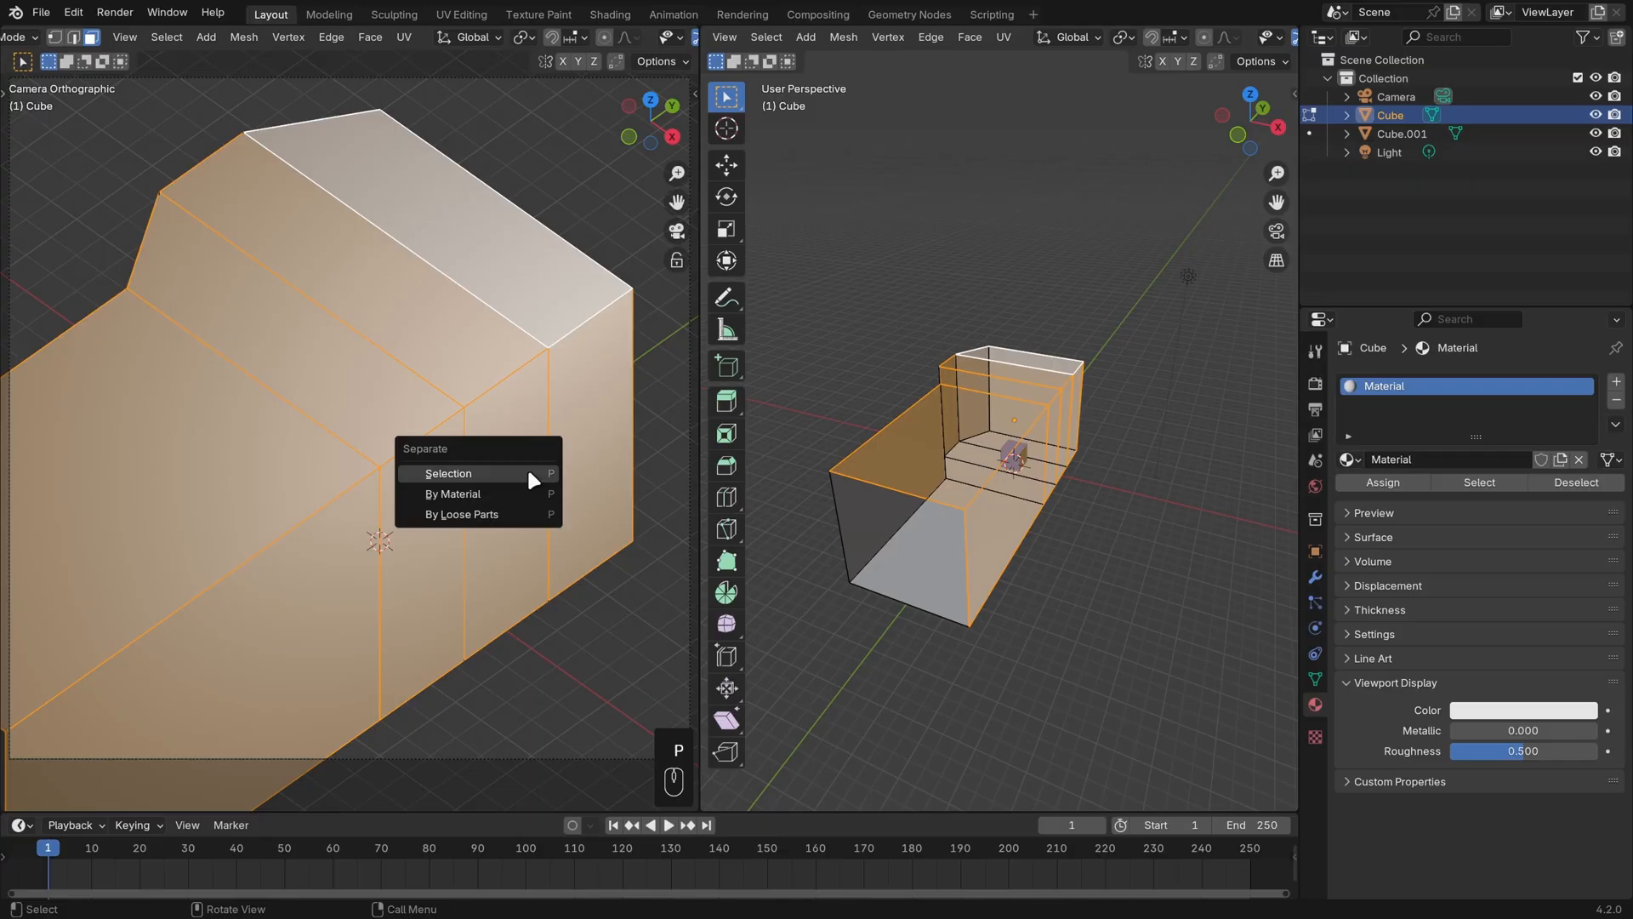
{"action": "left_click", "coordinate": [529, 473]}
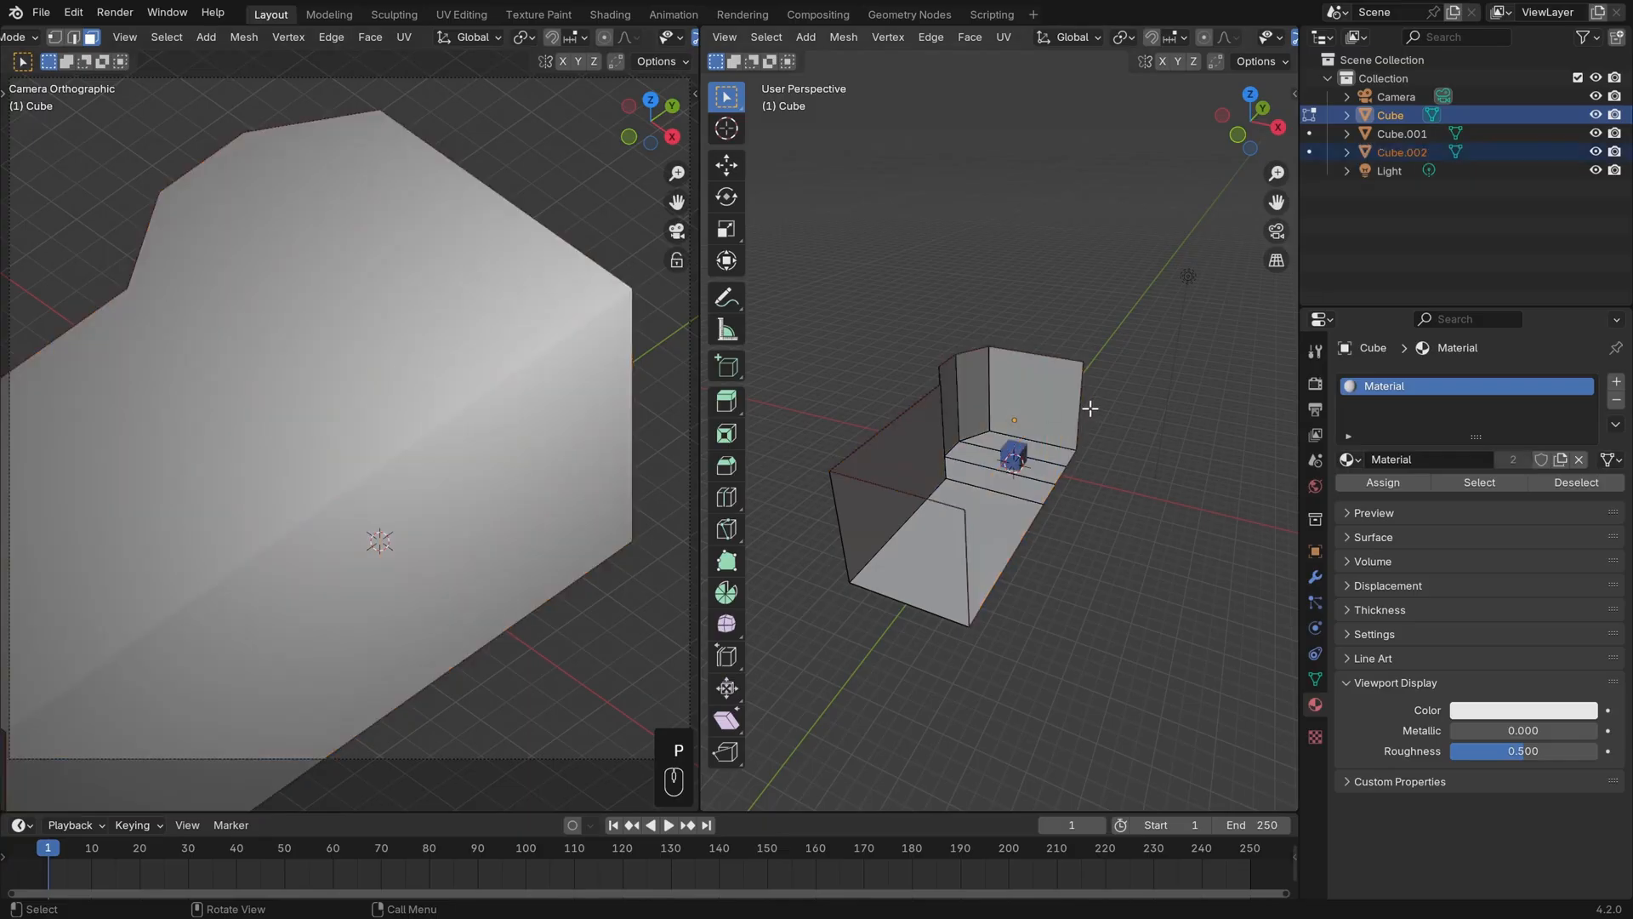
{"action": "key", "text": "Tab"}
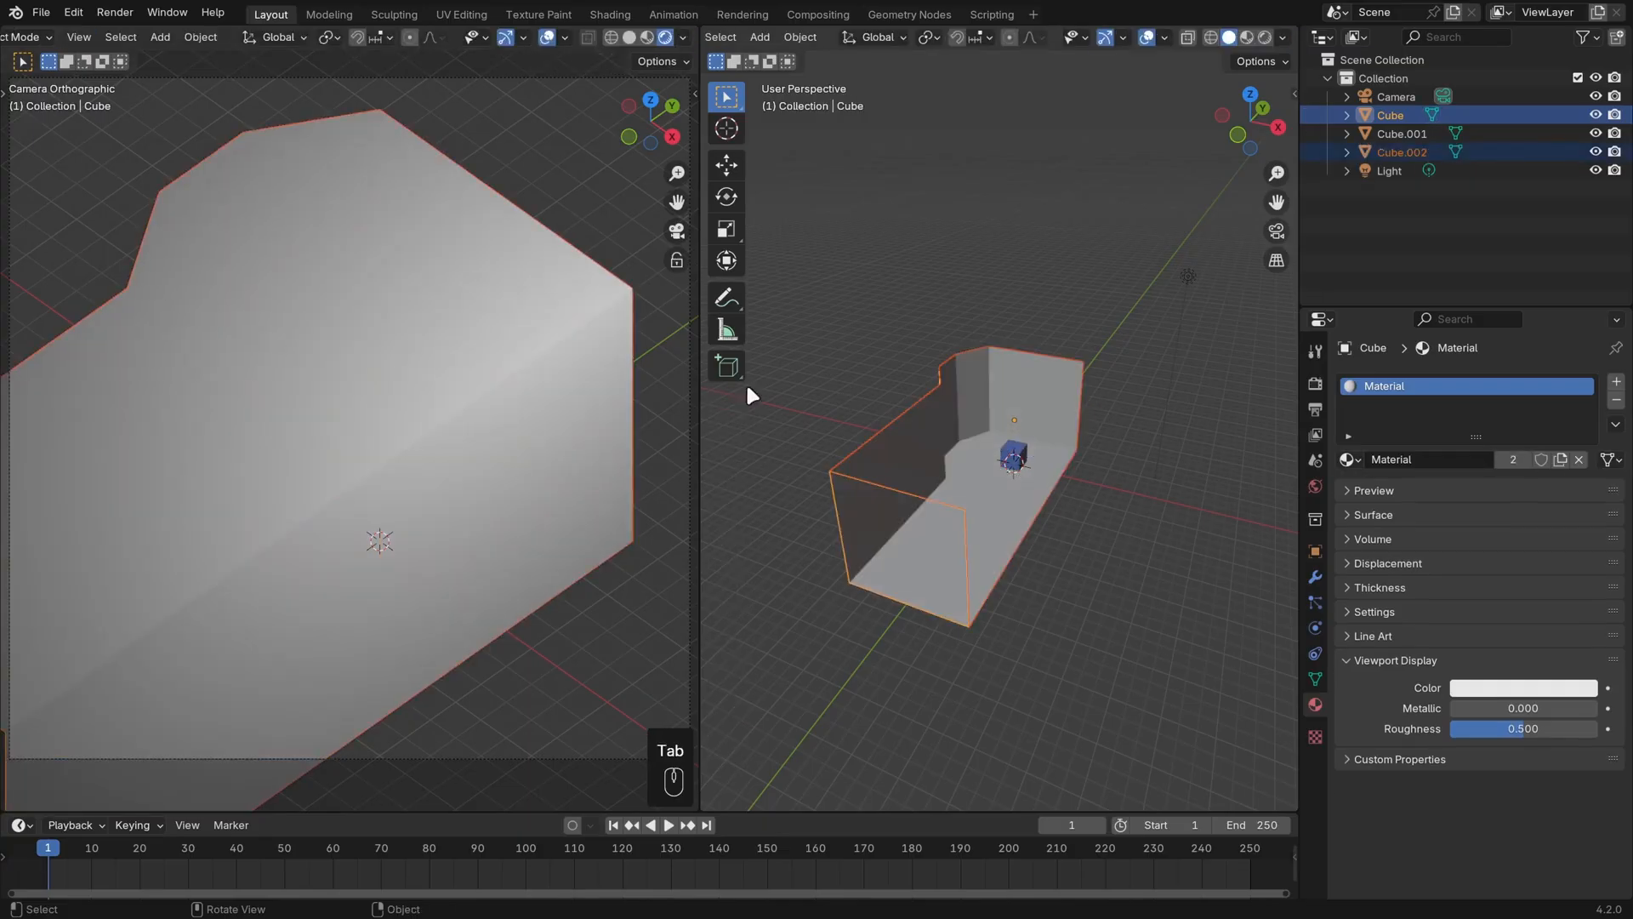
Step: Rename the remaining room object to Walls
{"action": "left_click", "coordinate": [900, 417]}
{"action": "double_click", "coordinate": [1403, 115]}
{"action": "type", "text": "Wa"}
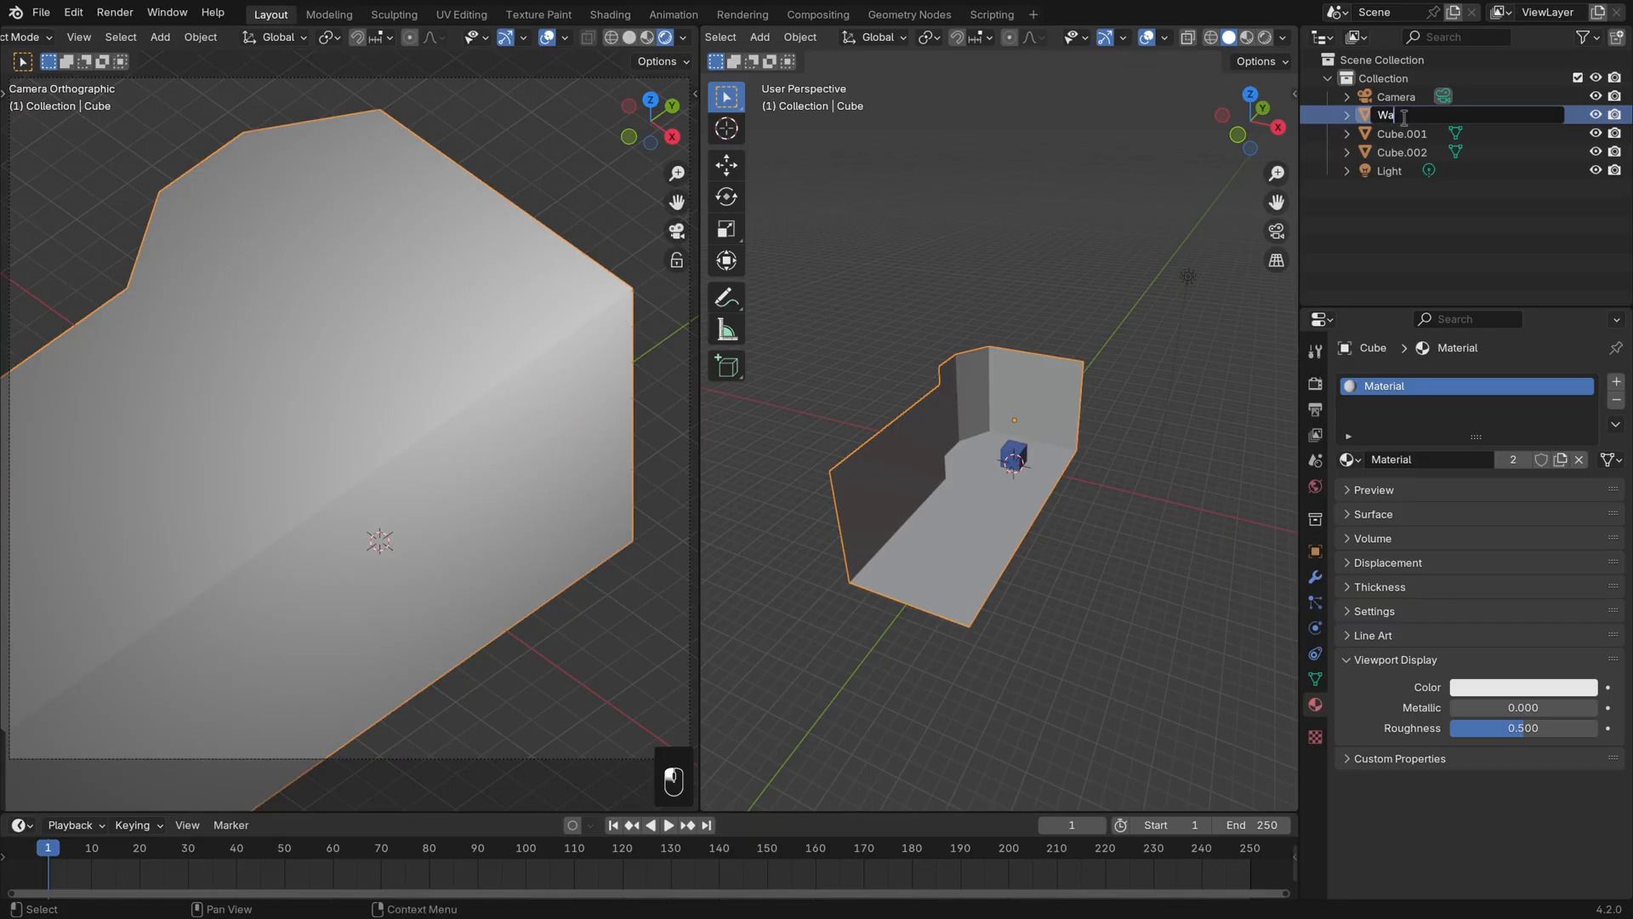
{"action": "type", "text": "lls"}
{"action": "key", "text": "Return"}
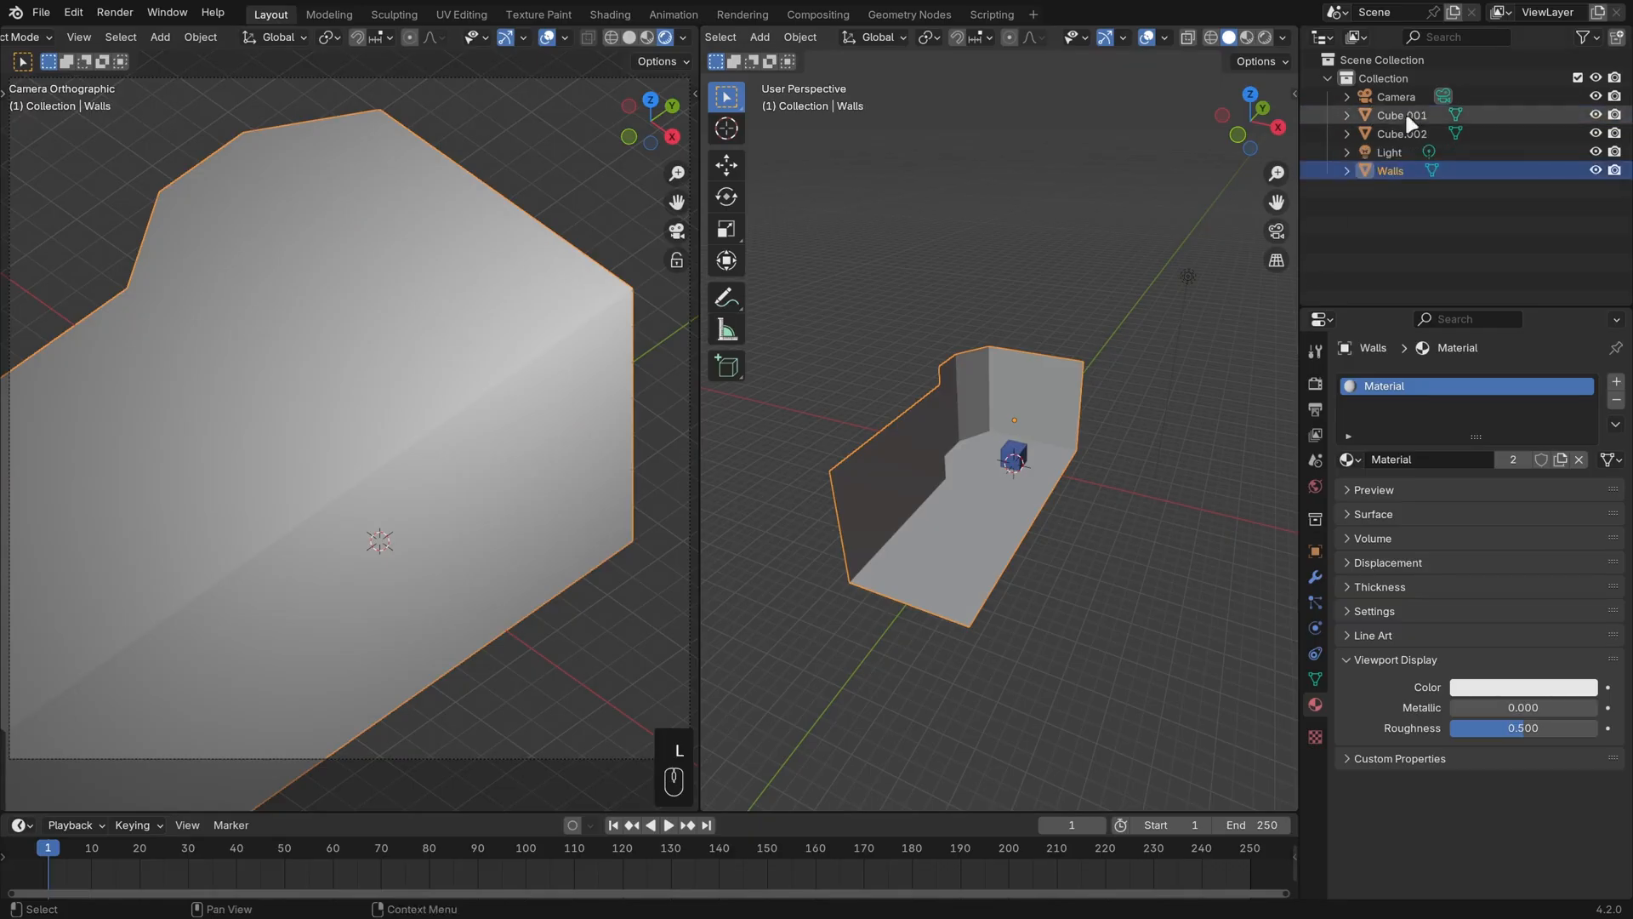
Step: Rename the separated object Cube.002 to Walls Front
{"action": "left_click", "coordinate": [1412, 114]}
{"action": "left_click", "coordinate": [1411, 127]}
{"action": "double_click", "coordinate": [1411, 127]}
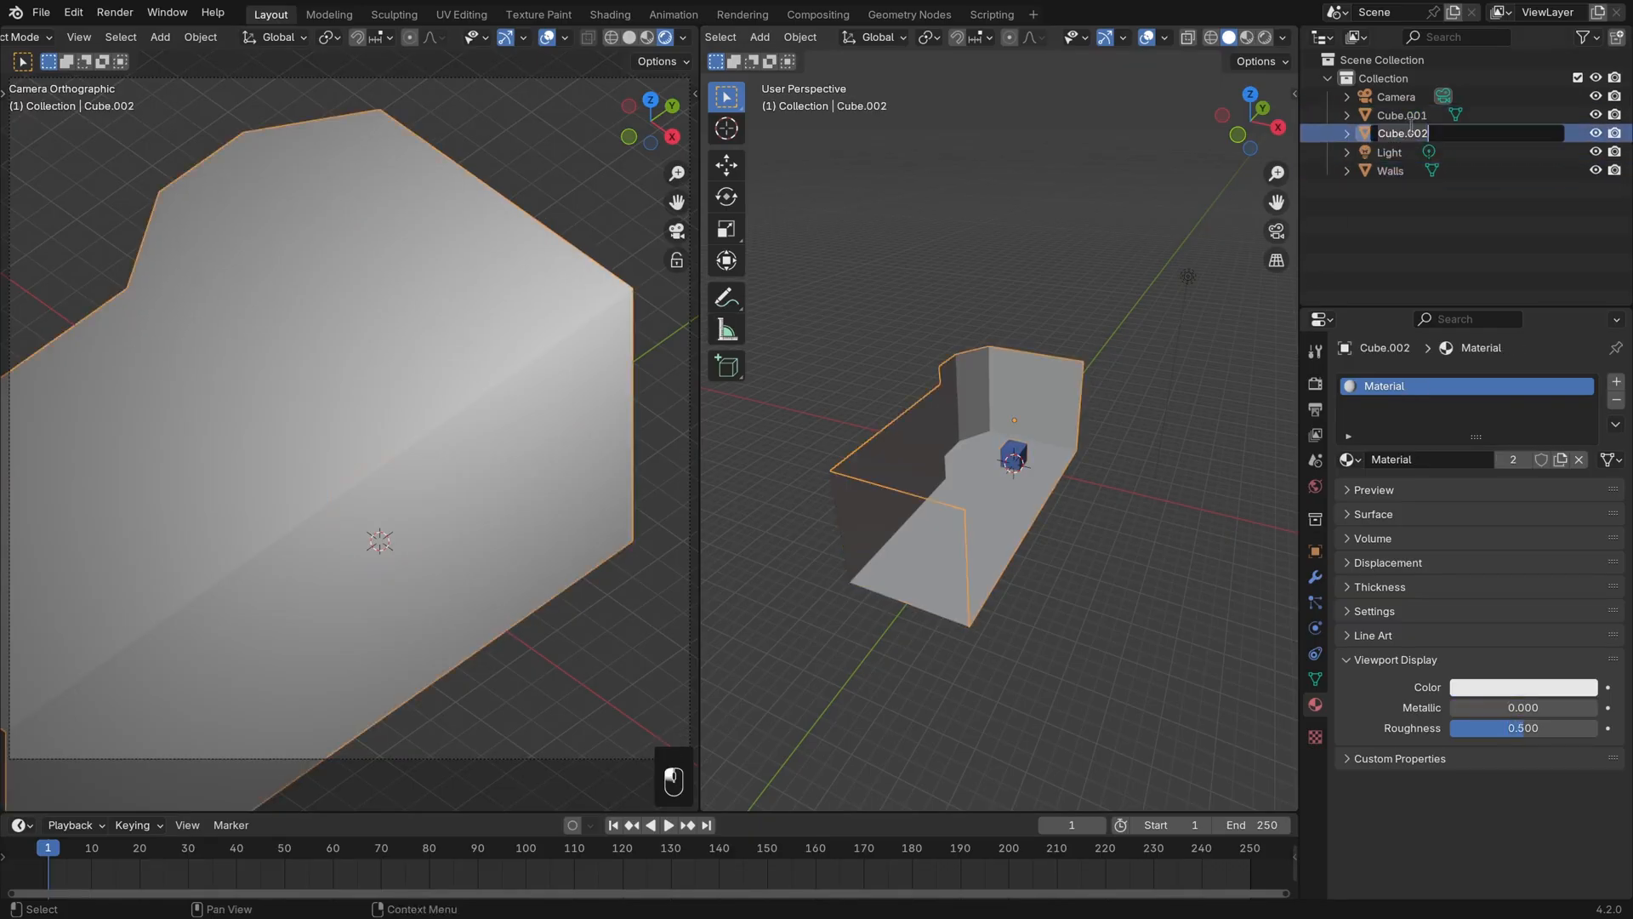
{"action": "type", "text": "Walls Front"}
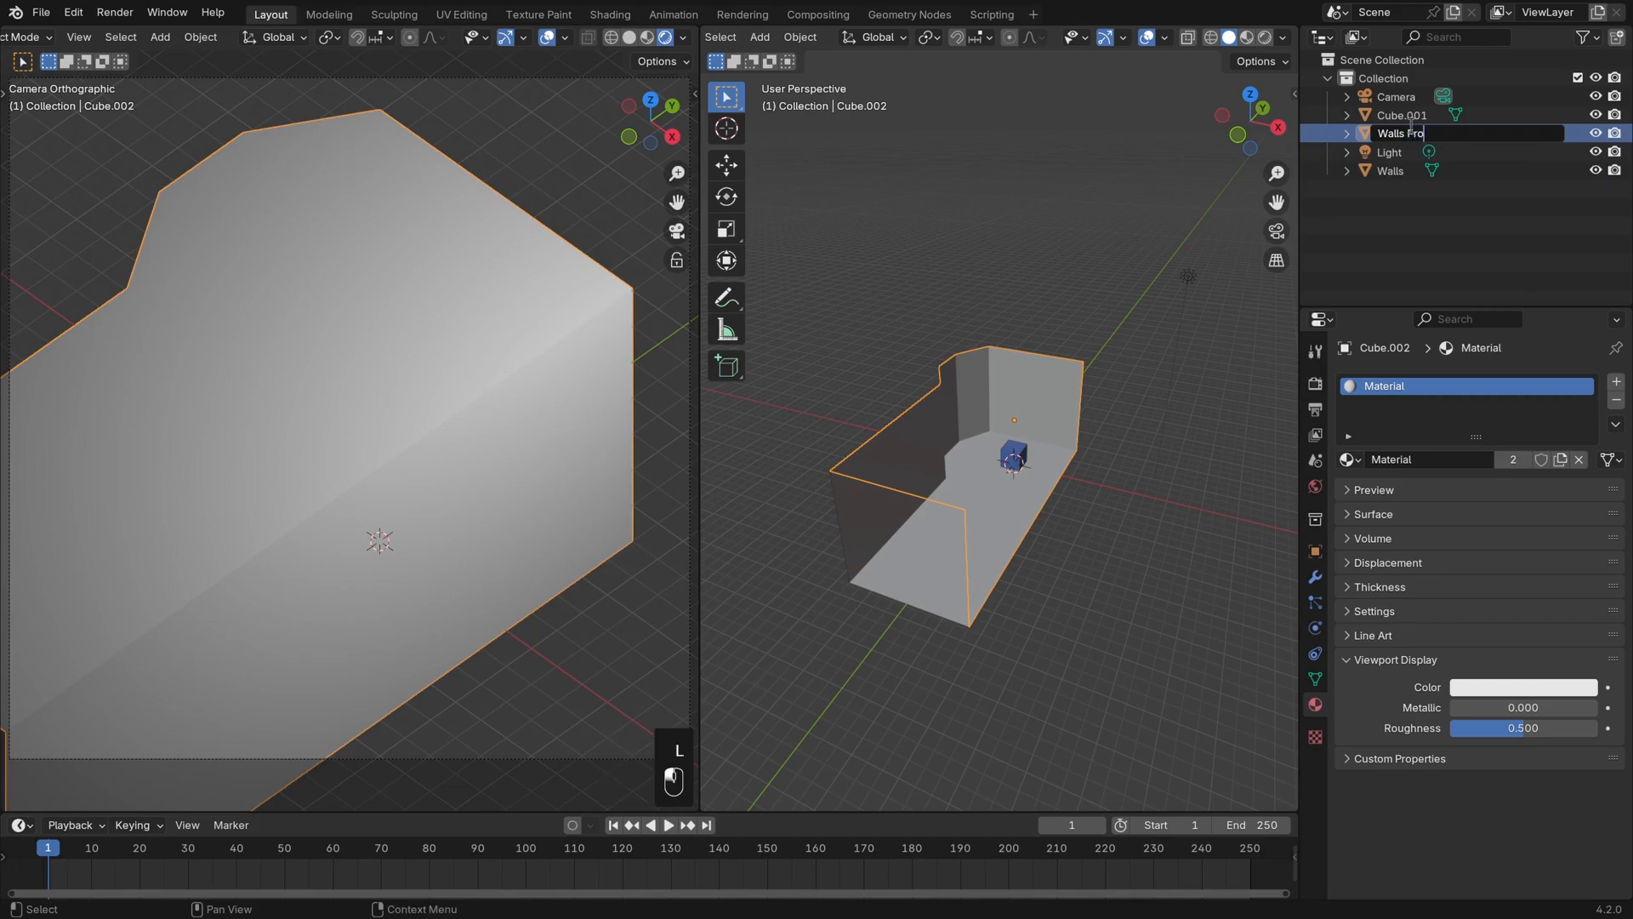
{"action": "key", "text": "Return"}
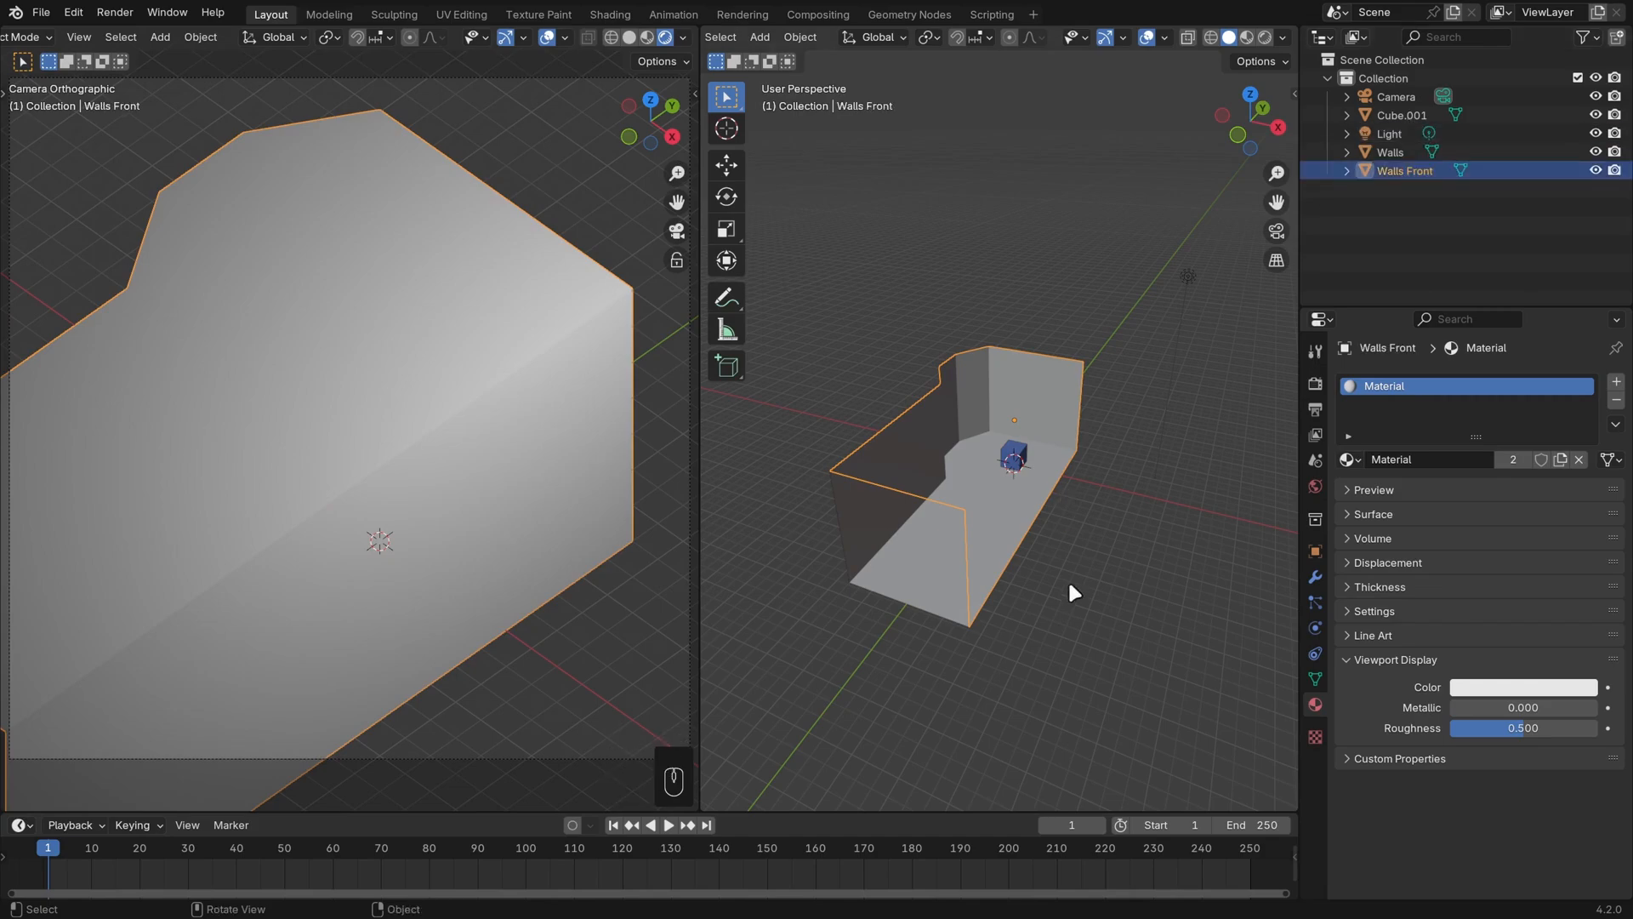
Step: Hide the Walls Front object in the viewport and disable it in renders
{"action": "middle_click_drag", "start_coordinate": [1146, 563], "coordinate": [1109, 574]}
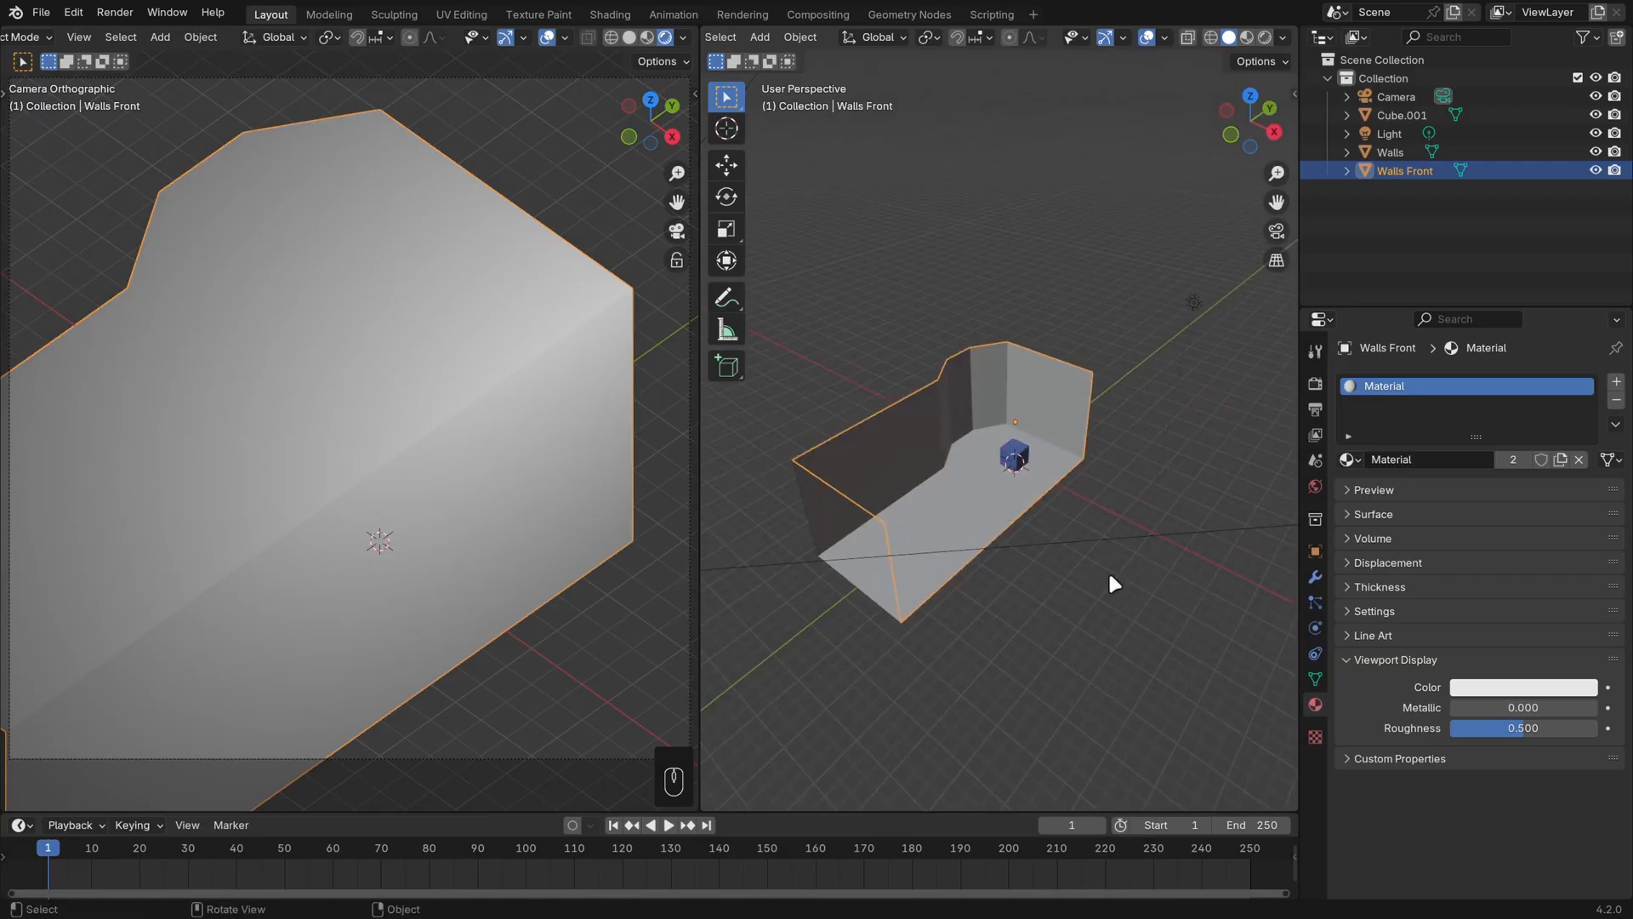
{"action": "left_click", "coordinate": [1595, 173]}
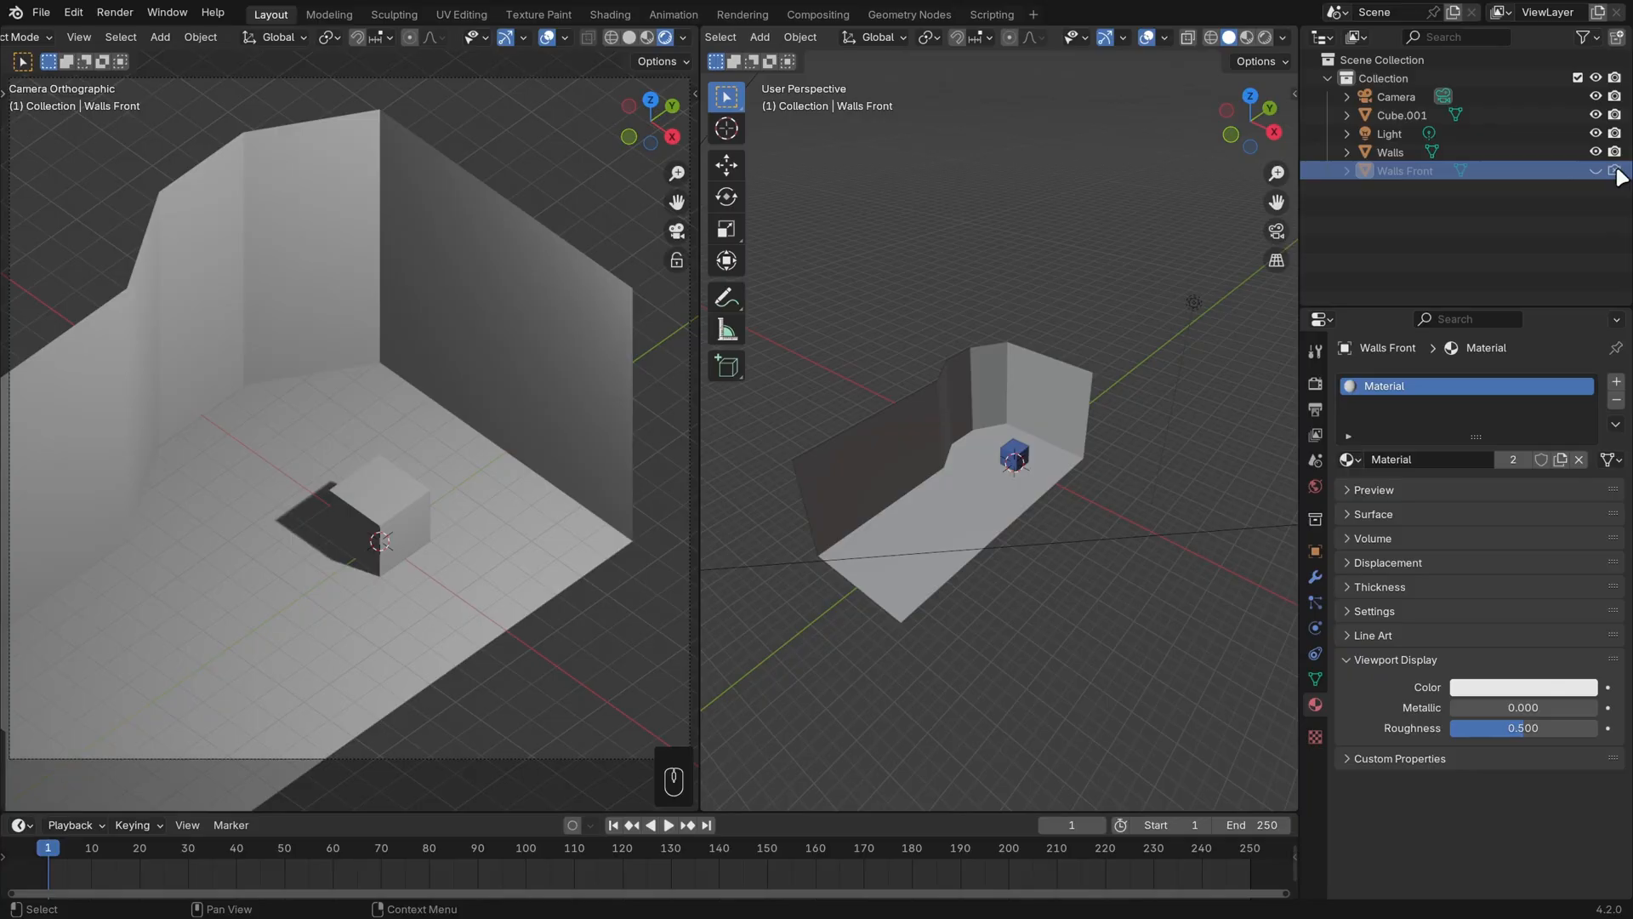
{"action": "left_click", "coordinate": [1615, 171]}
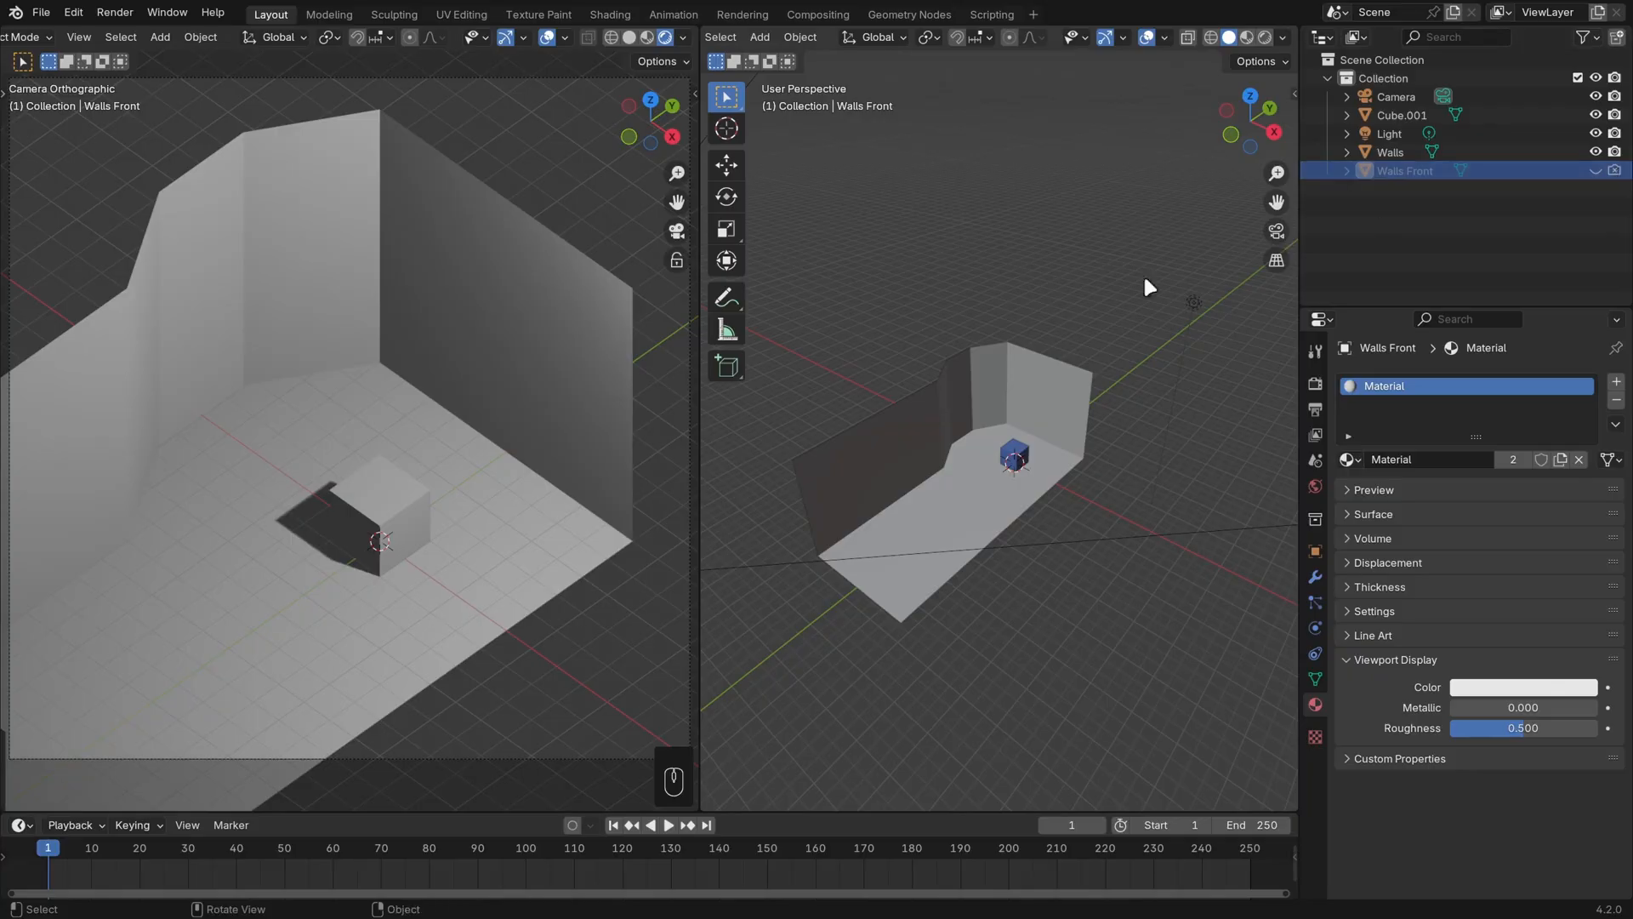
Step: Inset the three angled bay wall faces of the Walls object individually by about 6 inches
{"action": "left_click", "coordinate": [1046, 382]}
{"action": "middle_click_drag", "start_coordinate": [1027, 401], "coordinate": [795, 451]}
{"action": "key", "text": "Tab"}
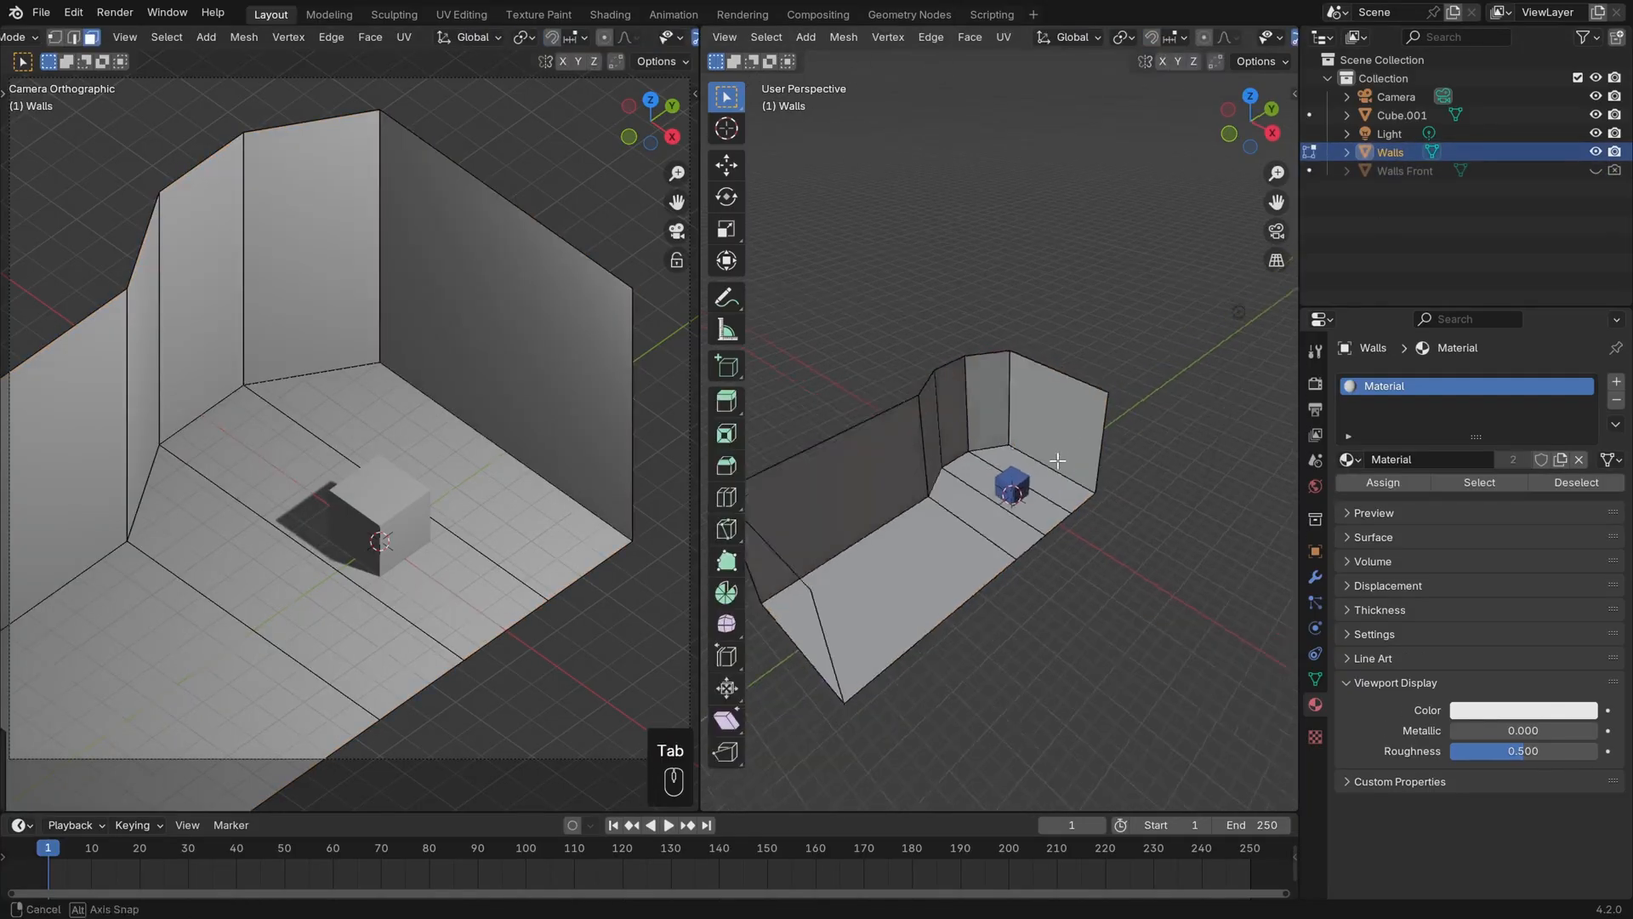
{"action": "middle_click_drag", "start_coordinate": [1021, 450], "coordinate": [980, 501], "text": "shift"}
{"action": "left_click", "coordinate": [897, 486]}
{"action": "left_click", "coordinate": [962, 449], "text": "shift"}
{"action": "left_click", "coordinate": [1039, 445], "text": "shift"}
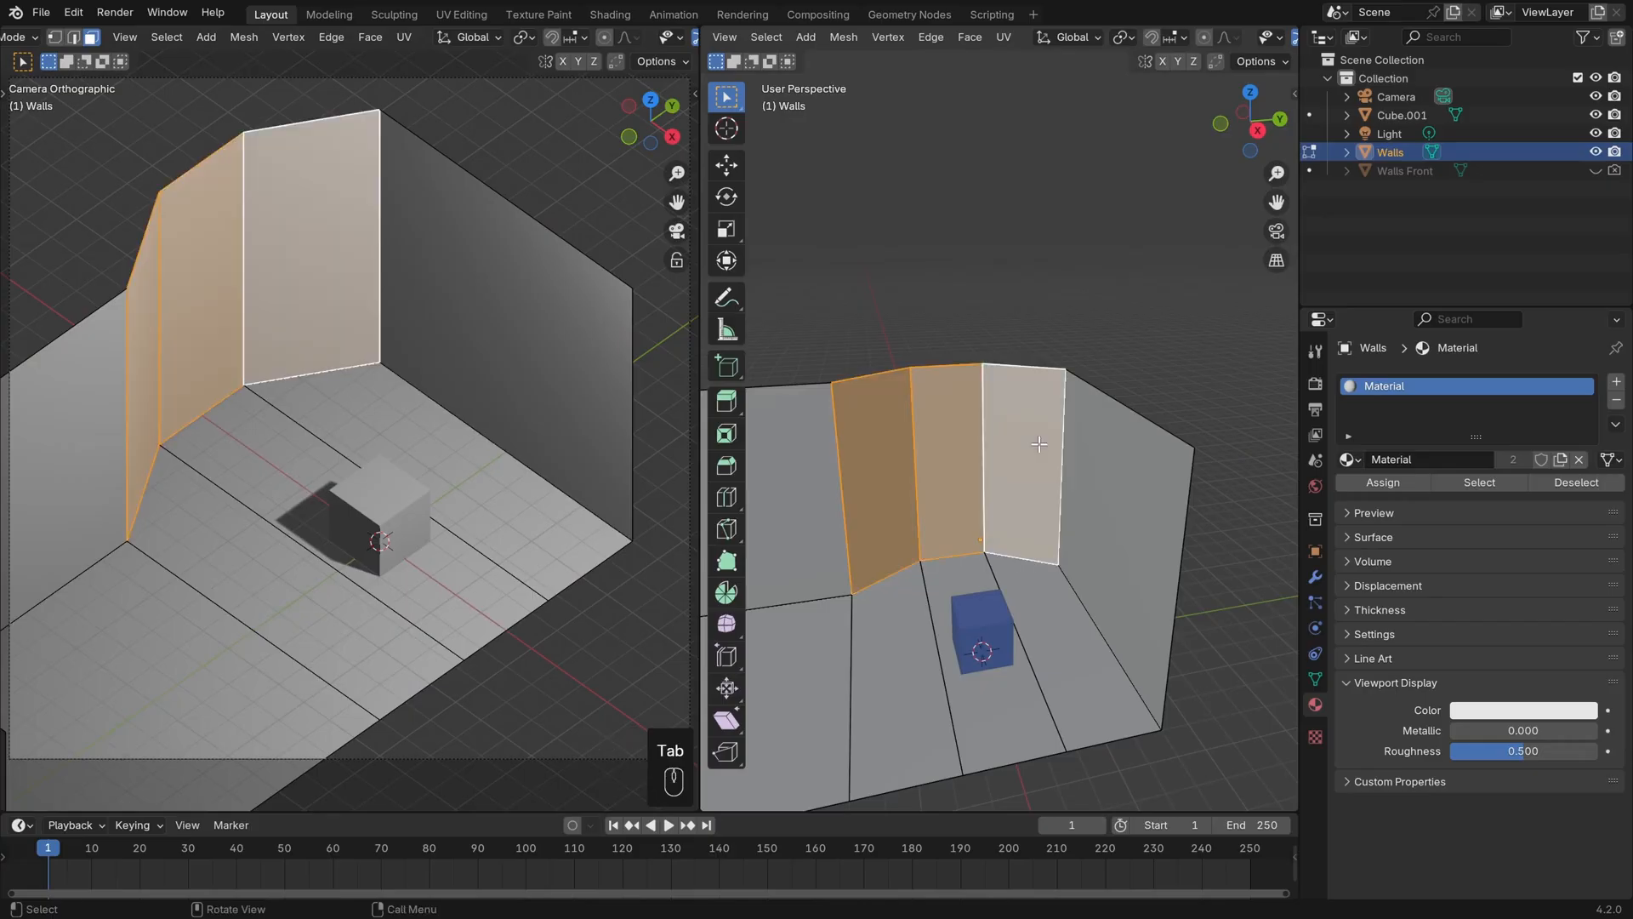
{"action": "key", "text": "i"}
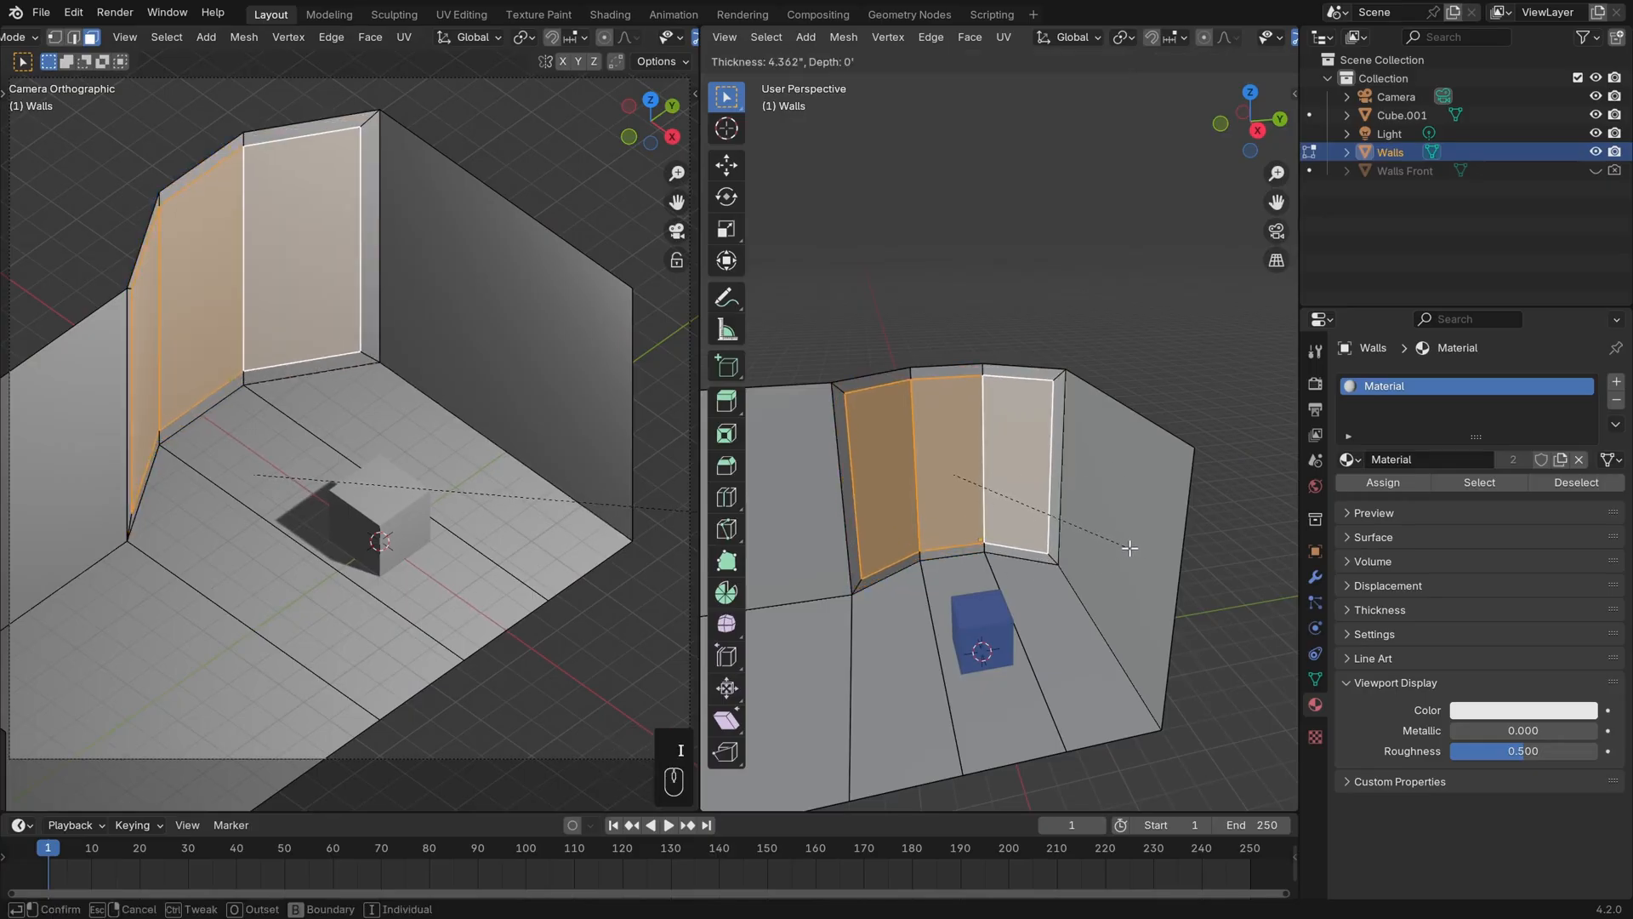
{"action": "key", "text": "i"}
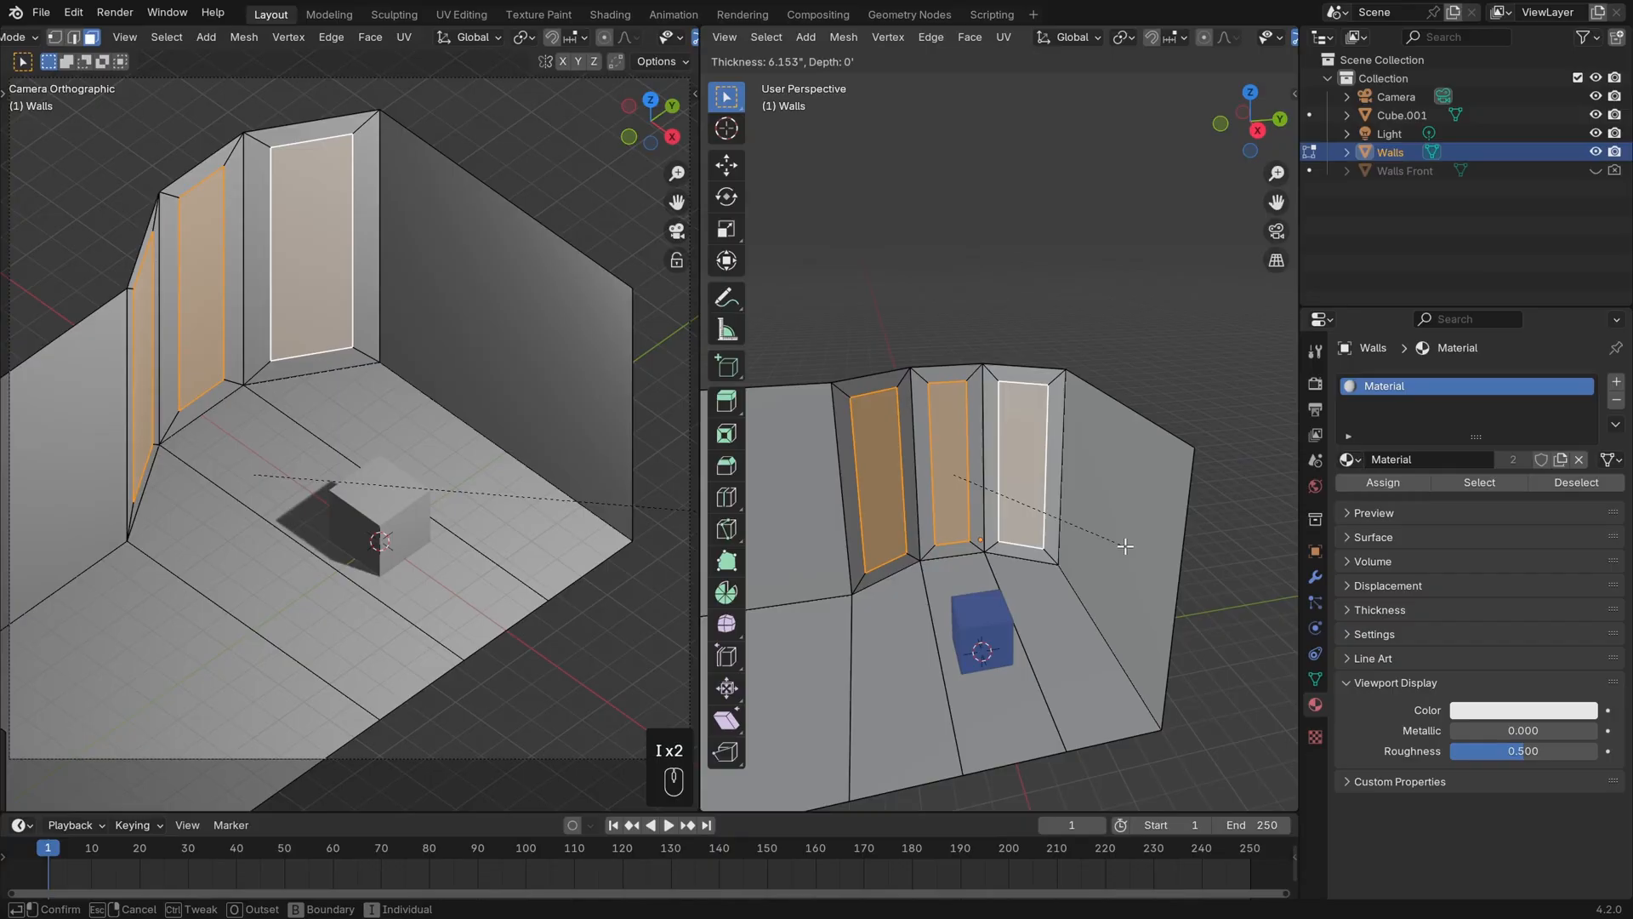
{"action": "left_click", "coordinate": [1126, 546]}
Step: Scale the three inset faces along global Z to about 0.45 and delete them to cut window openings
{"action": "key", "text": "s"}
{"action": "key", "text": "z"}
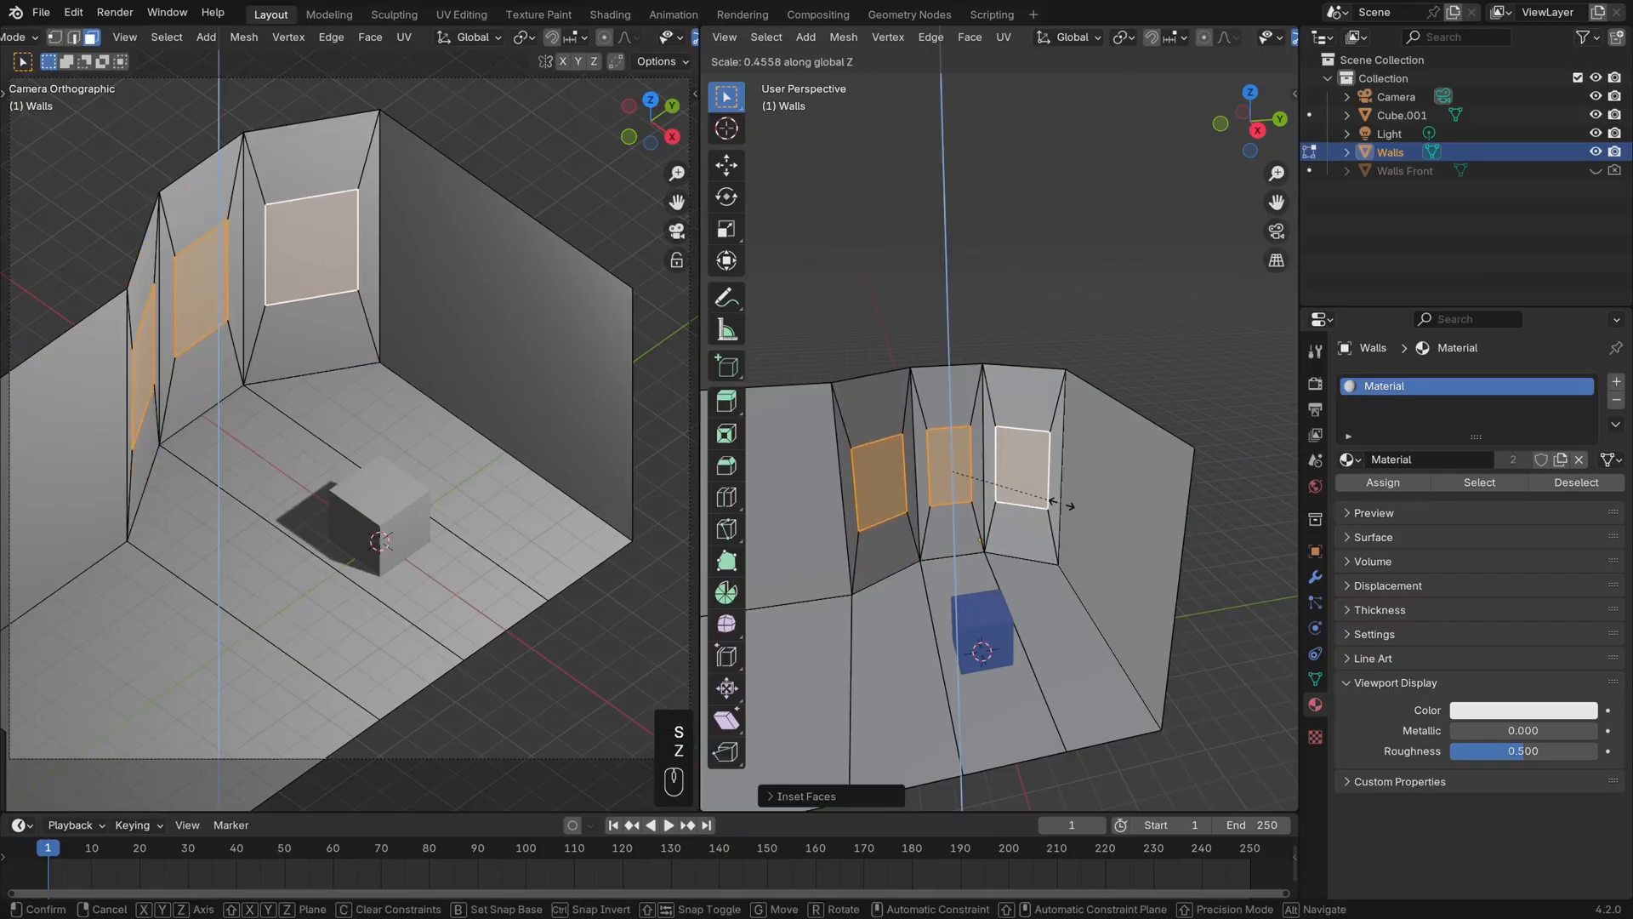
{"action": "left_click", "coordinate": [1120, 501]}
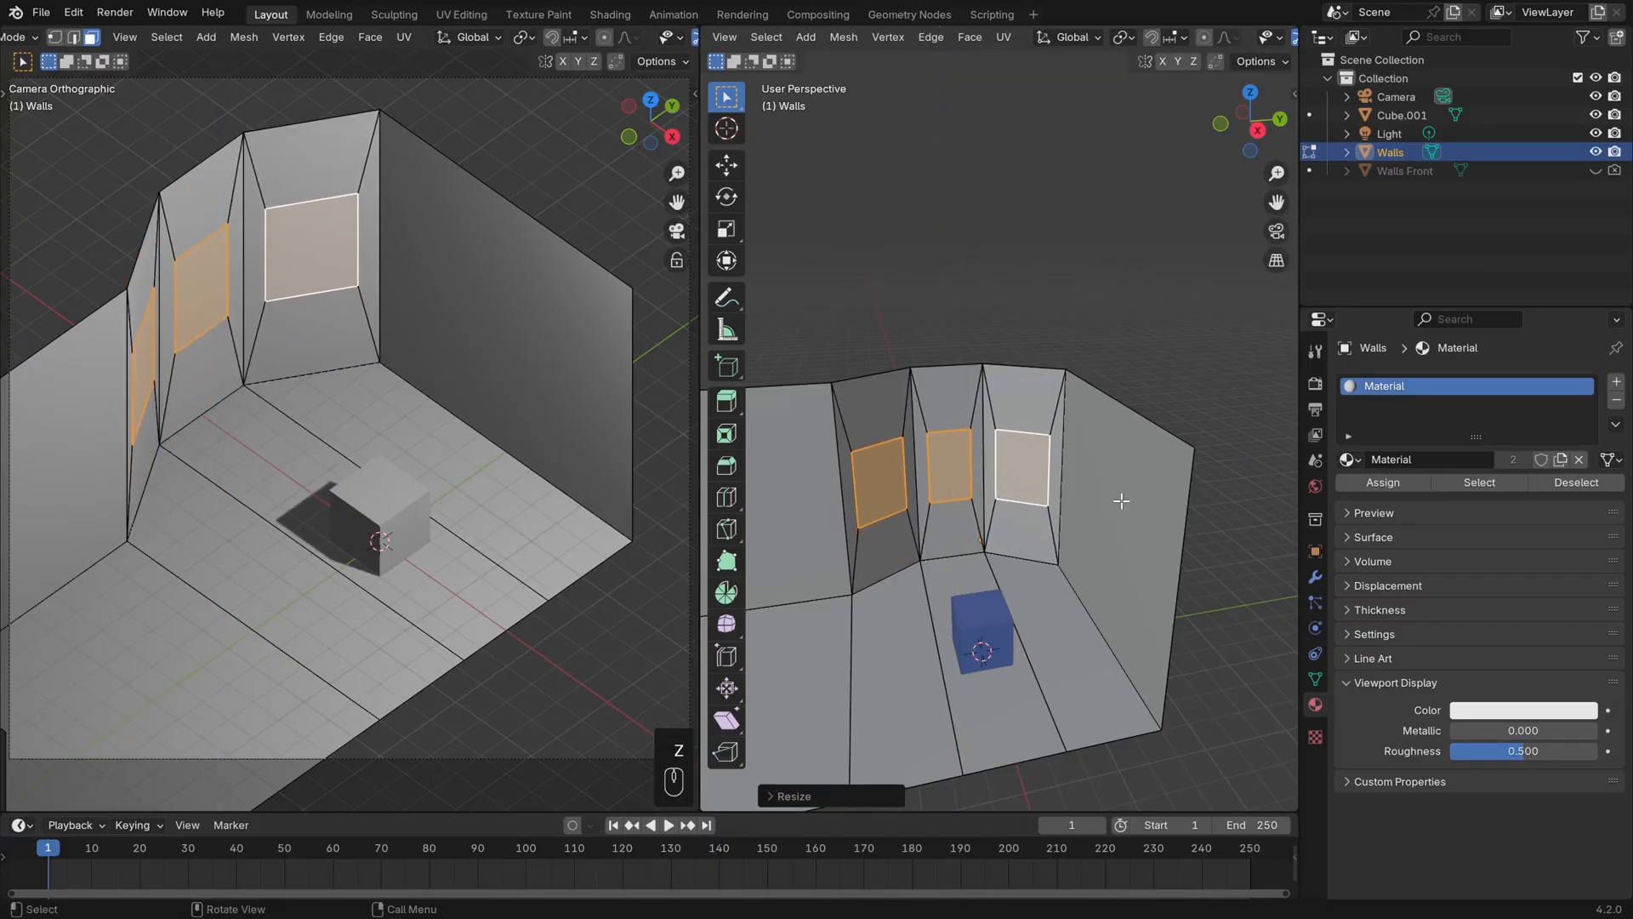
{"action": "key", "text": "x"}
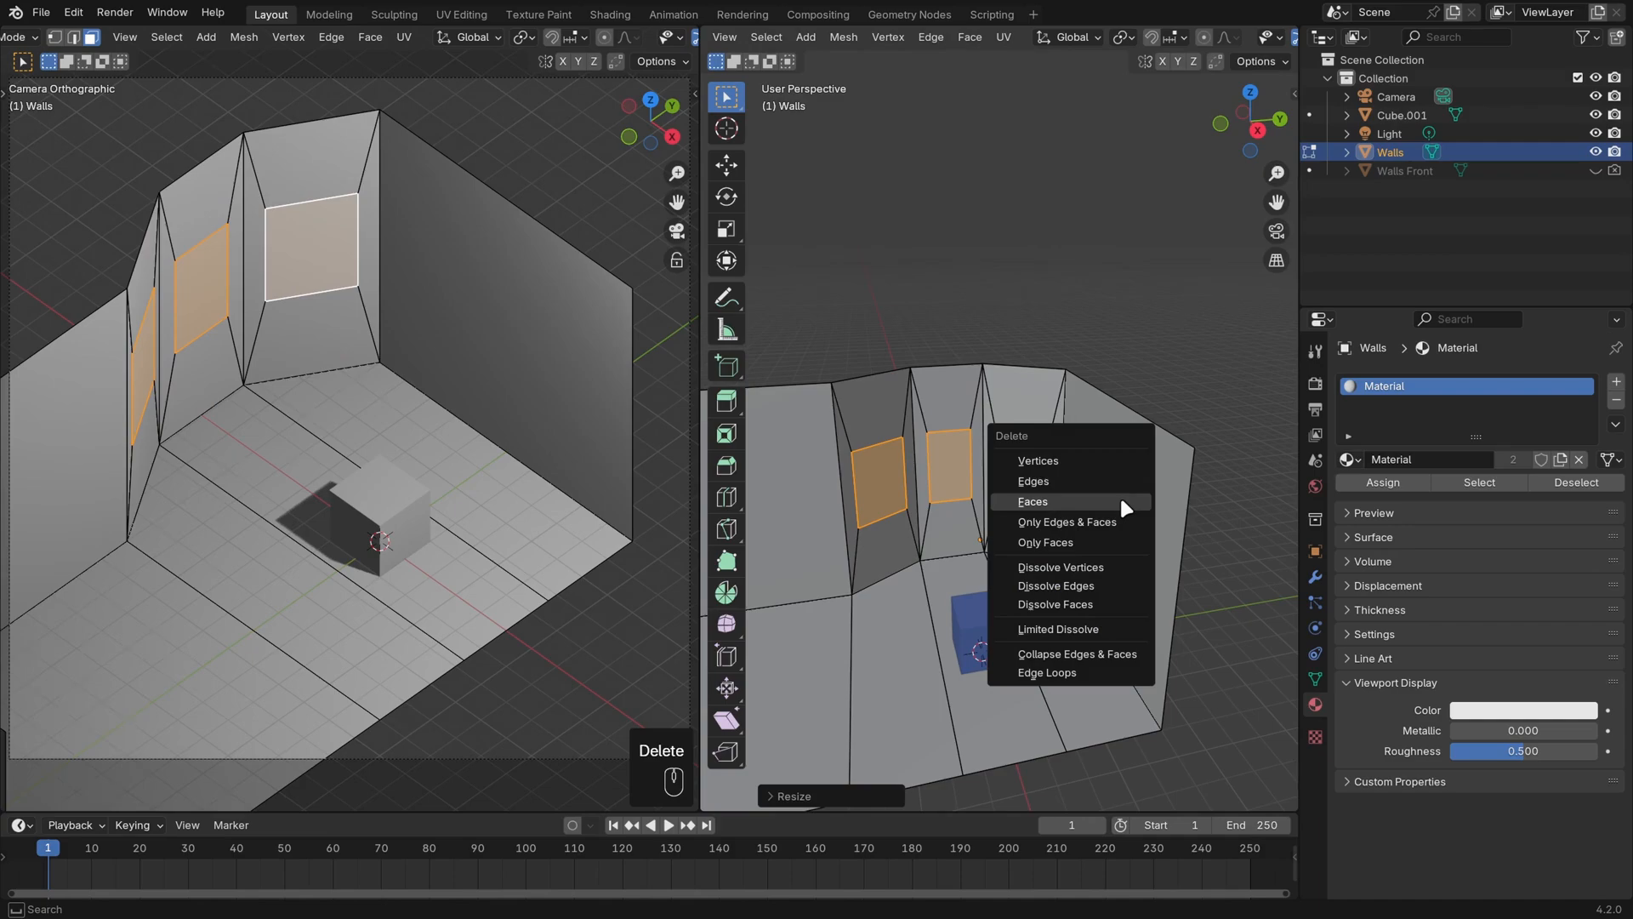
{"action": "left_click", "coordinate": [1121, 500]}
{"action": "key", "text": "Tab"}
{"action": "scroll", "coordinate": [942, 546], "scroll_direction": "down", "scroll_amount": 6}
{"action": "middle_click_drag", "start_coordinate": [943, 546], "coordinate": [1087, 480]}
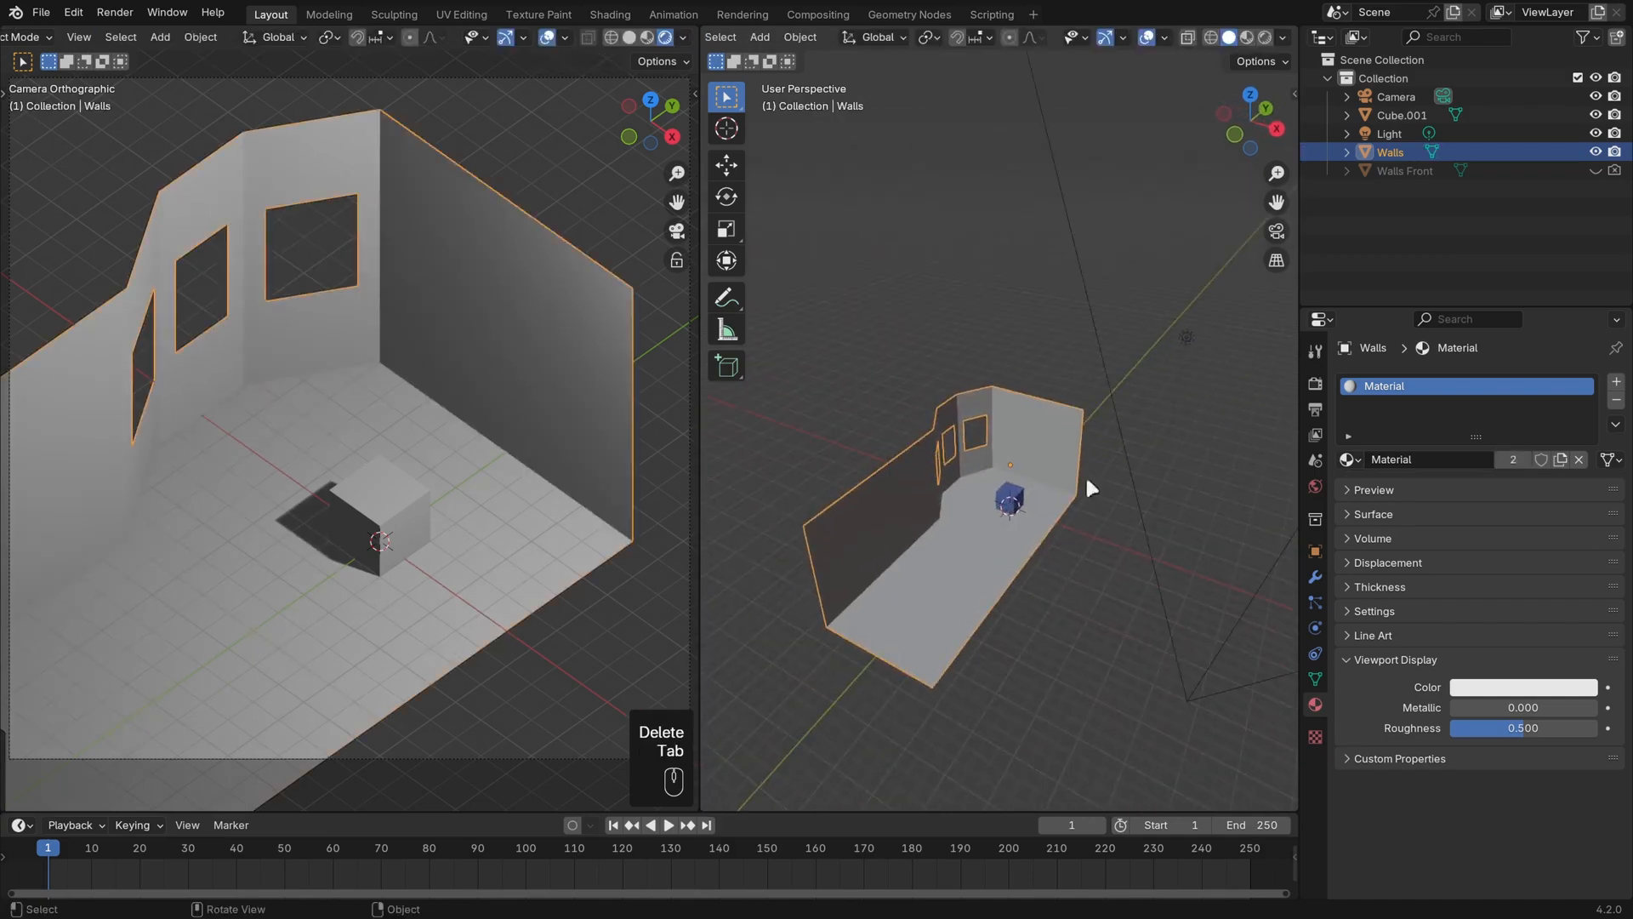
Step: Move the light outside the room, behind the bay windows, so it shines in through the openings
{"action": "left_click", "coordinate": [1187, 337]}
{"action": "middle_click_drag", "start_coordinate": [1167, 411], "coordinate": [1131, 429]}
{"action": "key", "text": "g"}
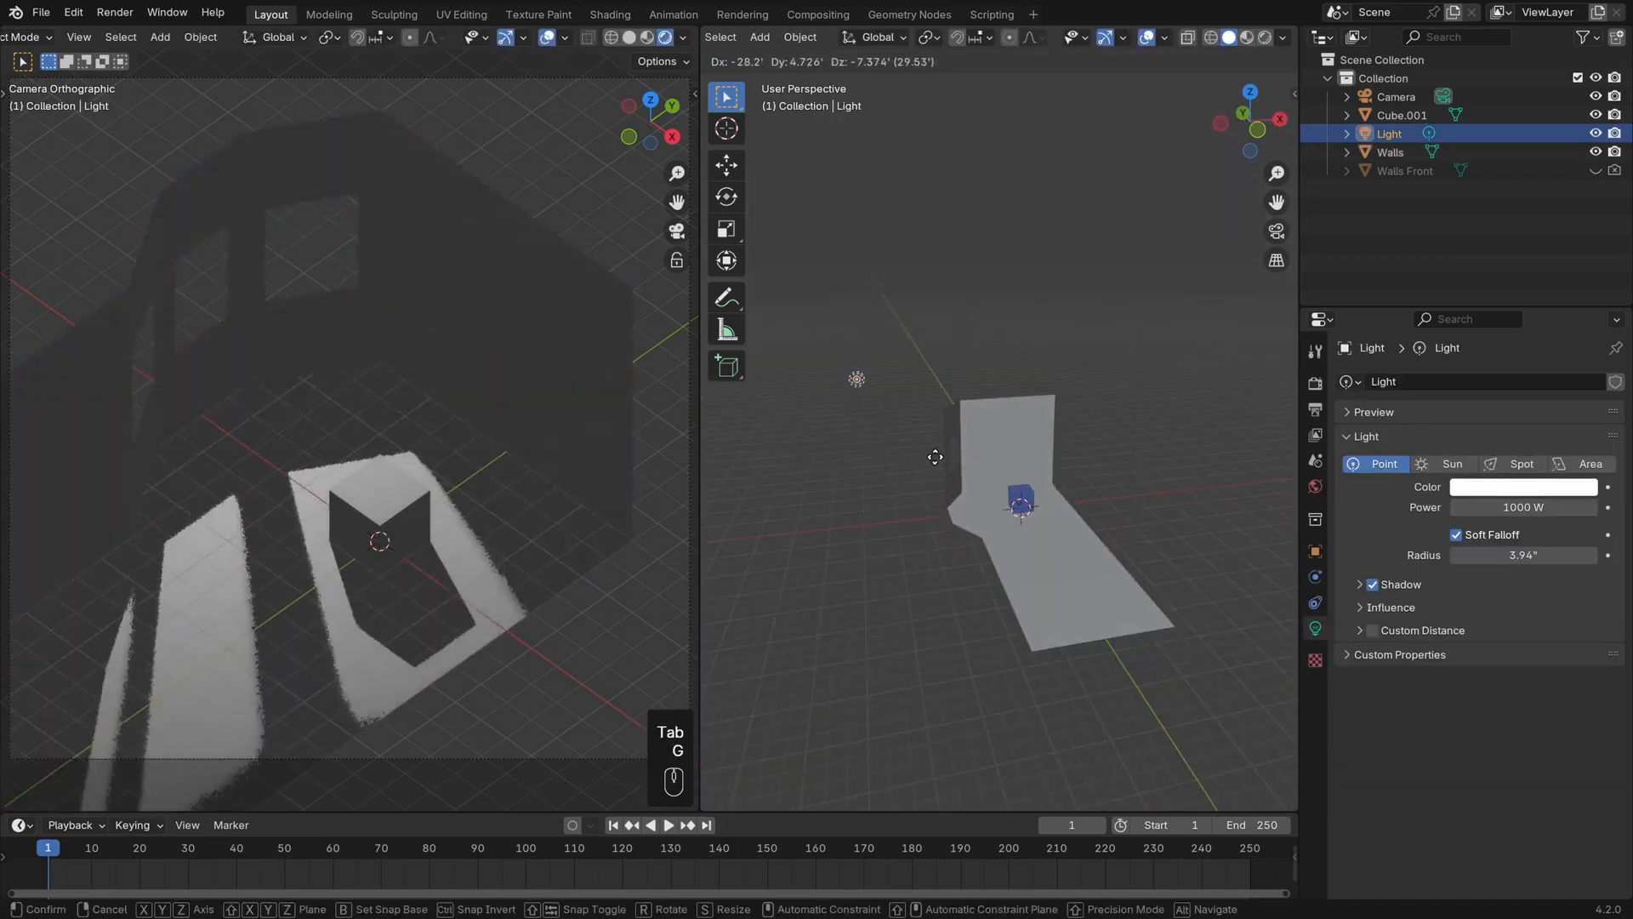
{"action": "left_click", "coordinate": [939, 456]}
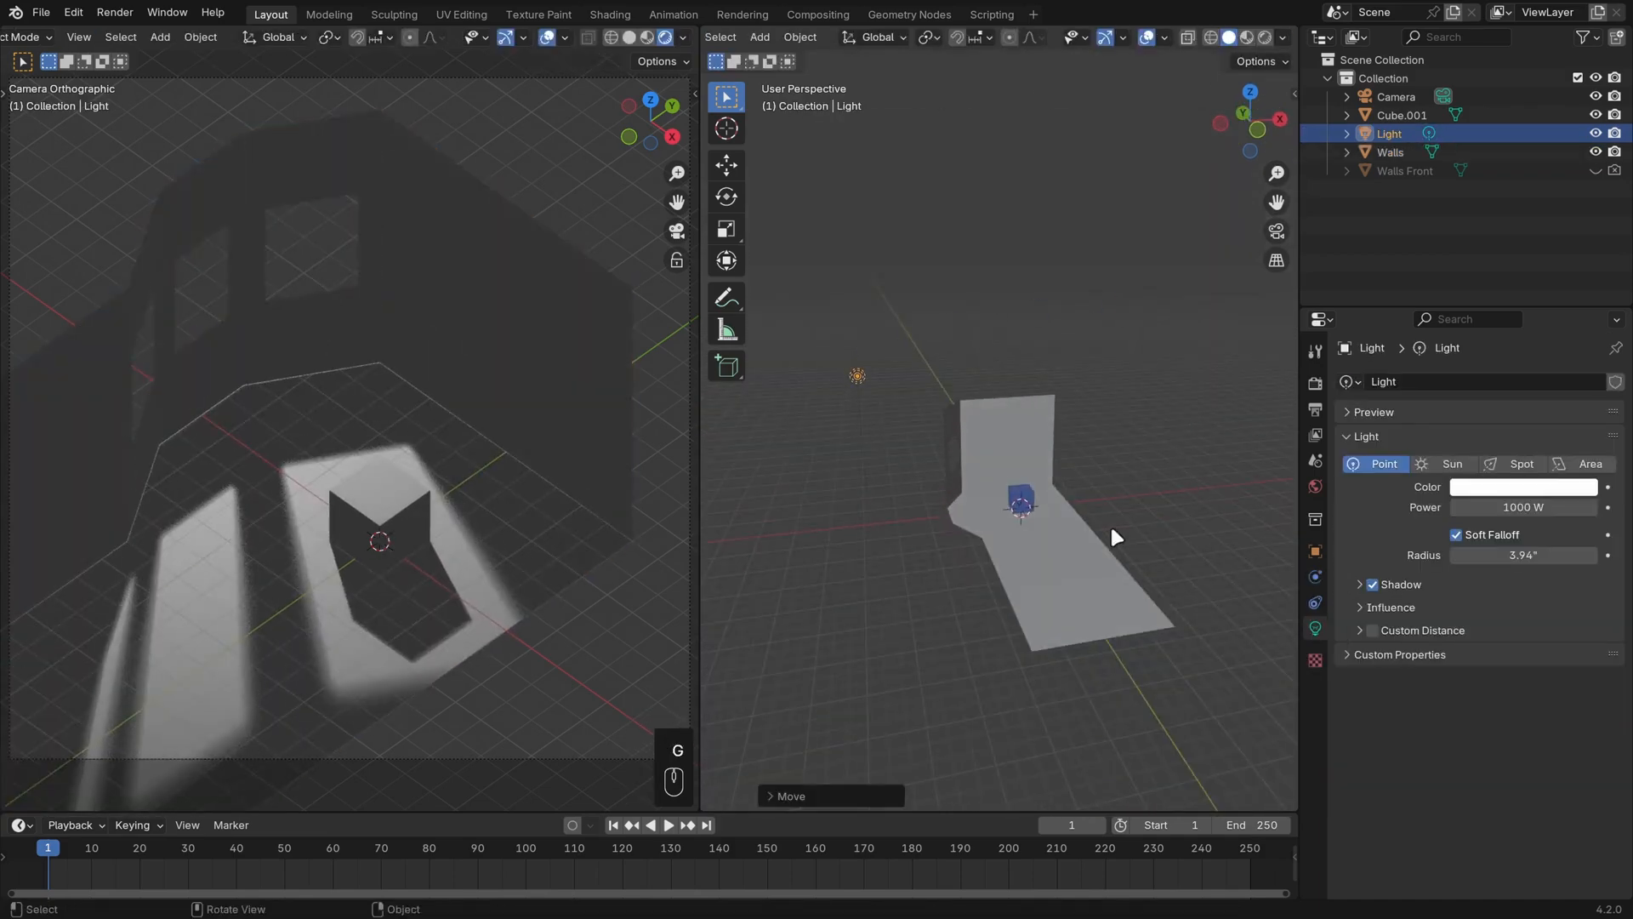
Step: Change the light to a Sun with a strength of 10
{"action": "left_click", "coordinate": [1446, 464]}
{"action": "left_click", "coordinate": [1522, 507]}
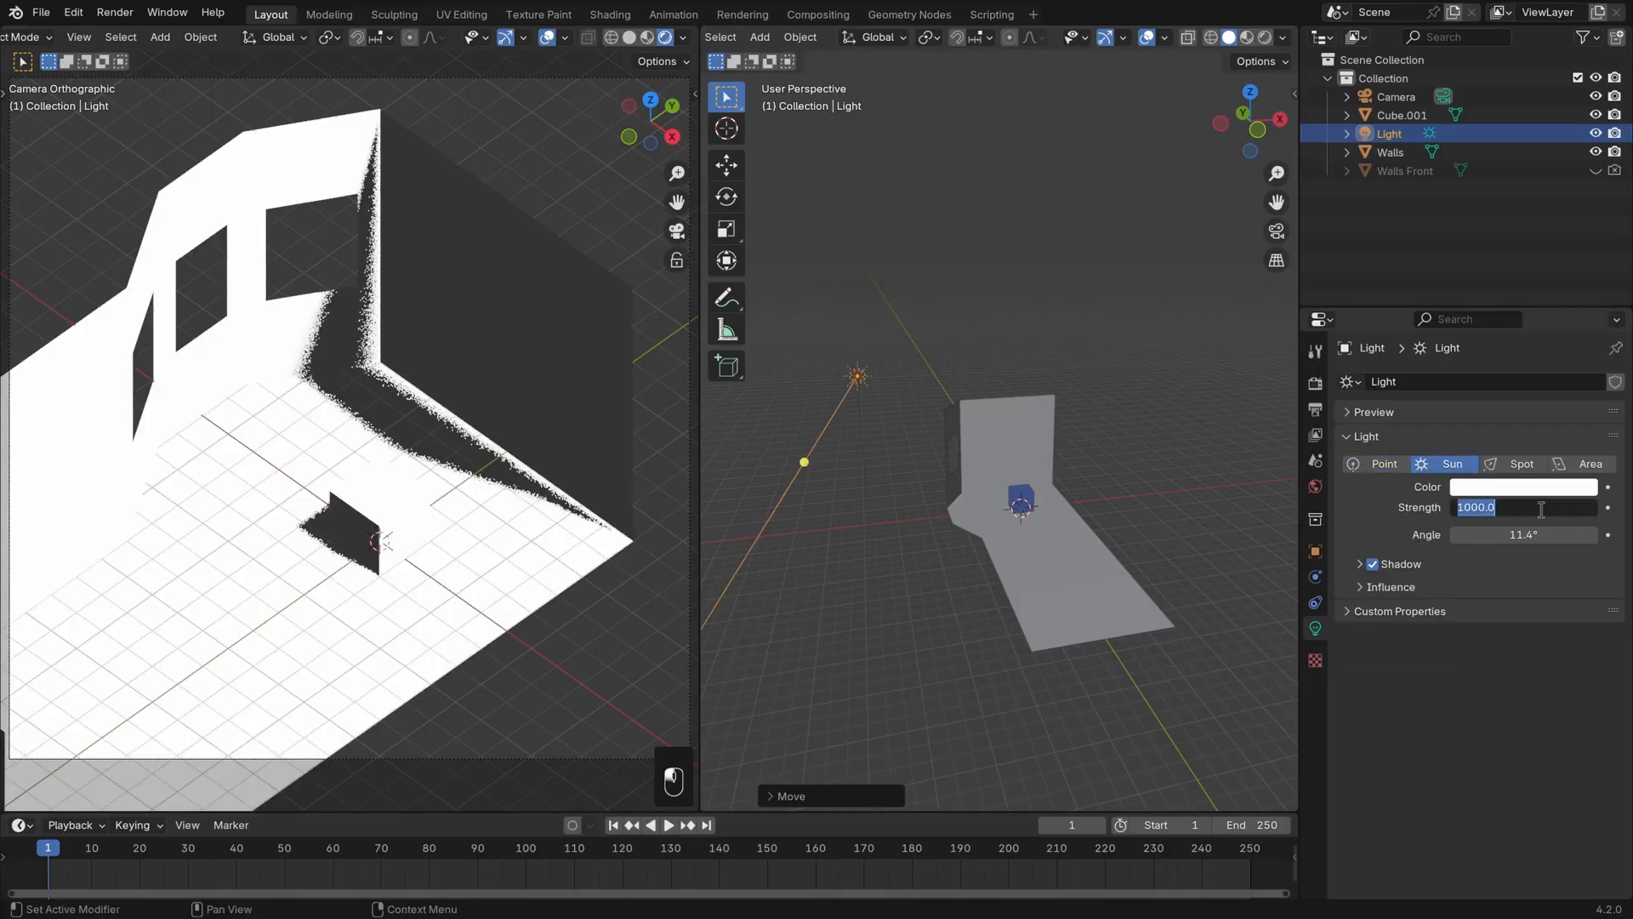
{"action": "type", "text": "10"}
{"action": "key", "text": "Return"}
Step: Move the sun beside the bay in top view and rotate it to aim through the windows into the room
{"action": "key", "text": "KP_7"}
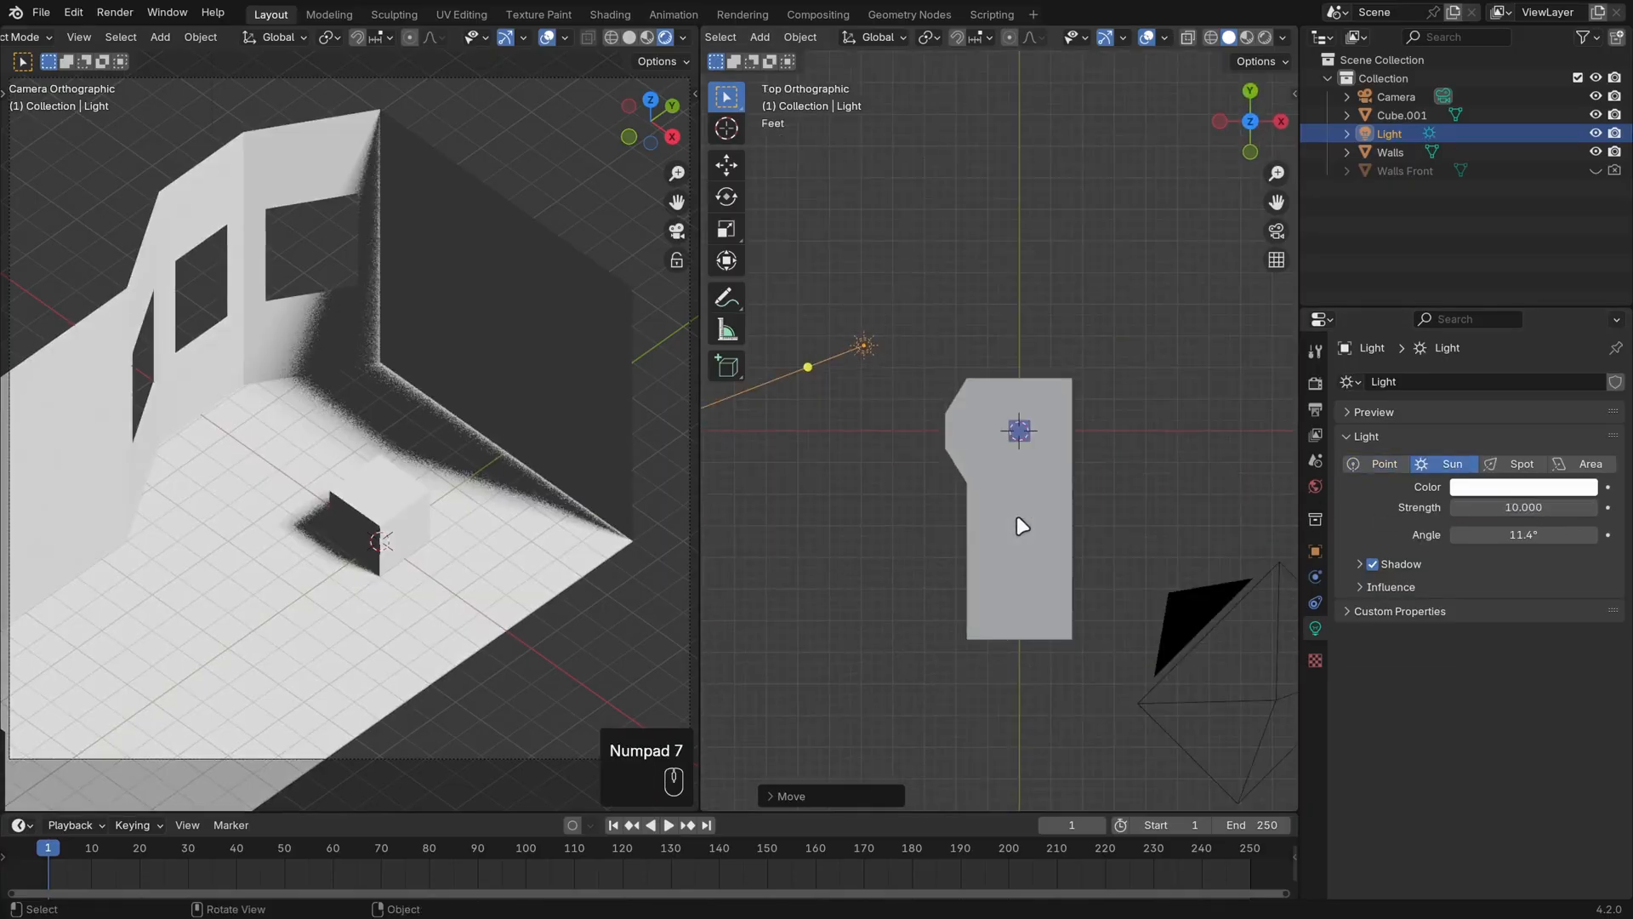
{"action": "key", "text": "r"}
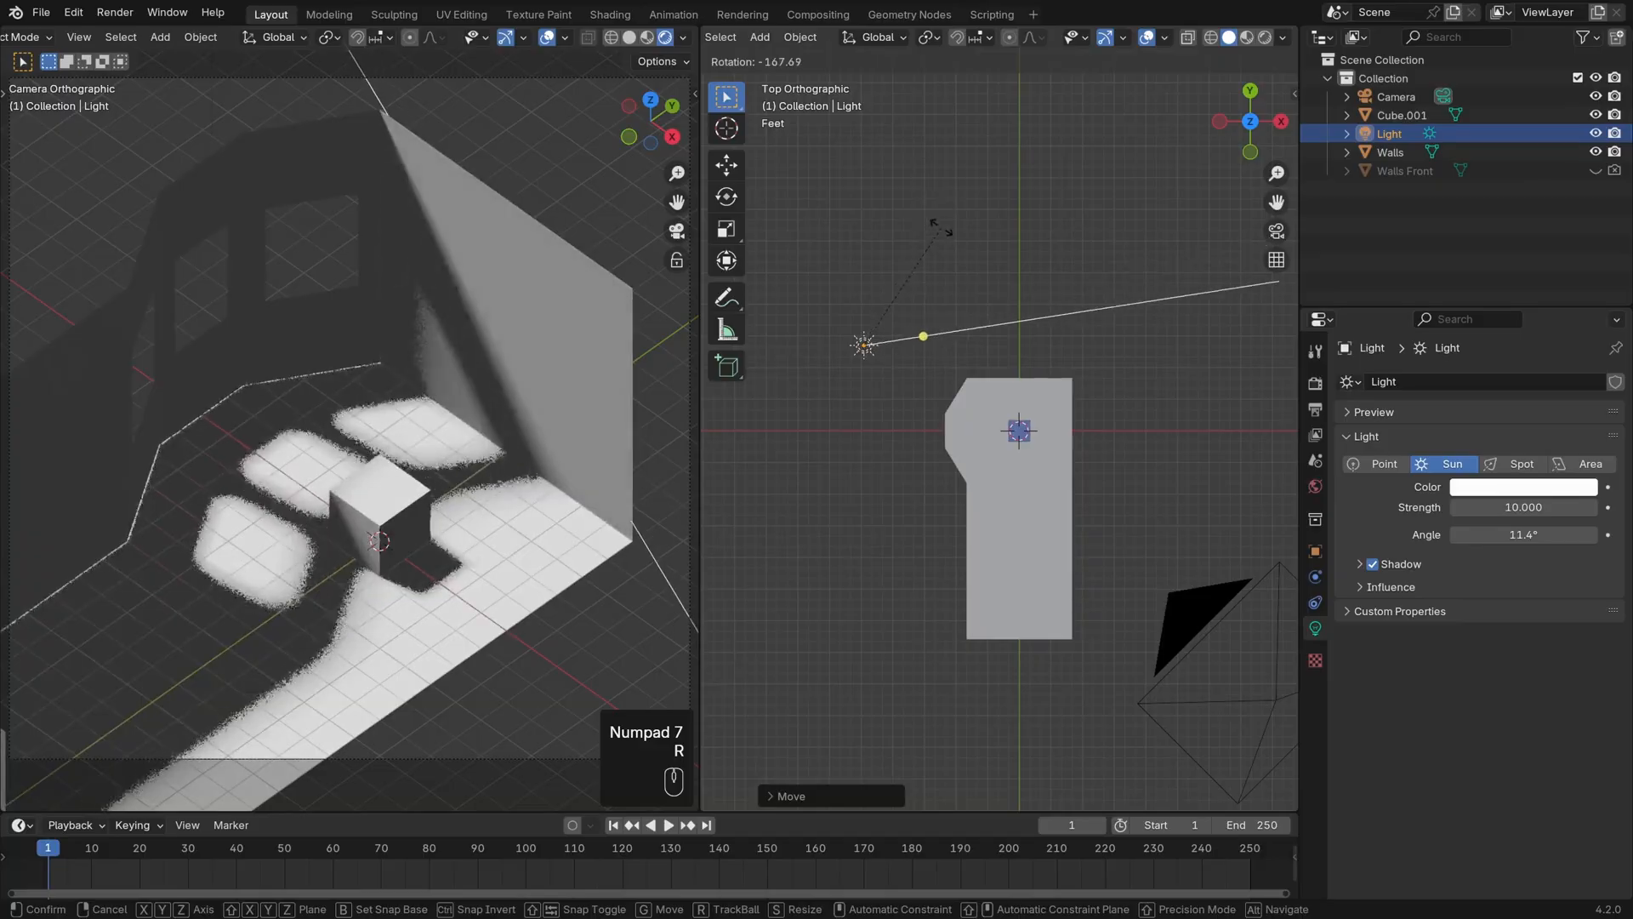
{"action": "key", "text": "g"}
{"action": "key", "text": "r"}
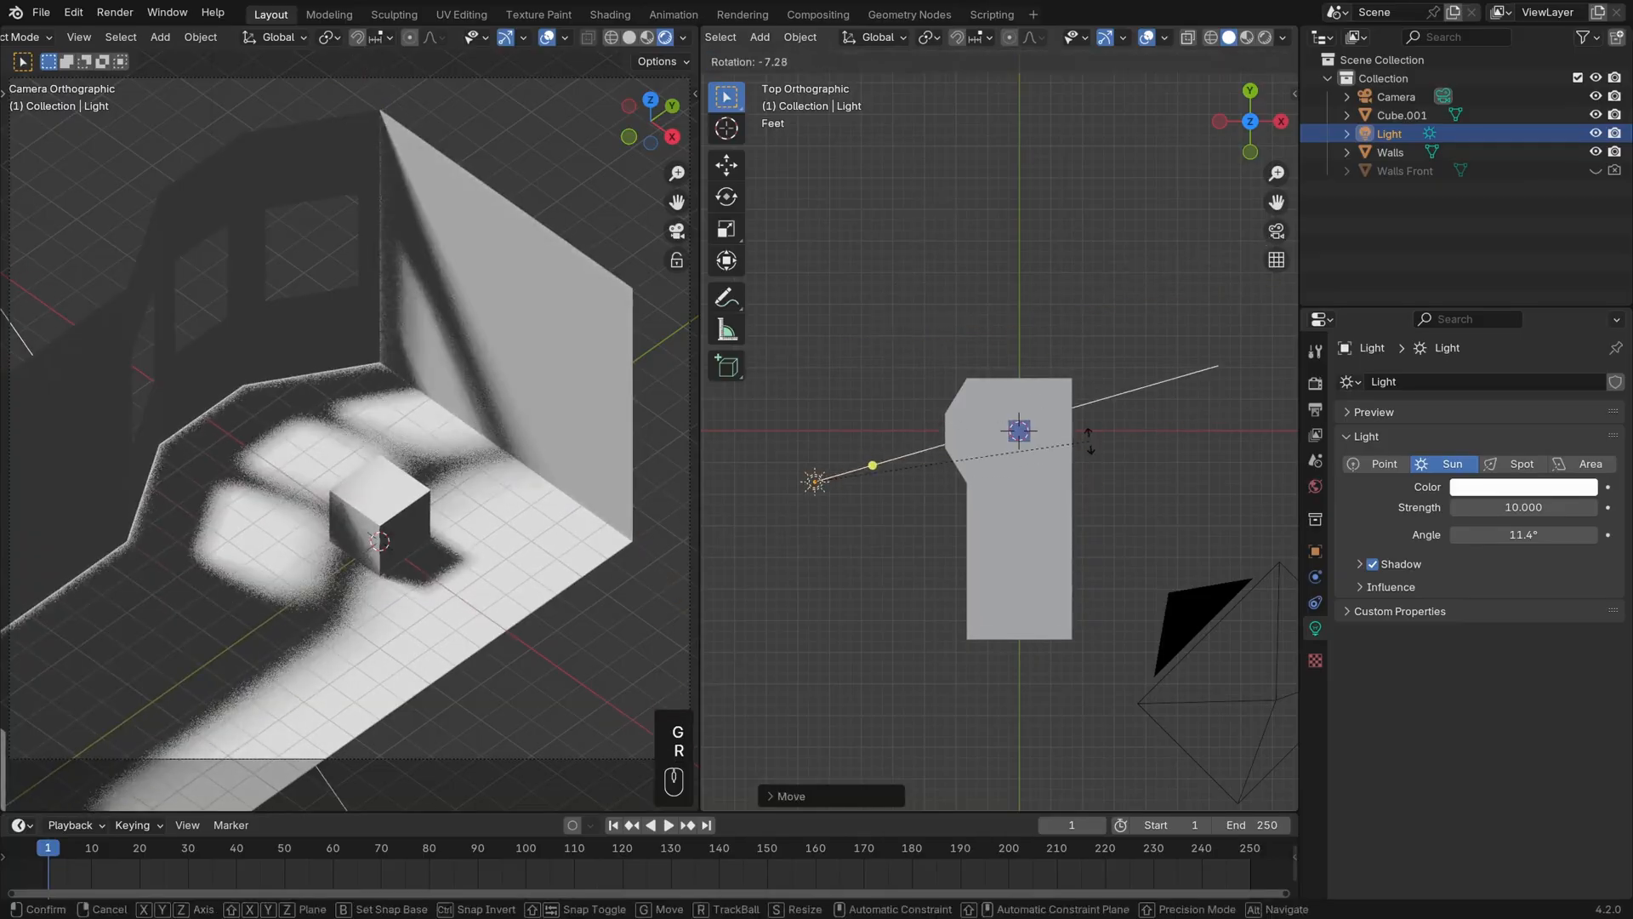
{"action": "left_click", "coordinate": [1088, 440]}
Step: Tilt the sun from a low front view and reposition it so window light falls across the floor and back wall
{"action": "middle_click_drag", "start_coordinate": [997, 592], "coordinate": [1008, 506]}
{"action": "key", "text": "r"}
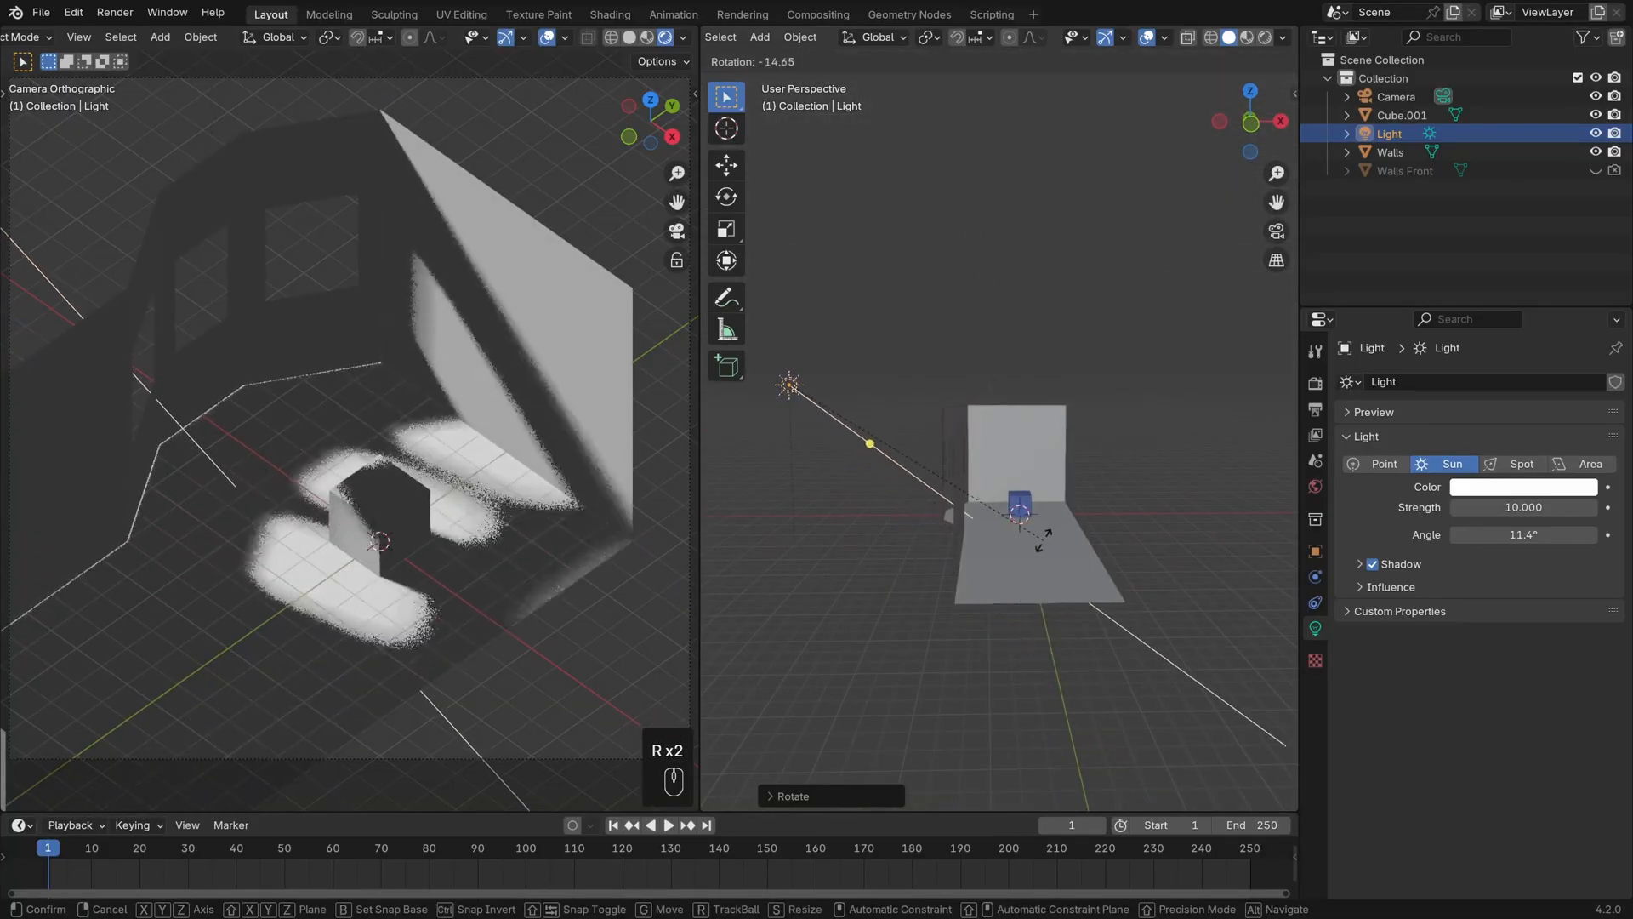
{"action": "key", "text": "g"}
{"action": "left_click", "coordinate": [1099, 552]}
{"action": "mouse_move", "coordinate": [1099, 554]}
{"action": "middle_mouse_down"}
{"action": "mouse_move", "coordinate": [992, 598]}
{"action": "mouse_move", "coordinate": [1085, 557]}
{"action": "middle_mouse_up"}
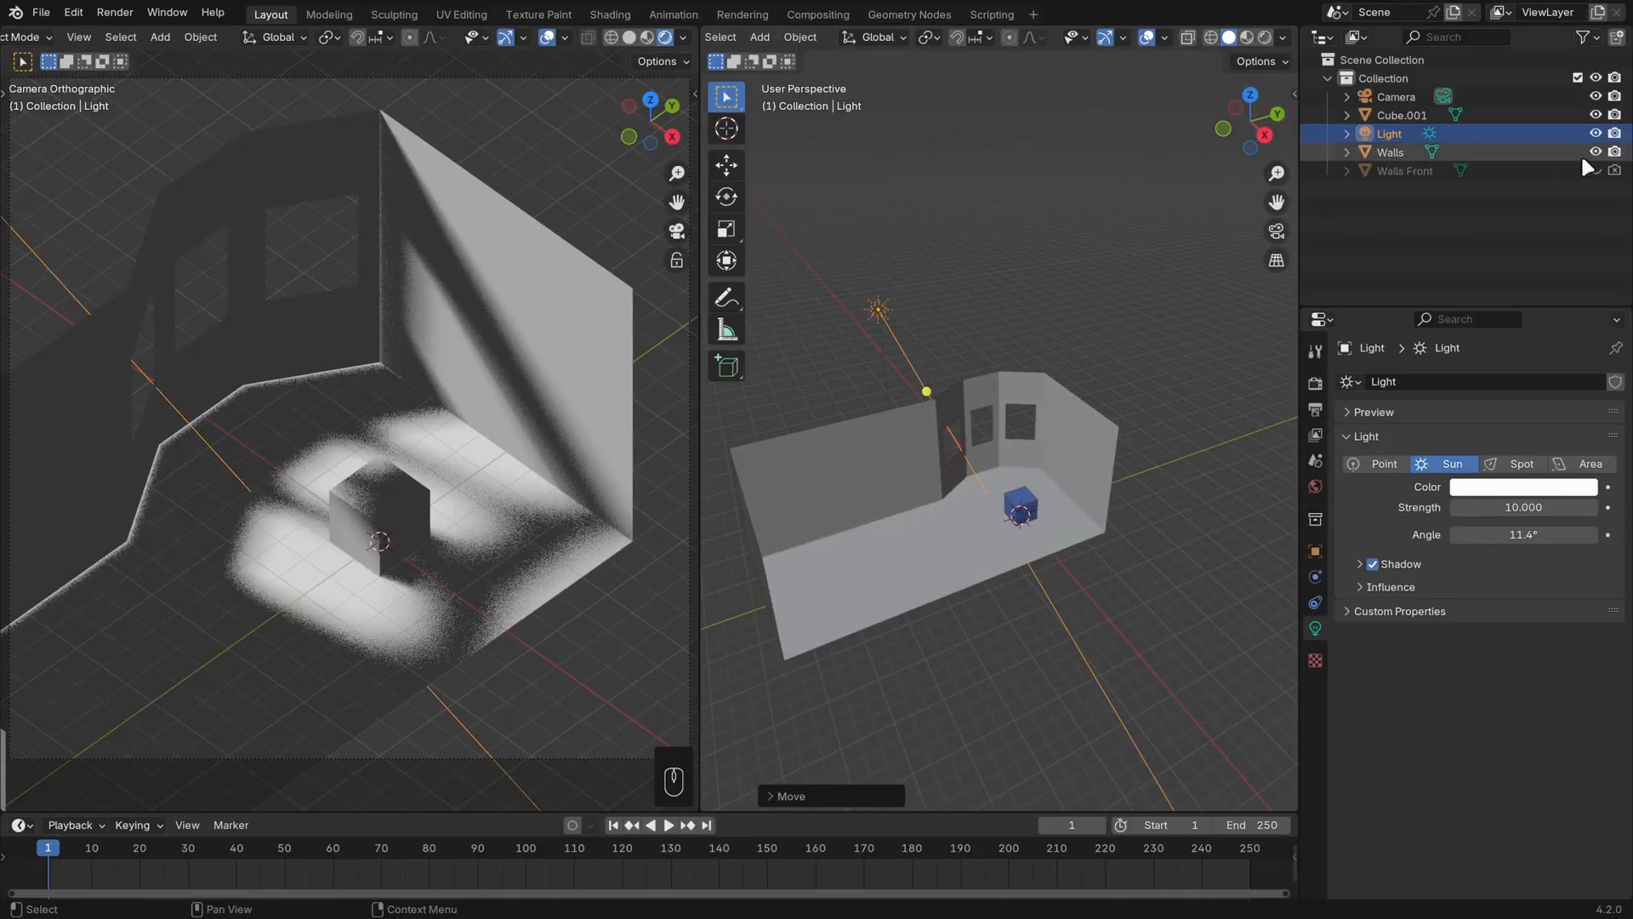
Step: Show the Walls Front object in the viewport again and enable it in renders
{"action": "left_click", "coordinate": [1596, 170]}
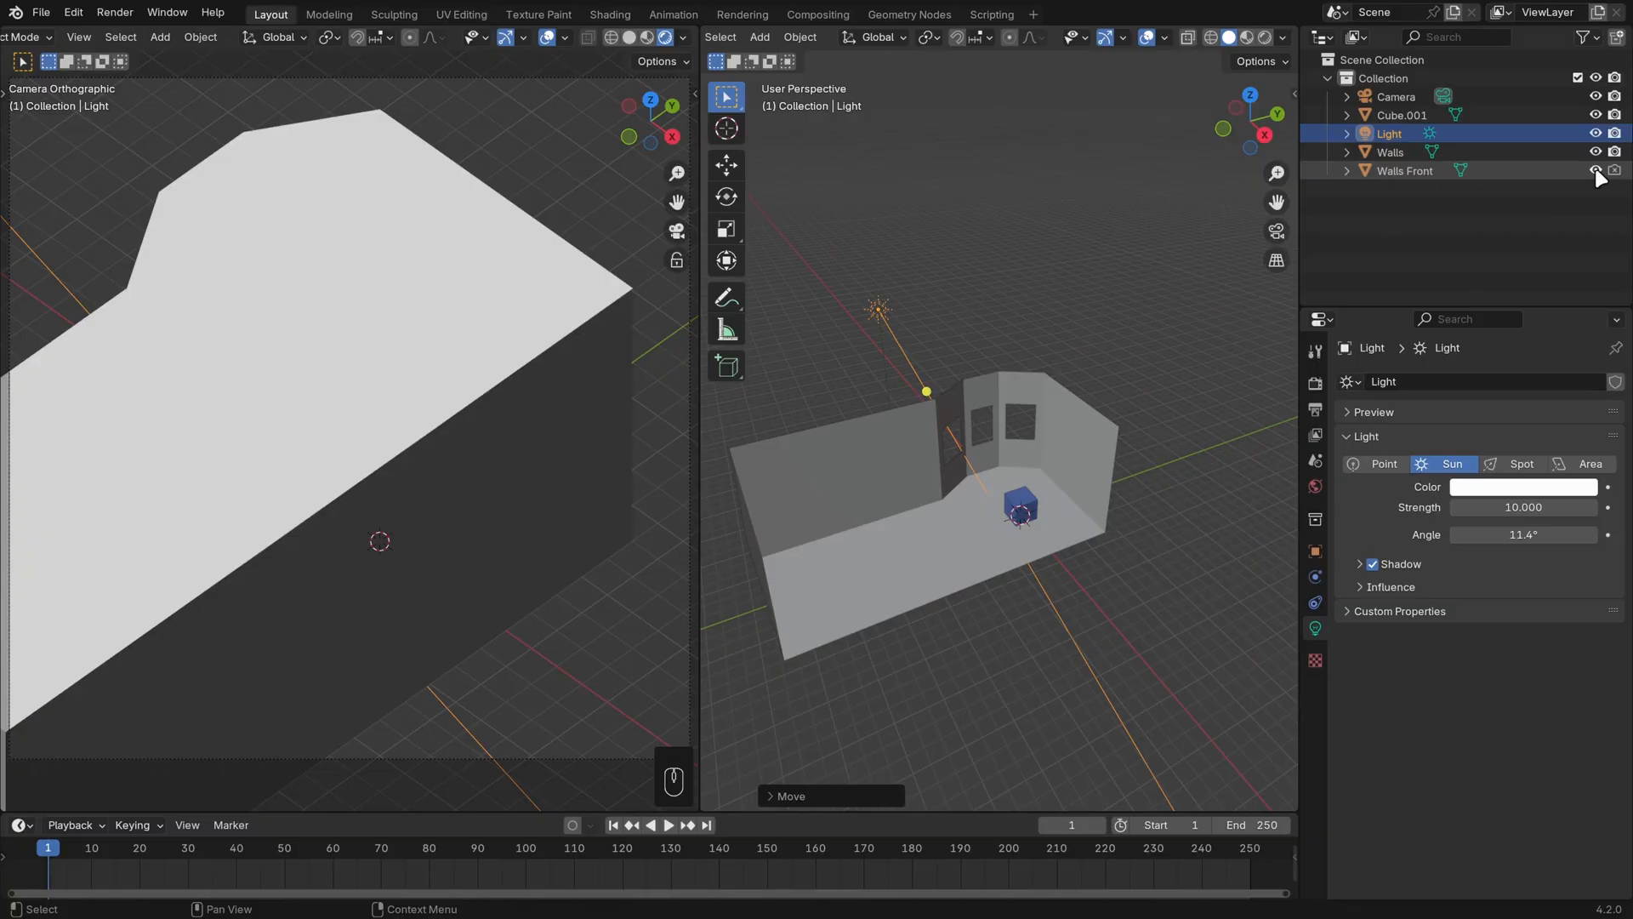
{"action": "left_click", "coordinate": [1596, 170]}
{"action": "left_click", "coordinate": [1595, 170]}
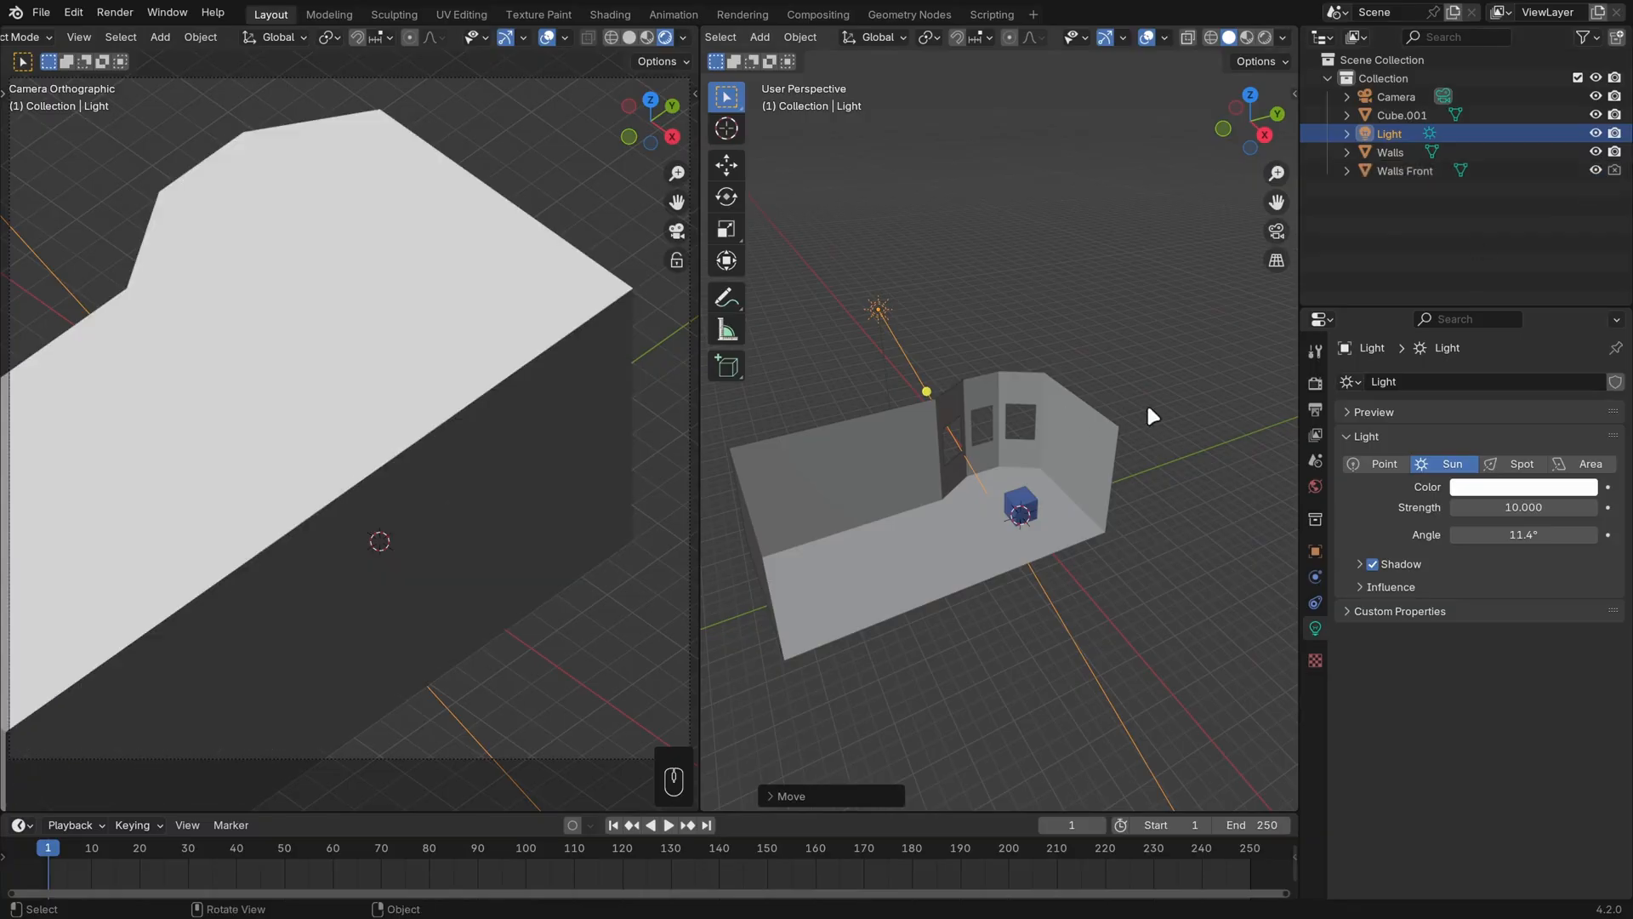
Step: Turn off Camera ray visibility for the Walls Front object while keeping its Shadow visibility
{"action": "left_click", "coordinate": [1395, 172]}
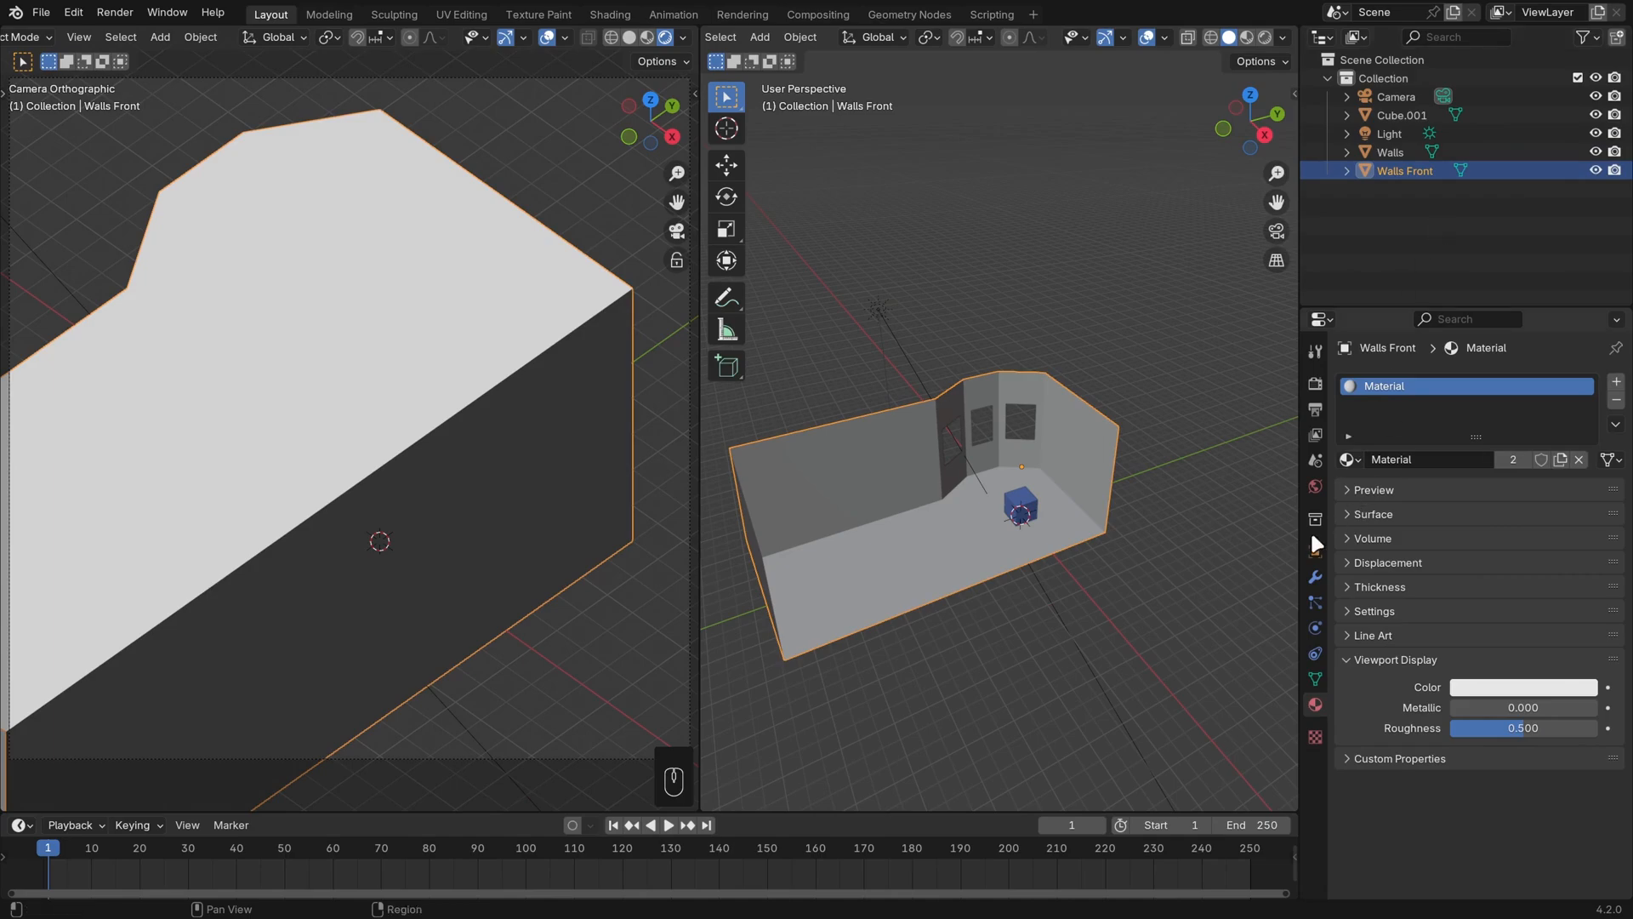
{"action": "left_click", "coordinate": [1315, 552]}
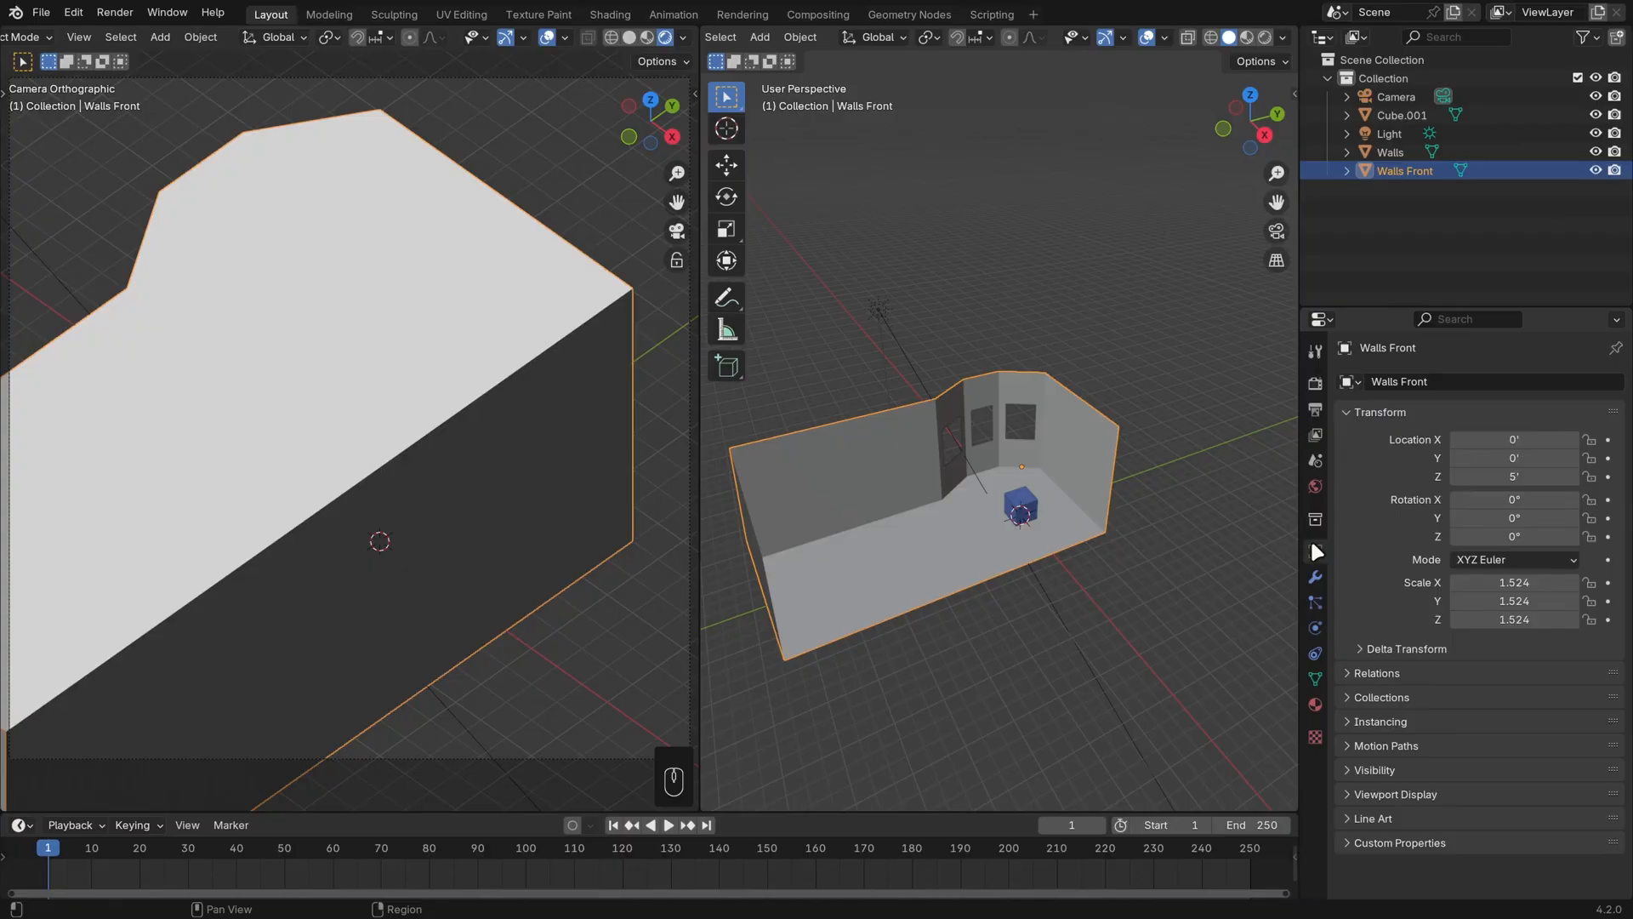
{"action": "left_click", "coordinate": [1386, 770]}
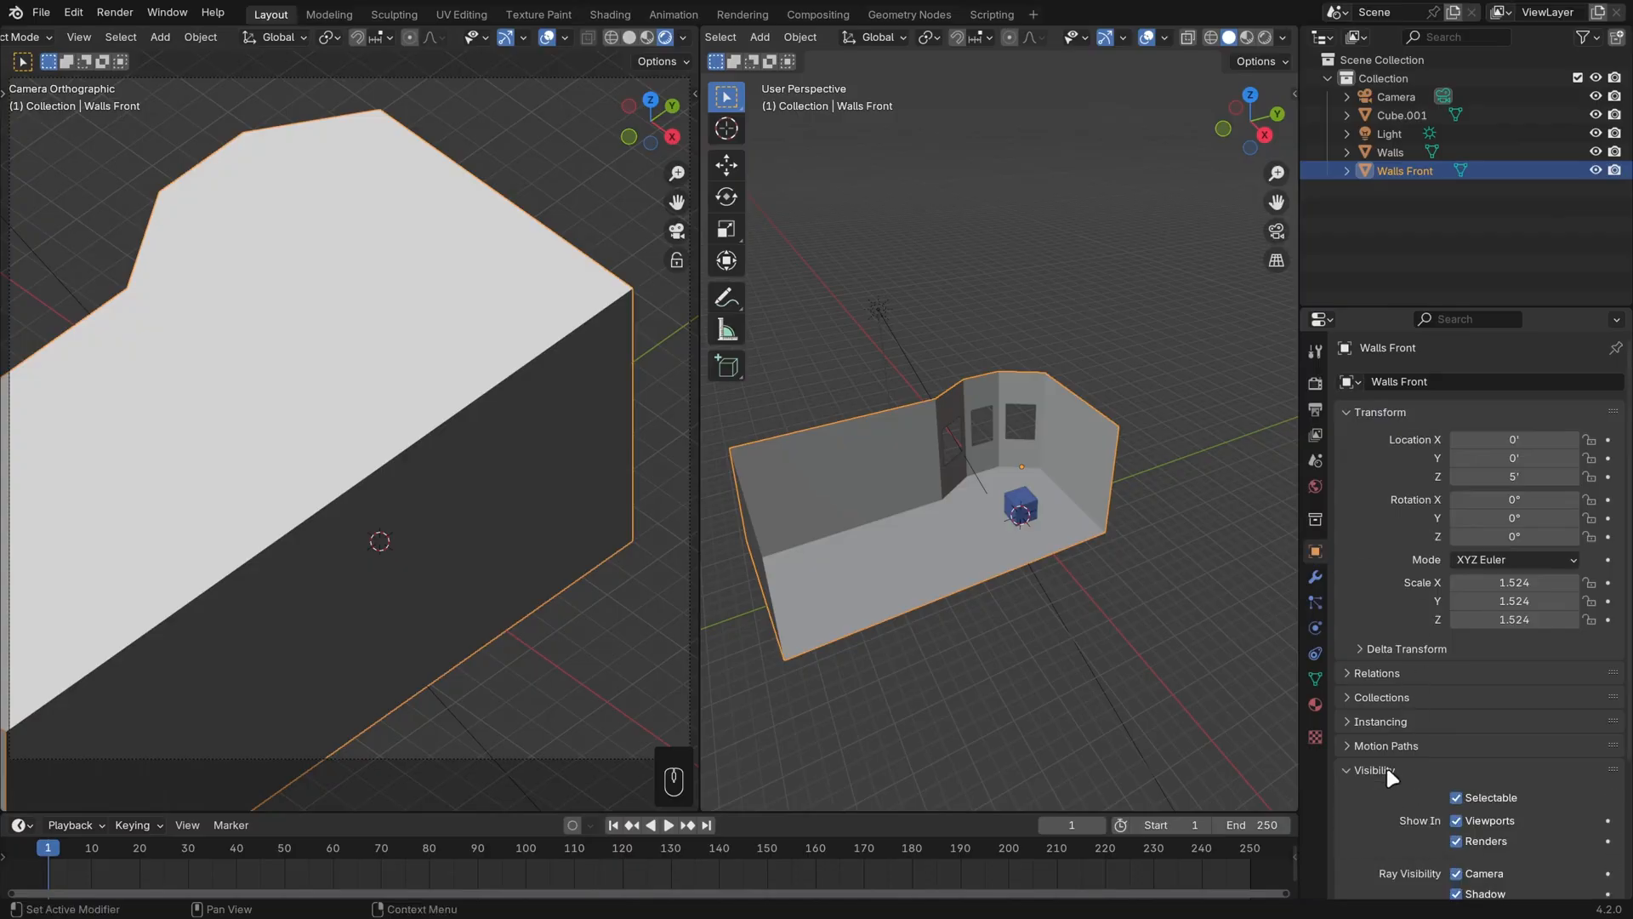
{"action": "scroll", "coordinate": [1385, 502], "scroll_direction": "down", "scroll_amount": 4}
{"action": "scroll", "coordinate": [1389, 515], "scroll_direction": "down", "scroll_amount": 1}
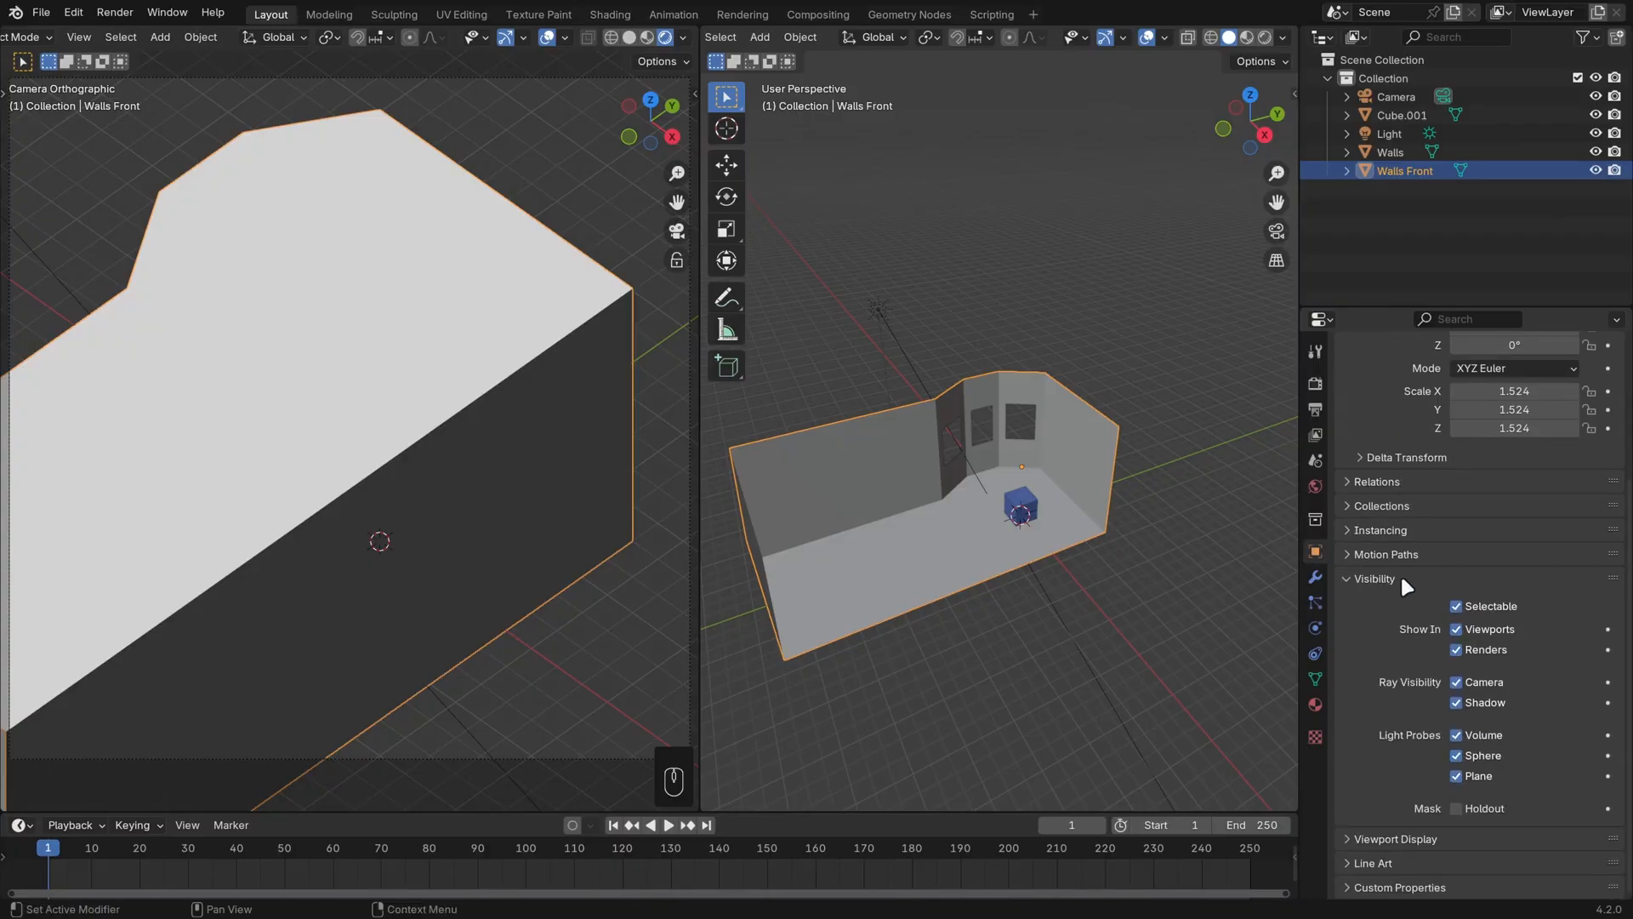
{"action": "left_click", "coordinate": [1456, 683]}
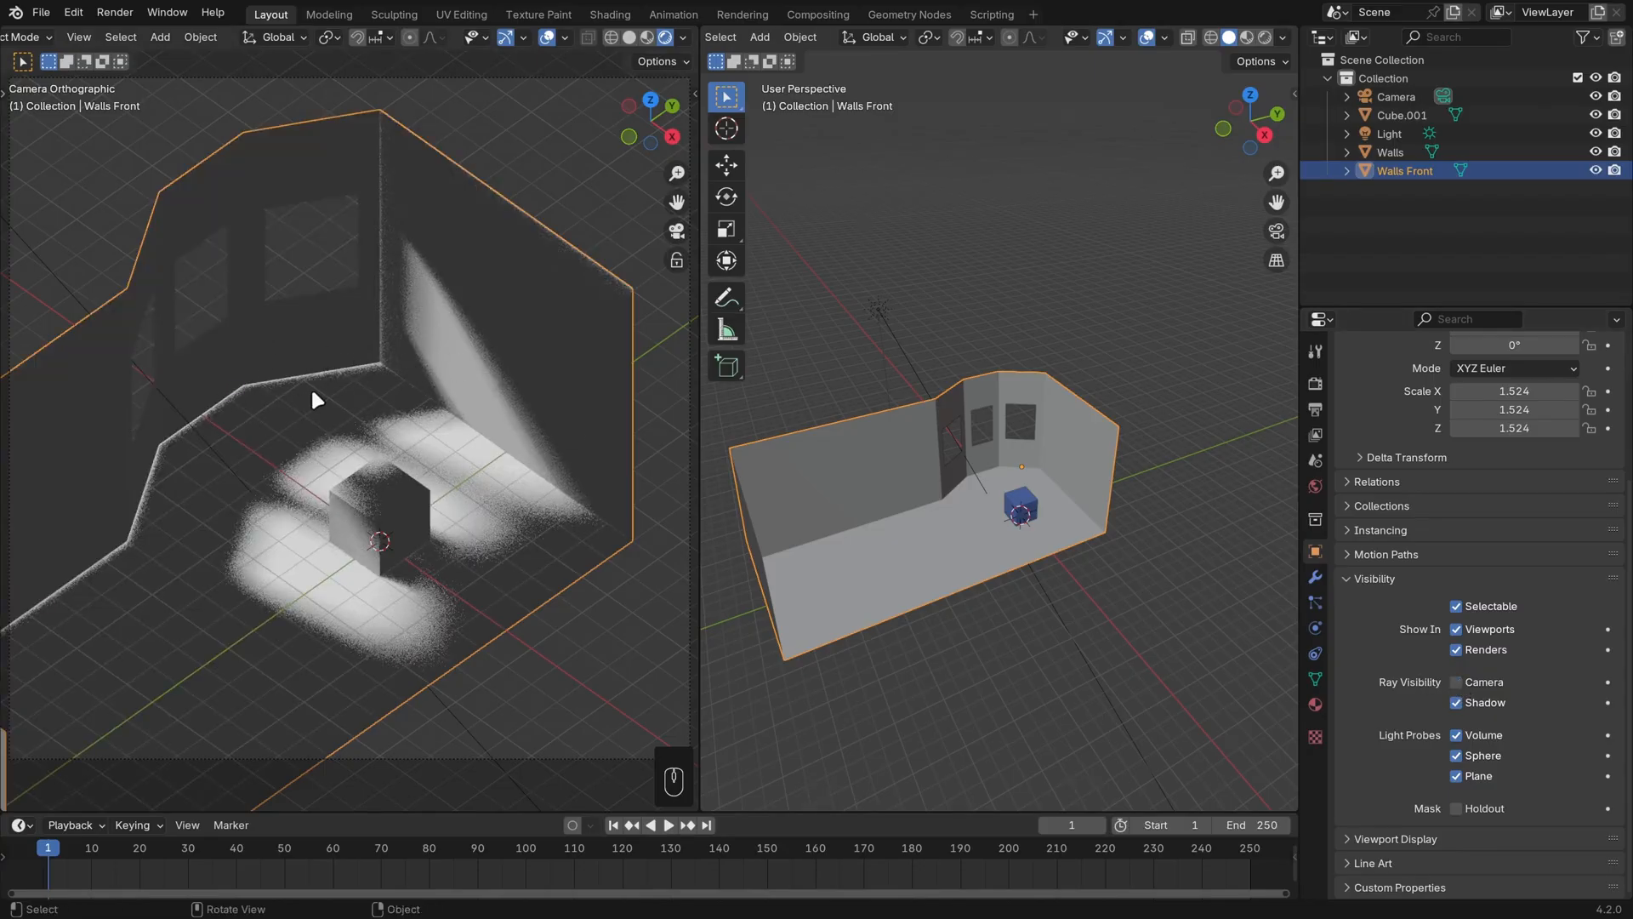
Step: Switch the render engine to Cycles to preview the bounced light in the room
{"action": "left_click", "coordinate": [1315, 382]}
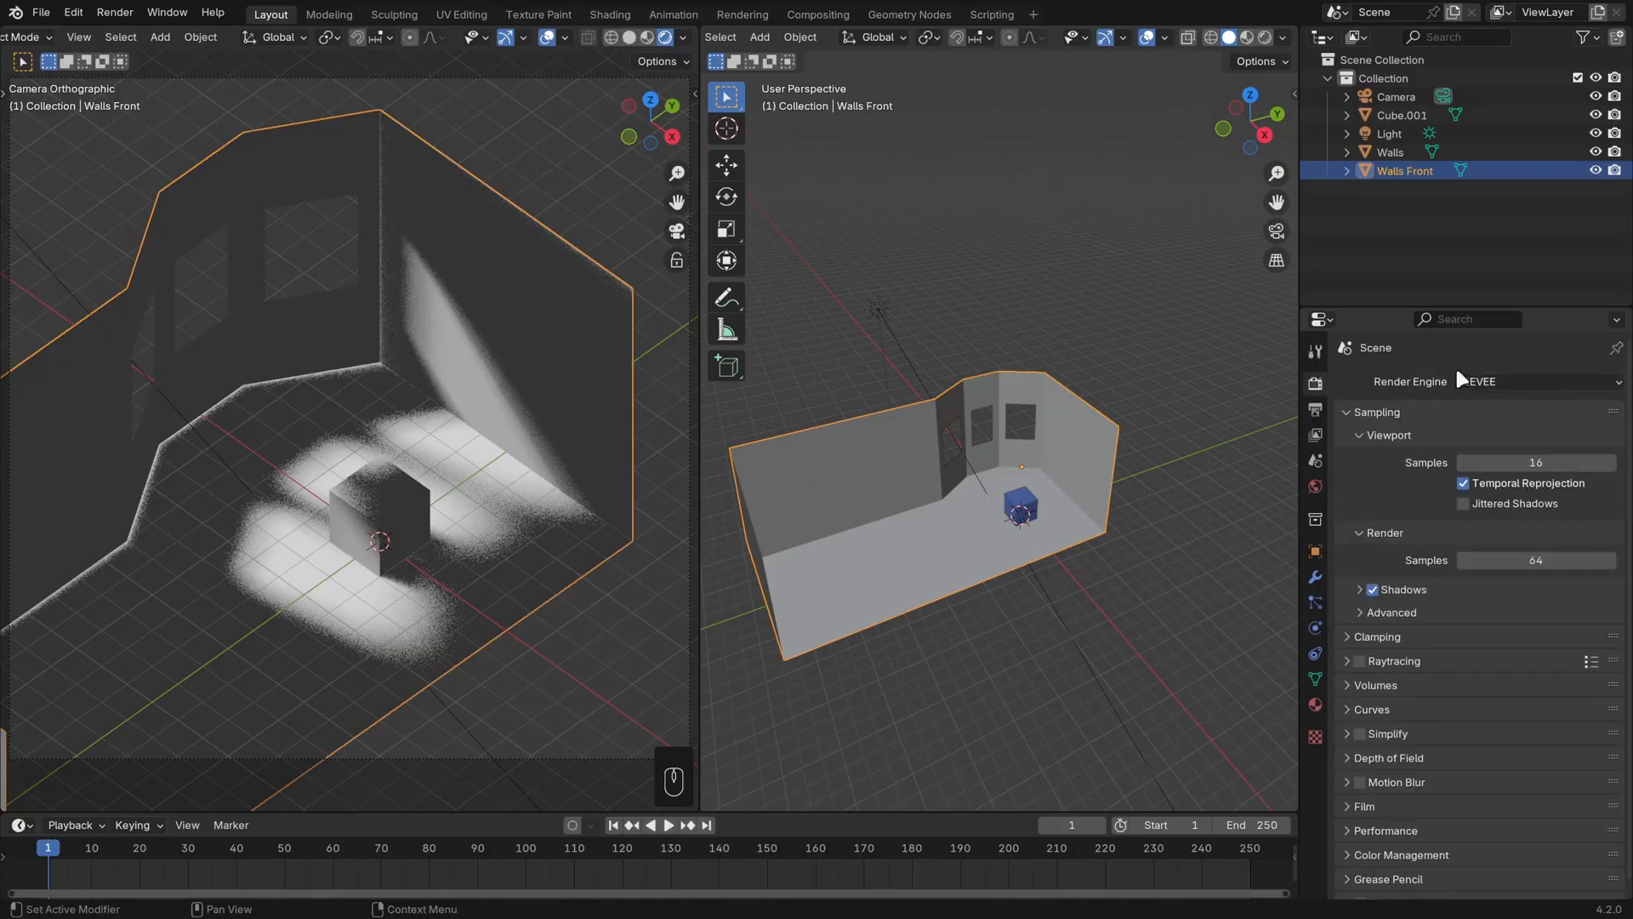
{"action": "left_click", "coordinate": [1514, 381]}
{"action": "left_click", "coordinate": [1497, 439]}
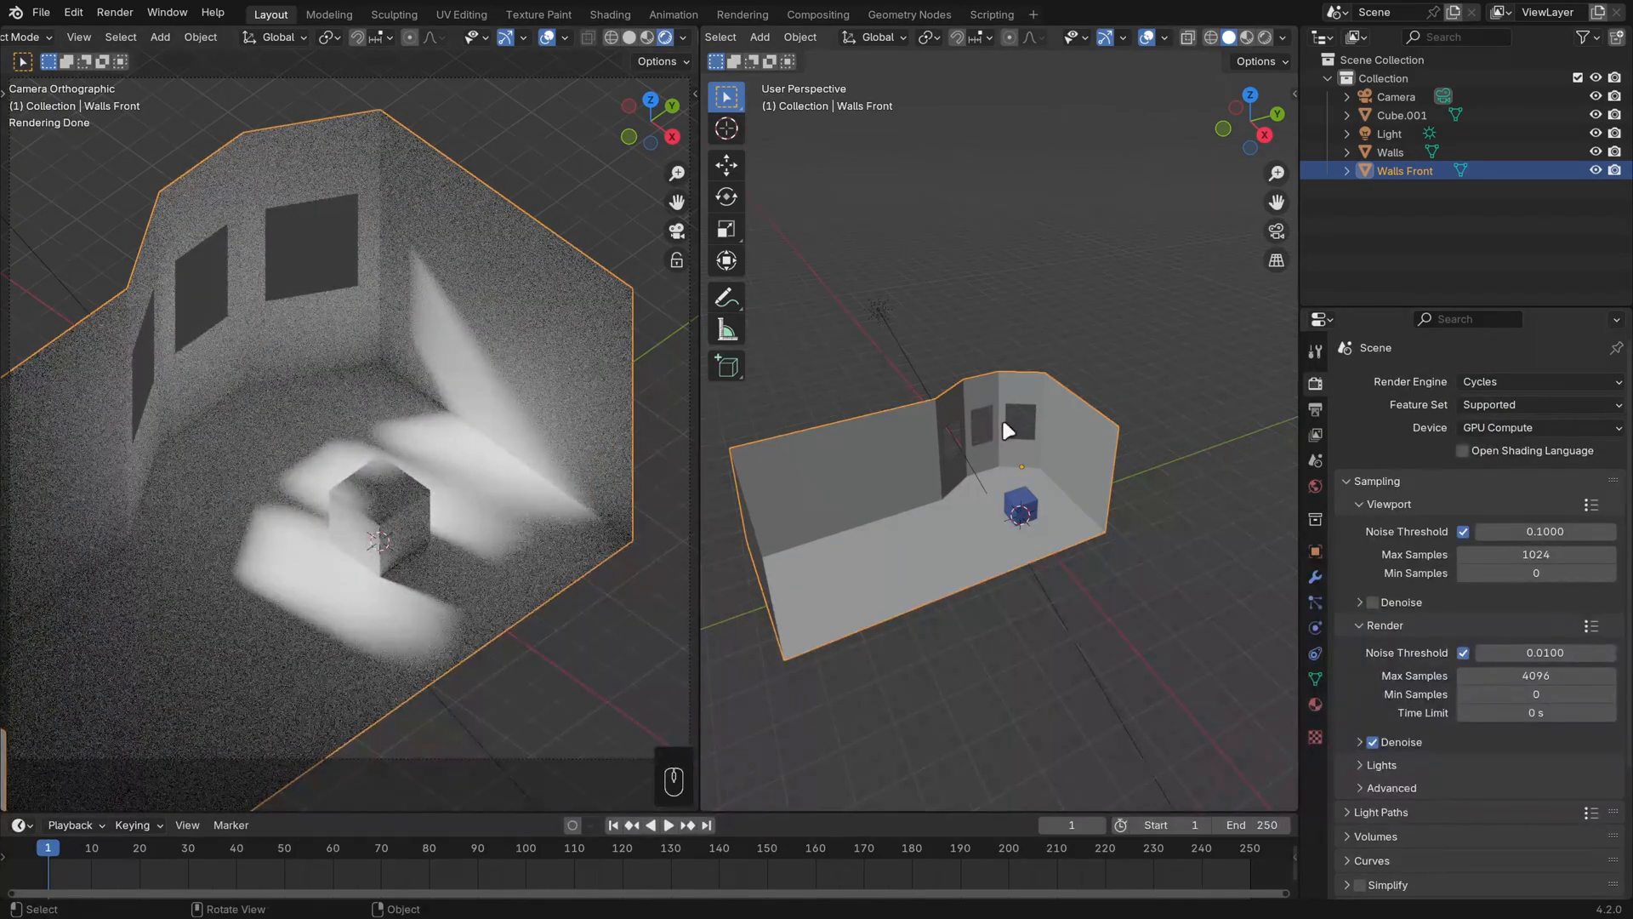
Step: Set the render engine back to EEVEE and enable Raytracing
{"action": "left_click", "coordinate": [1506, 381]}
{"action": "left_click", "coordinate": [1488, 403]}
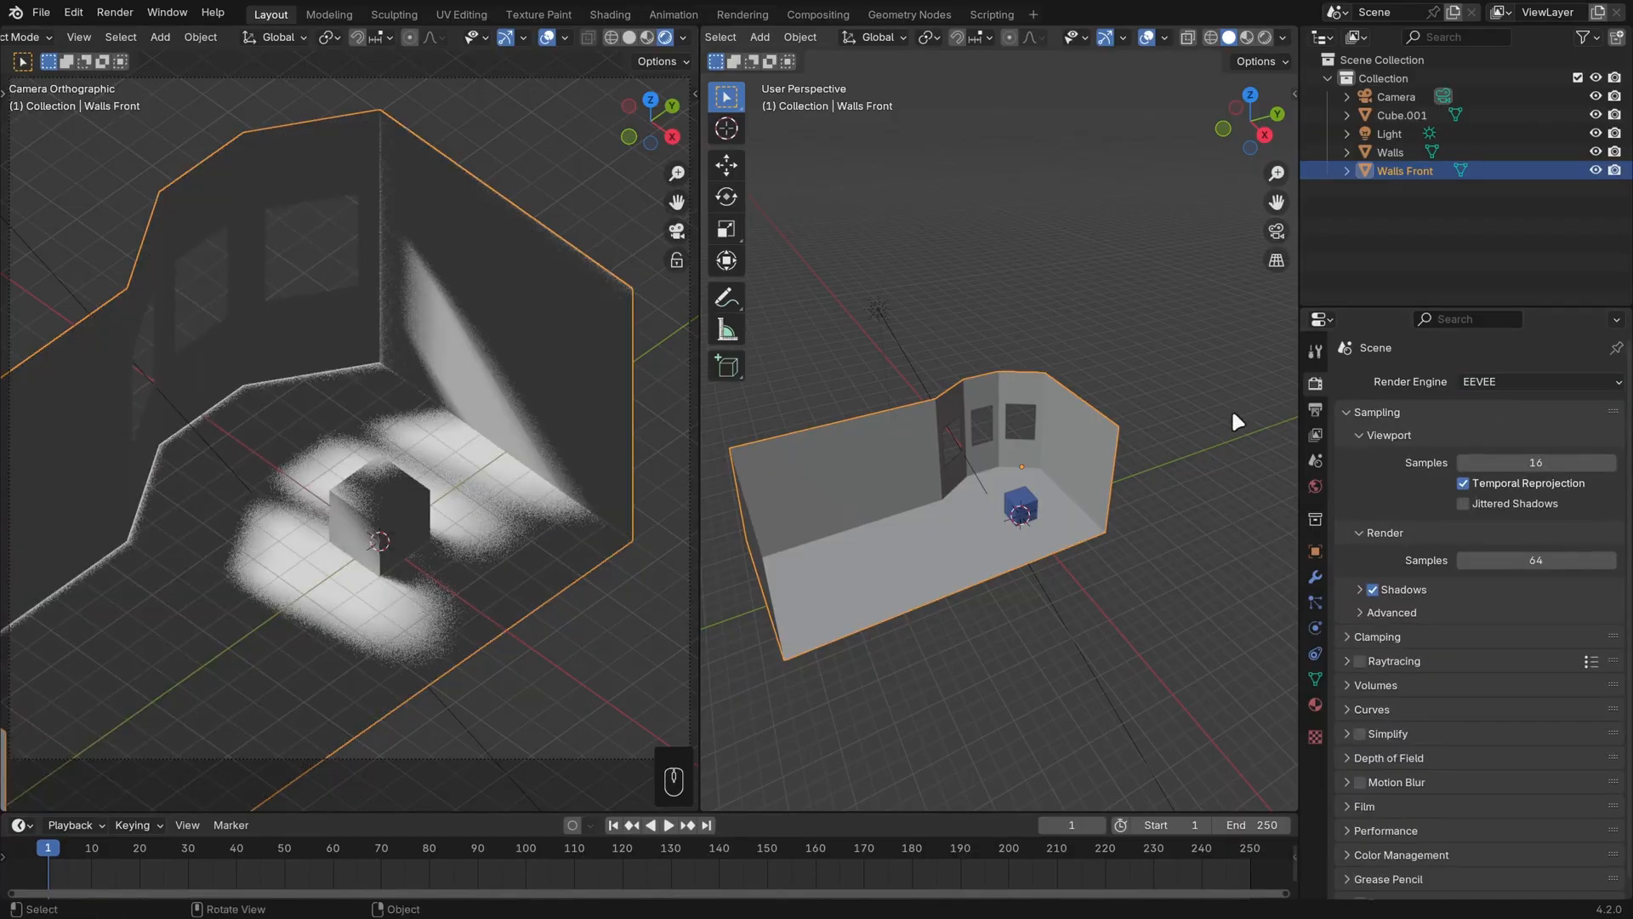
{"action": "left_click", "coordinate": [1361, 661]}
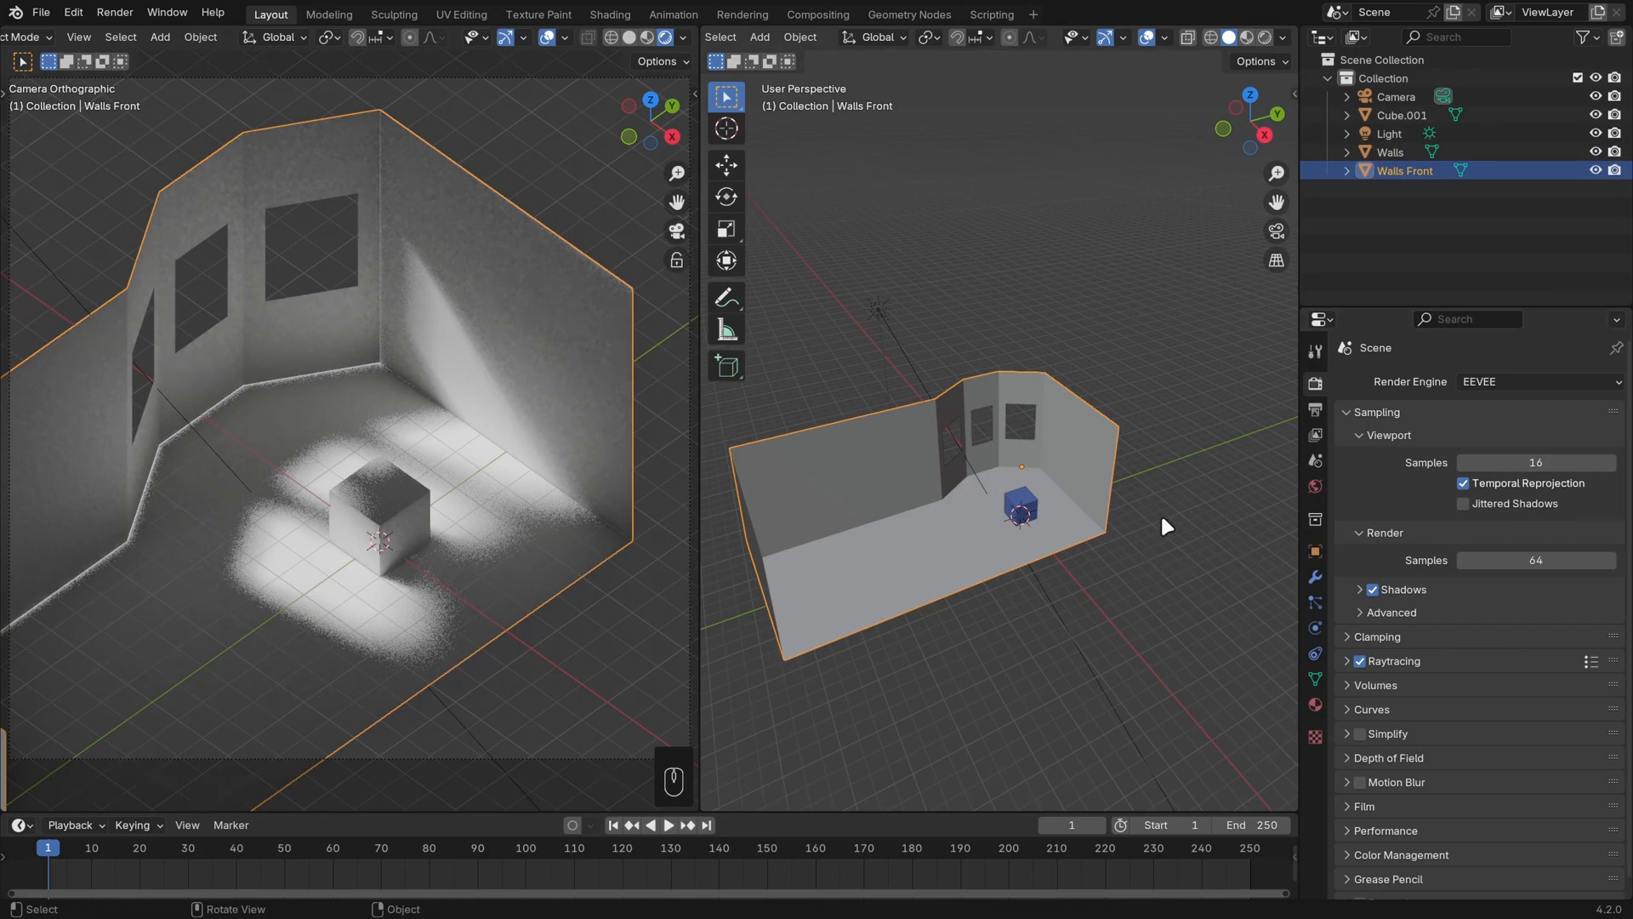
Step: Try a Solidify modifier with 1" thickness on the Walls Front object, inspect the room, and remove the modifier
{"action": "left_click", "coordinate": [1314, 576]}
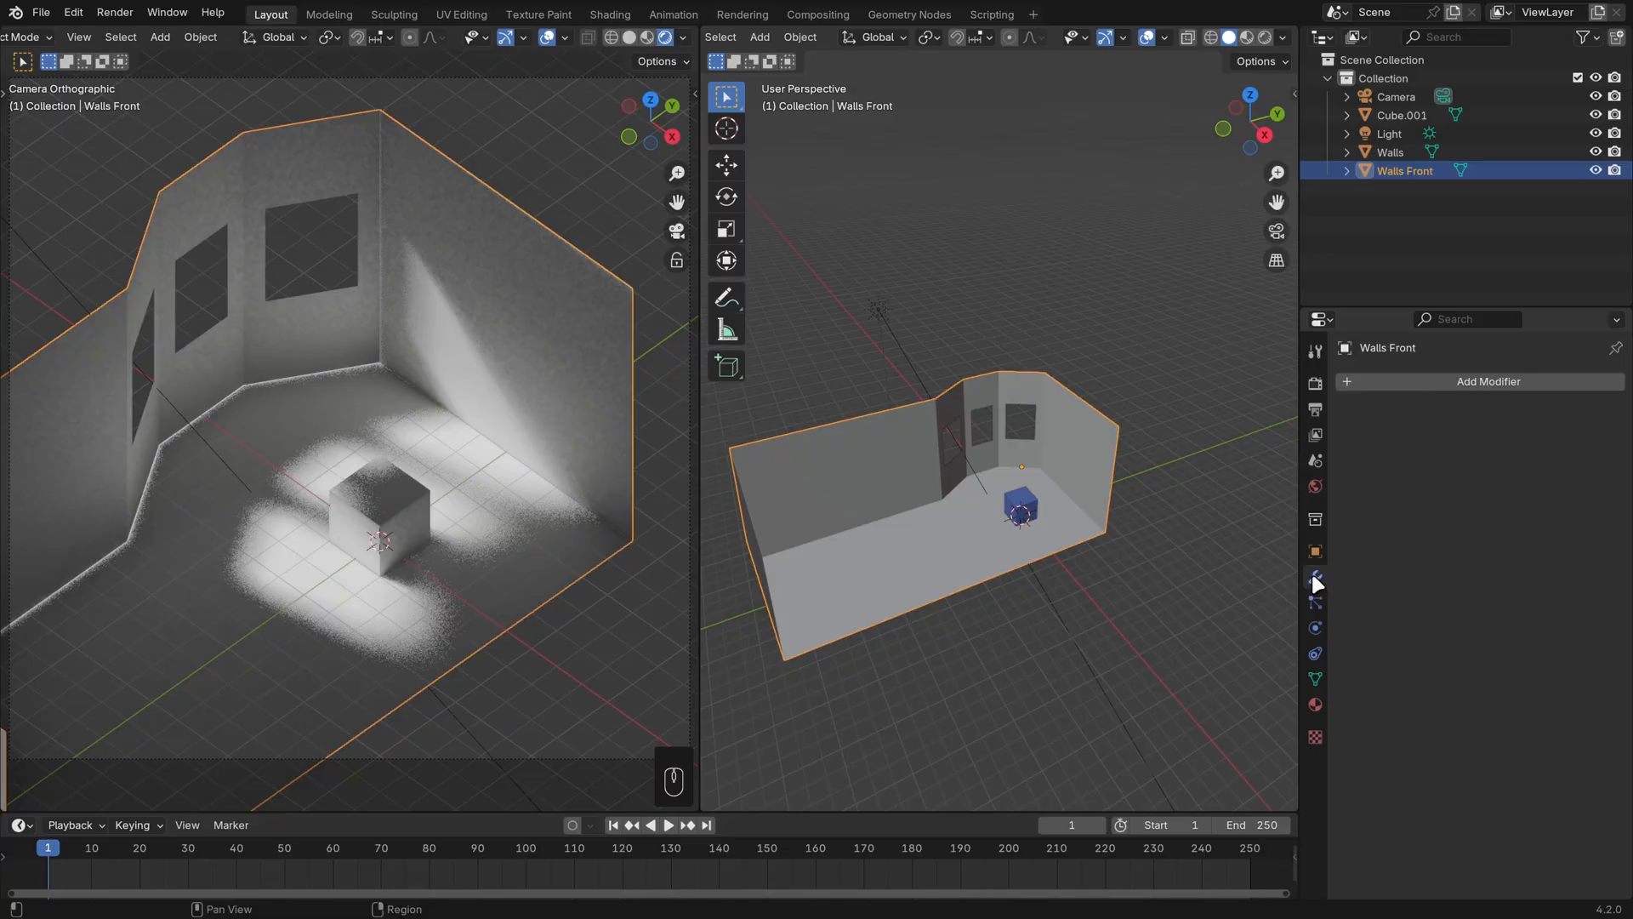
{"action": "left_click", "coordinate": [1434, 381]}
{"action": "type", "text": "solid"}
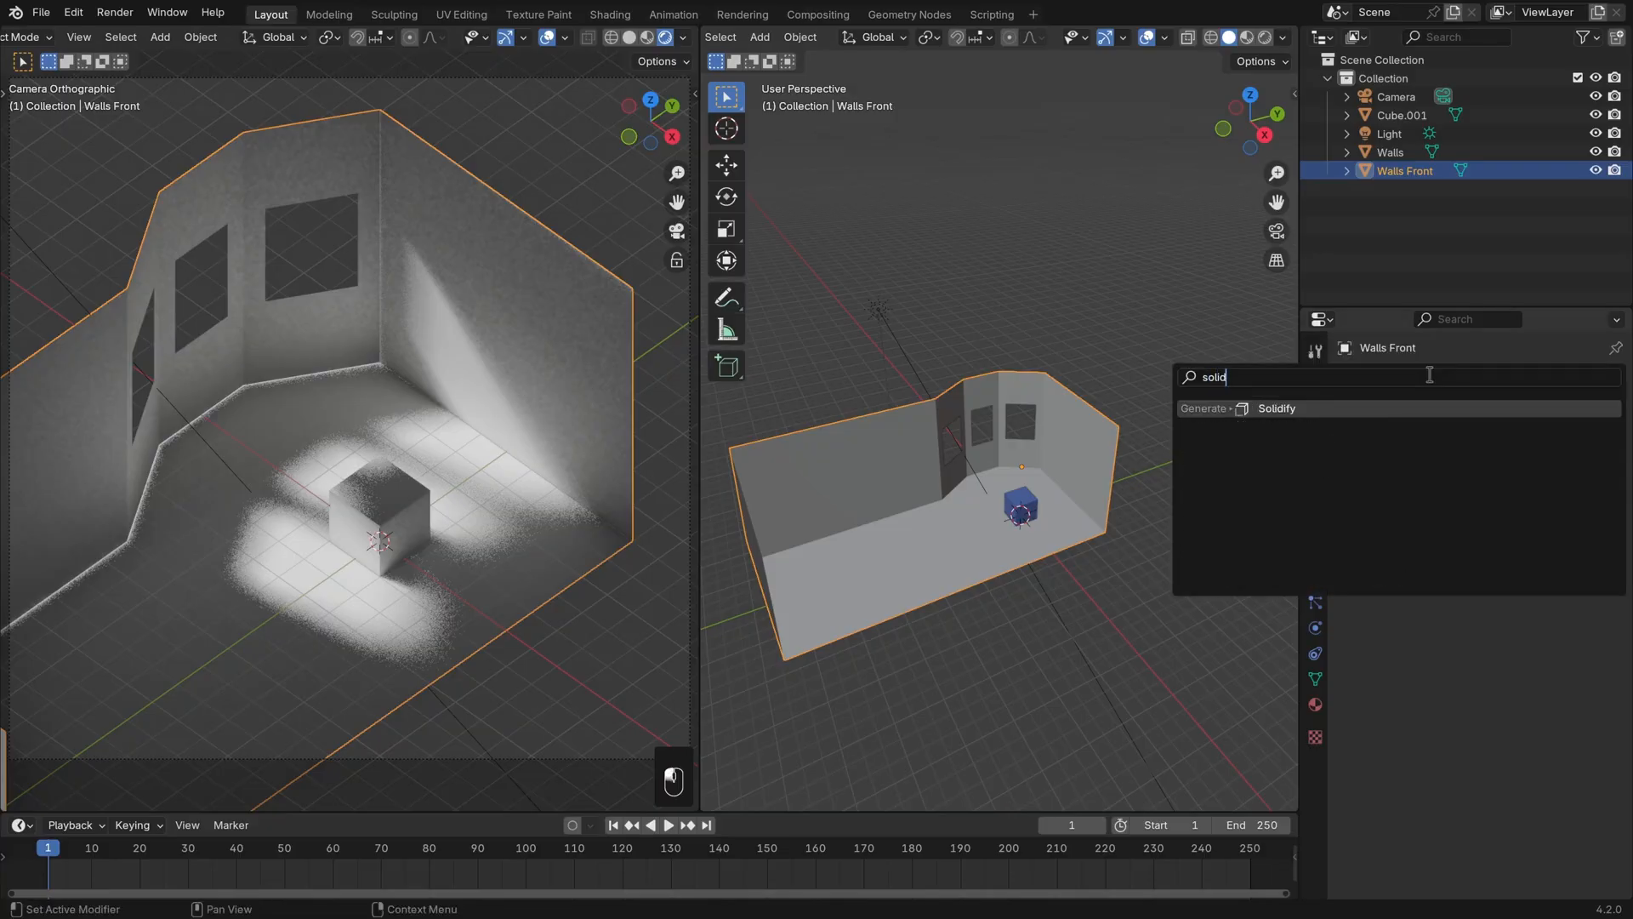
{"action": "key", "text": "Return"}
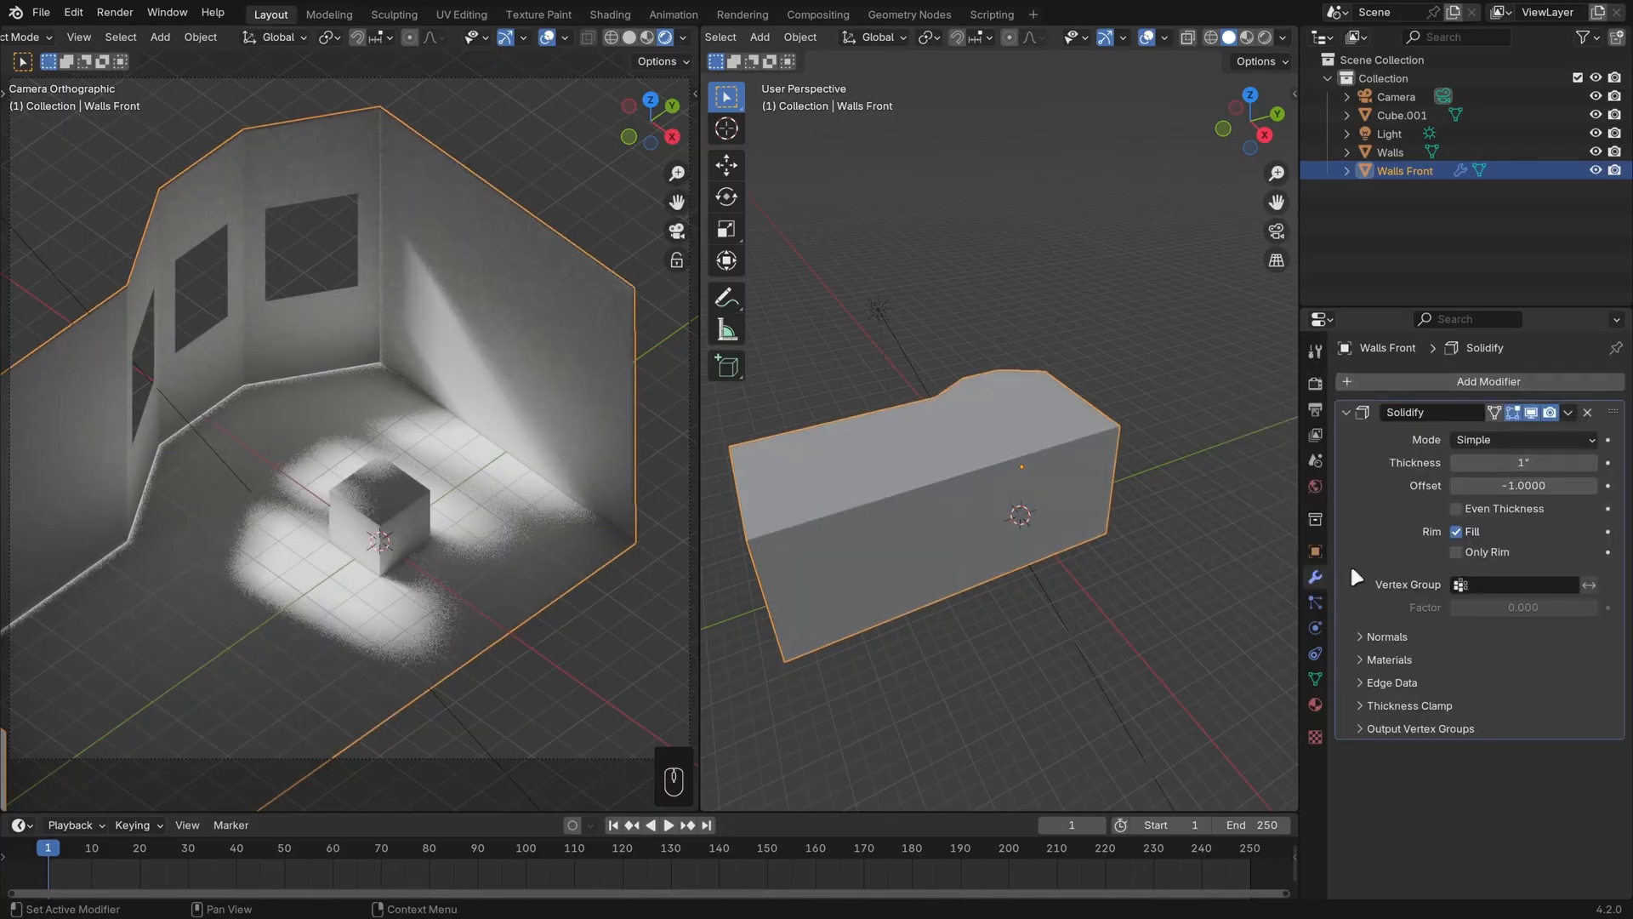
{"action": "middle_click_drag", "start_coordinate": [1250, 536], "coordinate": [1186, 523]}
{"action": "scroll", "coordinate": [1187, 523], "scroll_direction": "up", "scroll_amount": 3}
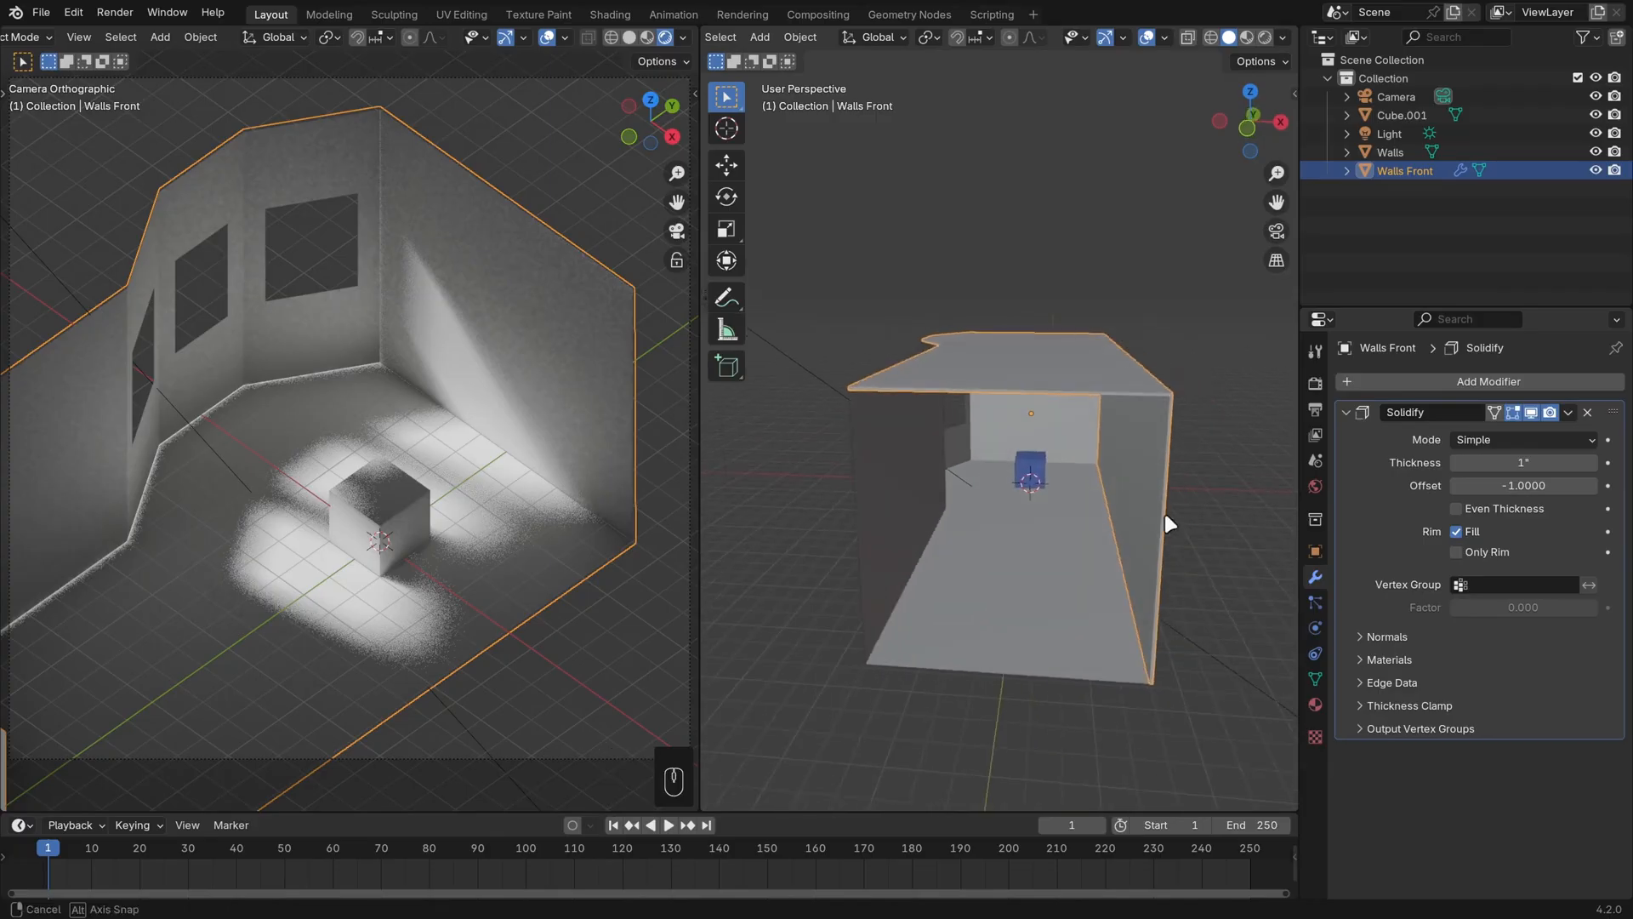
{"action": "left_click", "coordinate": [1587, 411]}
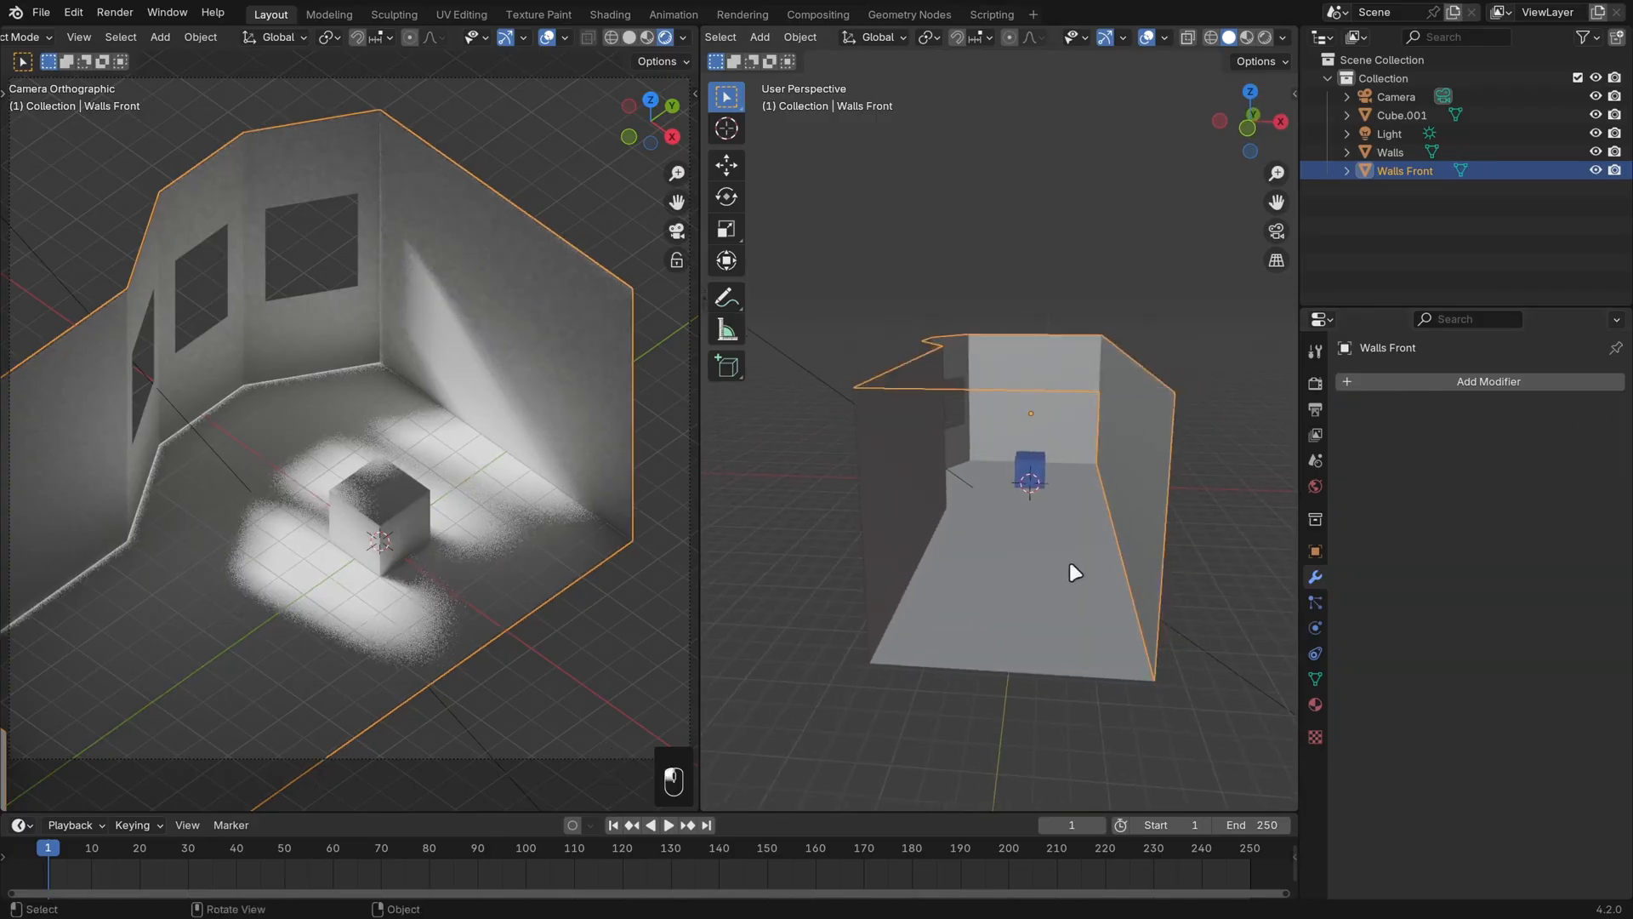
Step: Add a Solidify modifier to the Walls object with a thickness of 1"
{"action": "left_click", "coordinate": [1072, 569]}
{"action": "left_click", "coordinate": [1483, 381]}
{"action": "type", "text": "sol"}
{"action": "key", "text": "Return"}
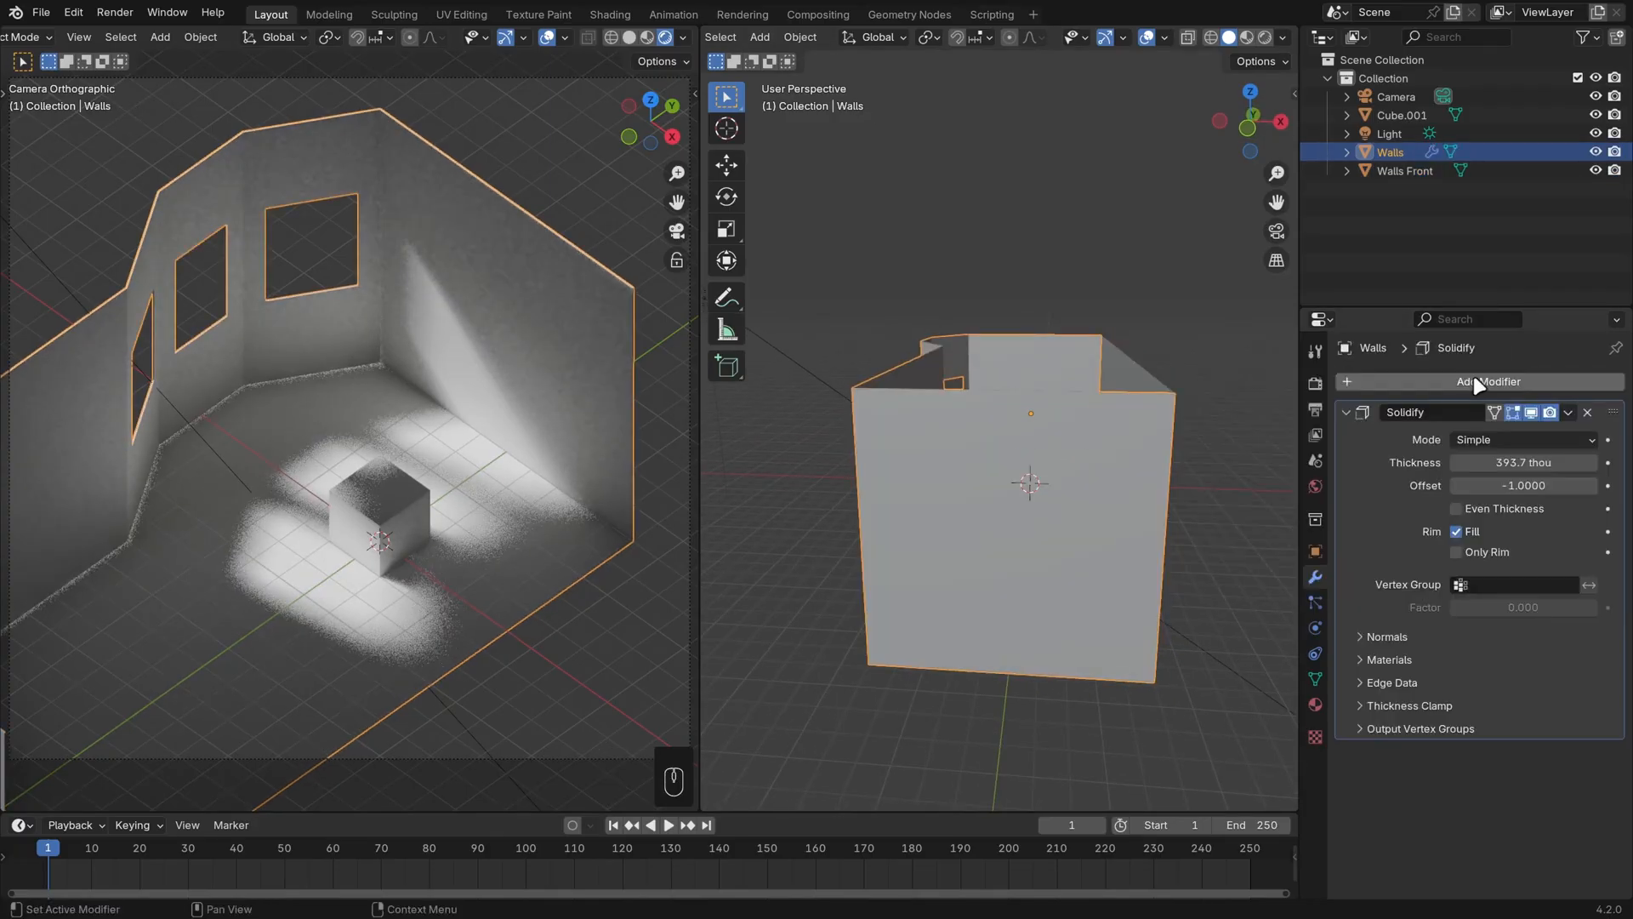
{"action": "double_click", "coordinate": [1525, 462]}
{"action": "type", "text": "1"}
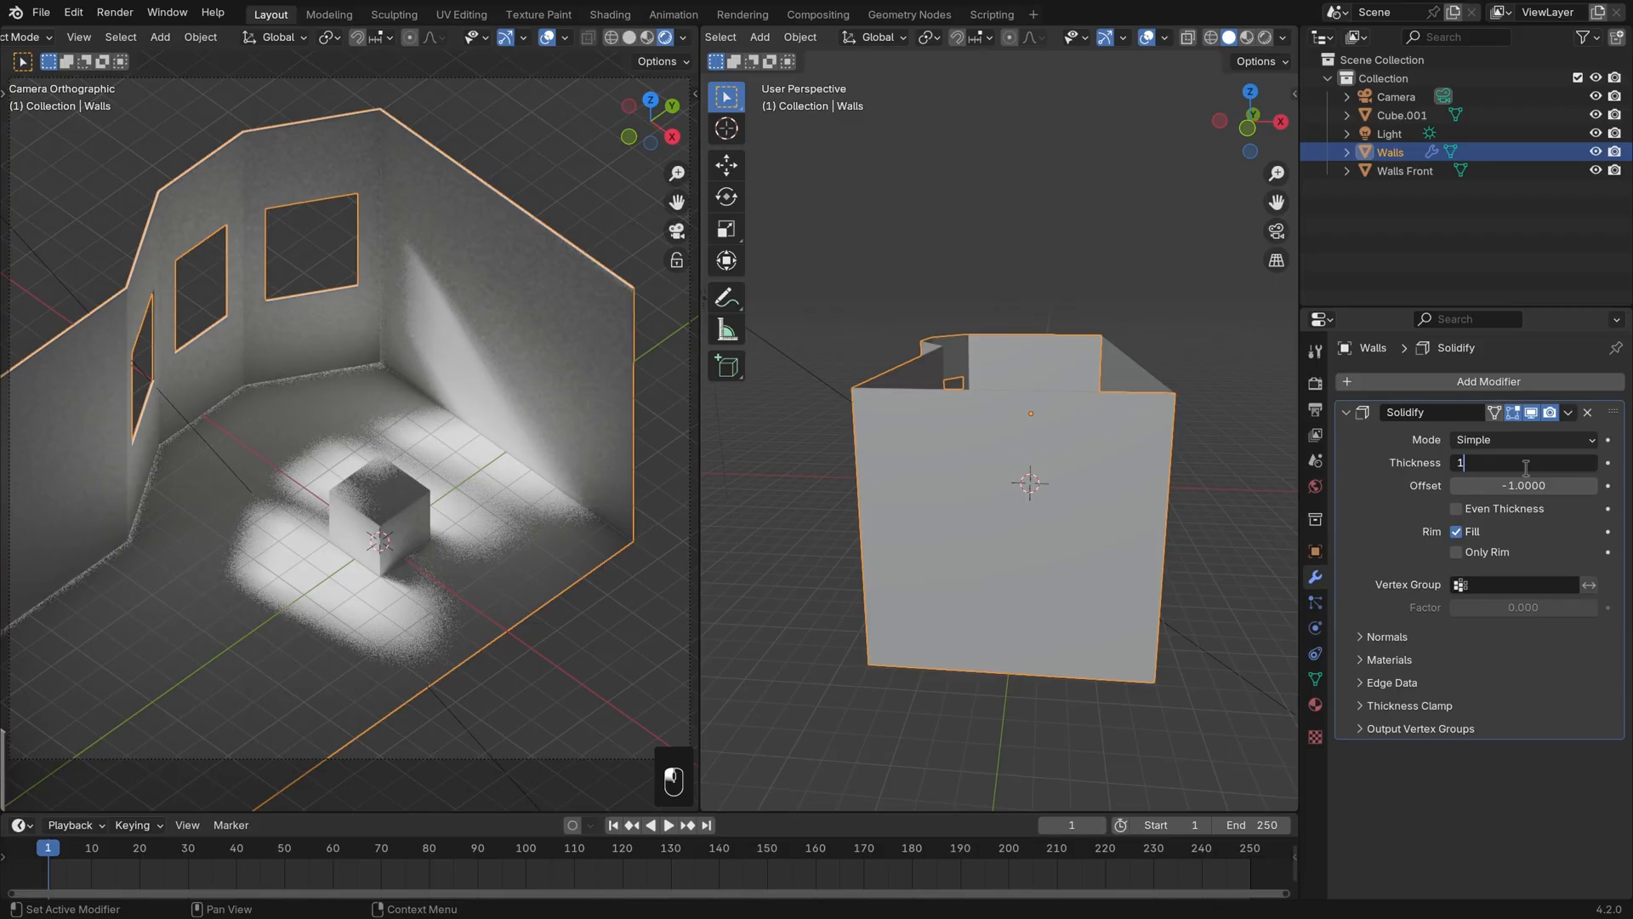
{"action": "type", "text": "\""}
{"action": "key", "text": "Return"}
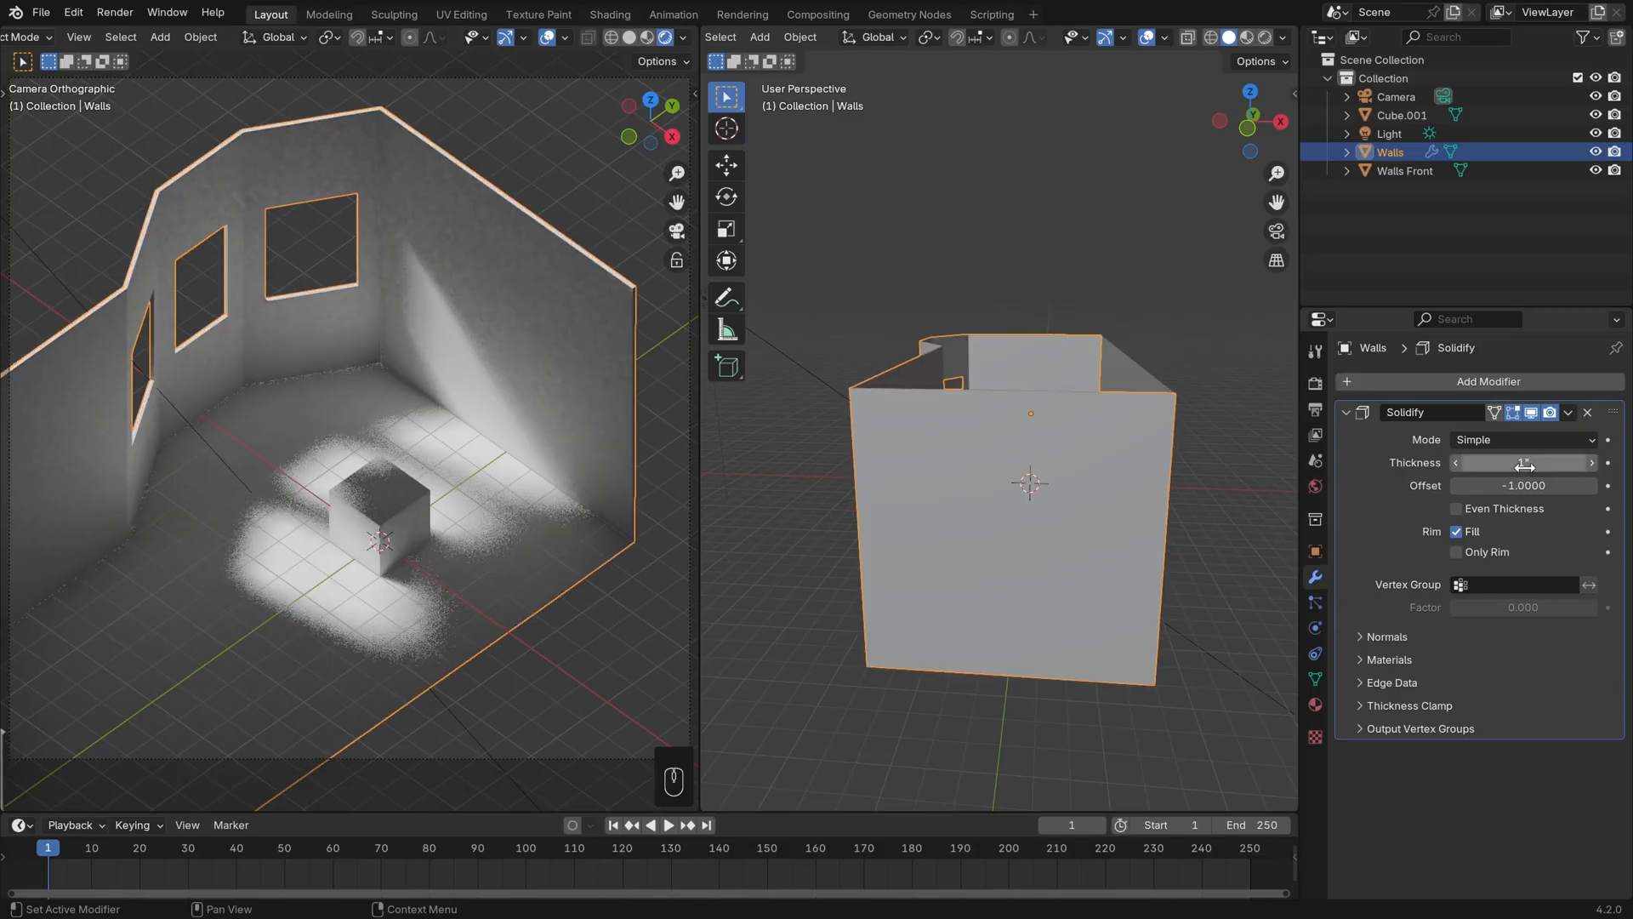
Step: Sharpen the sunlight shadows by setting the sun light's angle to 4.22°
{"action": "left_click", "coordinate": [1236, 529]}
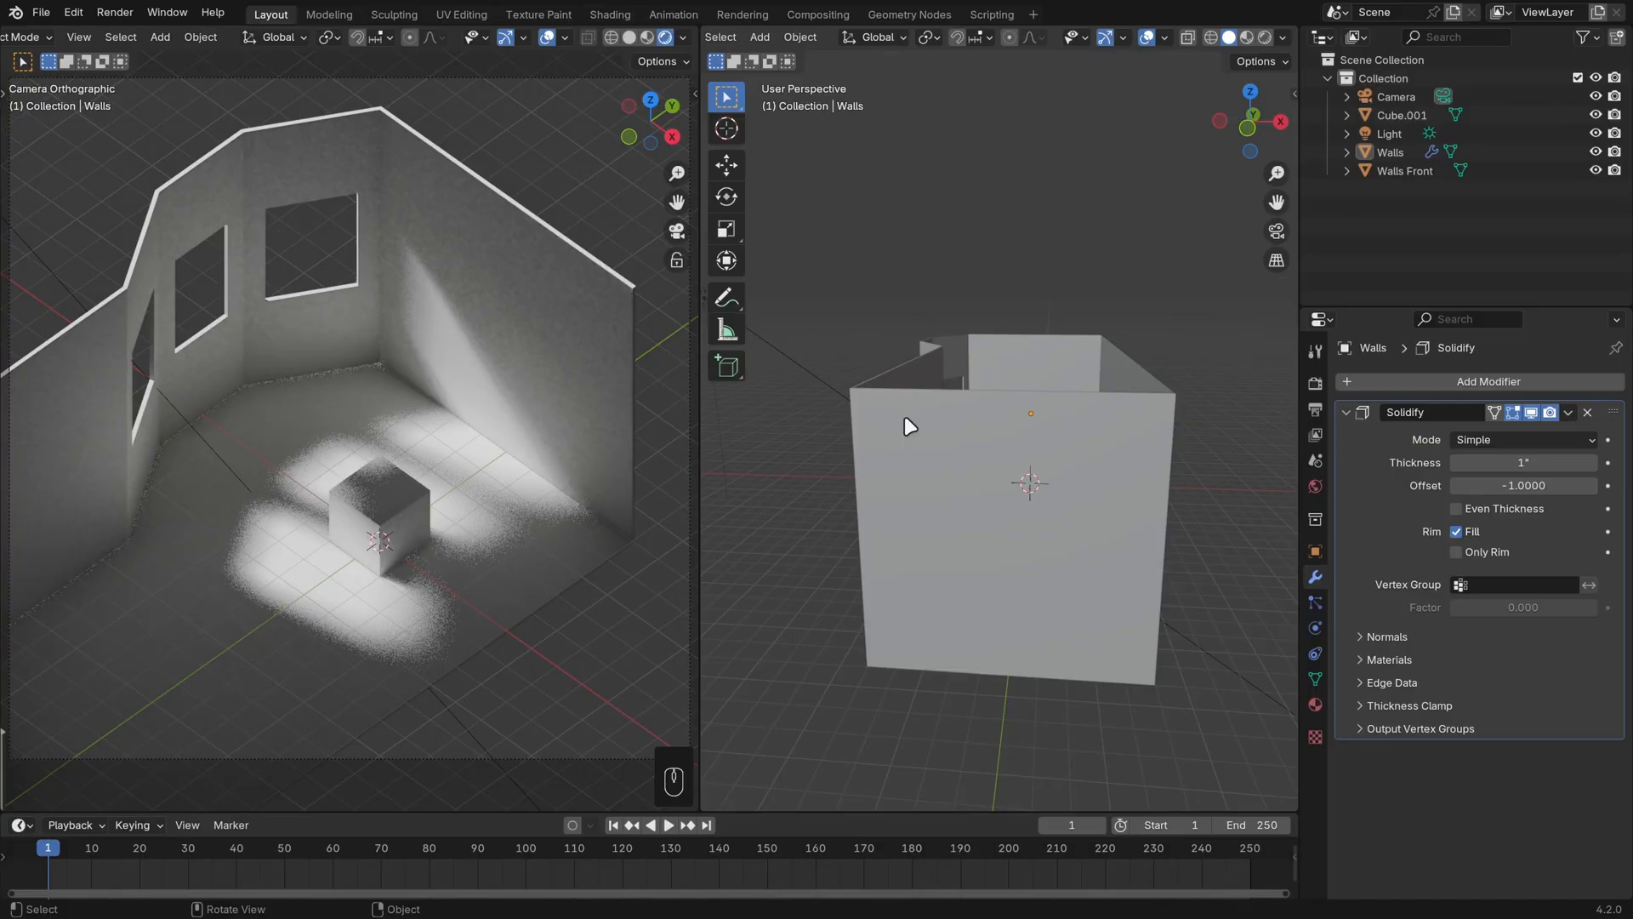
{"action": "left_click", "coordinate": [808, 368]}
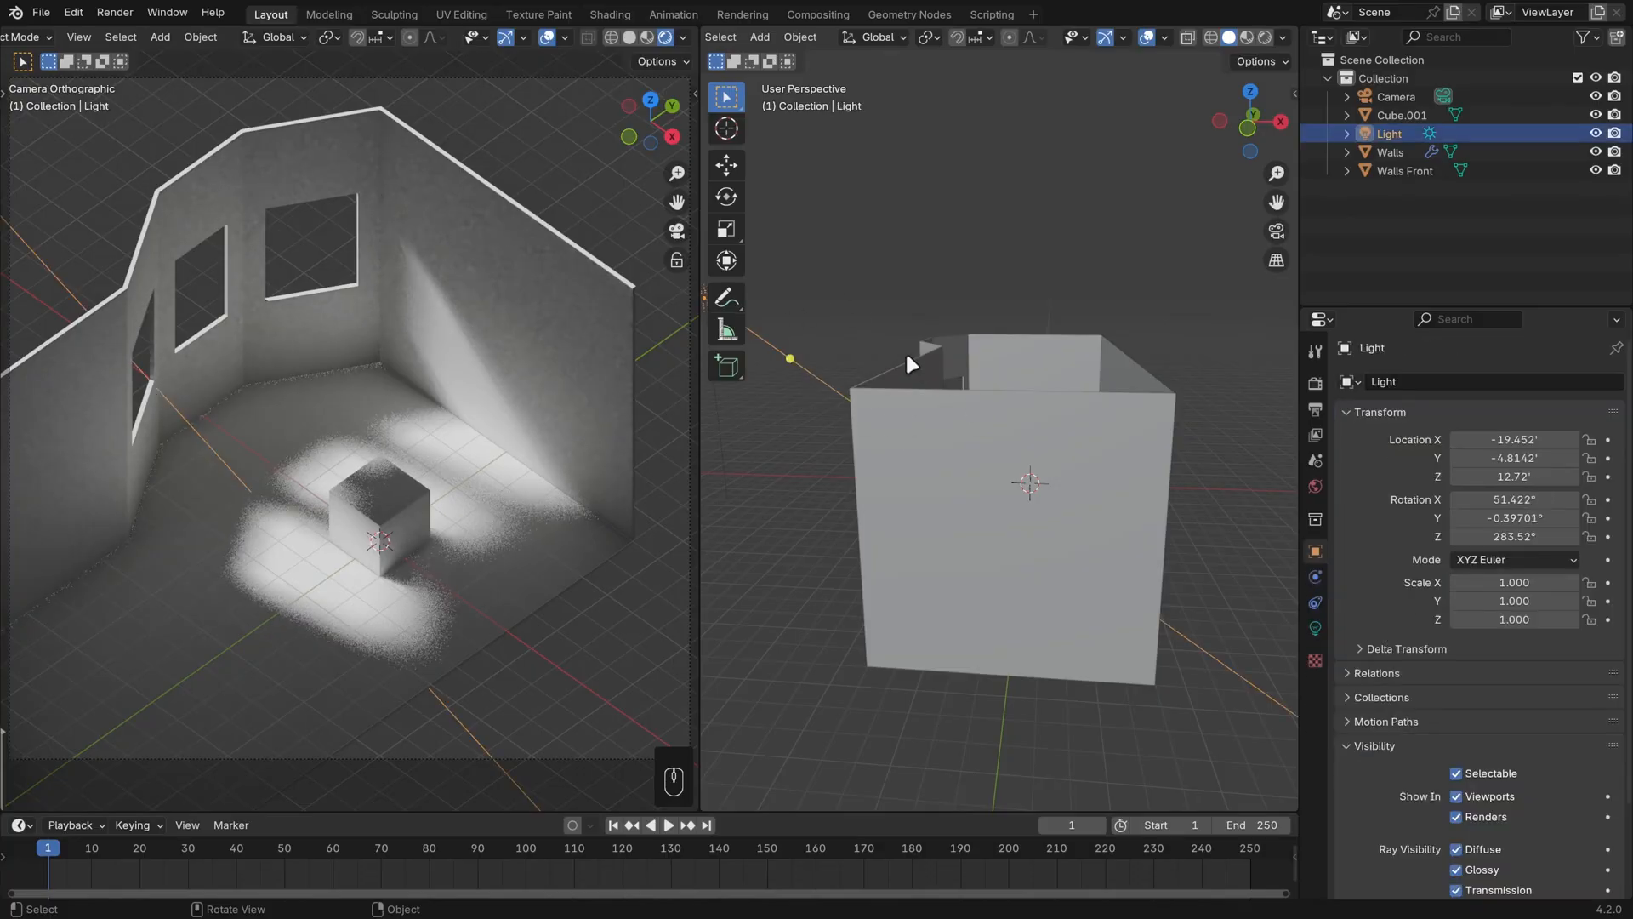
{"action": "left_click", "coordinate": [1316, 627]}
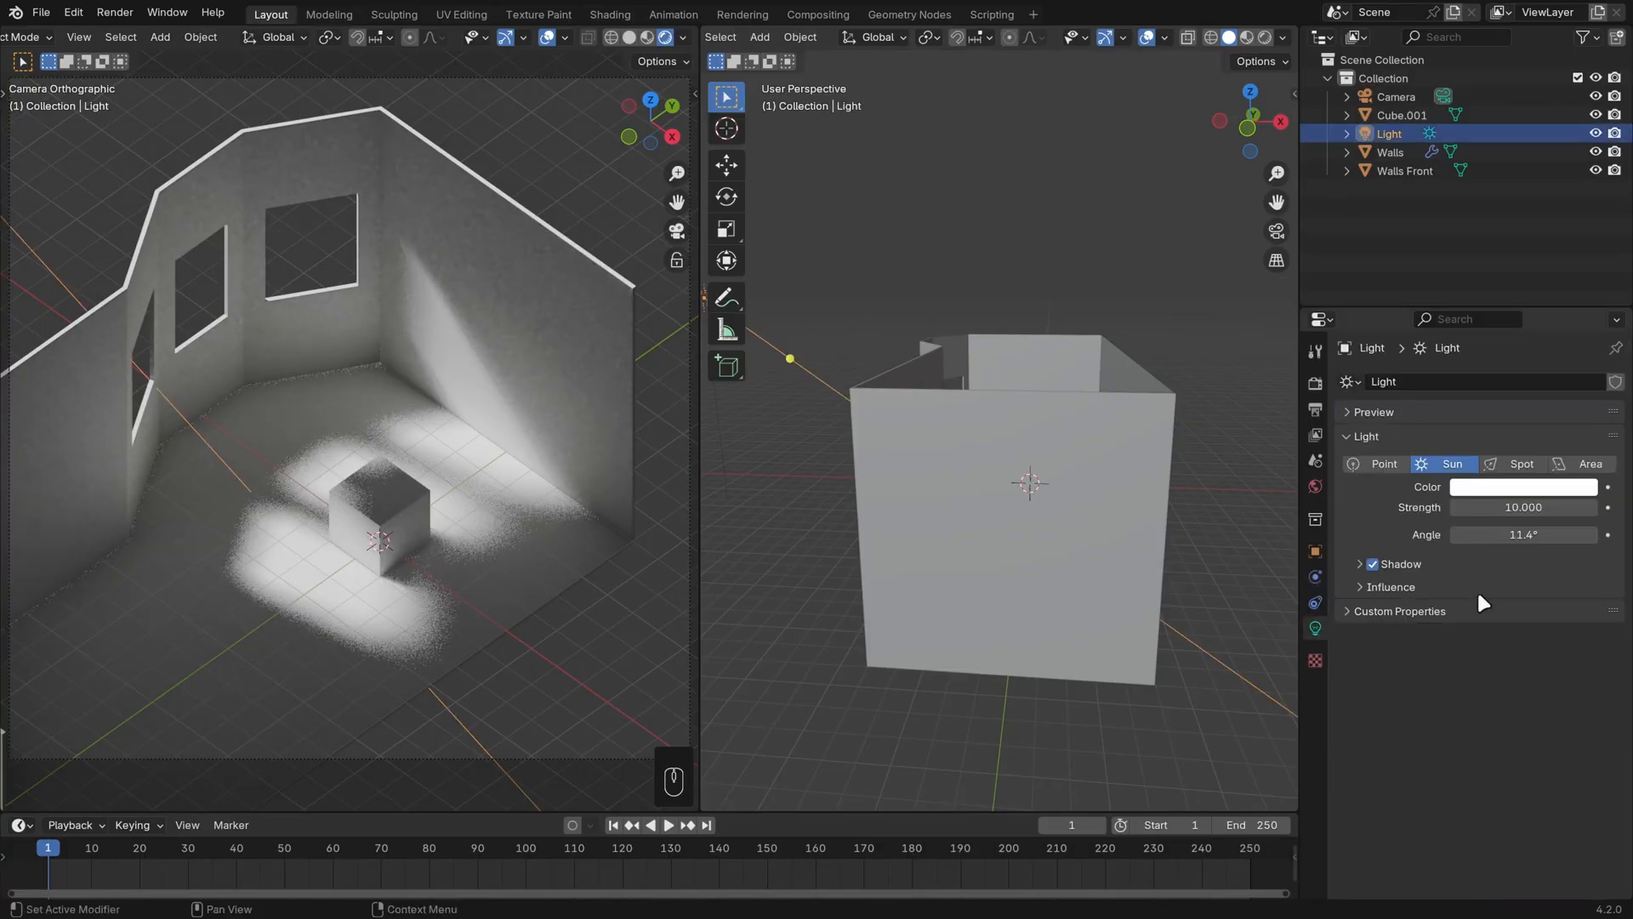
{"action": "left_click_drag", "start_coordinate": [1522, 534], "coordinate": [1449, 534]}
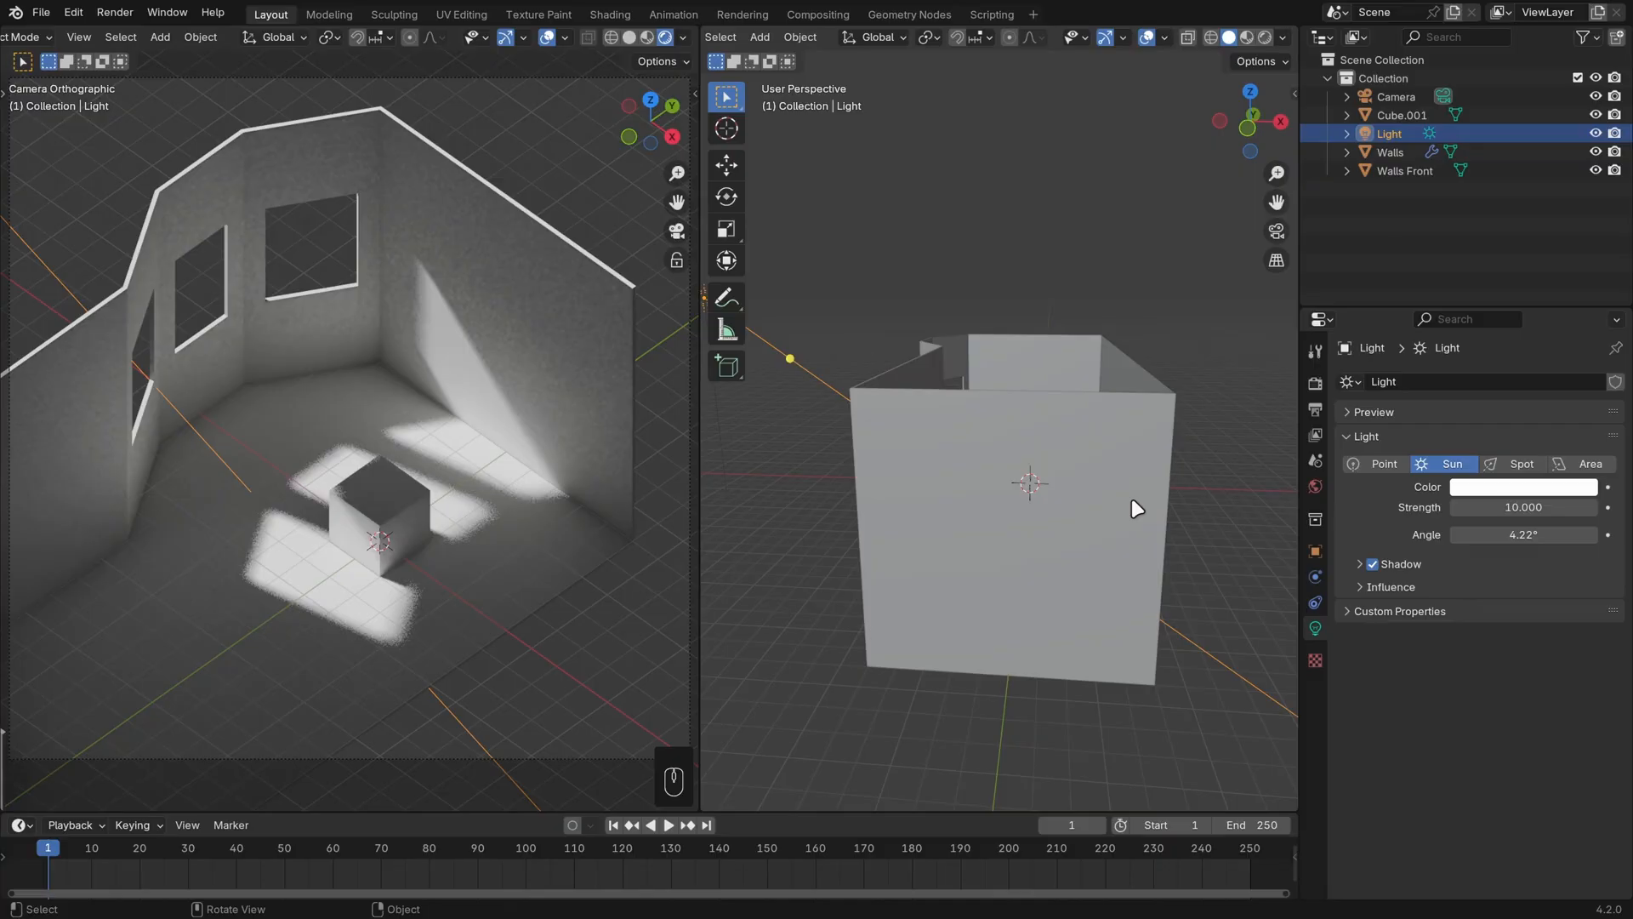
Step: Make a viewport render image of the camera view in solid shading, close the result and restore rendered shading
{"action": "left_click", "coordinate": [629, 38]}
{"action": "left_click", "coordinate": [79, 38]}
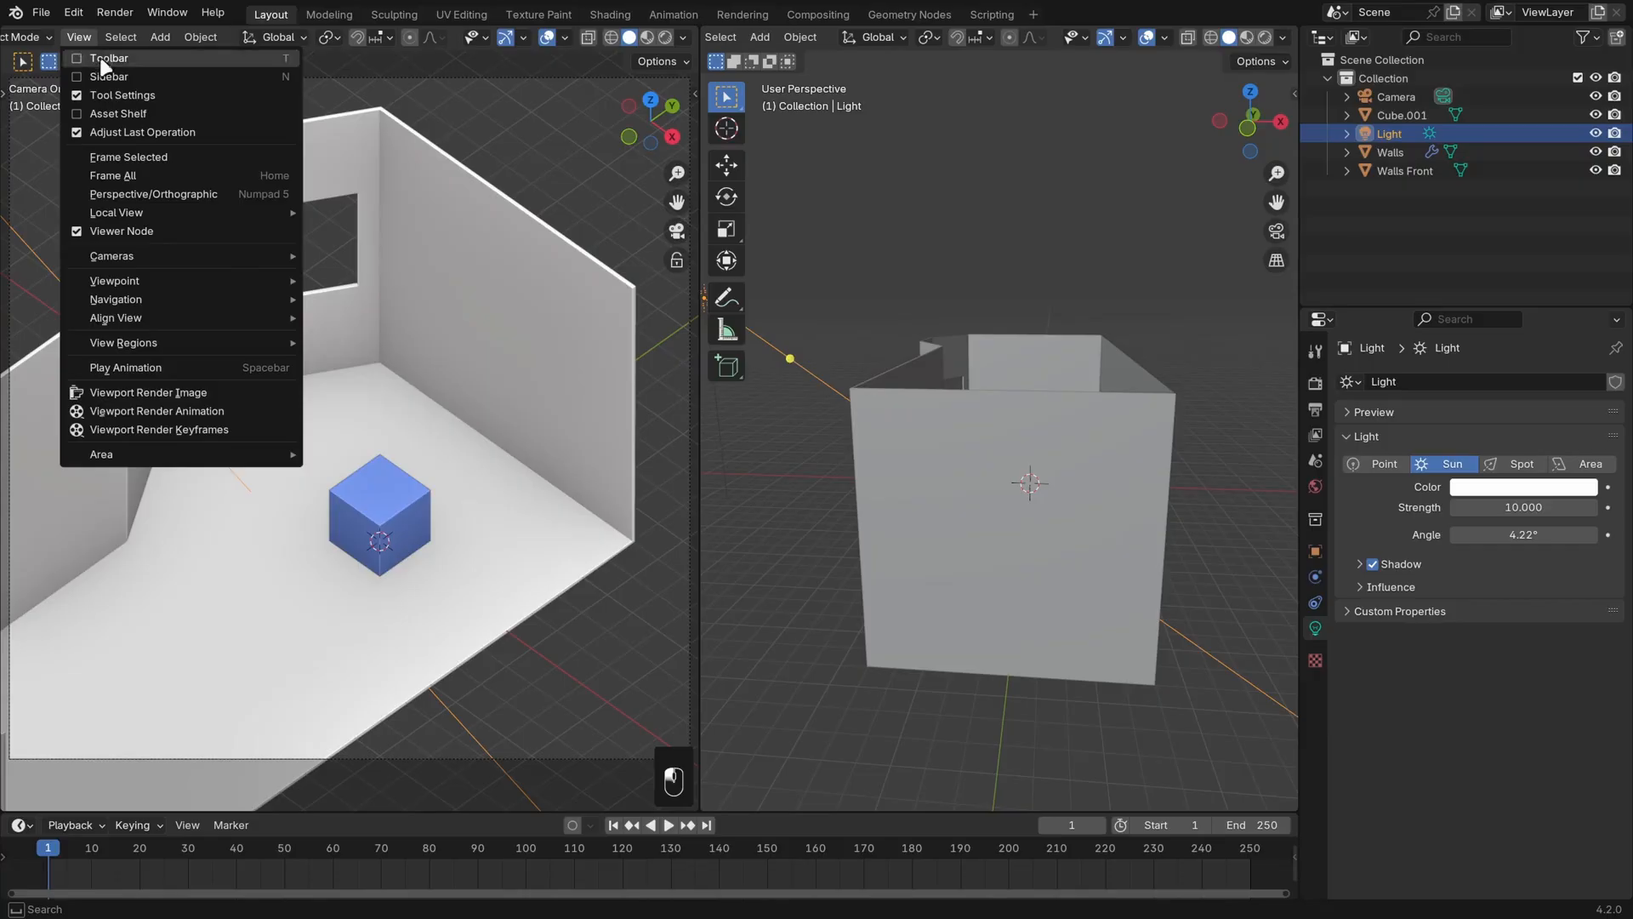
{"action": "left_click", "coordinate": [195, 394]}
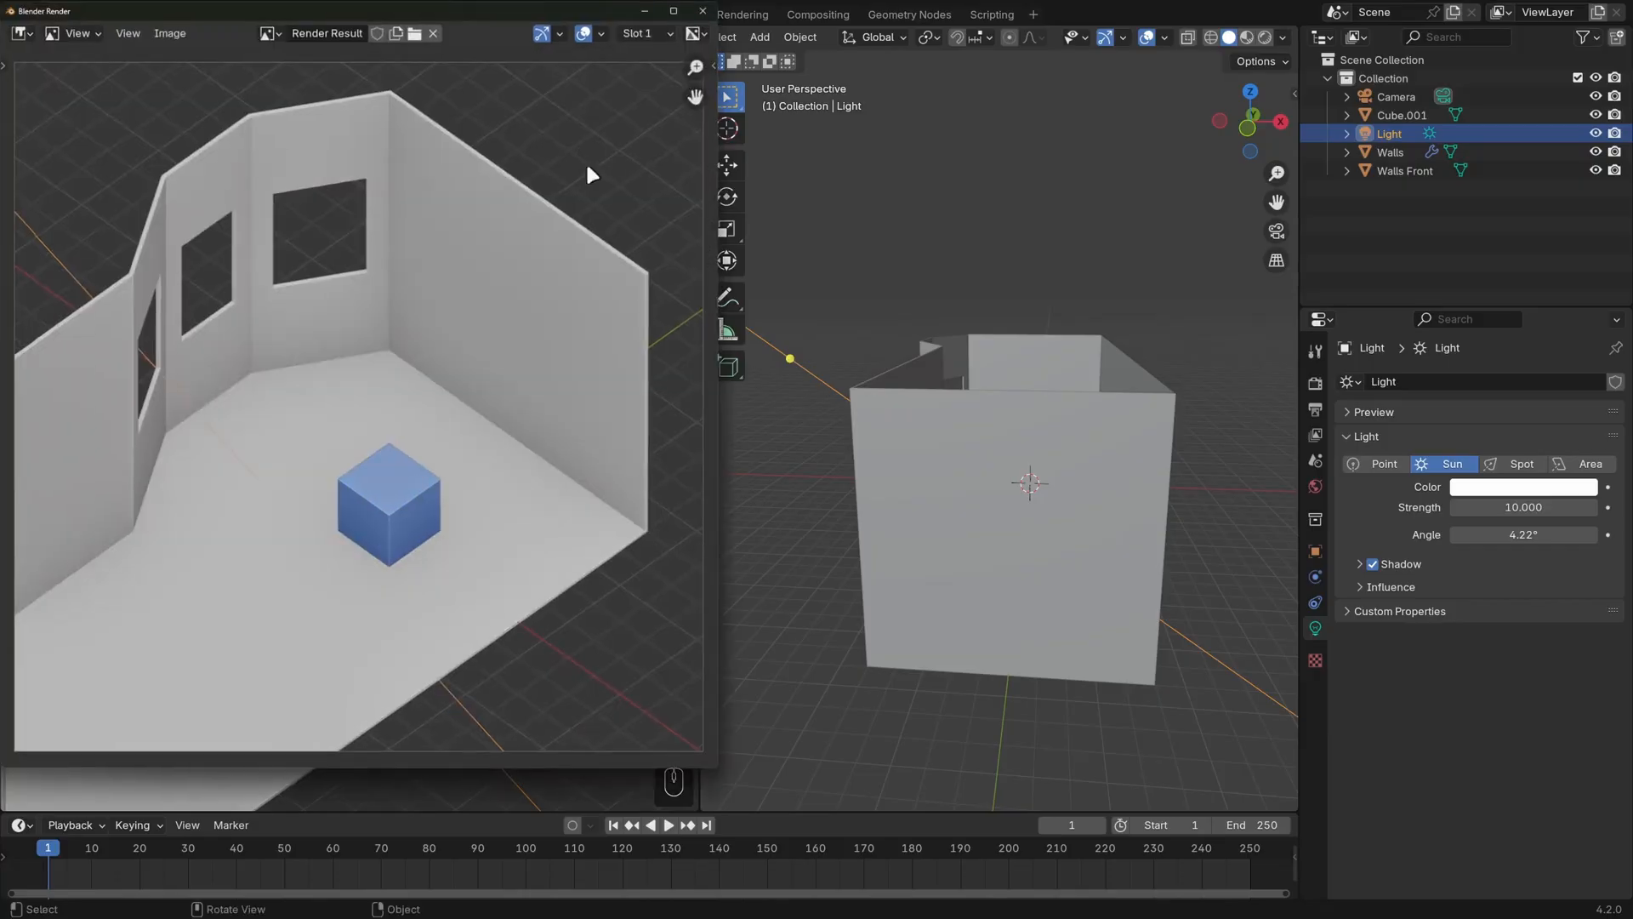
{"action": "left_click", "coordinate": [703, 16]}
{"action": "left_click", "coordinate": [665, 37]}
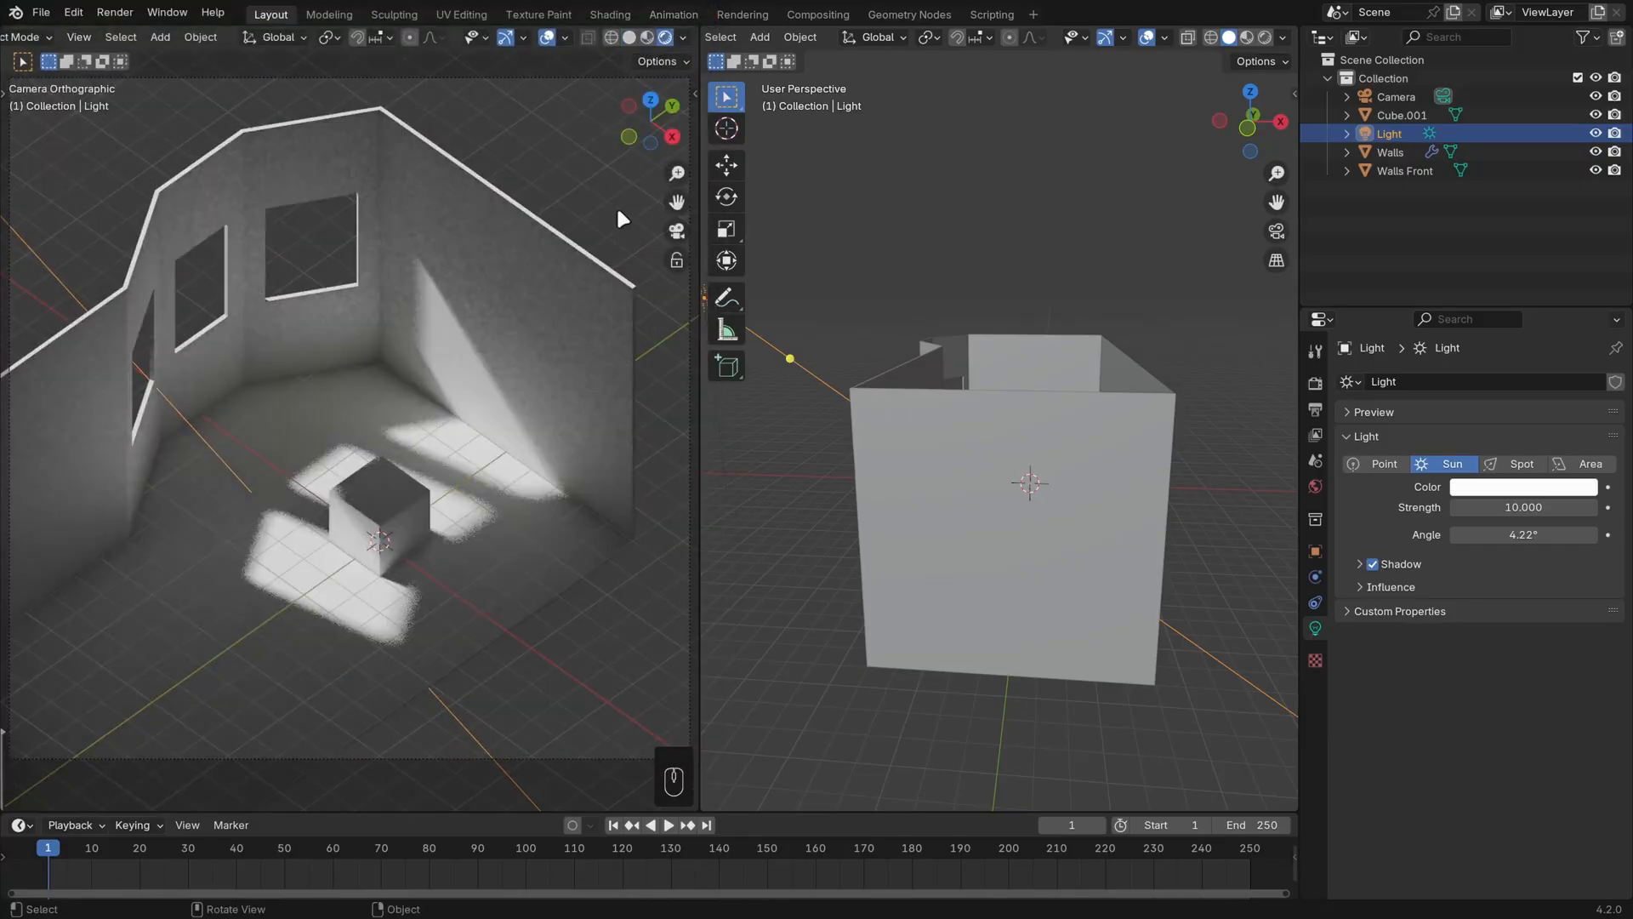
Step: Render a full still image of the room scene from the camera
{"action": "left_click", "coordinate": [114, 13]}
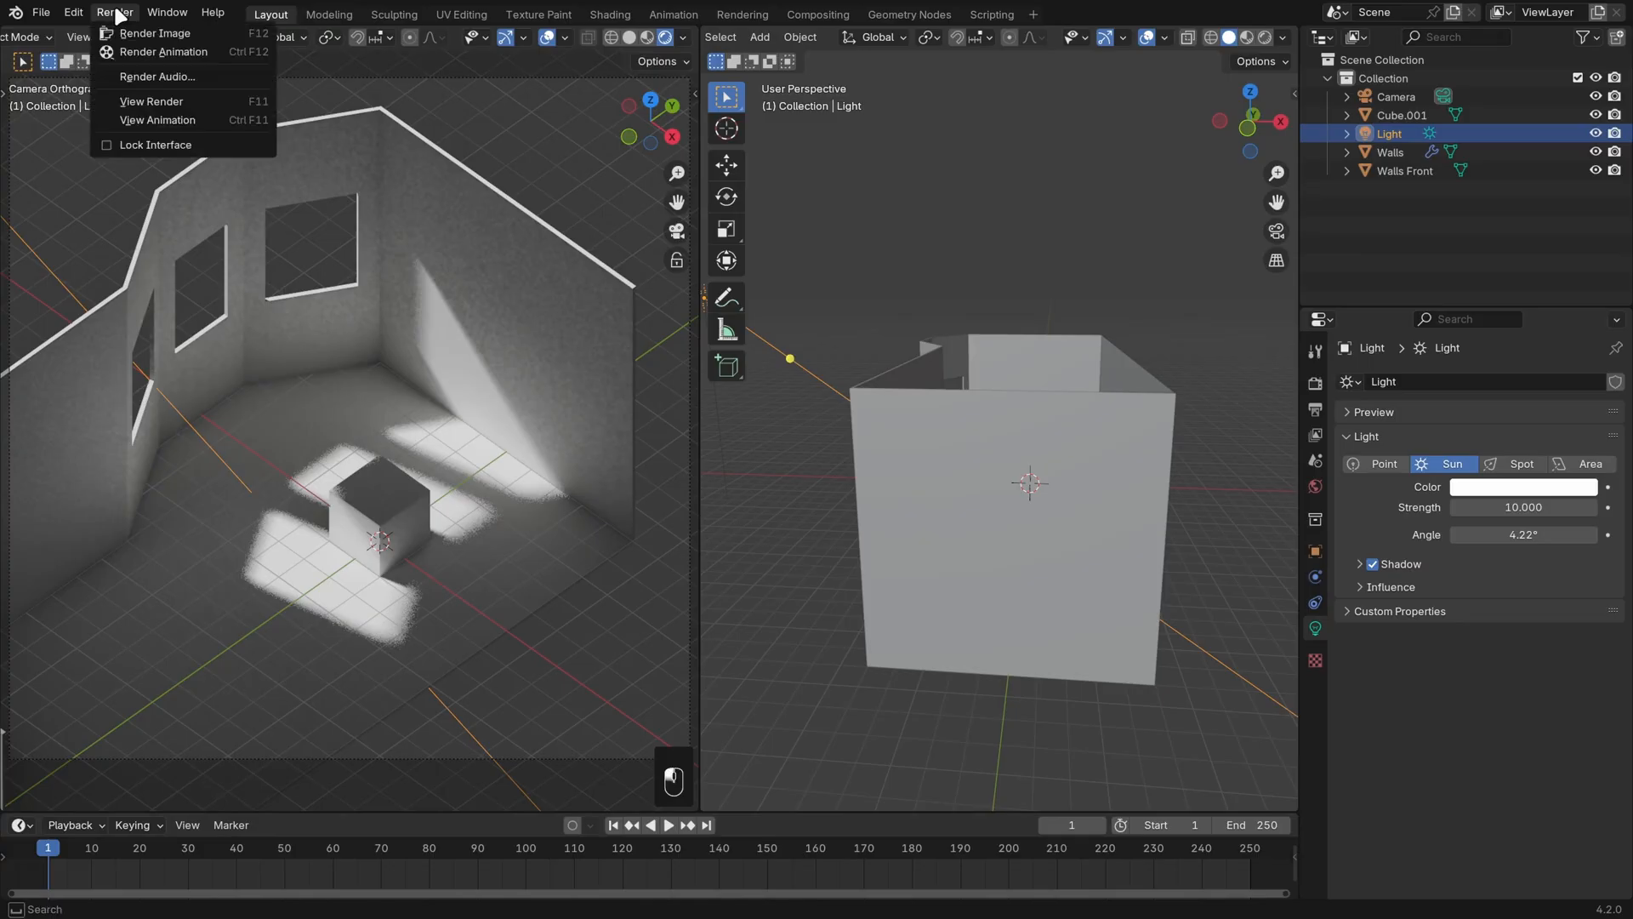
{"action": "left_click", "coordinate": [119, 29]}
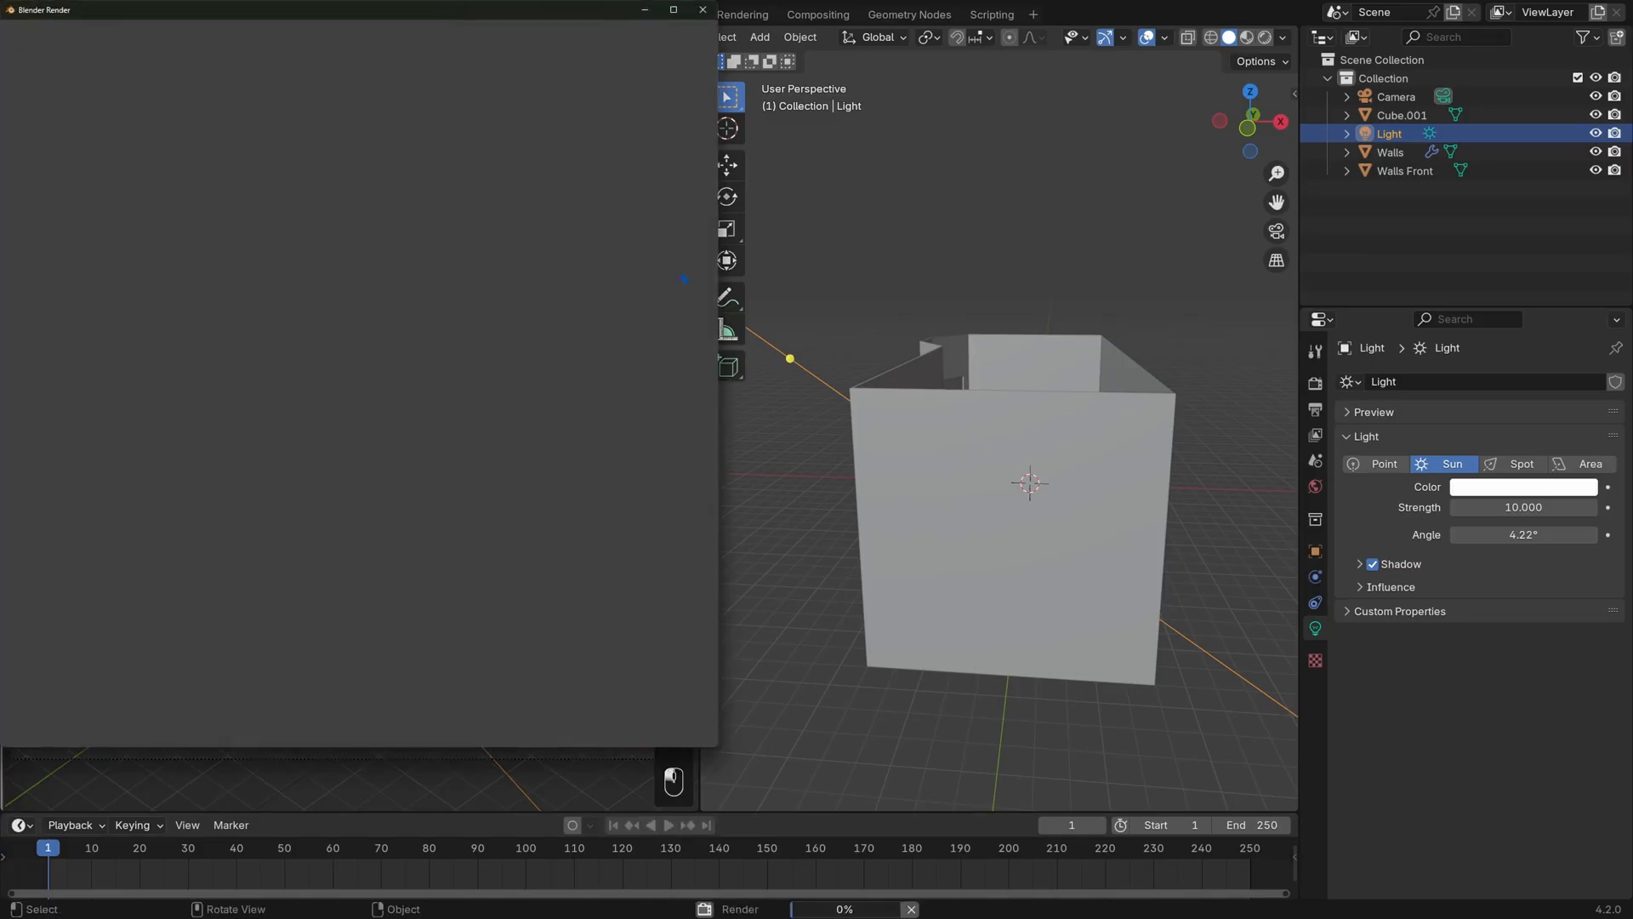